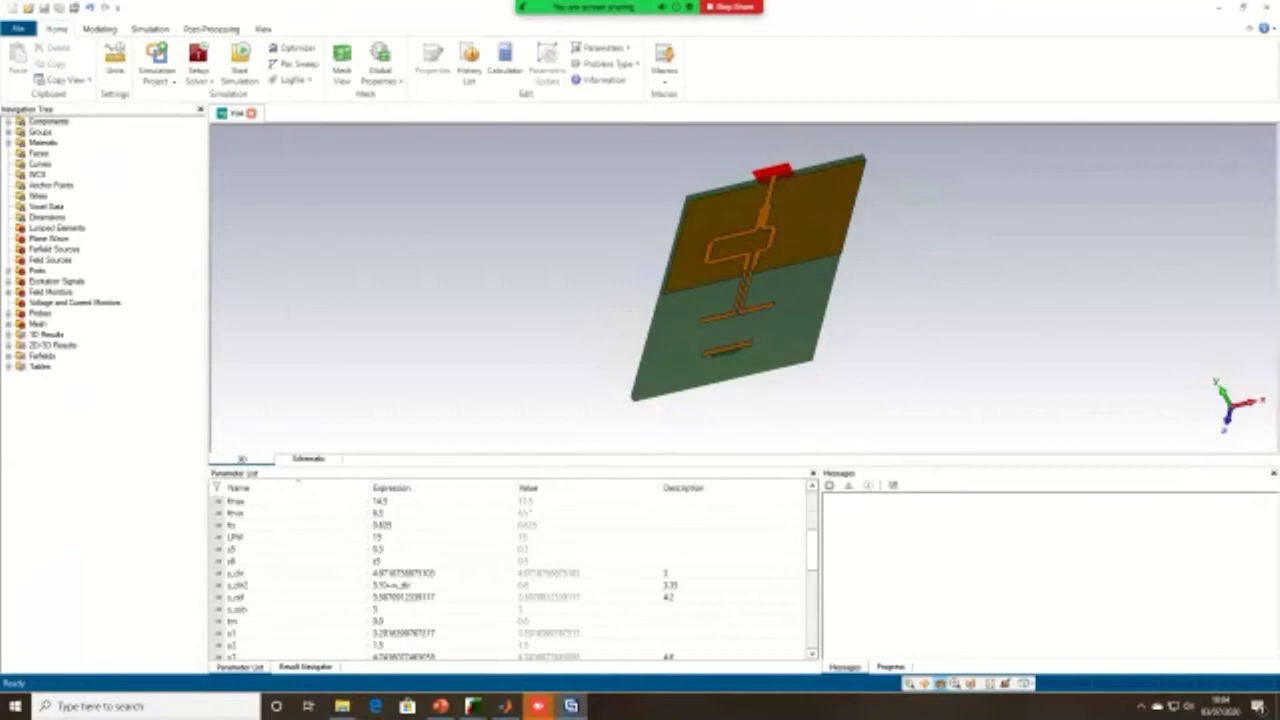
Step: Review the antenna's geometry parameters and their values in the parameter list
scroll(298, 480, up, 3)
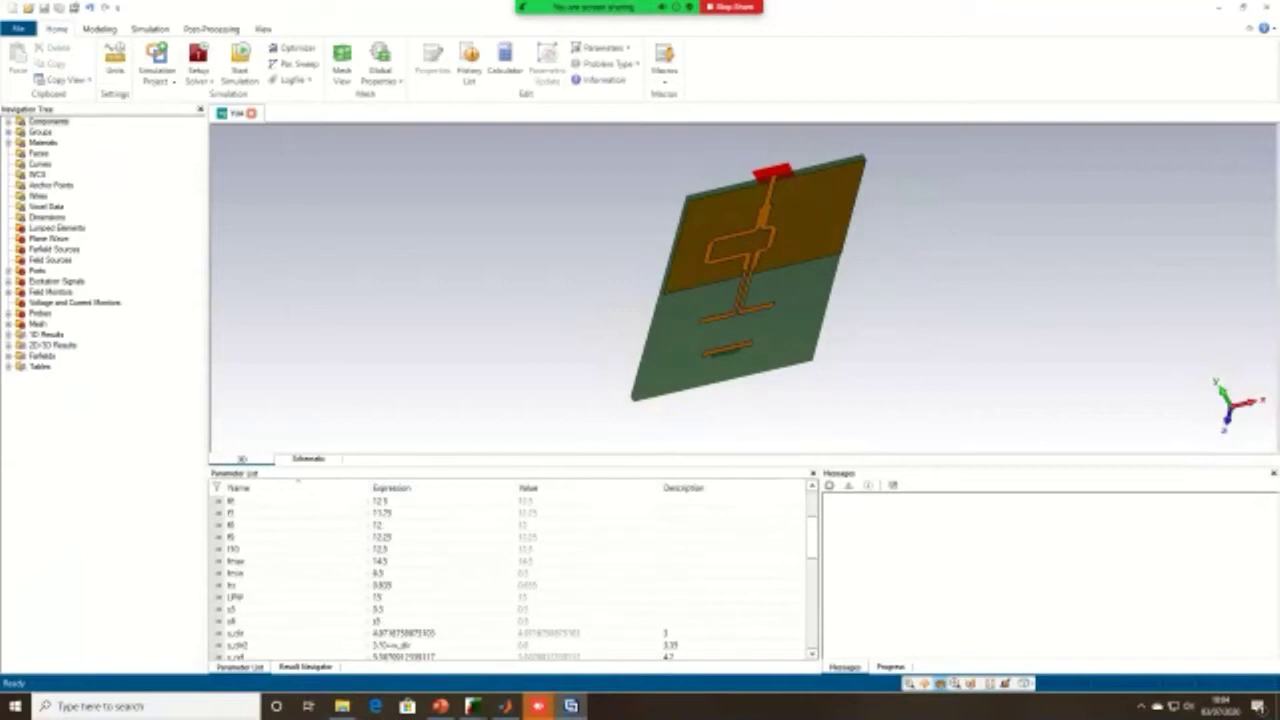
scroll(298, 480, down, 6)
scroll(298, 480, down, 1)
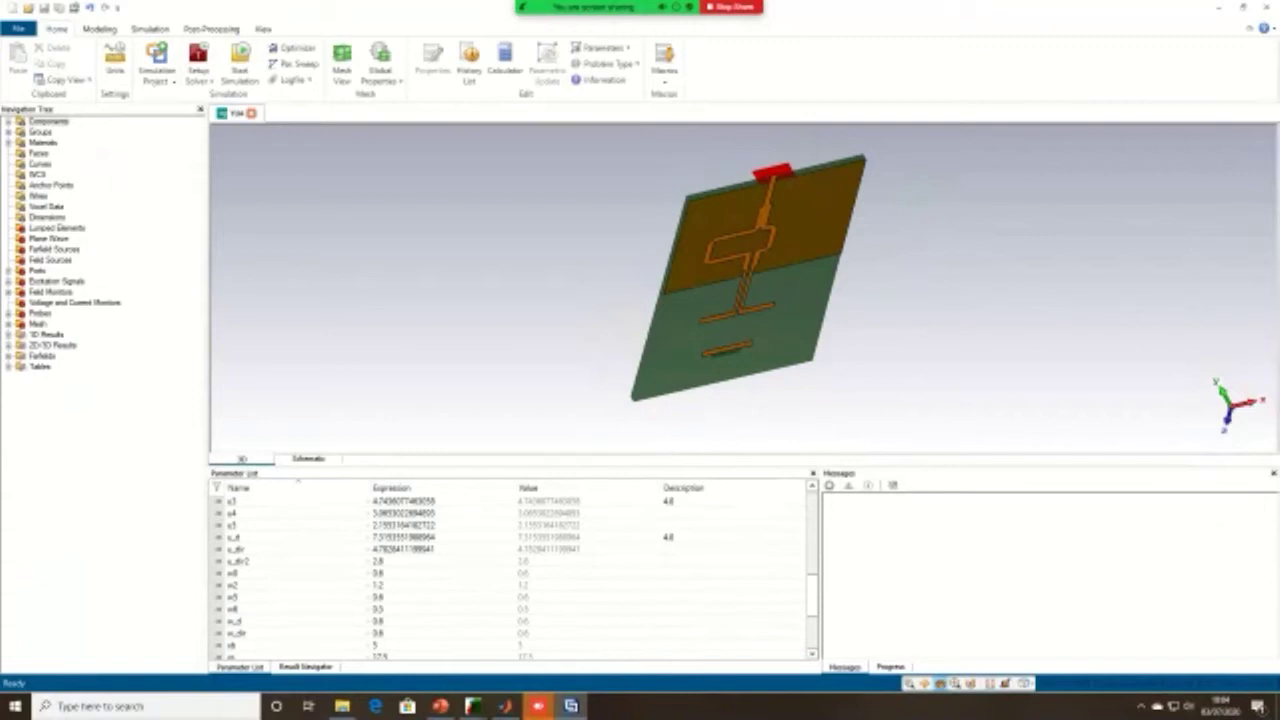
scroll(298, 480, up, 2)
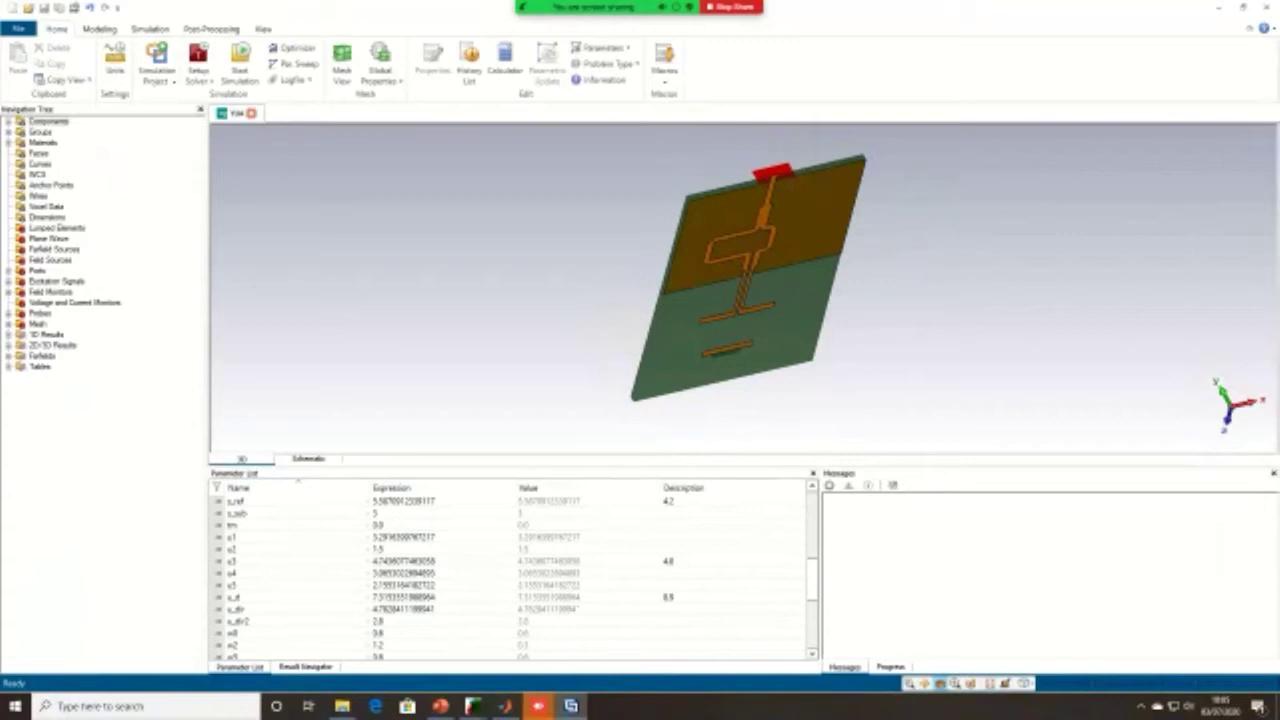
Step: Plot the S2,2 S-parameter and the tabulated Gain result, and return to the S2,2 curve
click(8, 334)
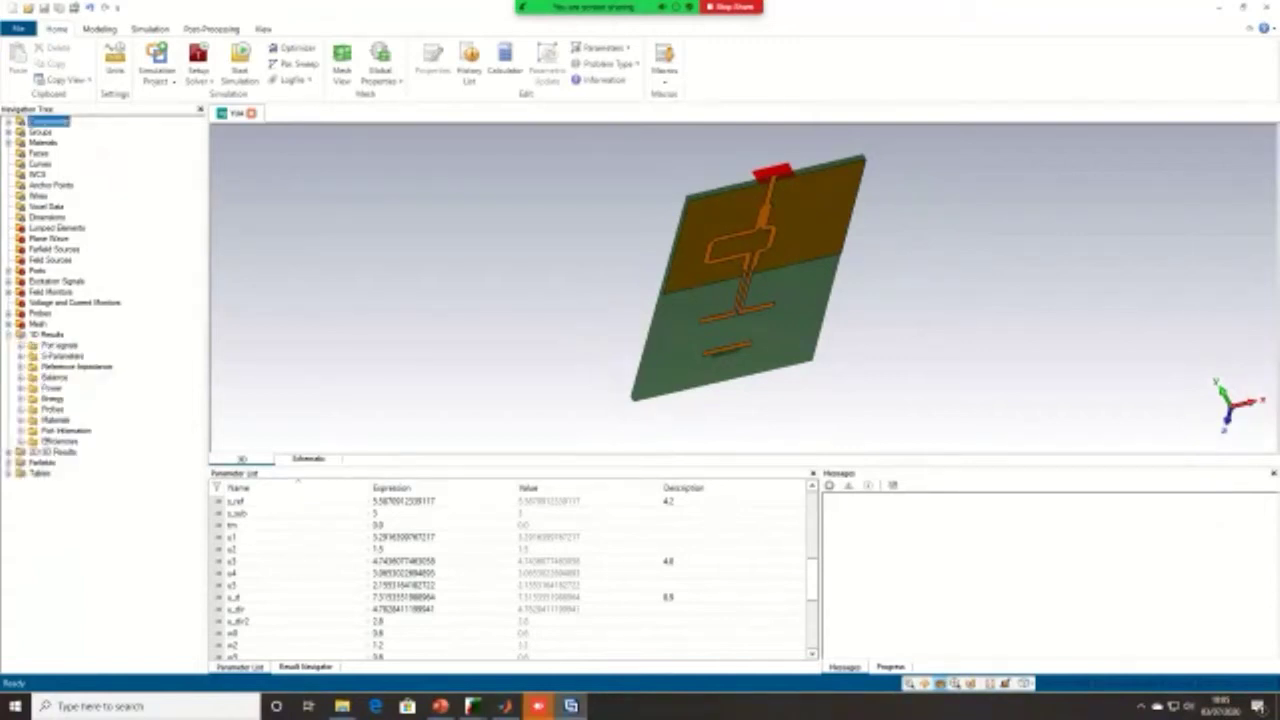
click(21, 356)
click(61, 366)
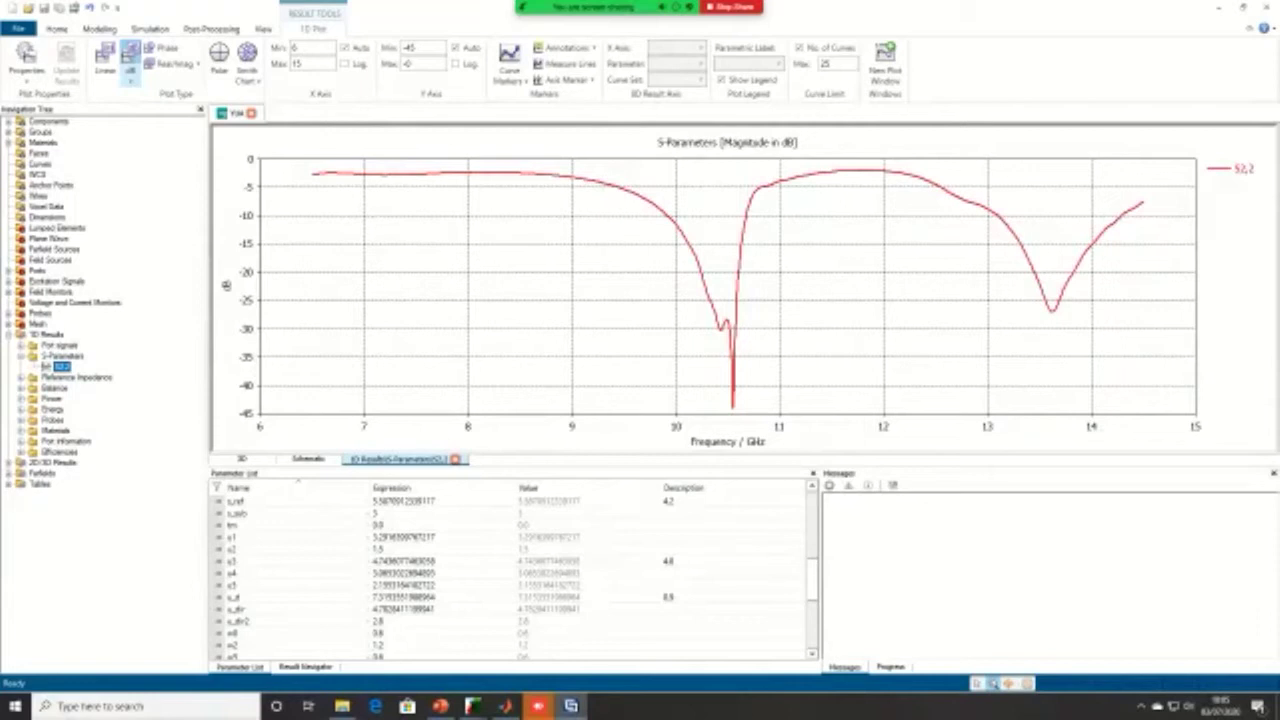
click(21, 494)
click(61, 505)
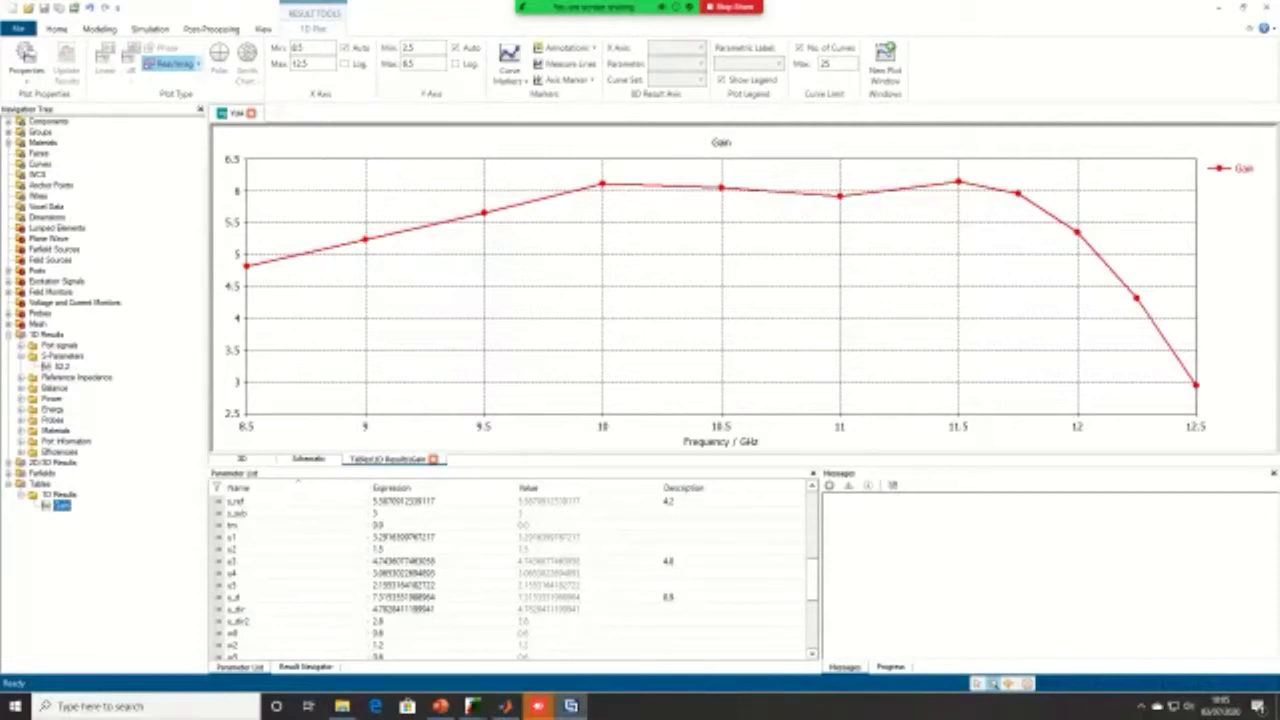
click(61, 366)
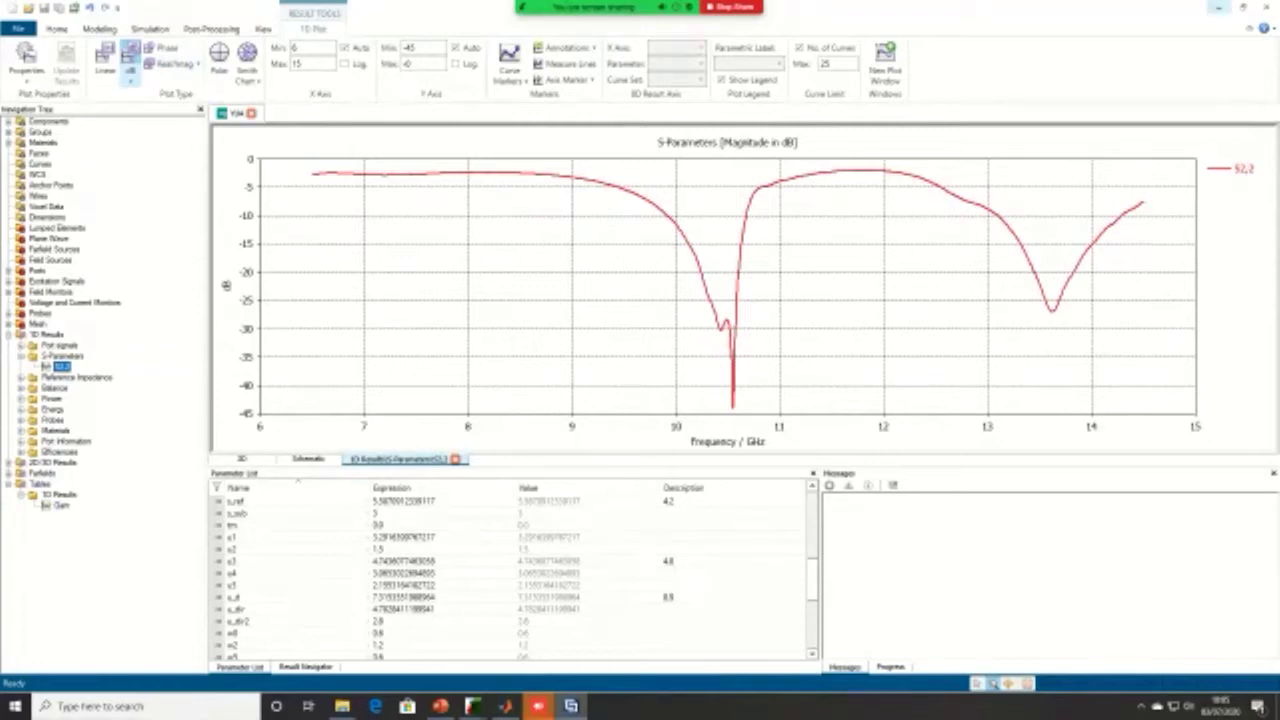
Step: Switch to Antenna Design Explorer by minimizing the open windows, launching it from the desktop and moving its window aside
click(1218, 7)
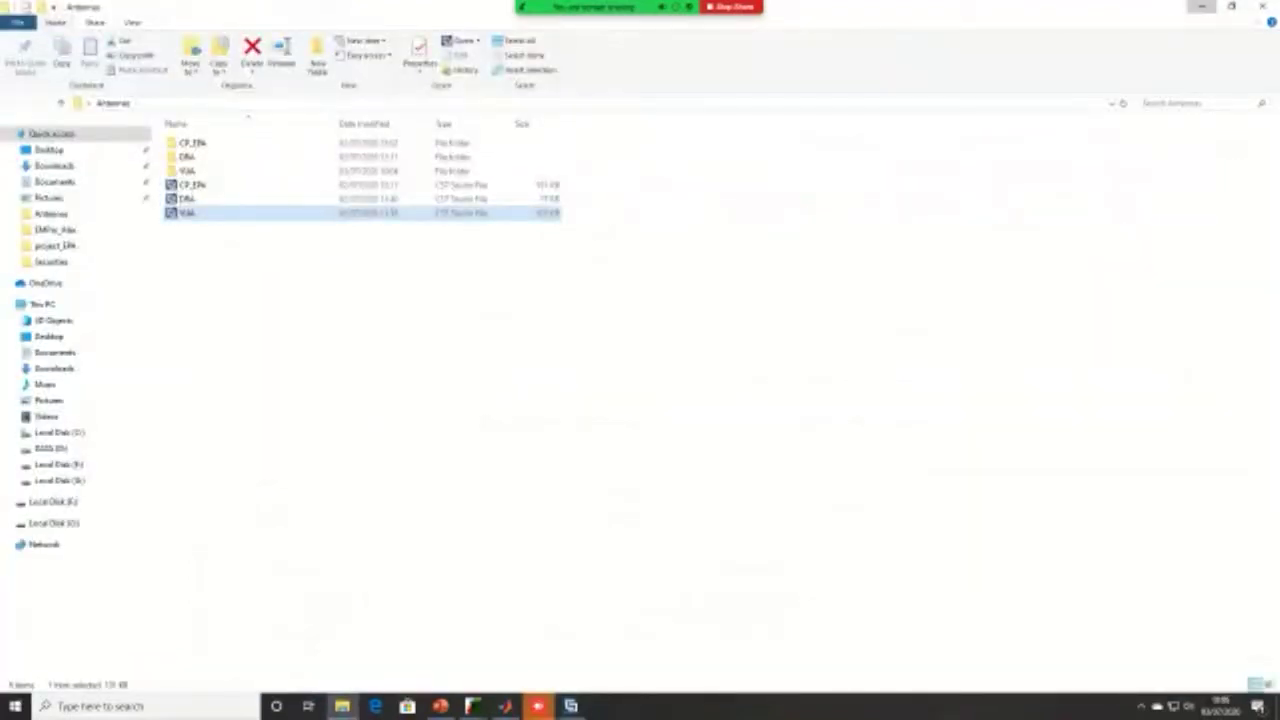
click(1202, 7)
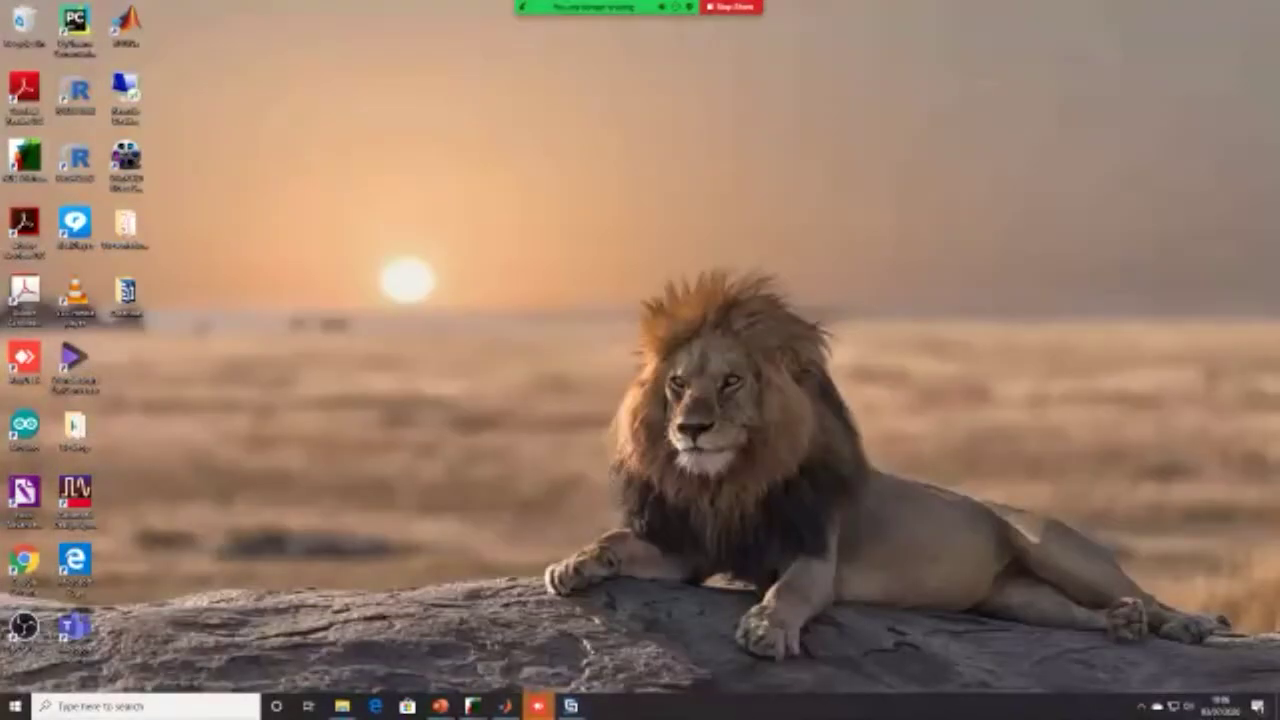
double_click(24, 160)
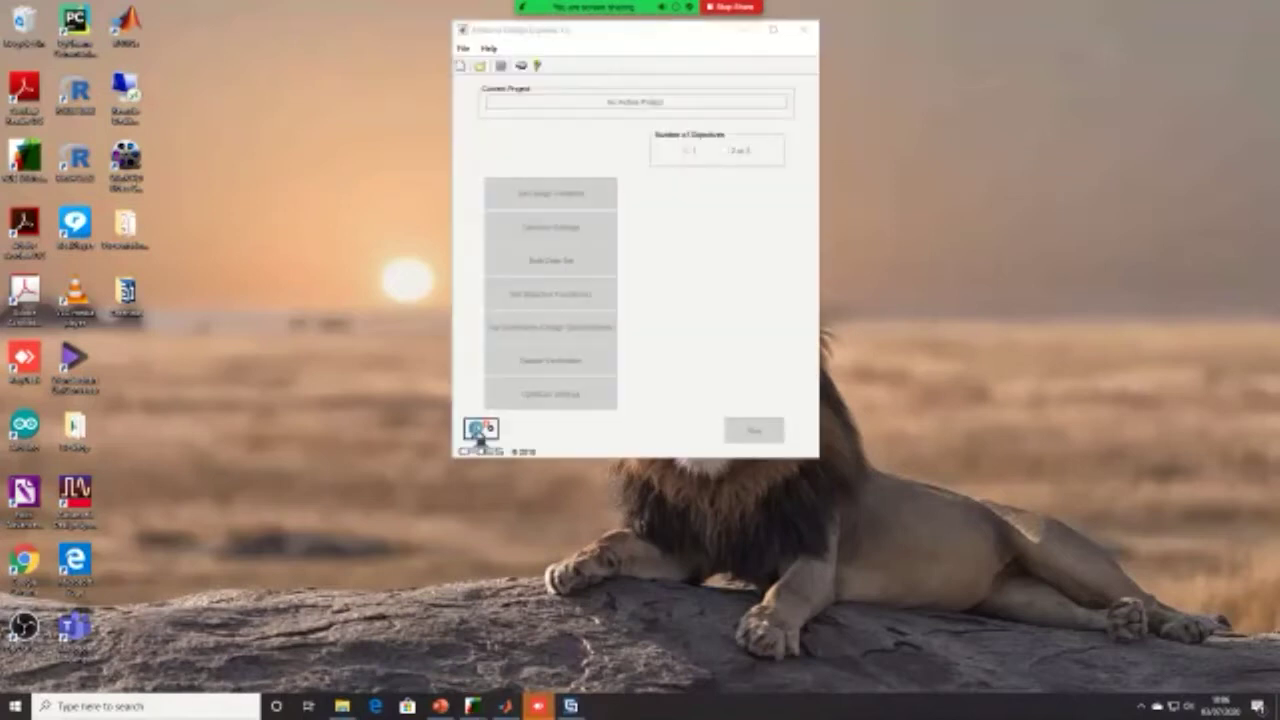
click(578, 36)
drag(578, 36, 485, 78)
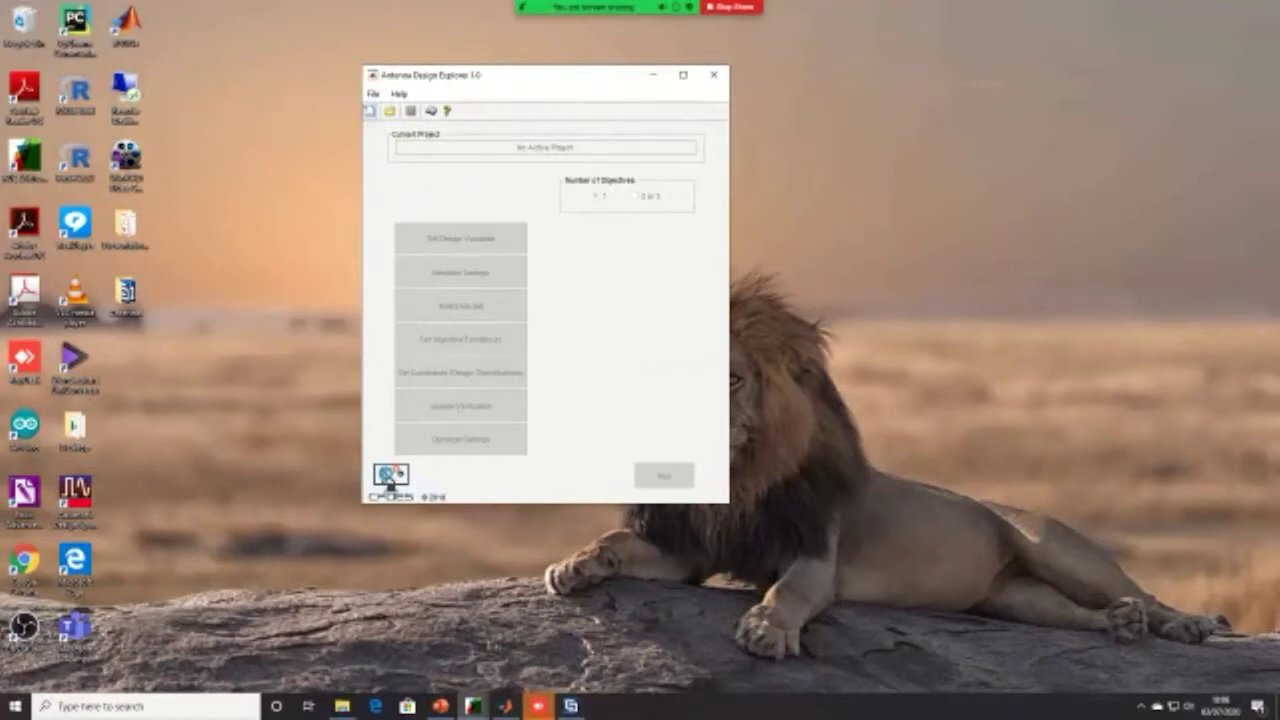
Step: Create a new project folder named project_new_antenna_optimisation on the DATA (D:) drive
click(370, 111)
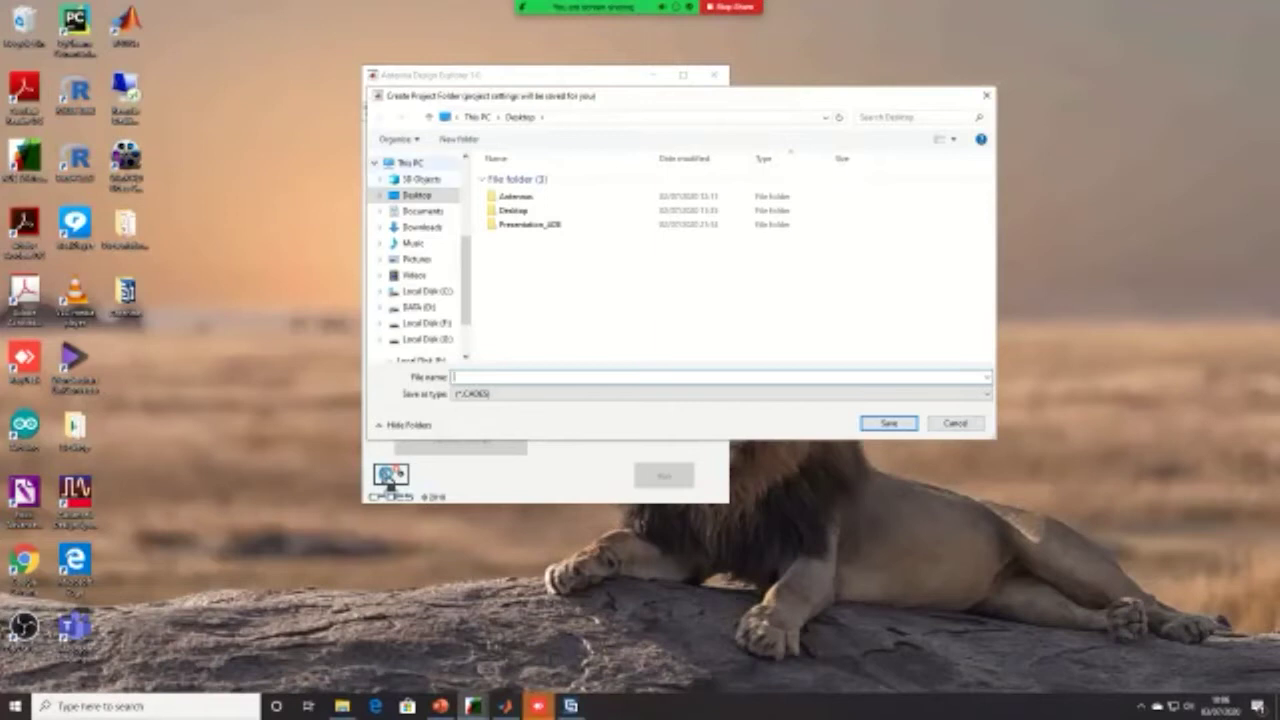
click(410, 162)
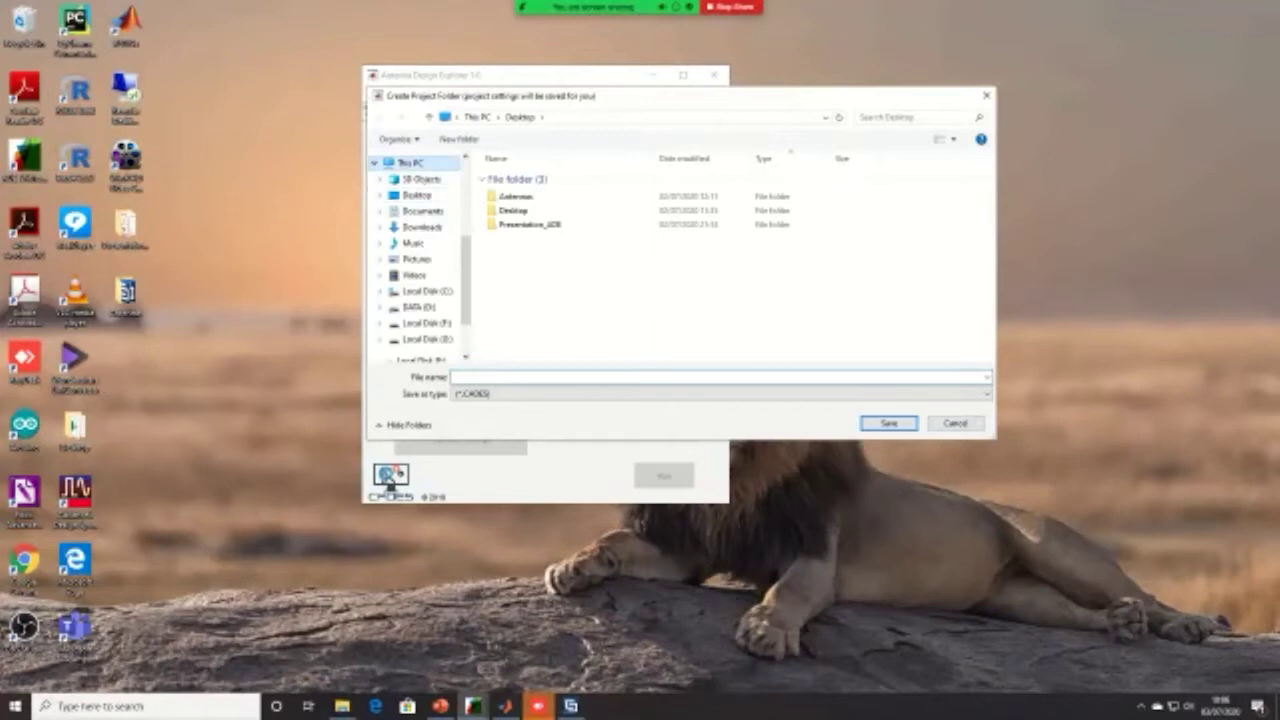
drag(989, 232, 989, 278)
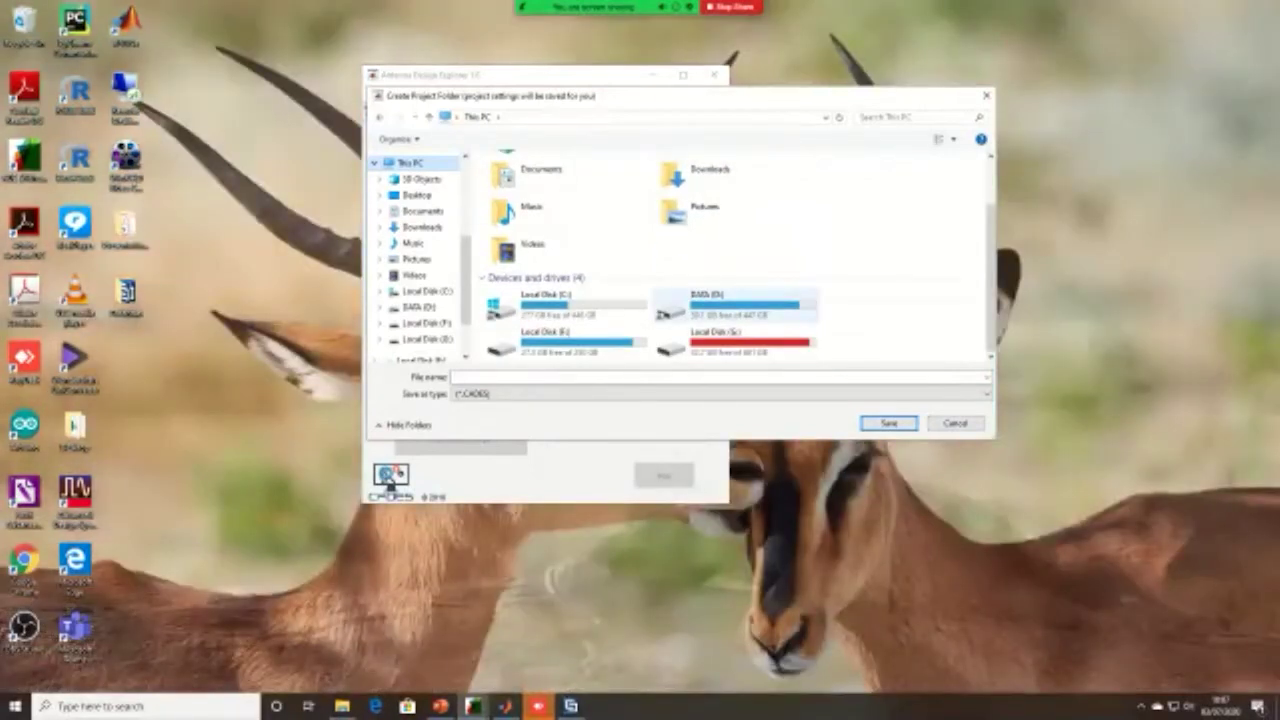
double_click(735, 305)
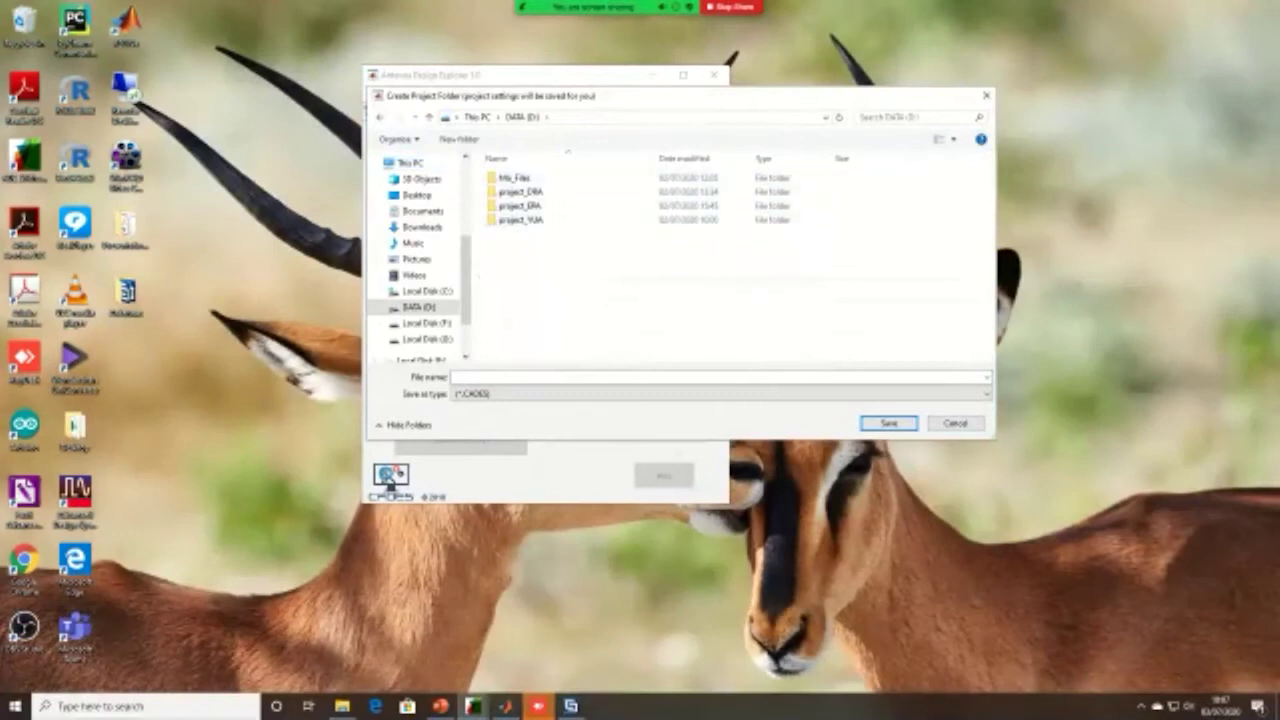
click(520, 191)
click(520, 205)
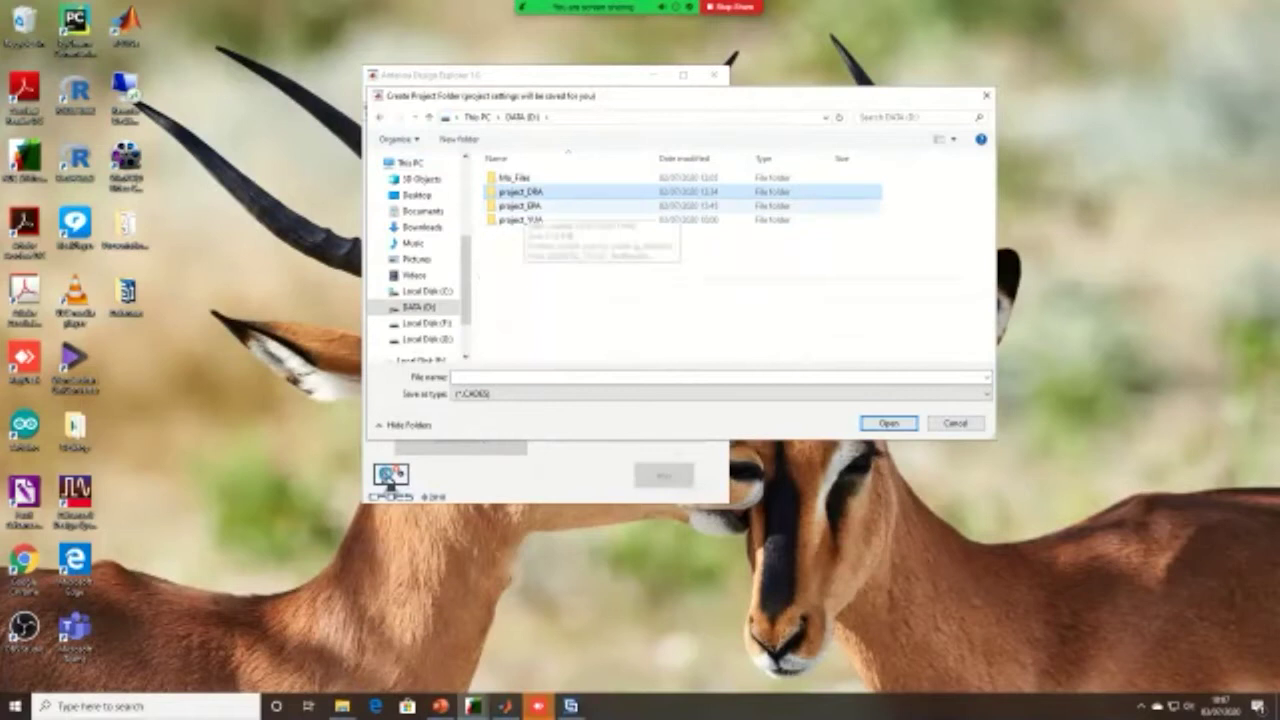
click(520, 219)
click(718, 377)
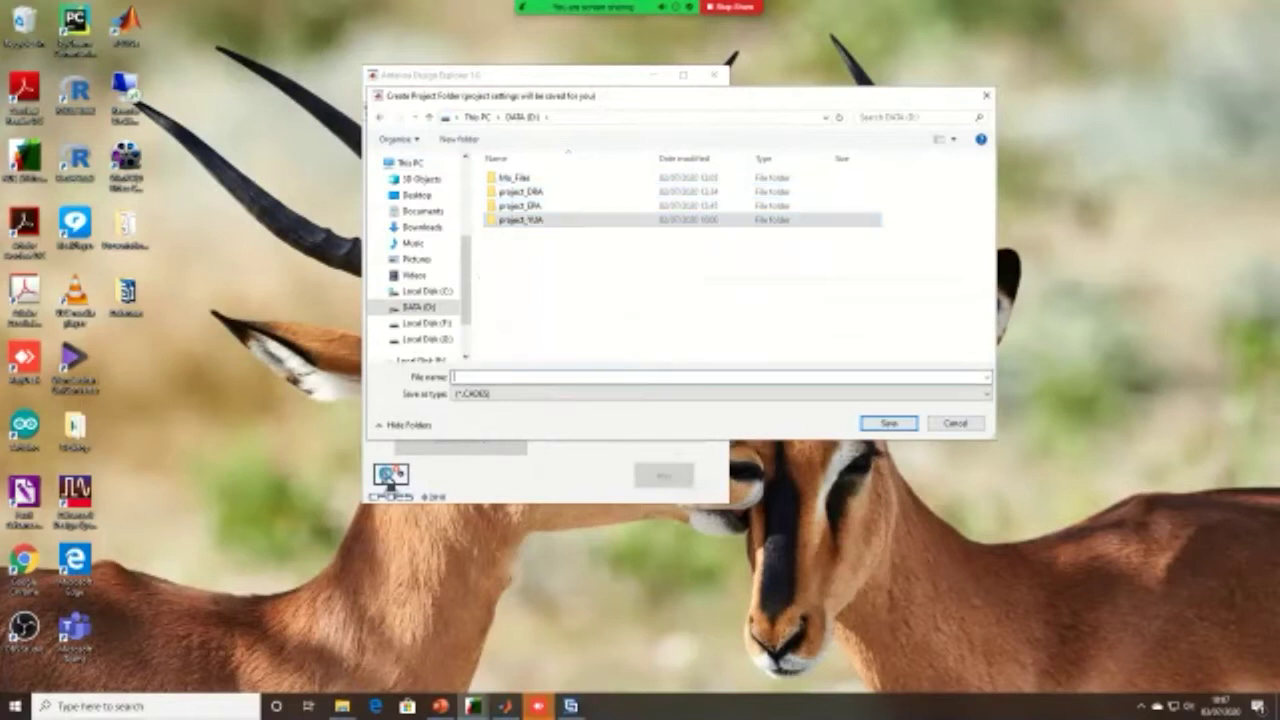
text(pro)
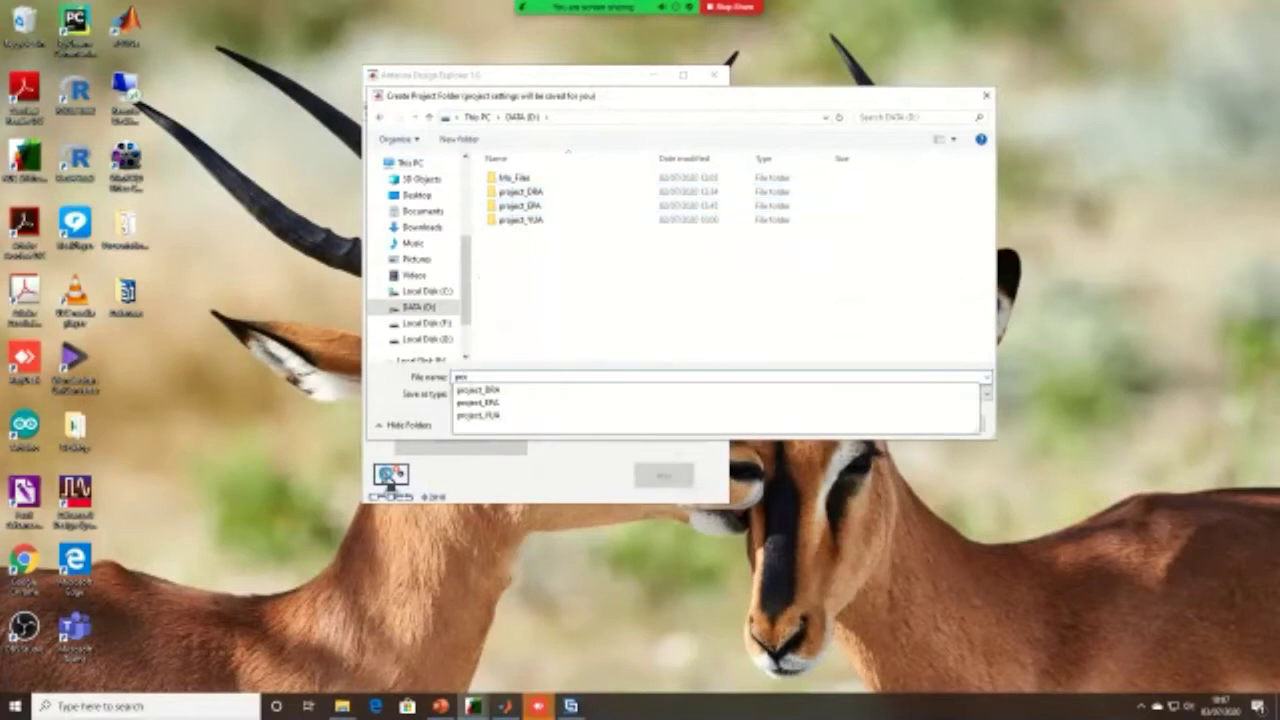
text(ject_sem_)
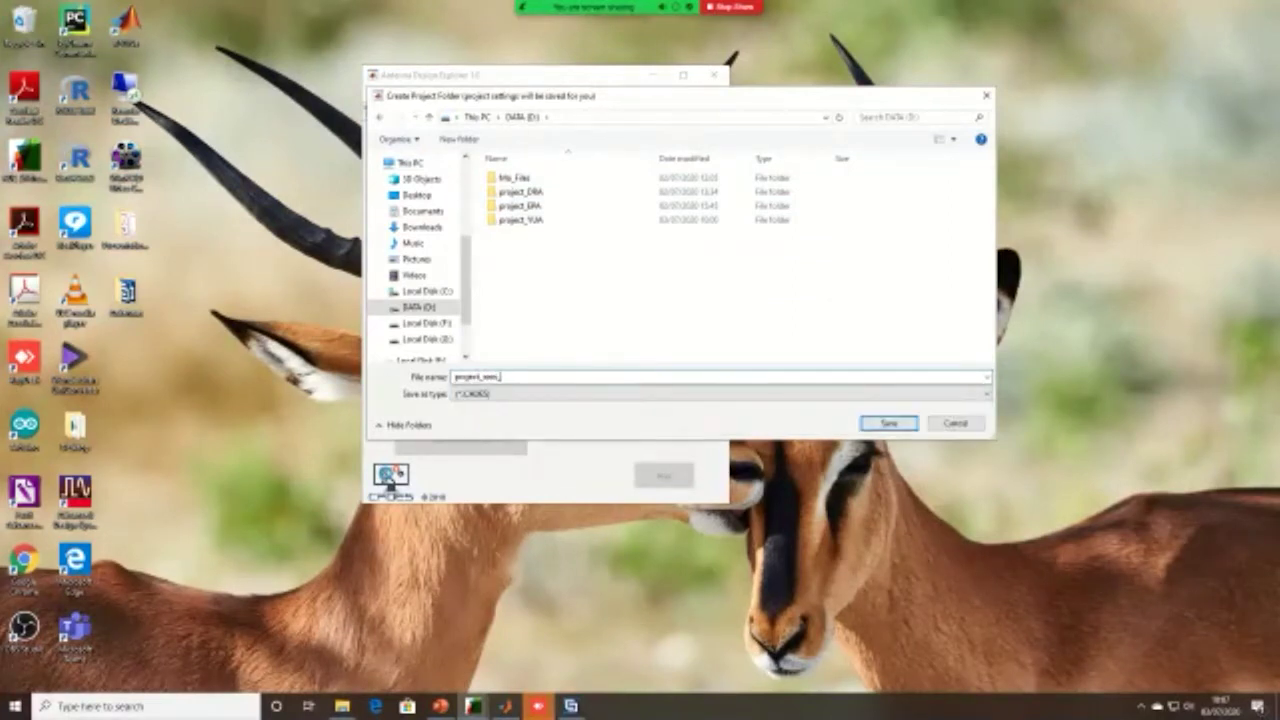
text(external_optimisation)
click(888, 423)
key(Return)
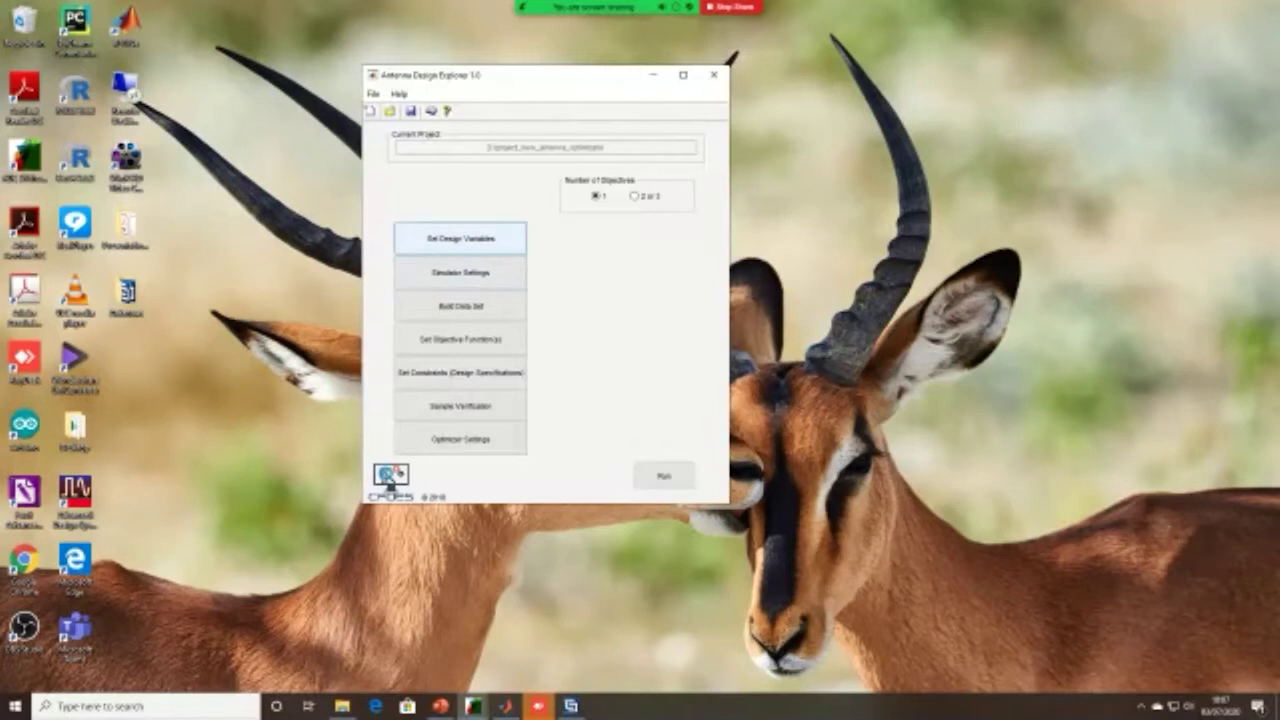
Step: Open the design variable settings and consult the CST parameter list and the PowerPoint slide's table for variable names and bounds
click(460, 238)
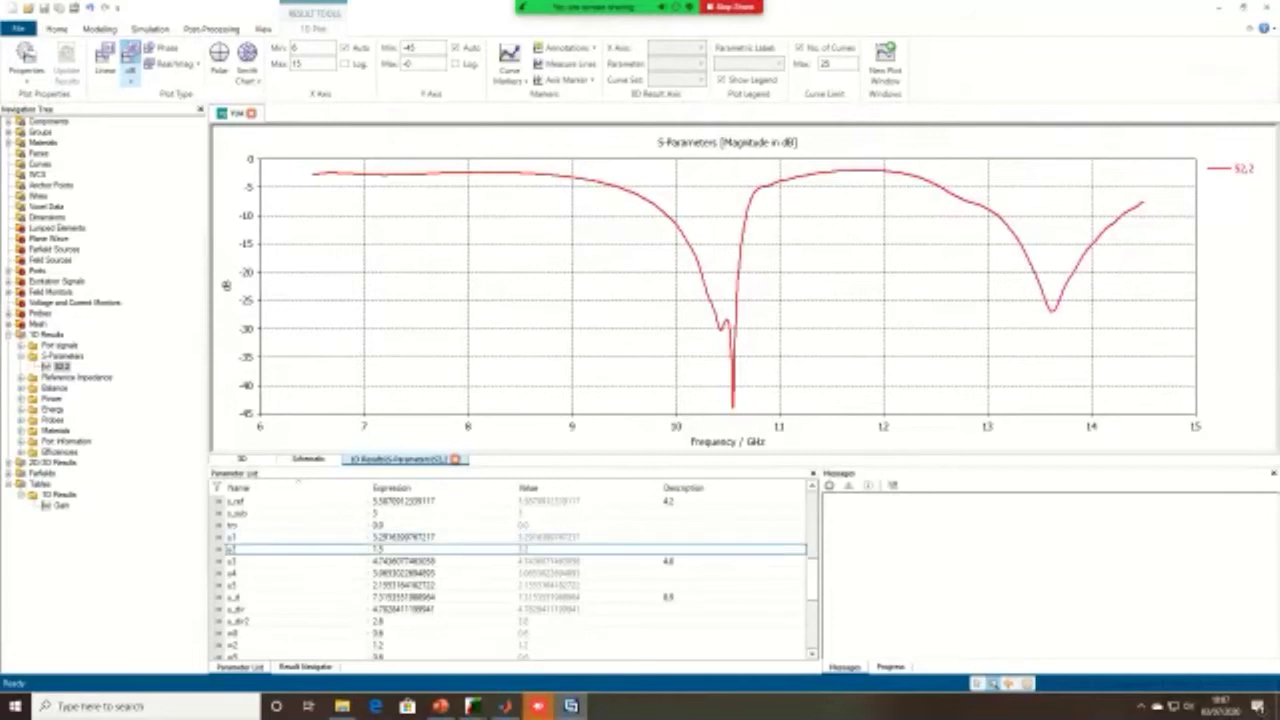
key(Down)
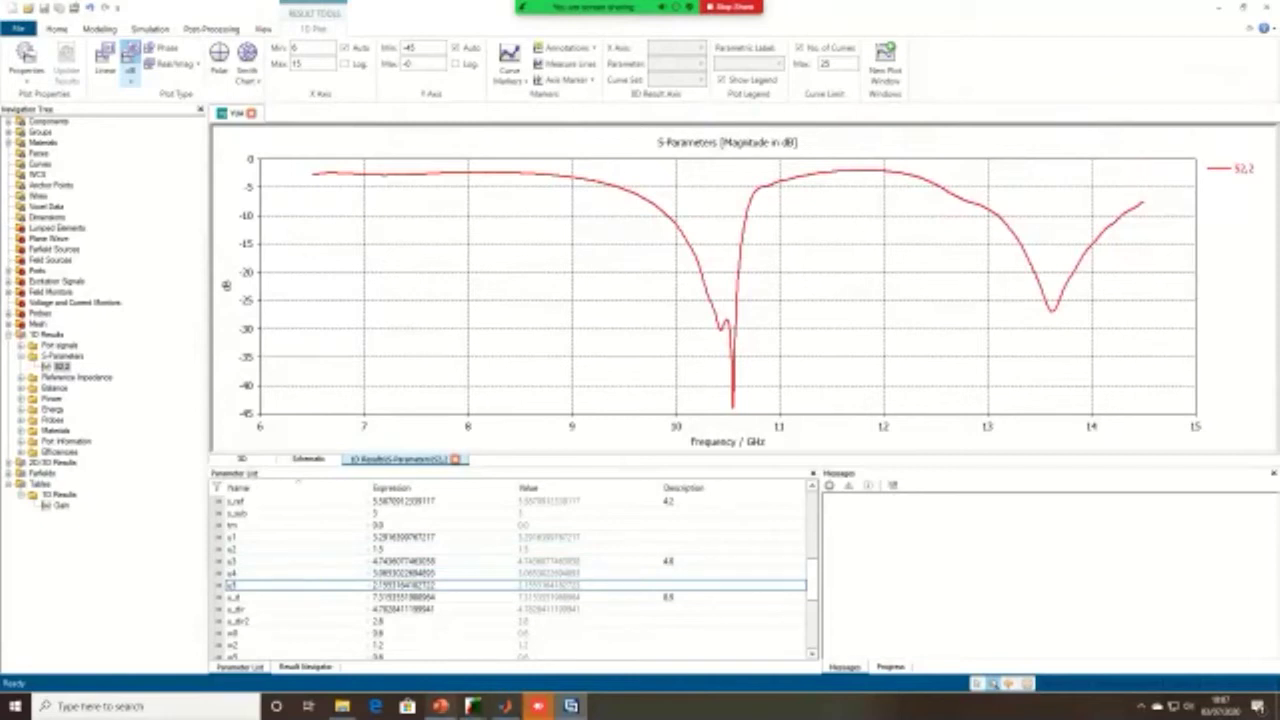
click(440, 706)
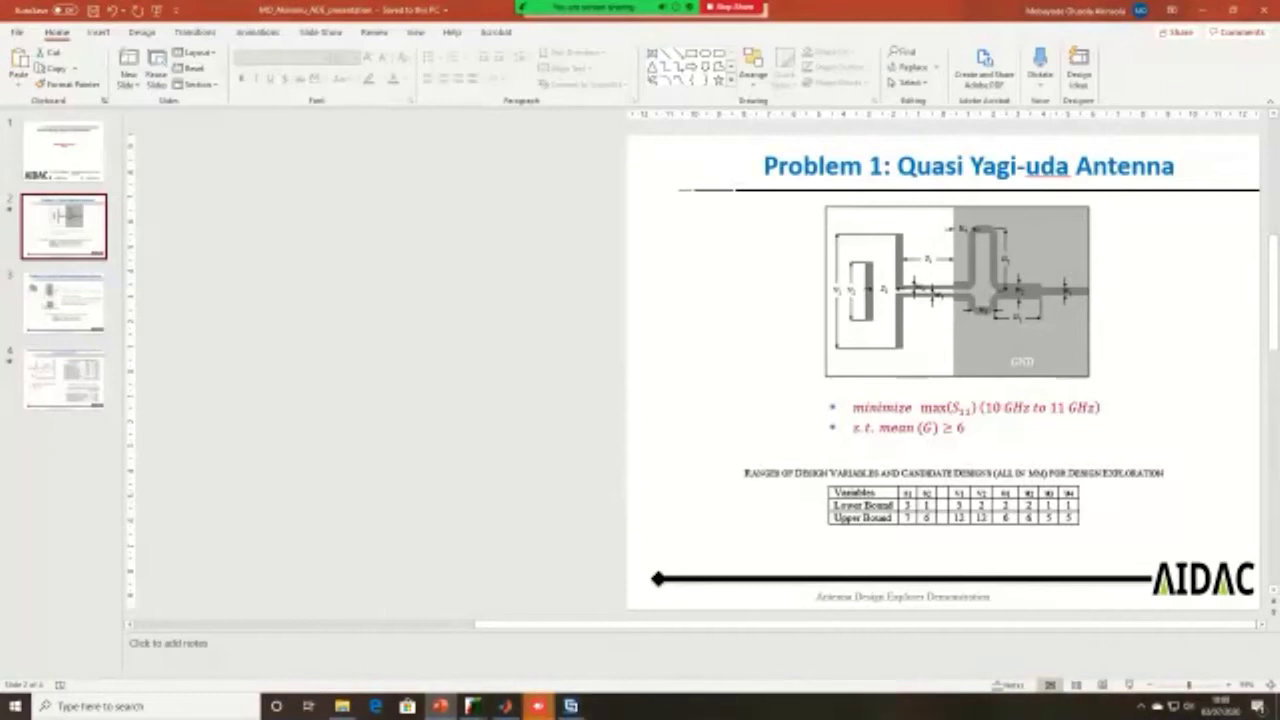
mouse_move(640, 8)
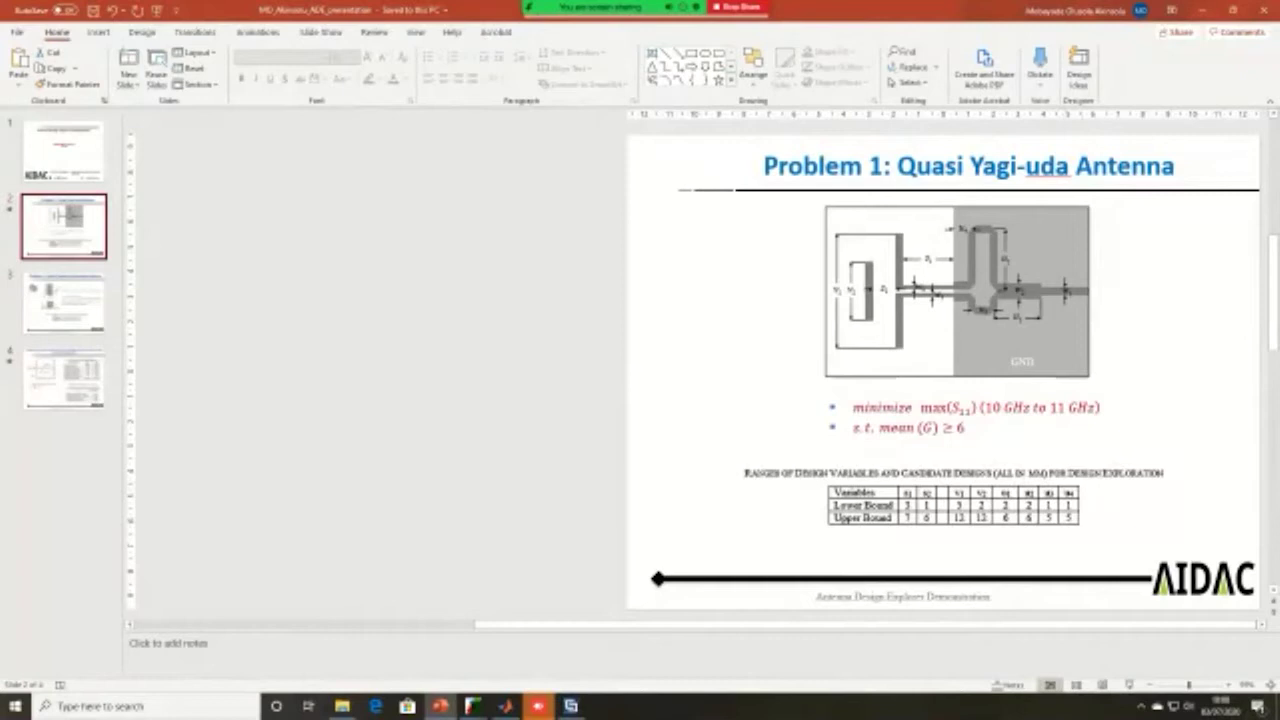
click(1202, 10)
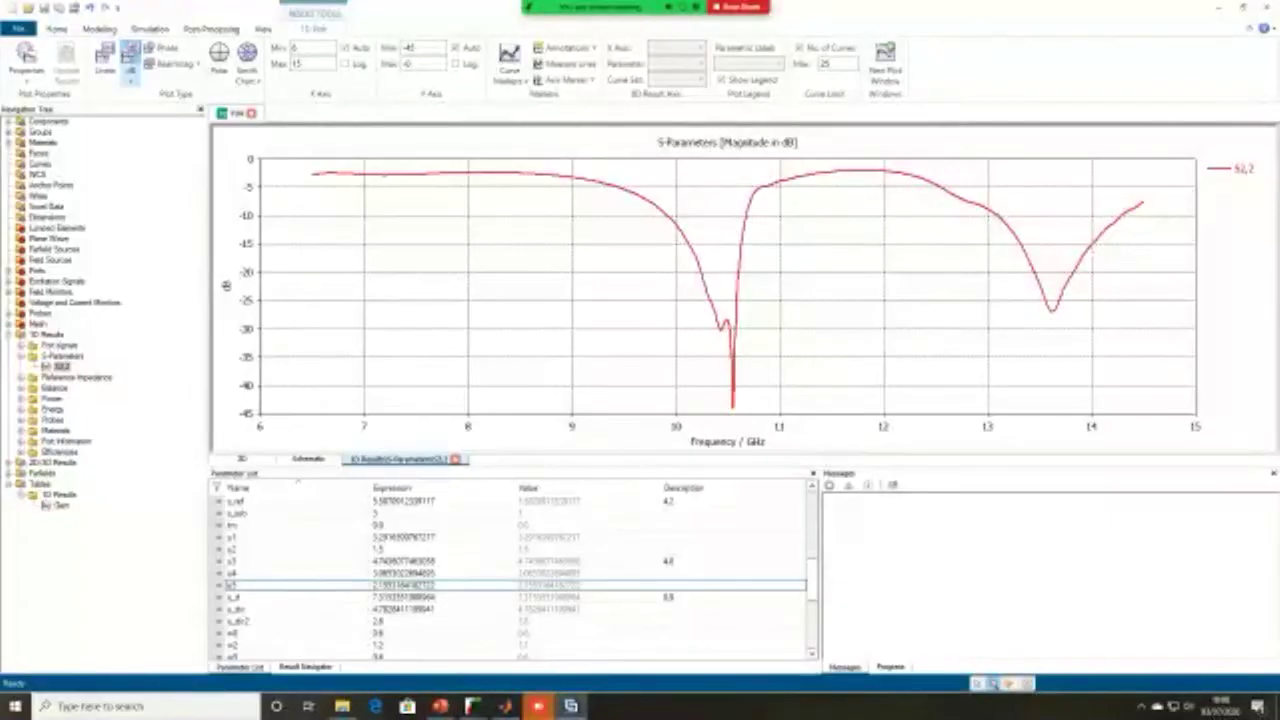
click(472, 706)
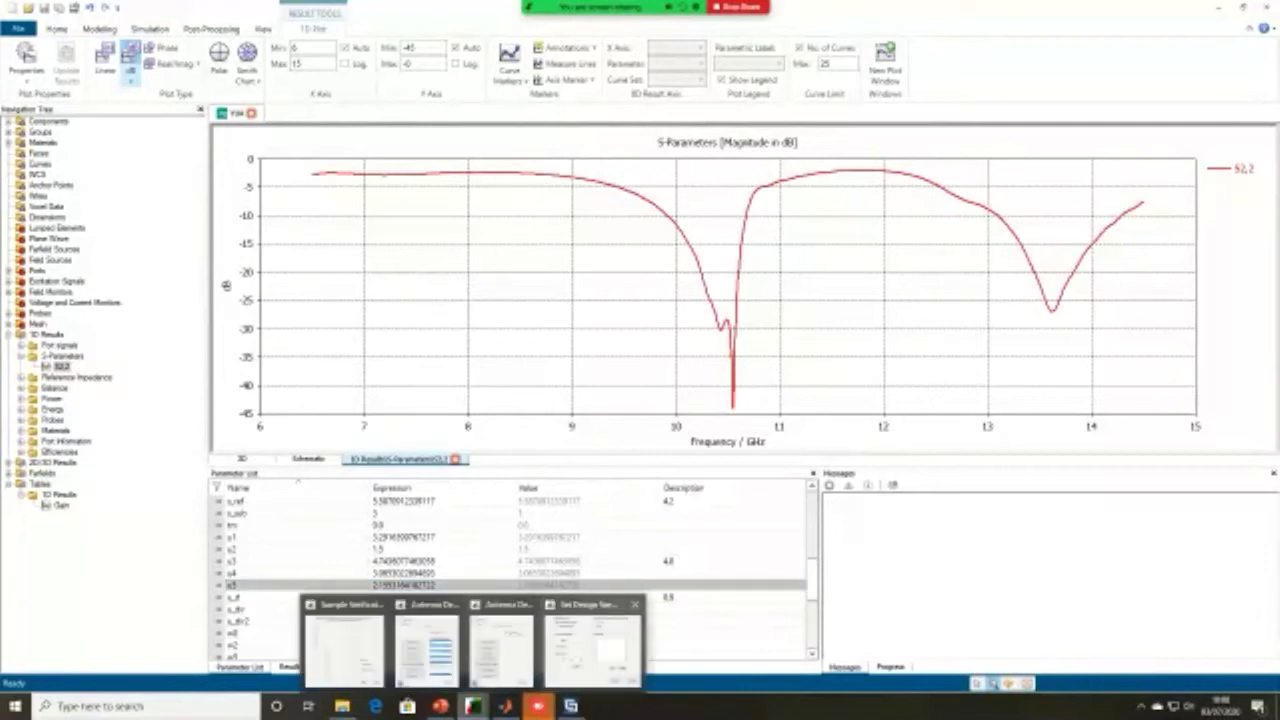
click(590, 645)
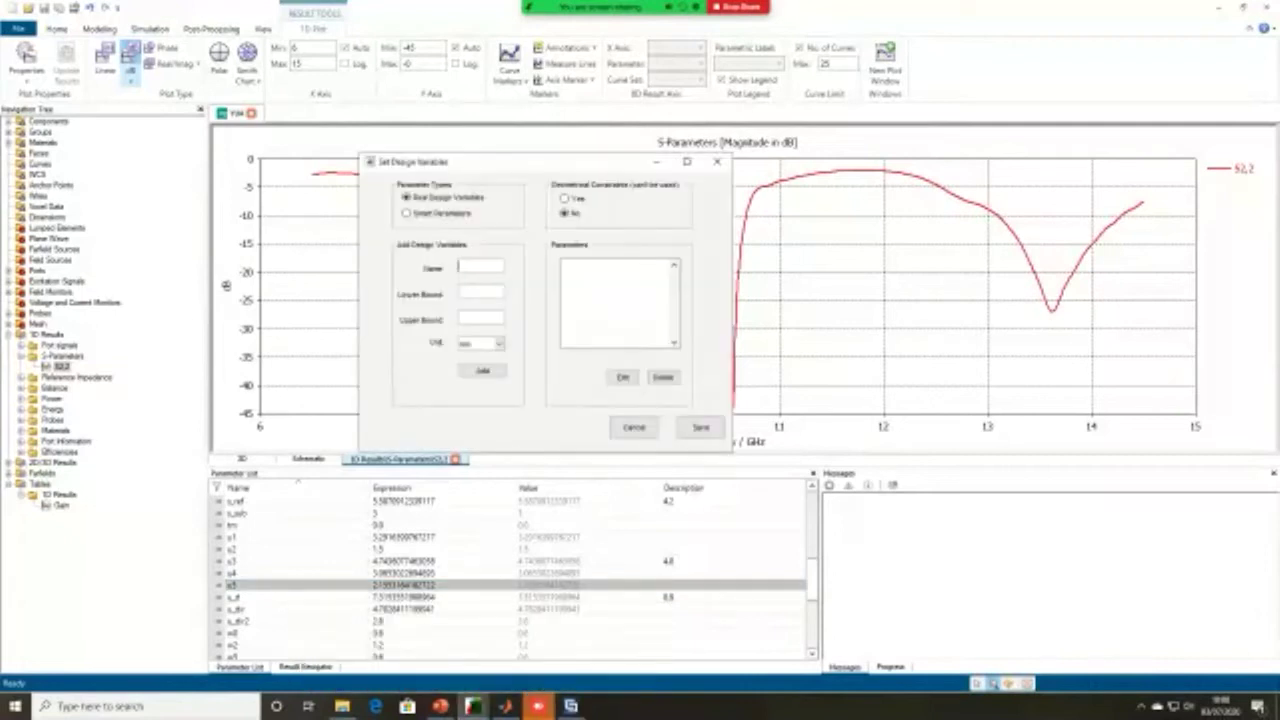
Step: Add the real design variable u1 with lower bound 2 and upper bound 6 mm, consulting the PowerPoint slide for its range
text(sf)
click(440, 706)
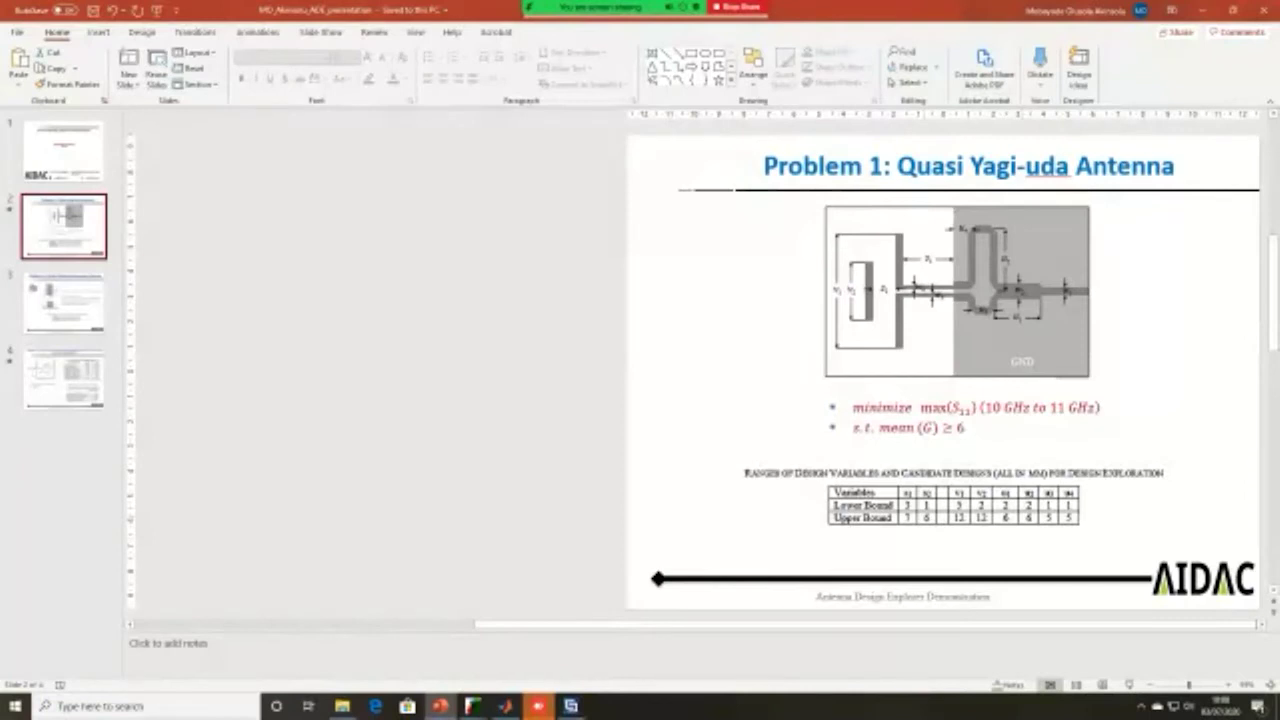
click(1202, 10)
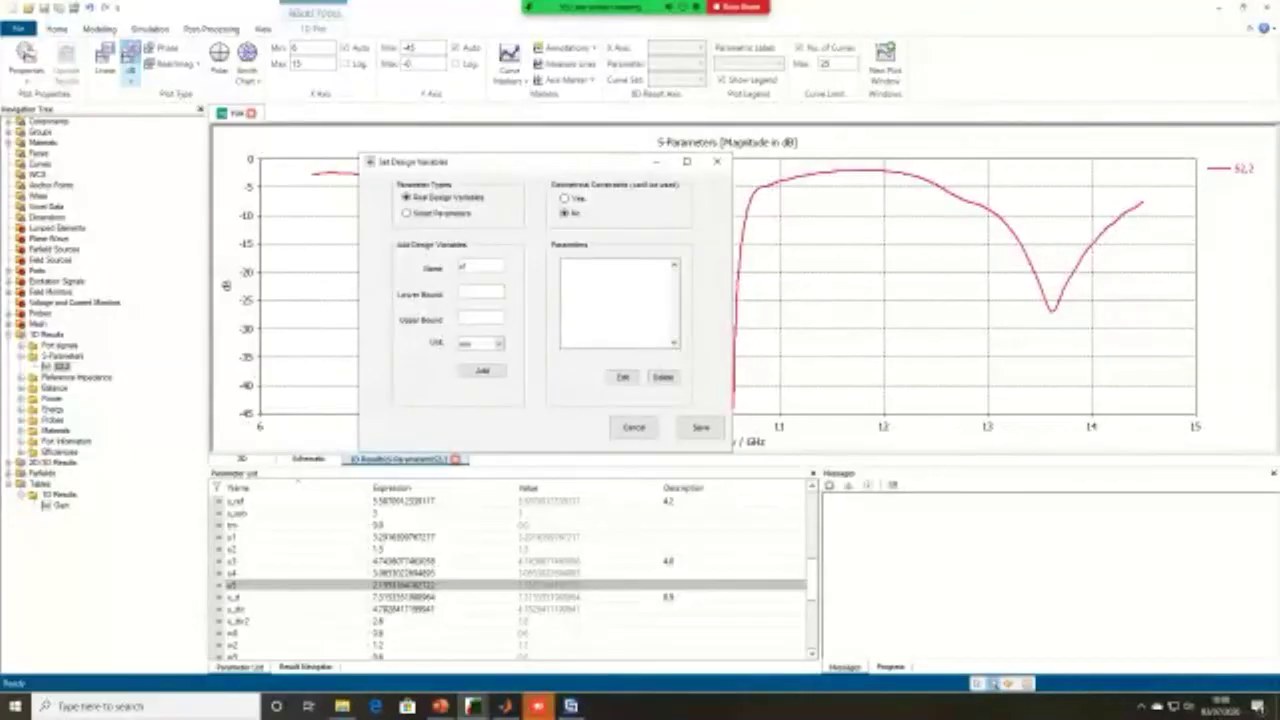
click(500, 317)
text(6)
click(482, 370)
Step: Add the real design variable u2 with lower bound 2 and upper bound 6 mm
click(470, 266)
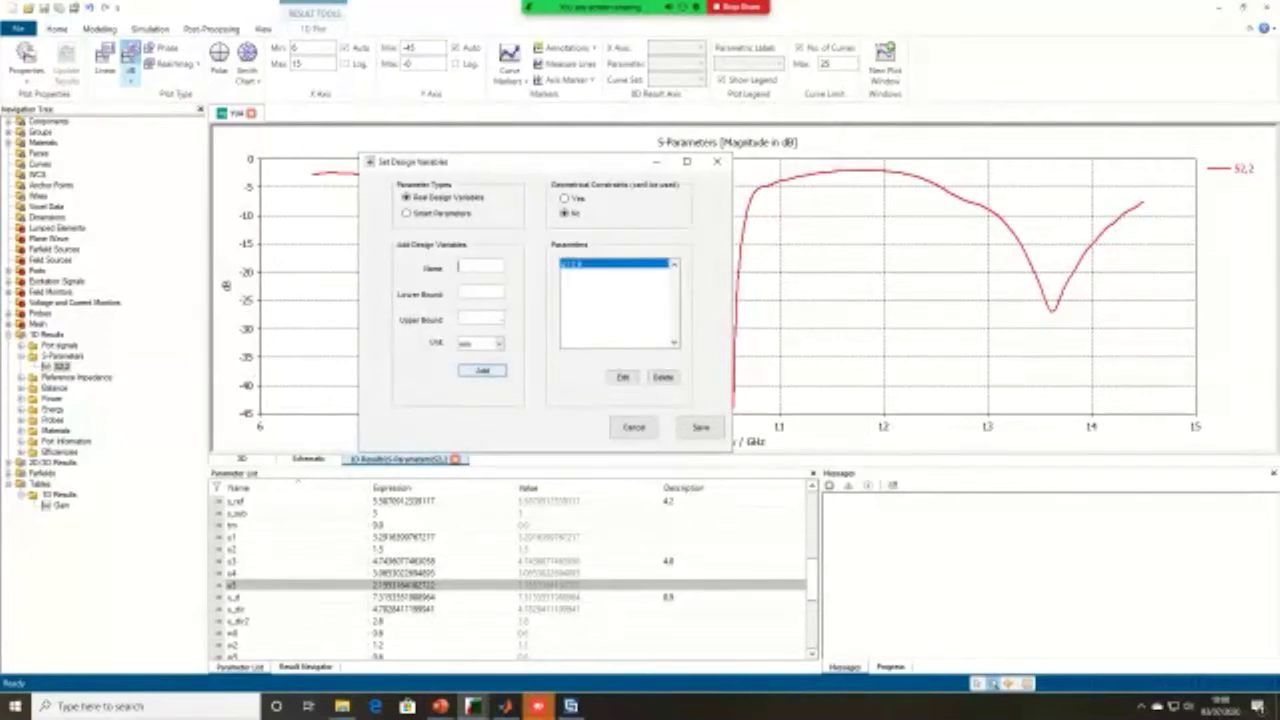
text(s2)
click(482, 370)
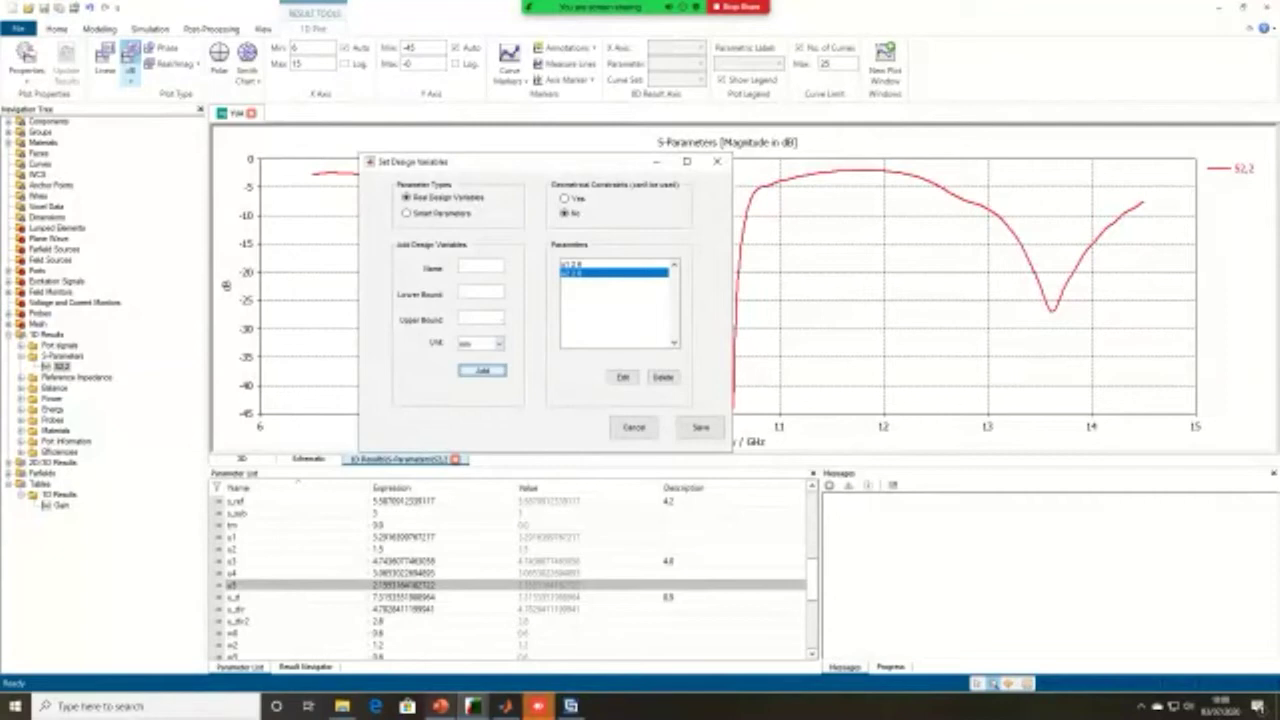
Step: Check the range on the PowerPoint slide and add the real design variable u3 with bounds 1 and 5 mm
click(439, 706)
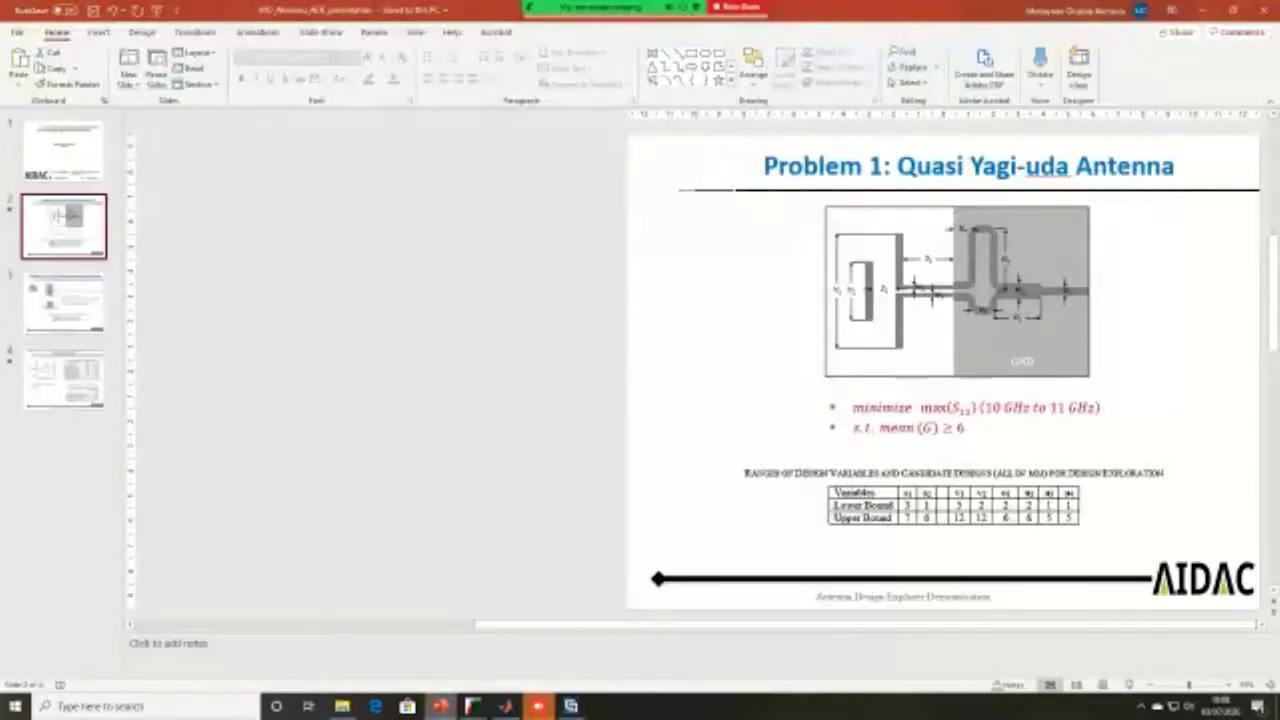
key(alt+Tab)
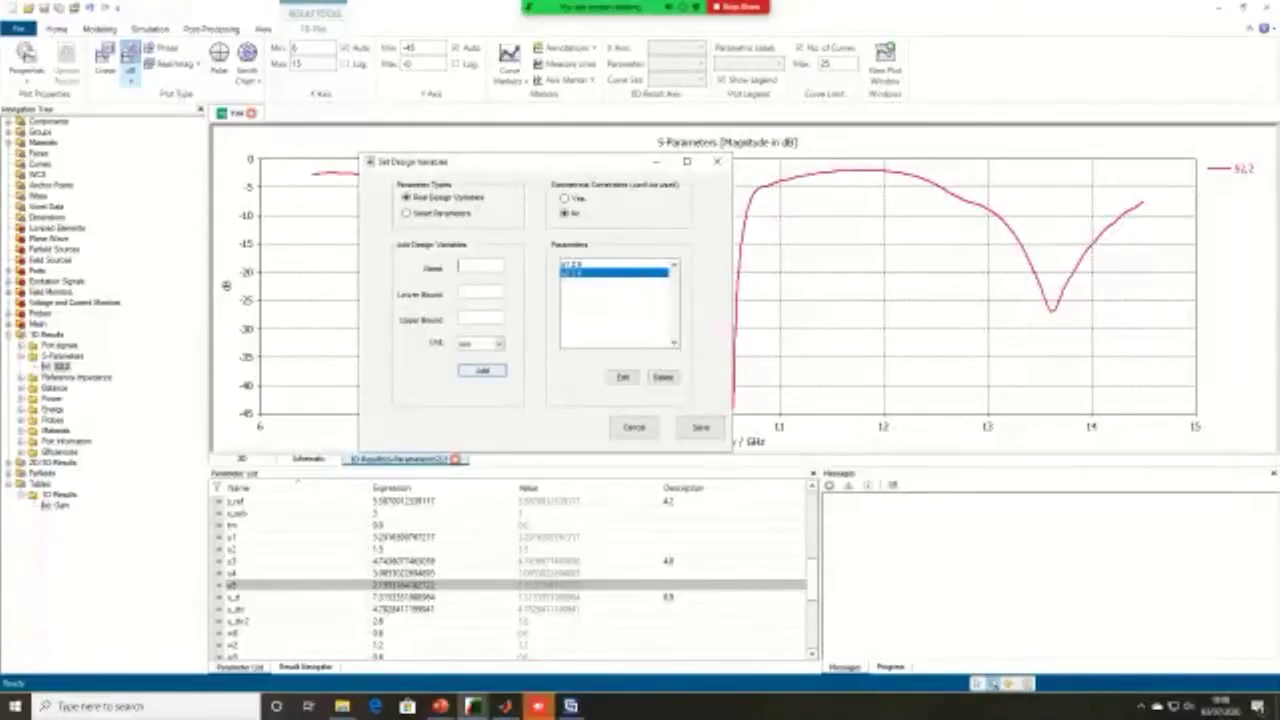
text(s3)
click(481, 317)
text(5)
click(482, 370)
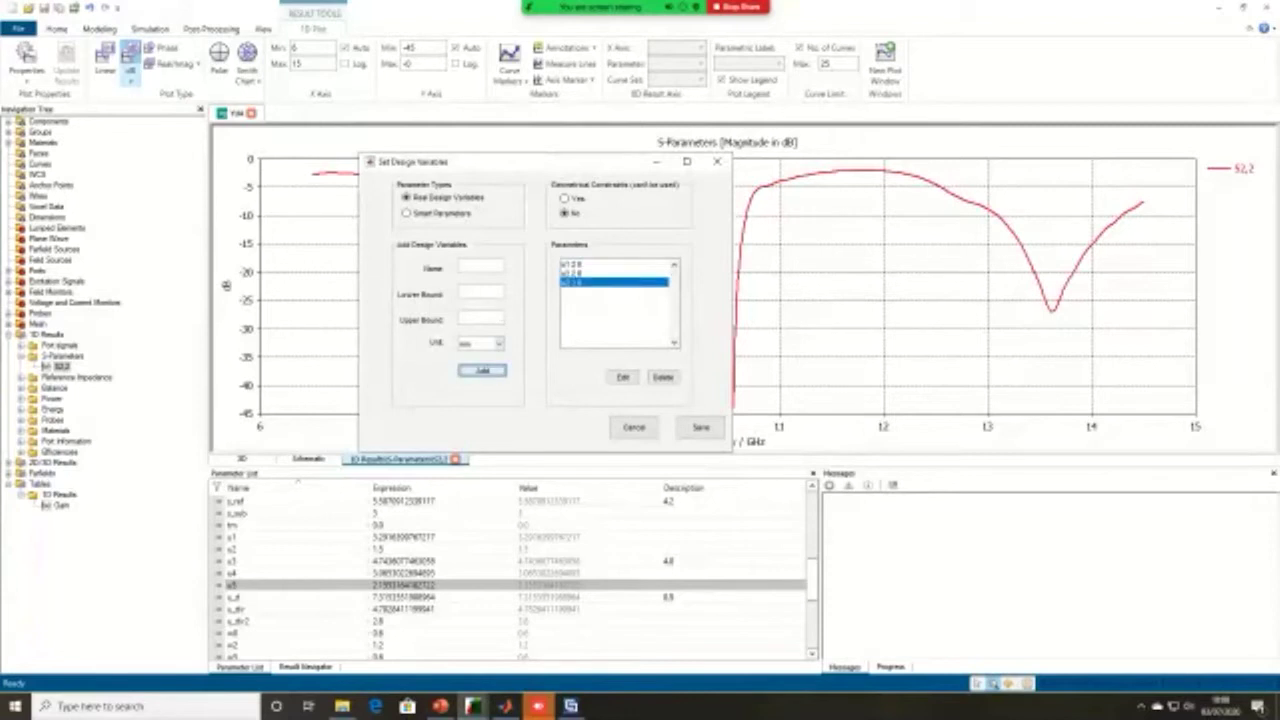
Step: Add the real design variable u4 with bounds 1 and 5 mm and save the design variable settings
text(s)
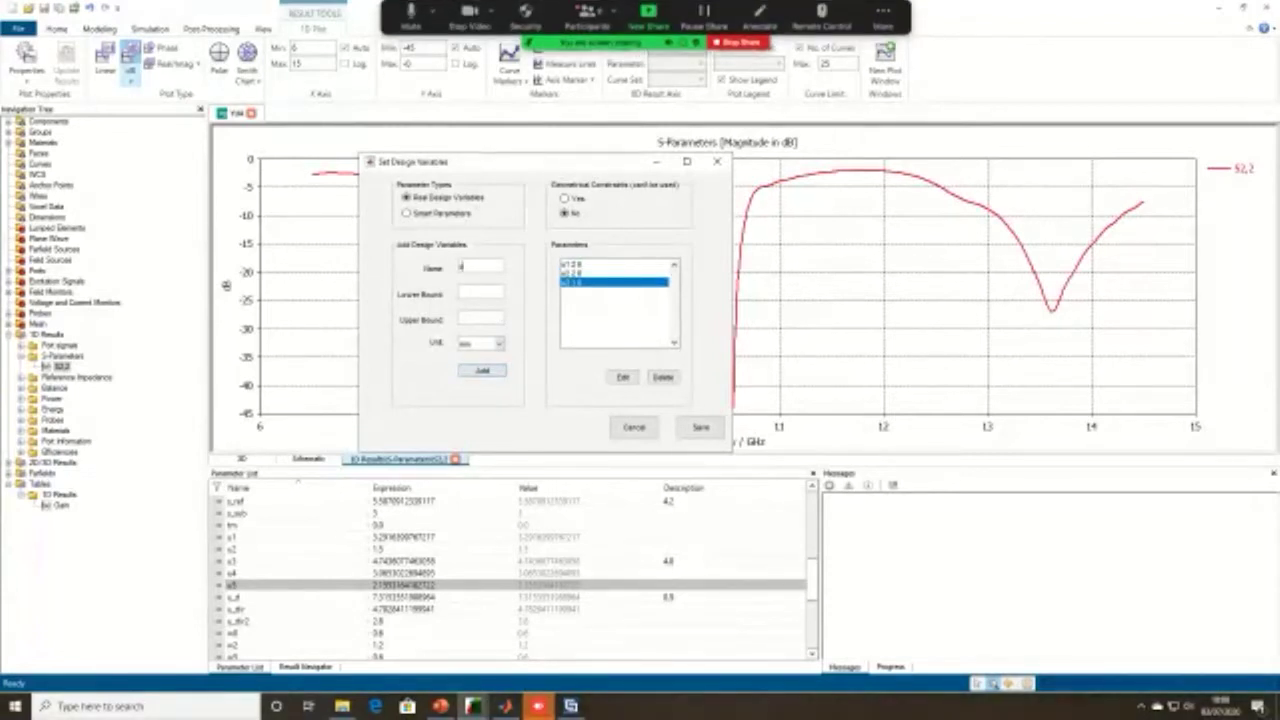
text(4)
click(504, 292)
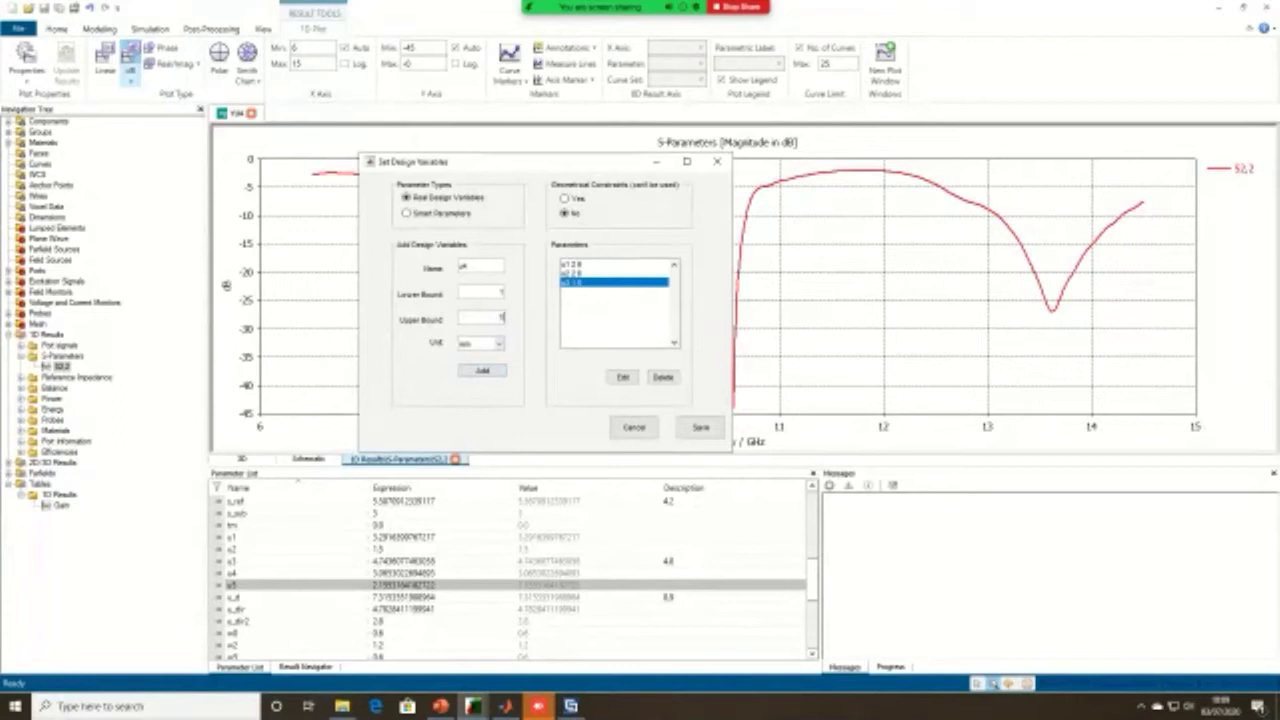
click(482, 370)
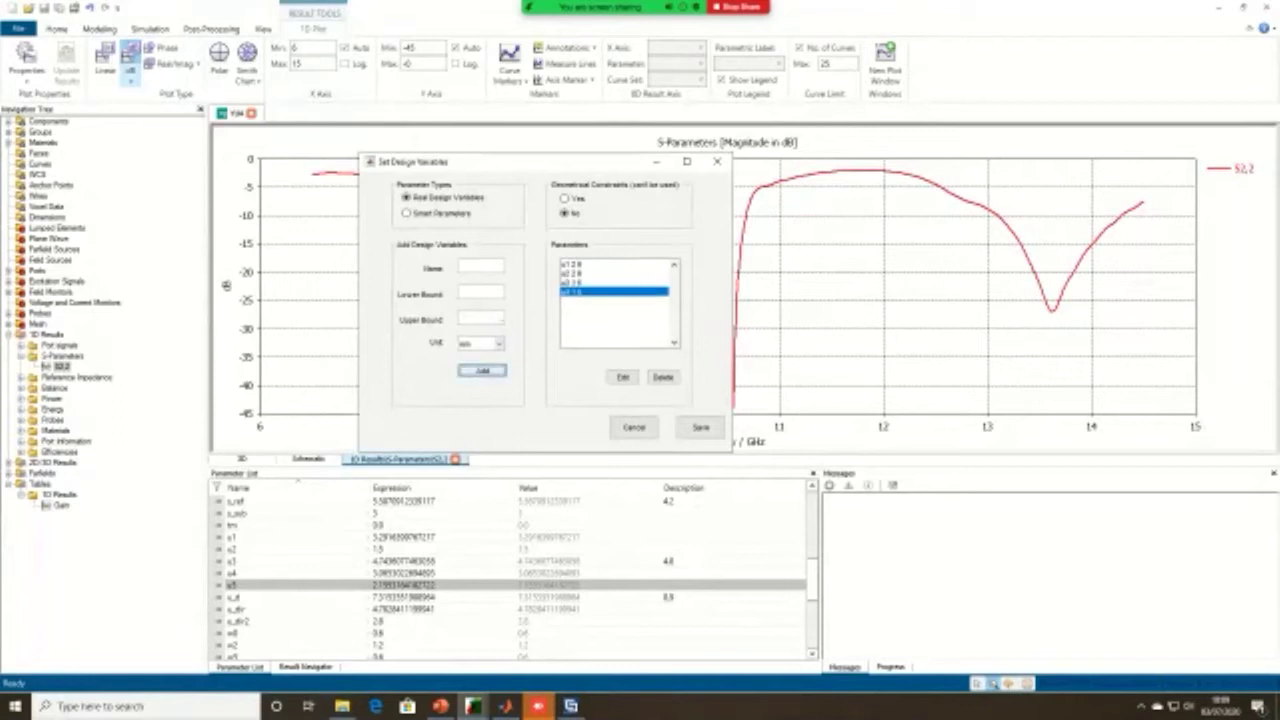
click(700, 427)
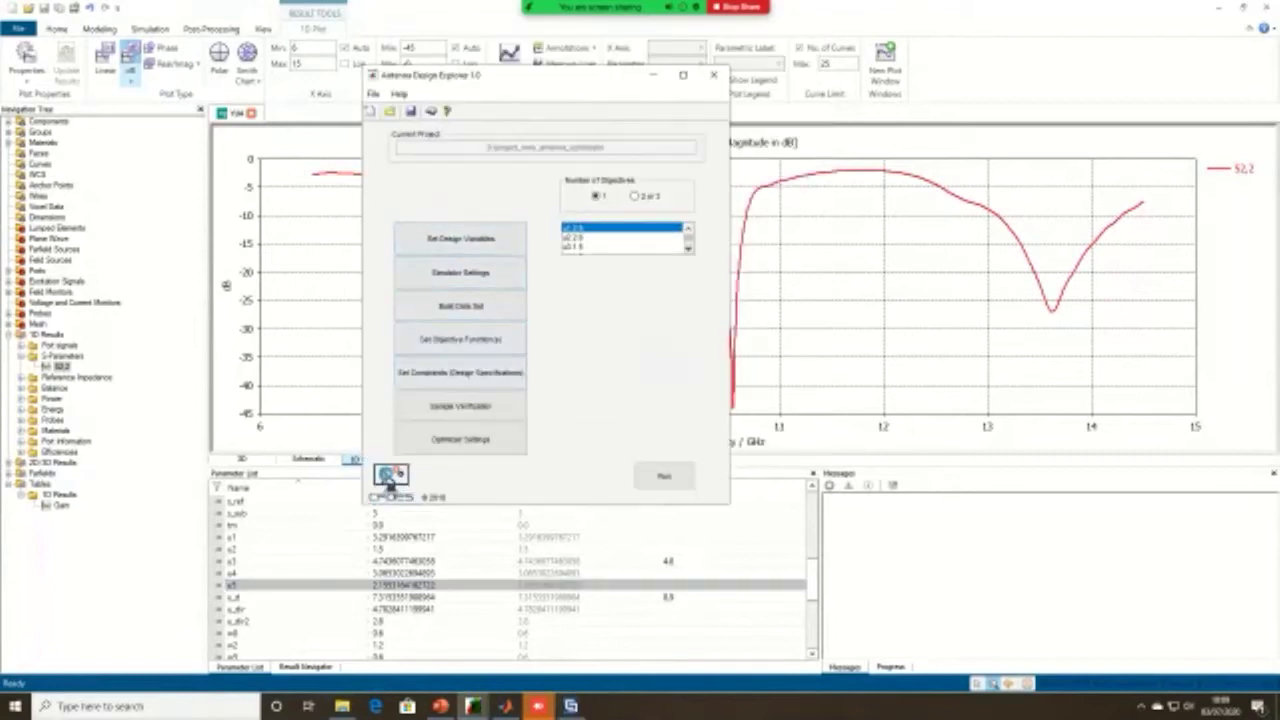
Step: Set the CST version to 2017 or Above in the simulator settings and check the solver type used in the CST model
click(460, 272)
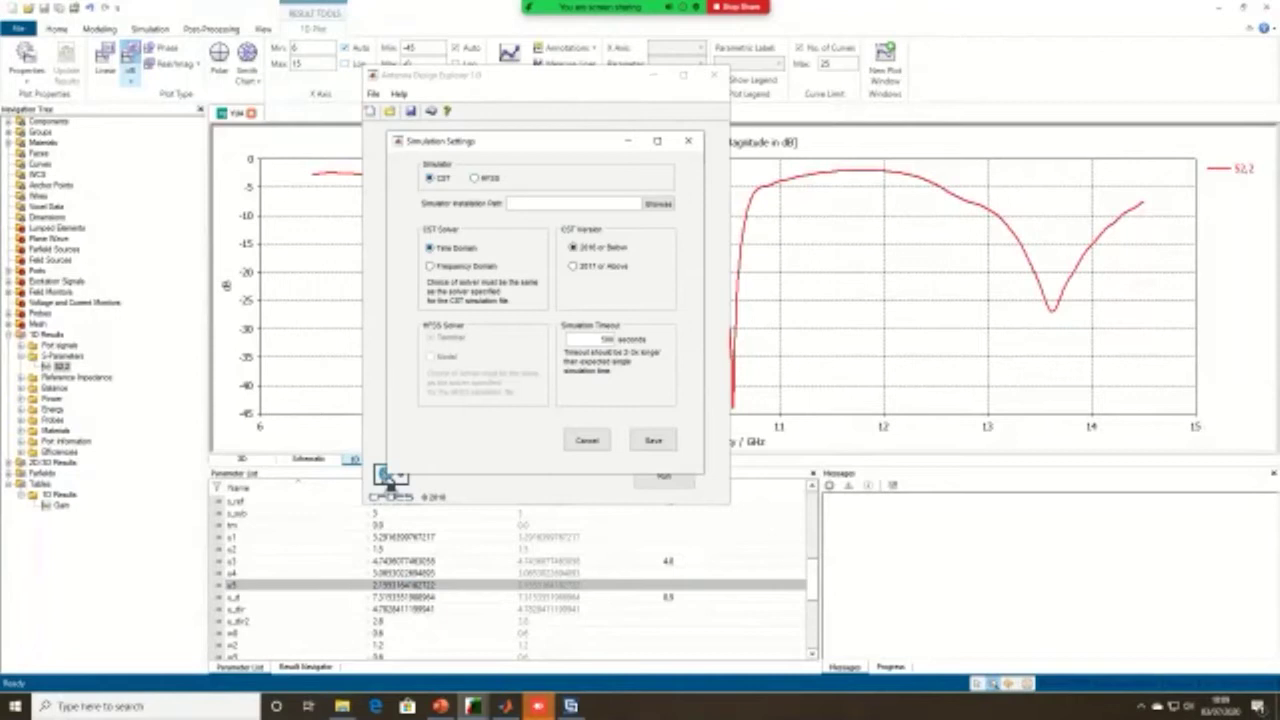
key(Down)
key(alt+Tab)
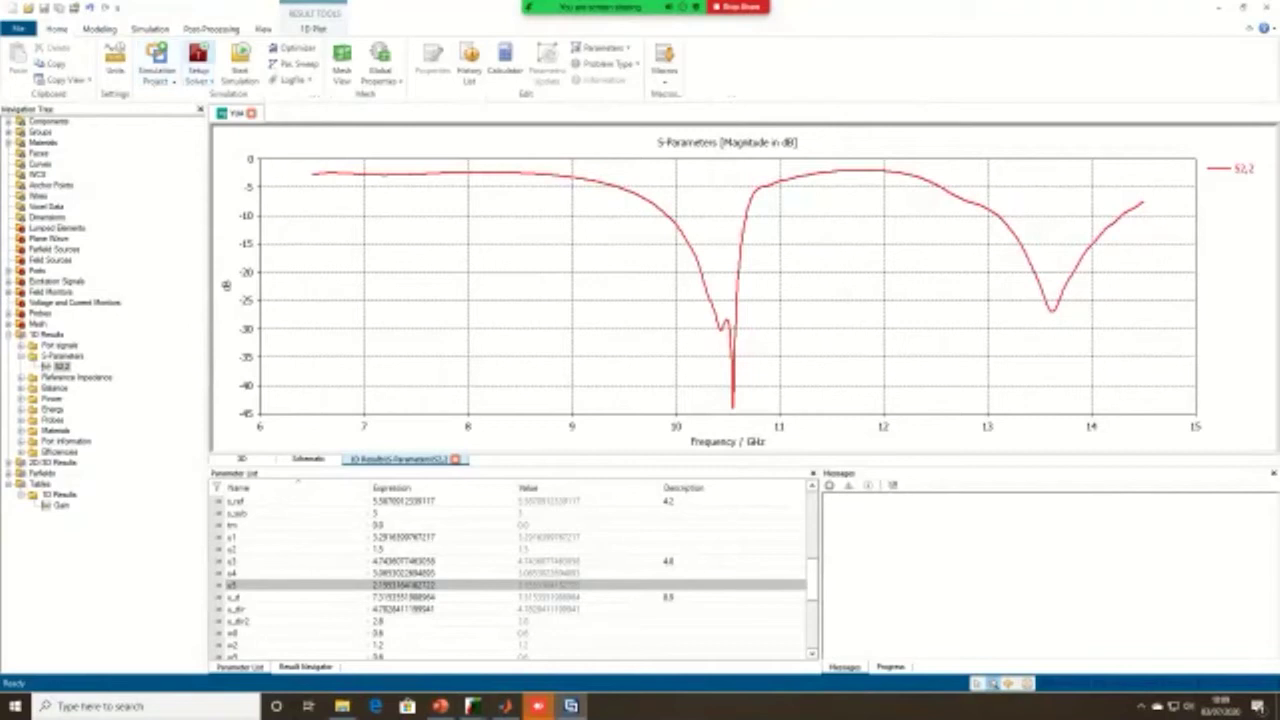
click(198, 60)
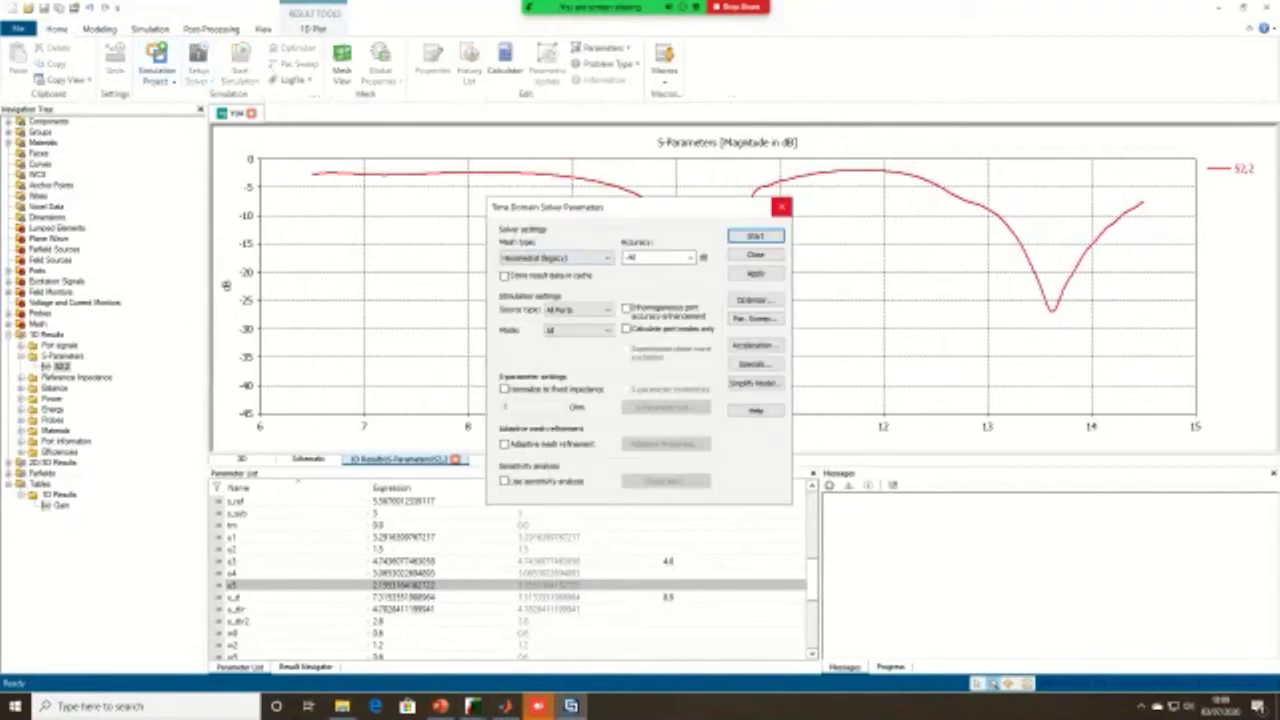
click(781, 206)
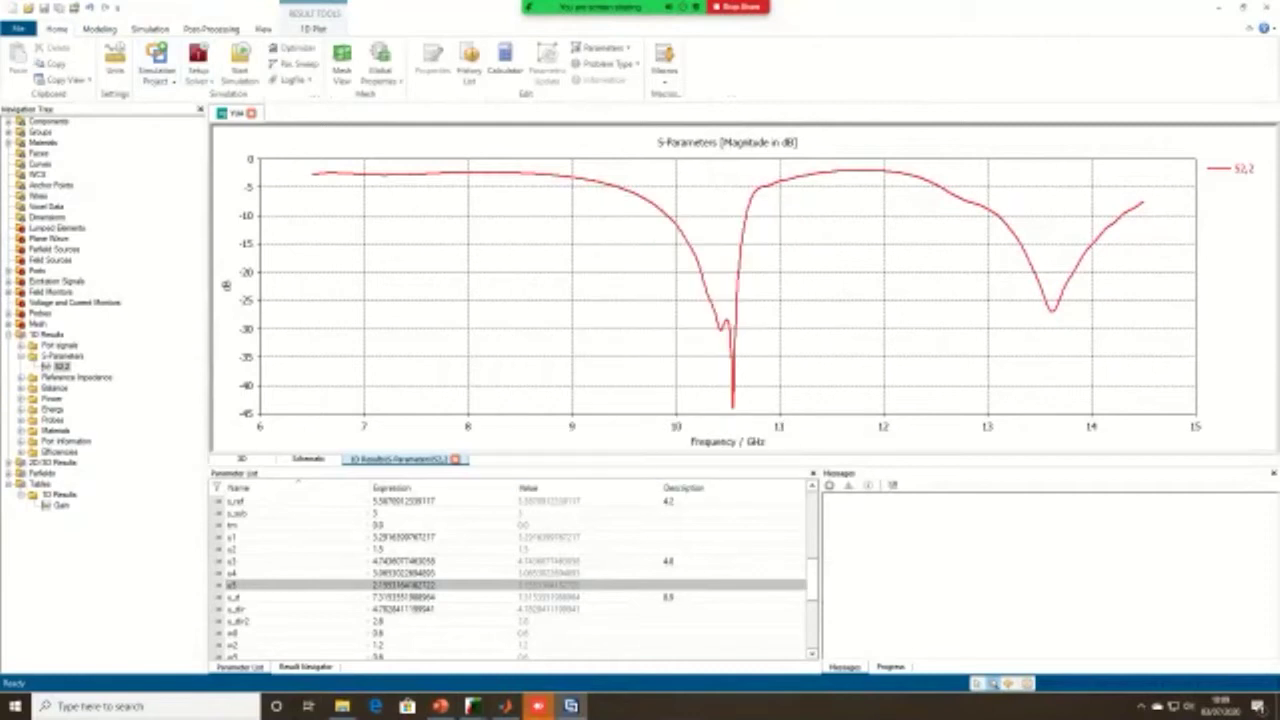
click(198, 78)
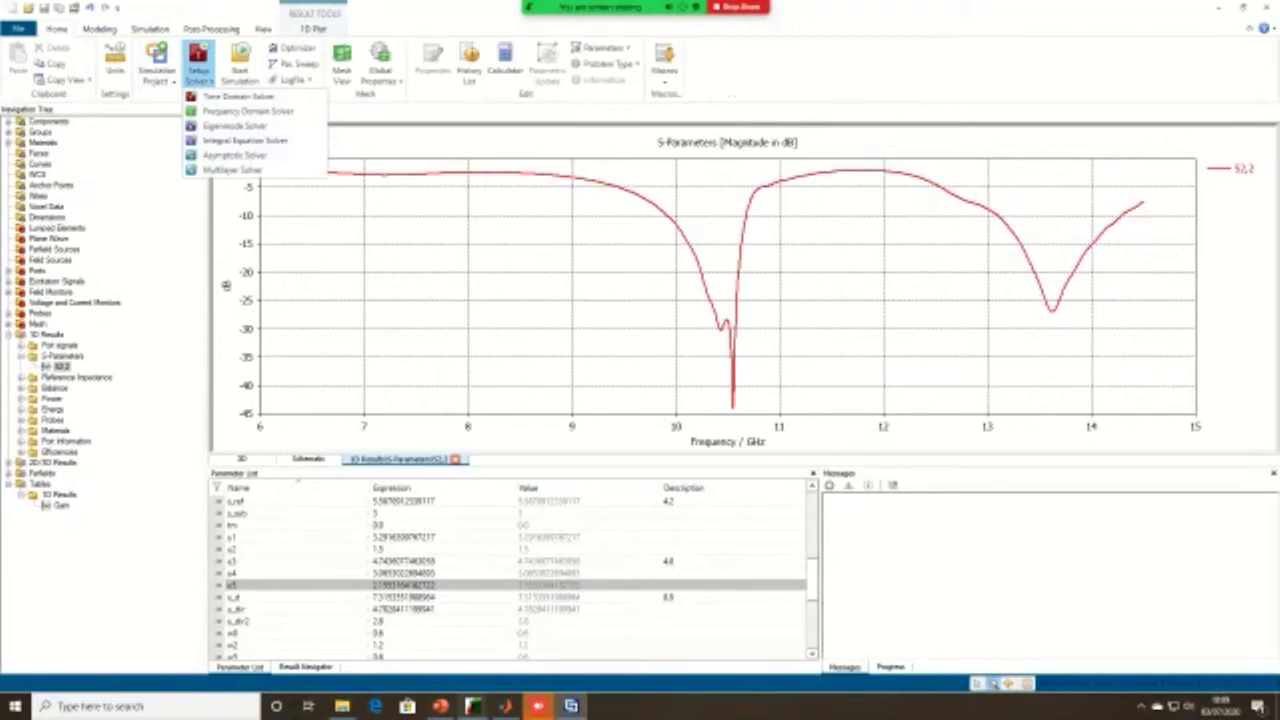
click(473, 706)
click(592, 645)
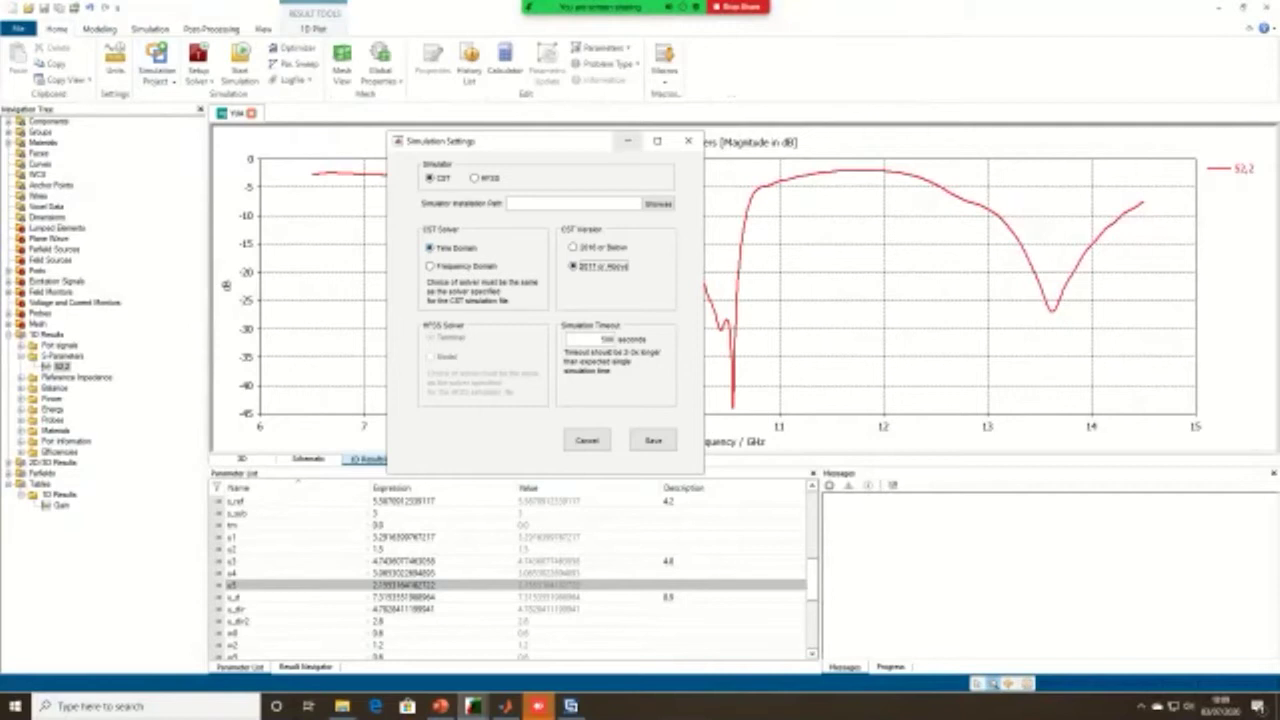
Step: Check the total simulation time in the CST solver log and compare it with the simulation timeout in the simulator settings
click(628, 141)
click(292, 79)
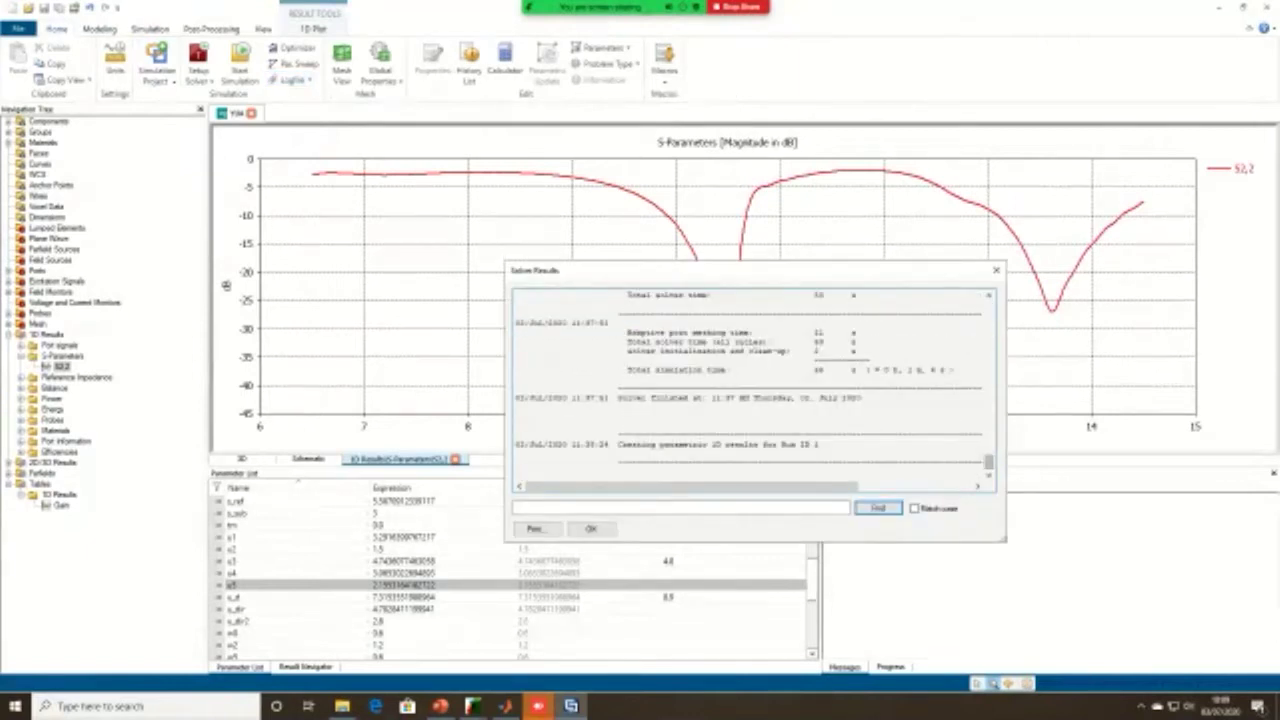
drag(907, 370, 949, 370)
click(506, 706)
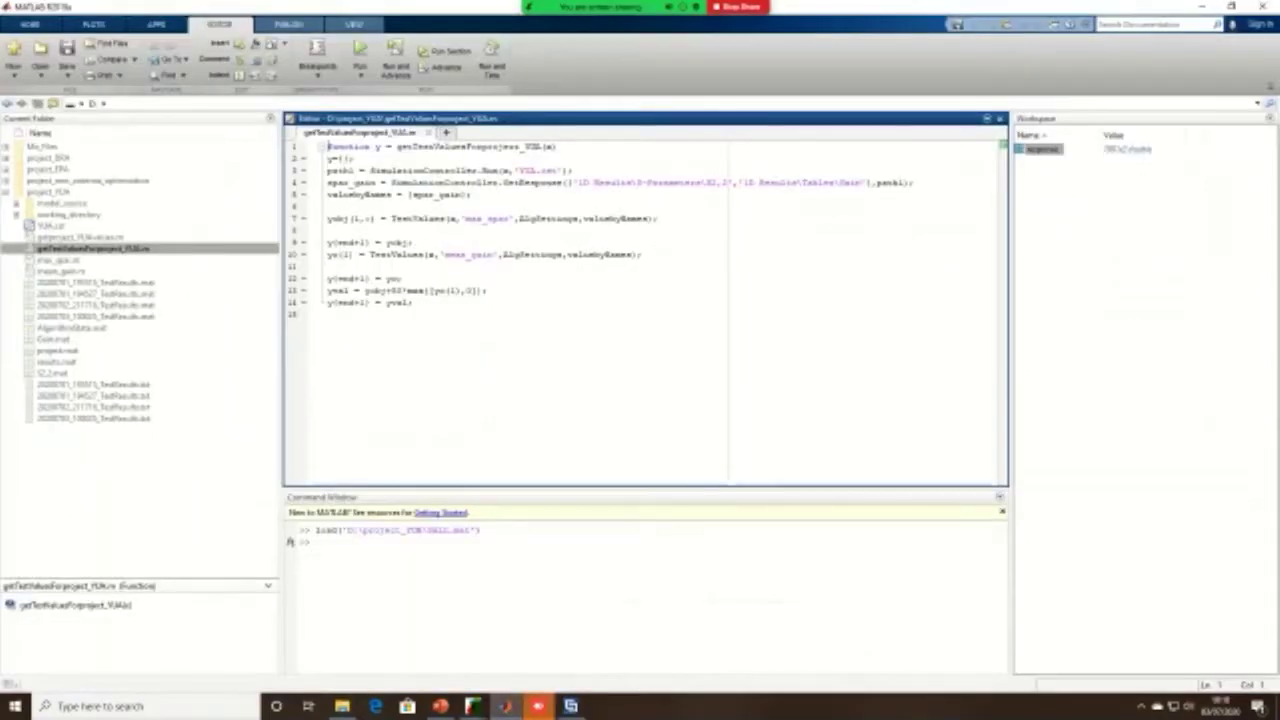
click(1201, 6)
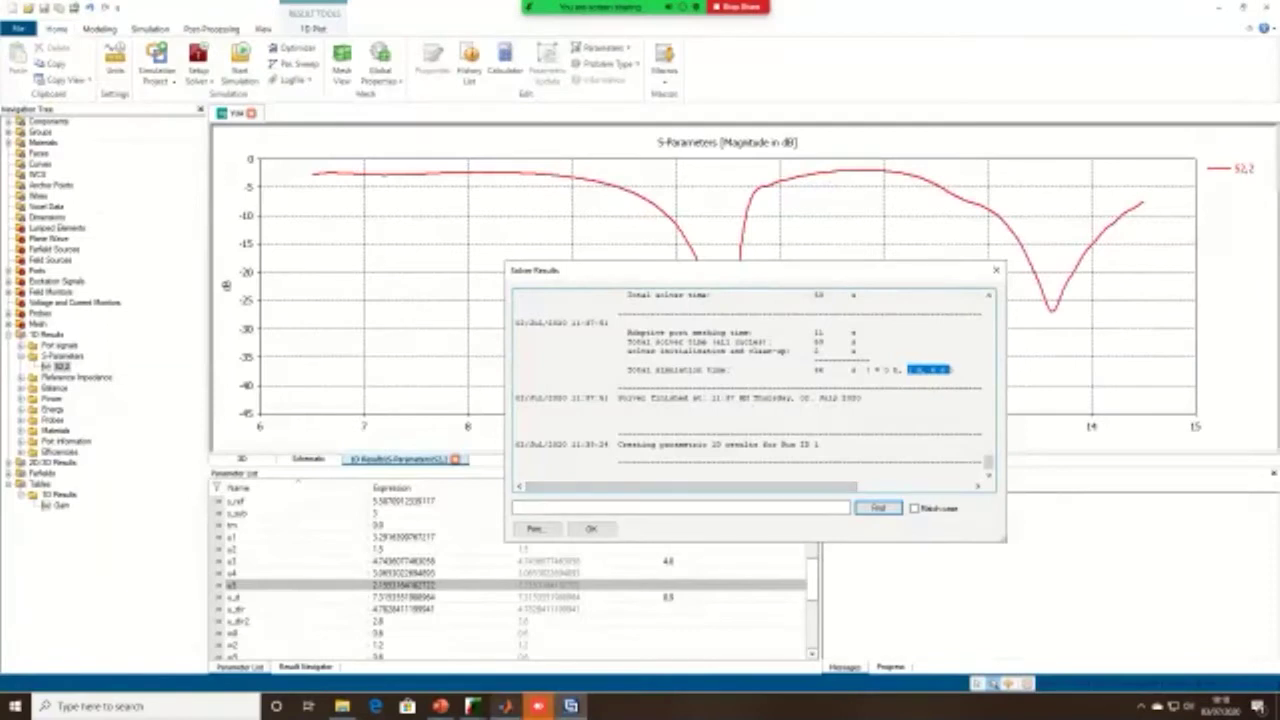
click(473, 706)
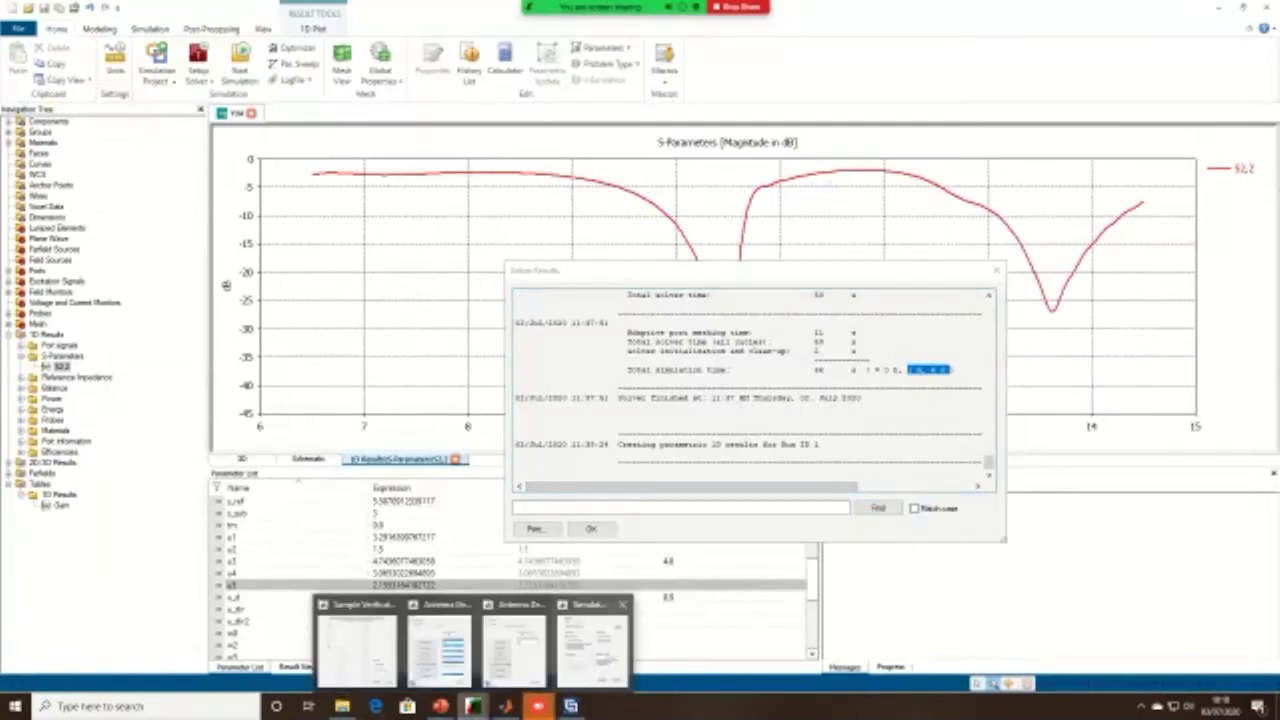
mouse_move(592, 645)
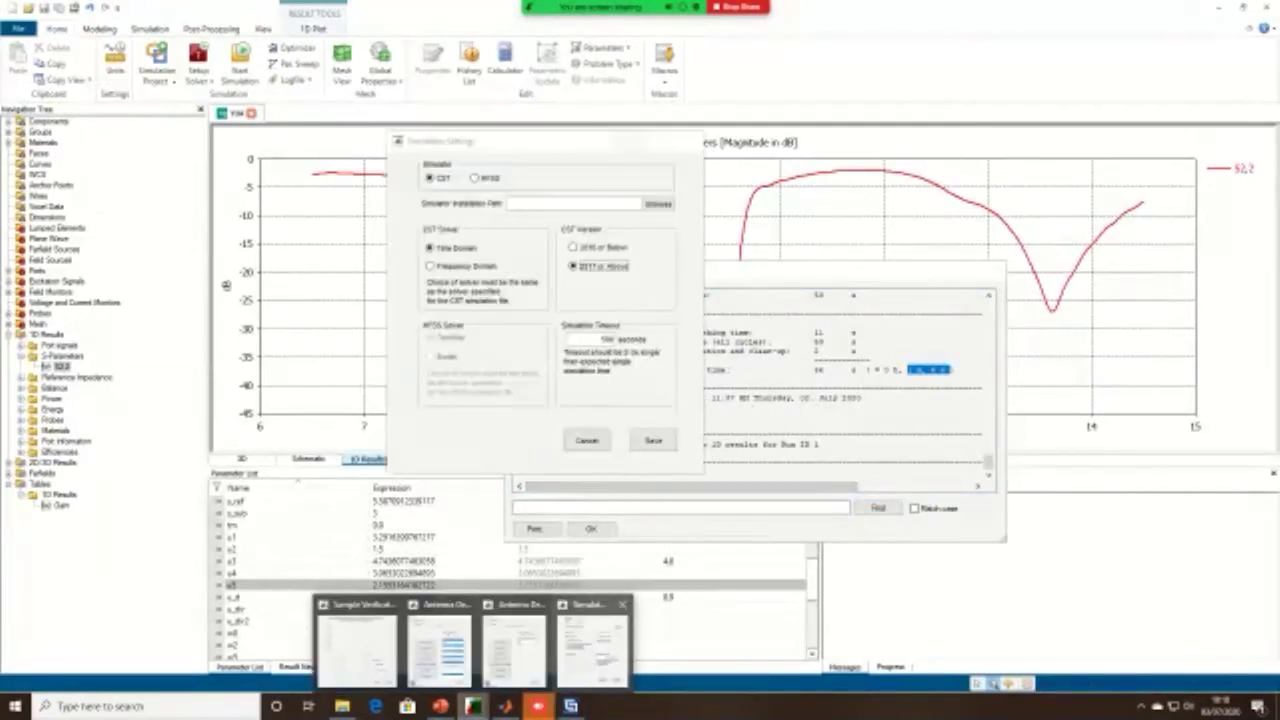
click(592, 645)
key(Tab)
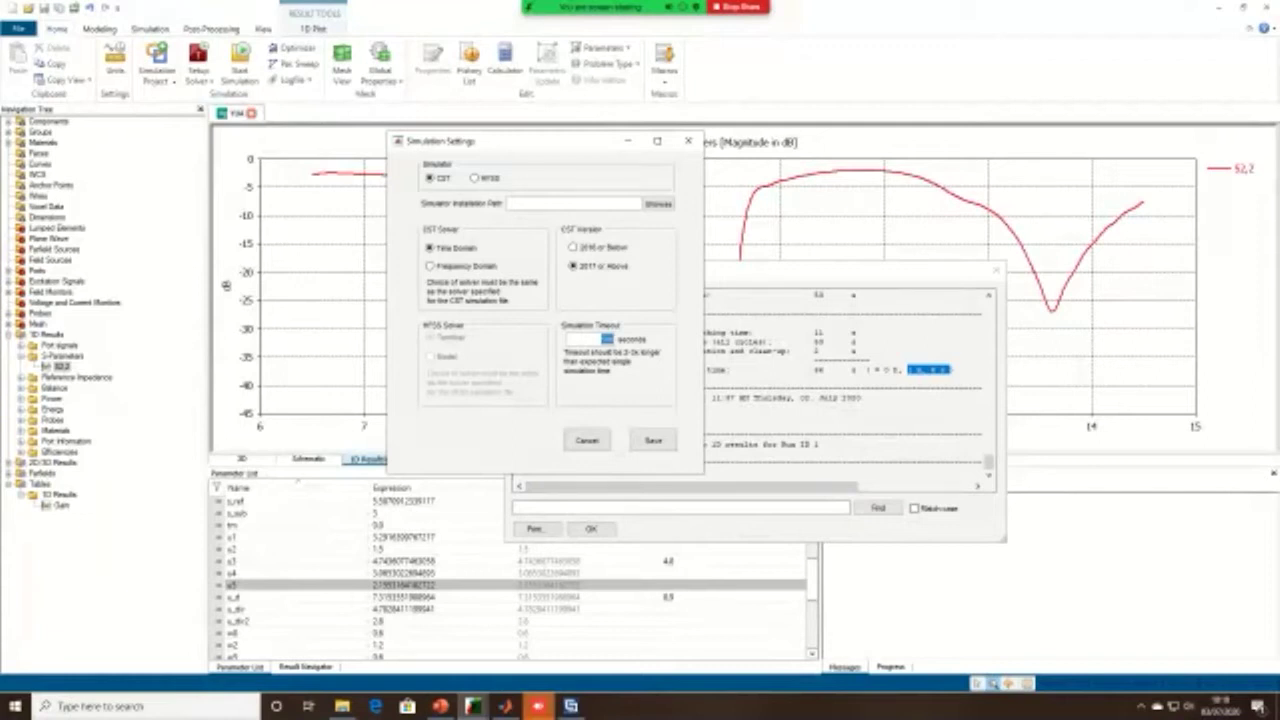
Step: Set the simulator installation path to CST DESIGN ENVIRONMENT in C:\Program Files (x86)\CST STUDIO SUITE 2019 and save the simulator settings
click(1219, 7)
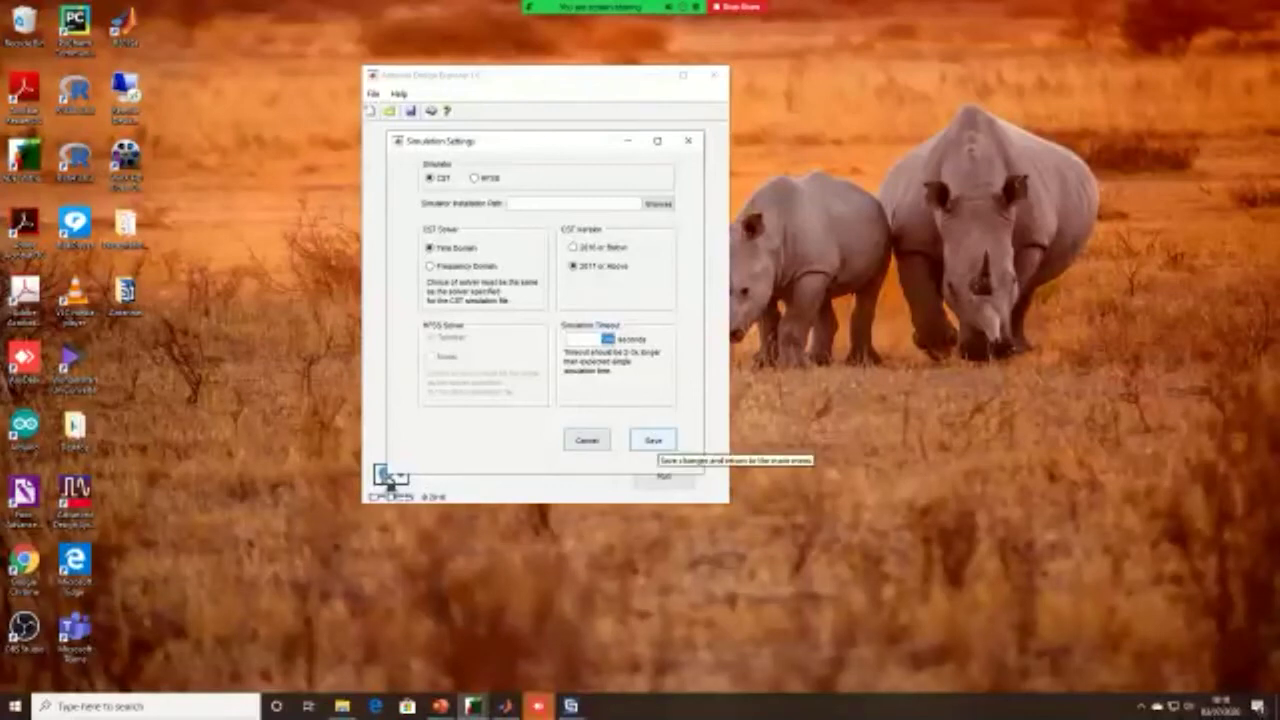
click(575, 203)
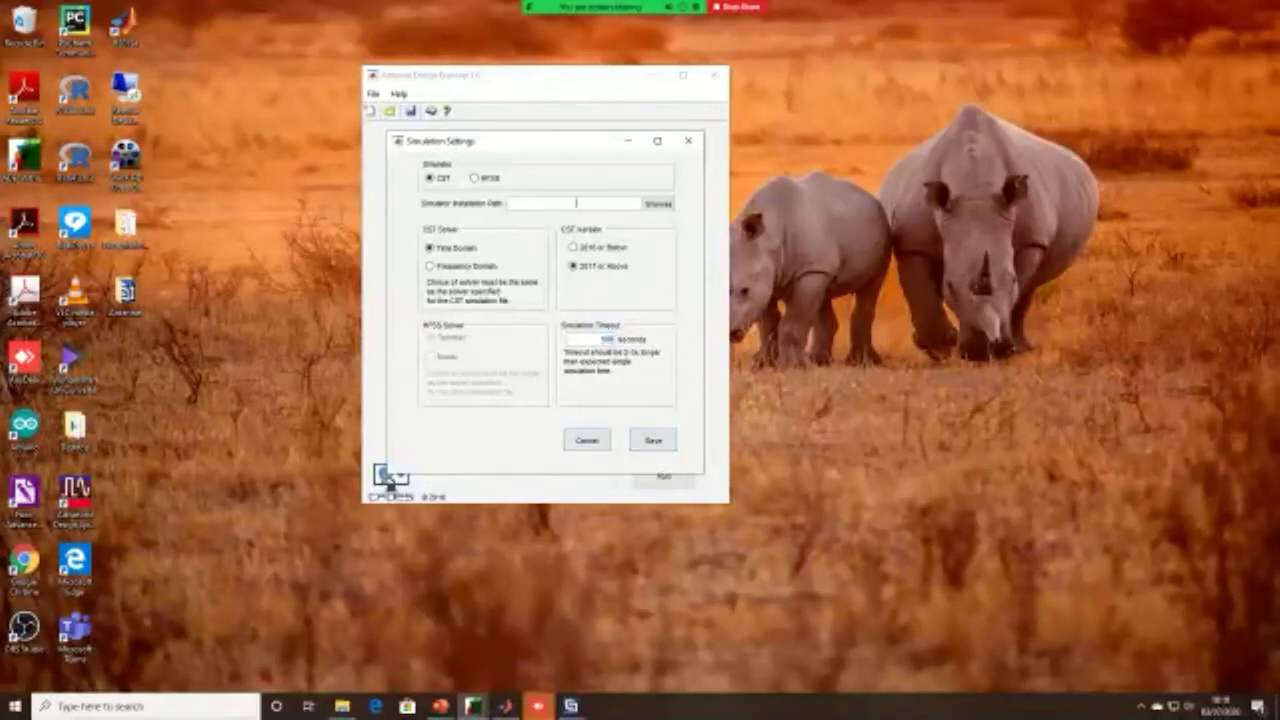
key(Tab)
key(Return)
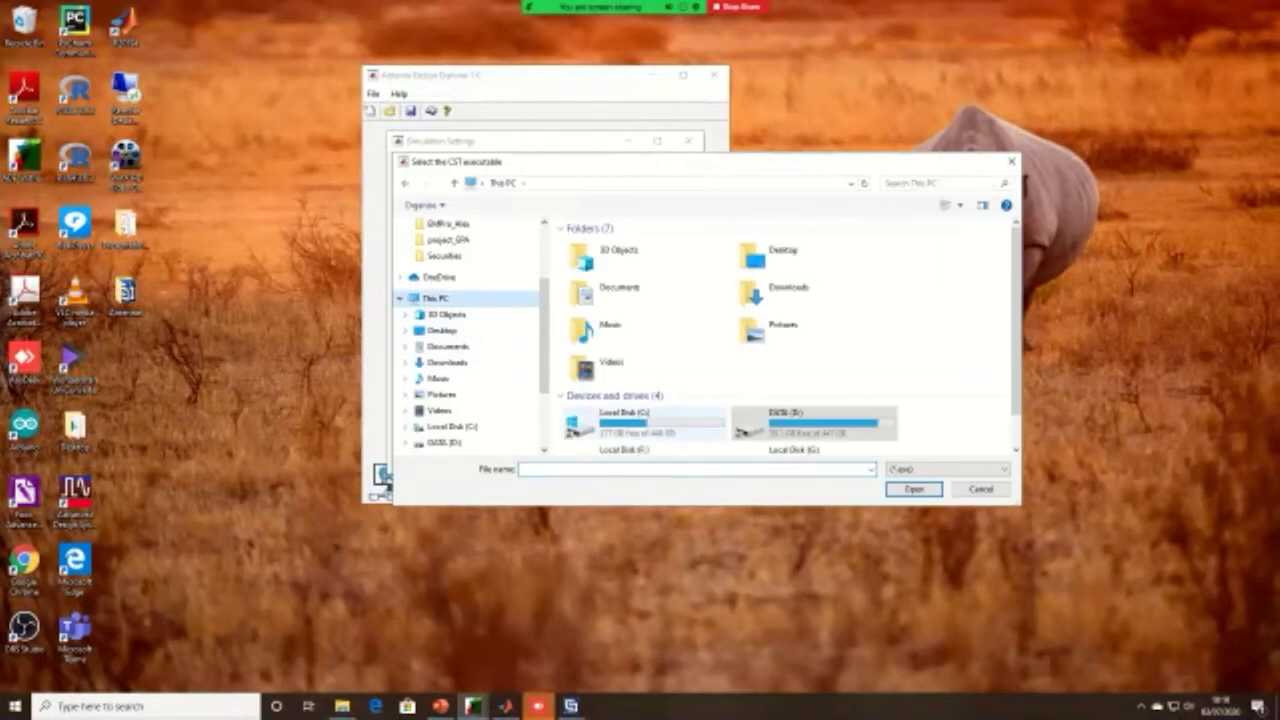
double_click(650, 425)
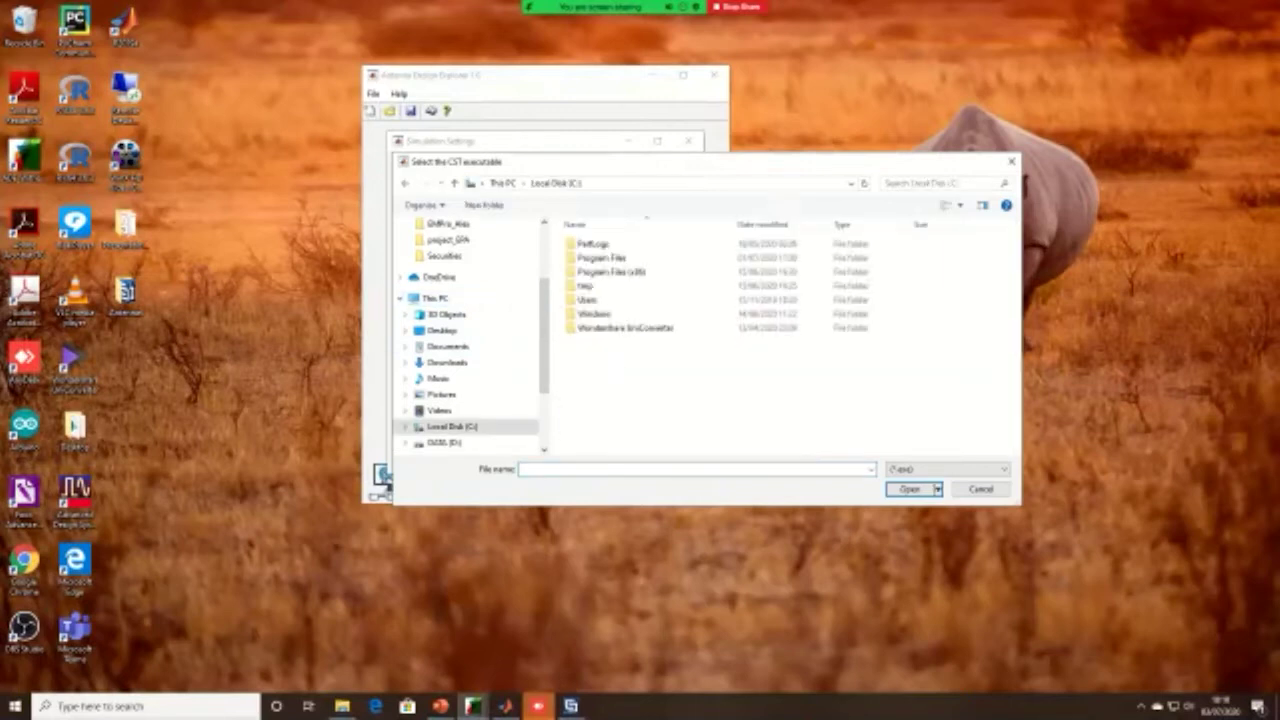
double_click(610, 271)
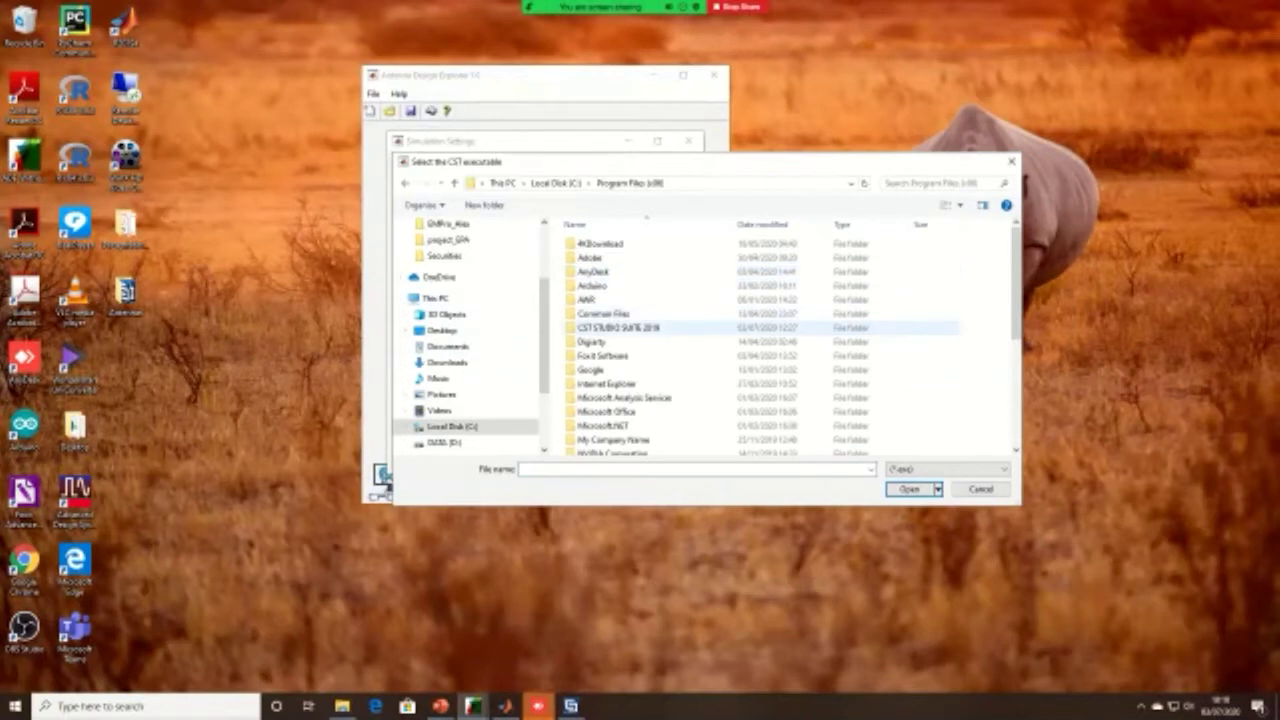
double_click(615, 327)
scroll(880, 290, down, 4)
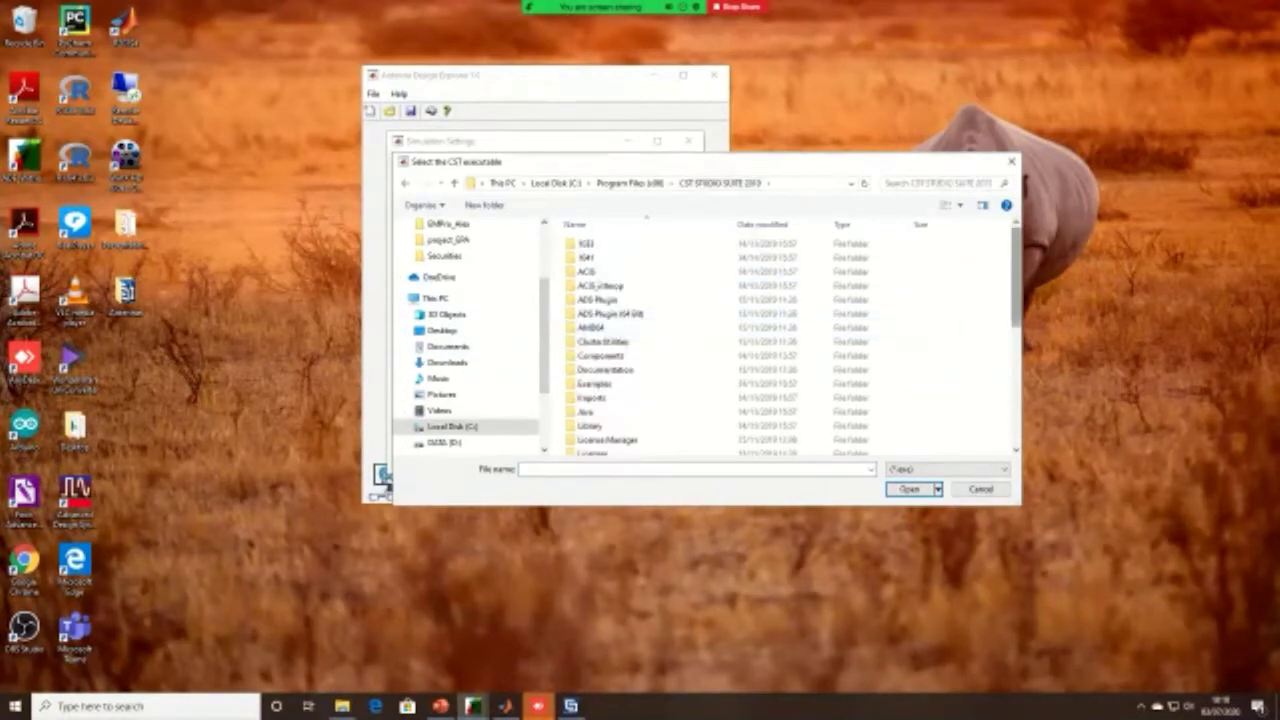
scroll(880, 290, down, 3)
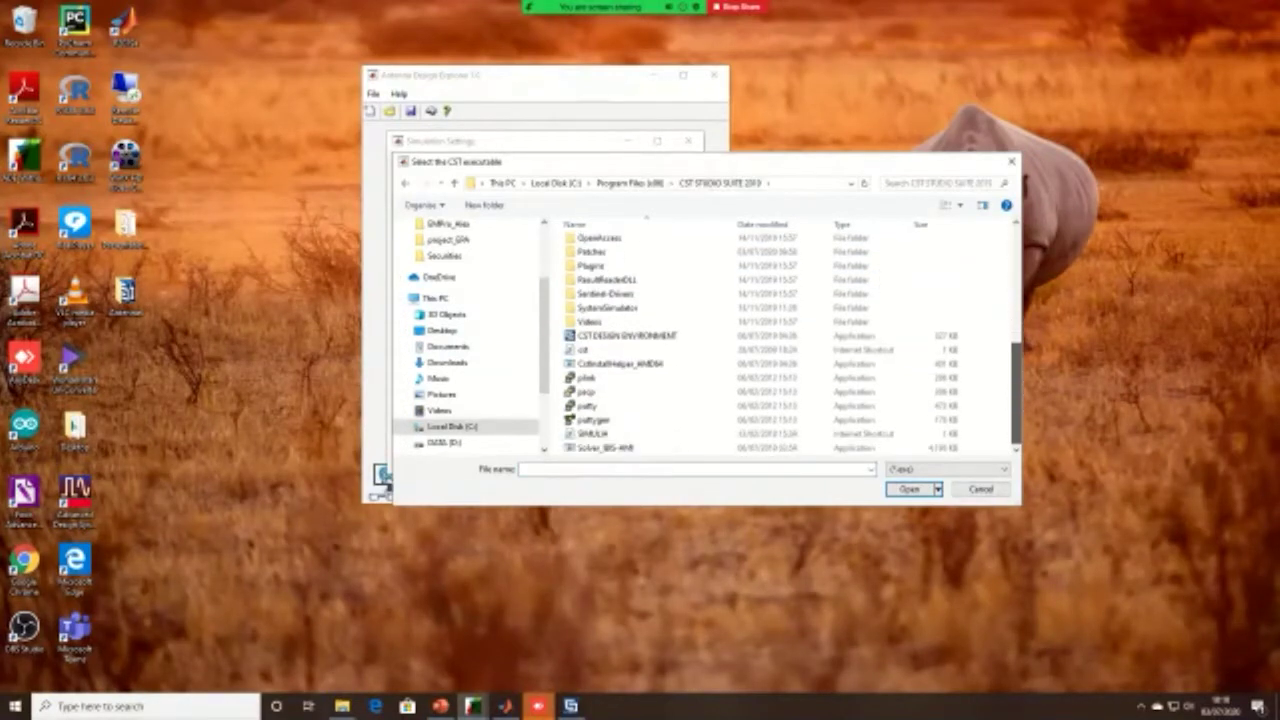
click(627, 336)
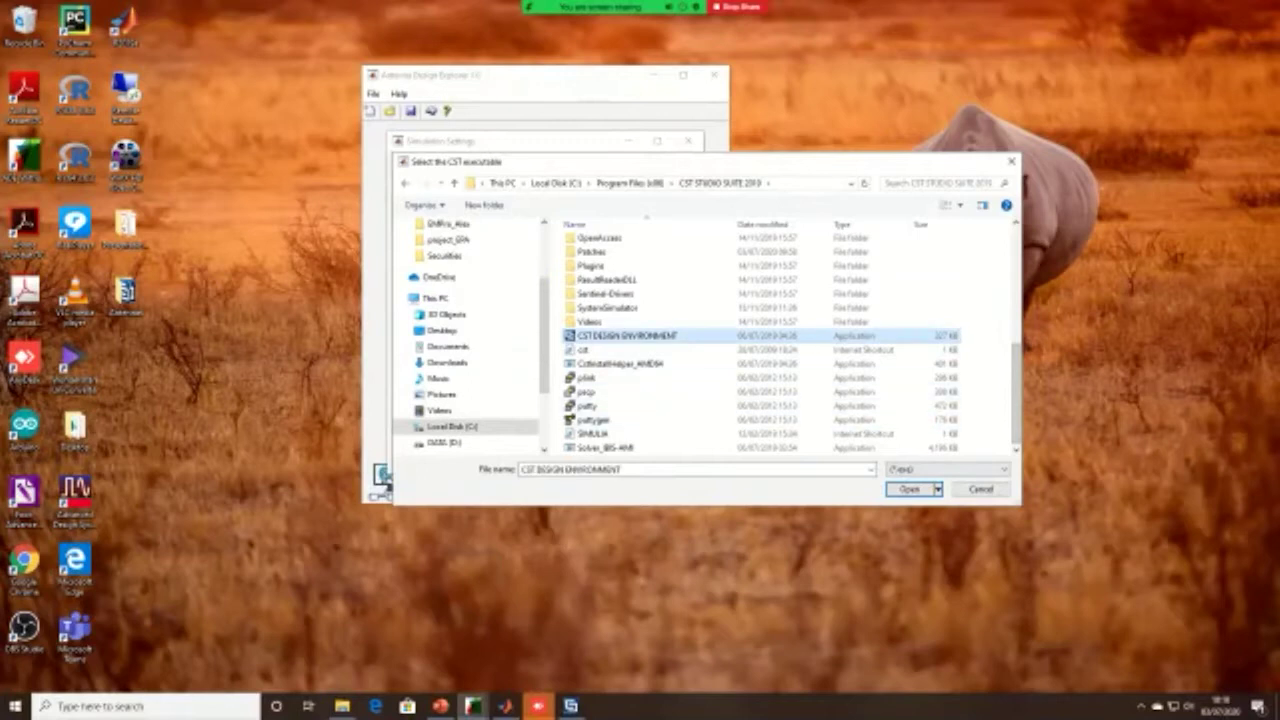
key(Return)
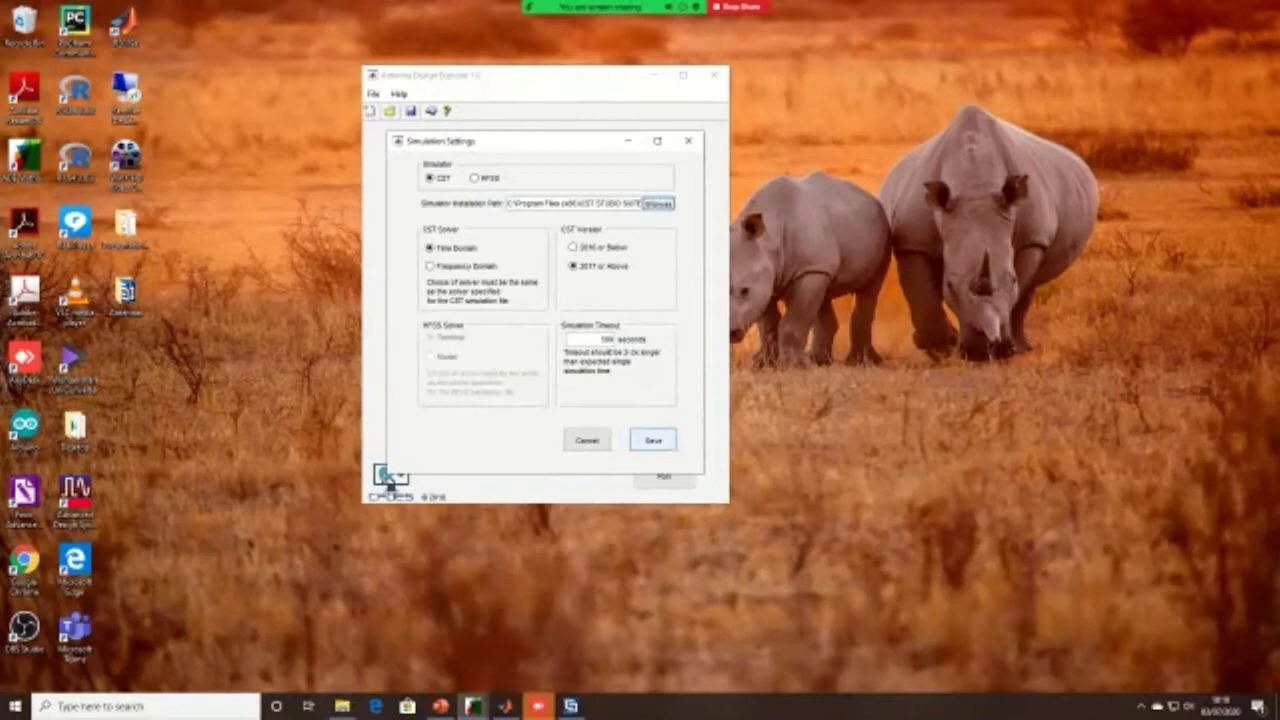
key(Return)
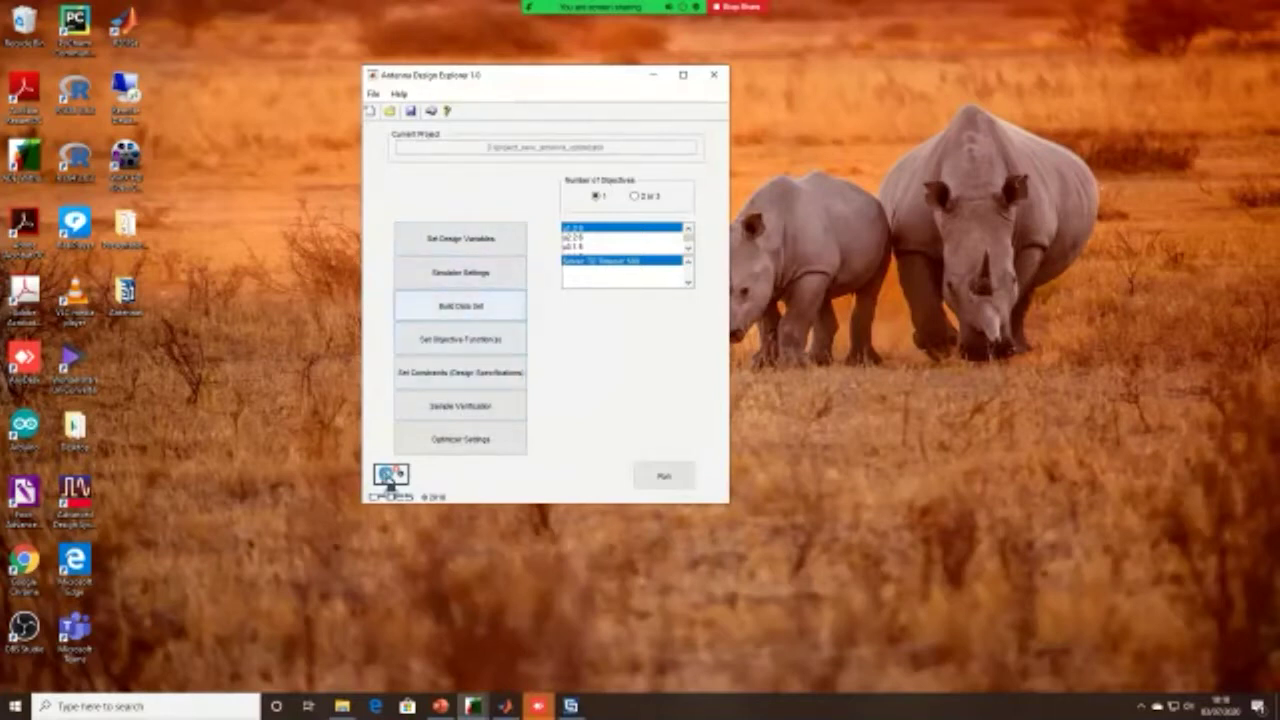
Step: Start building the data set with a response named spar_gain that is obtained by simulation
click(460, 306)
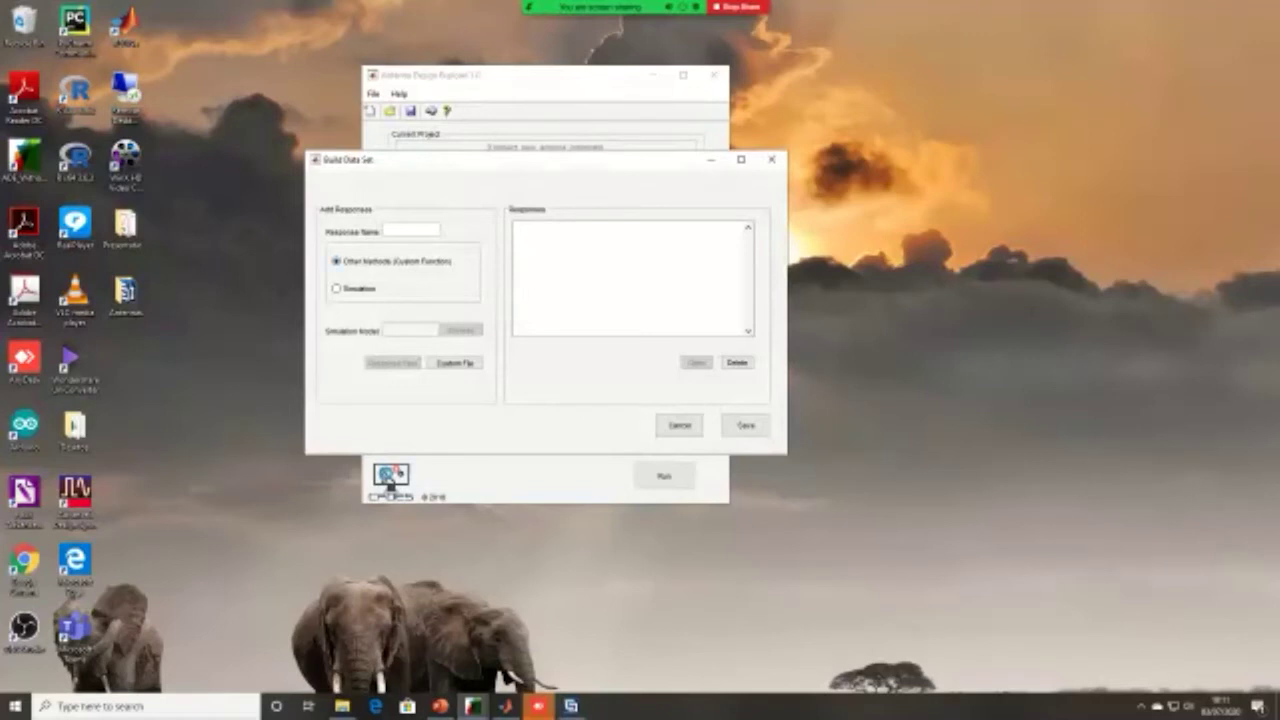
text(spar_gain)
click(337, 288)
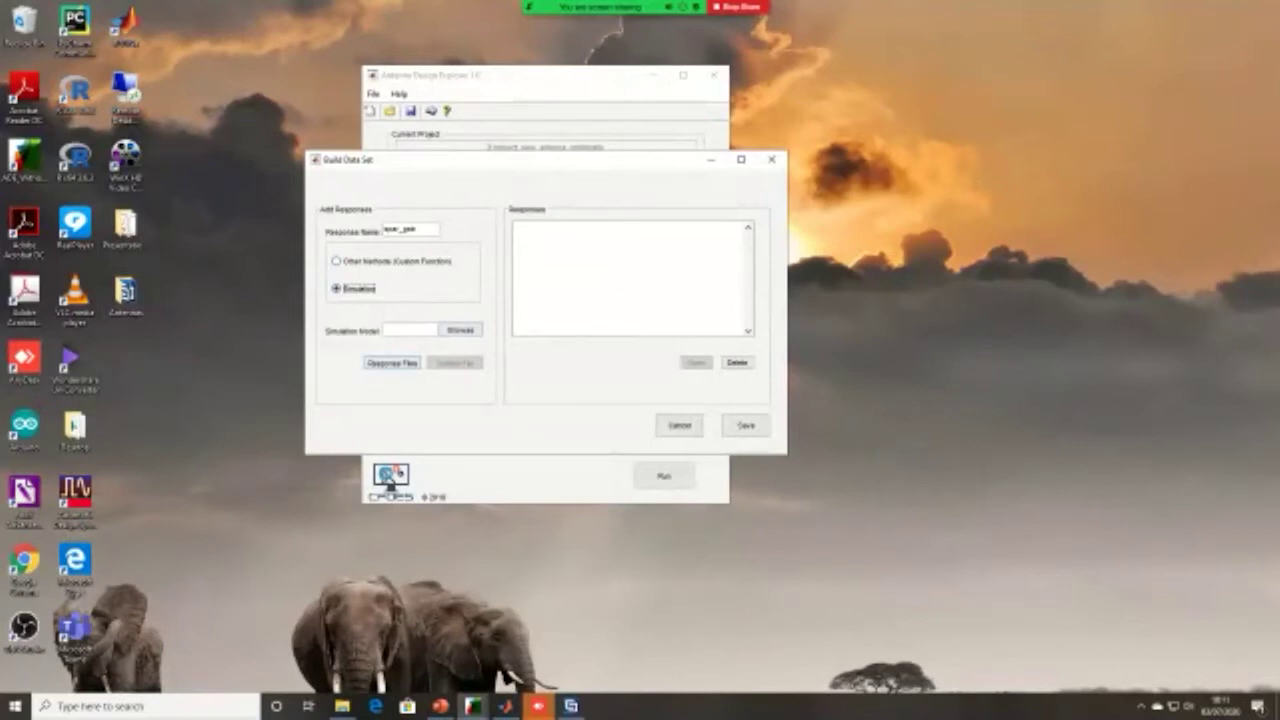
Step: Choose the YUA CST file from the desktop's Antennas folder as the simulation model for the response
click(460, 330)
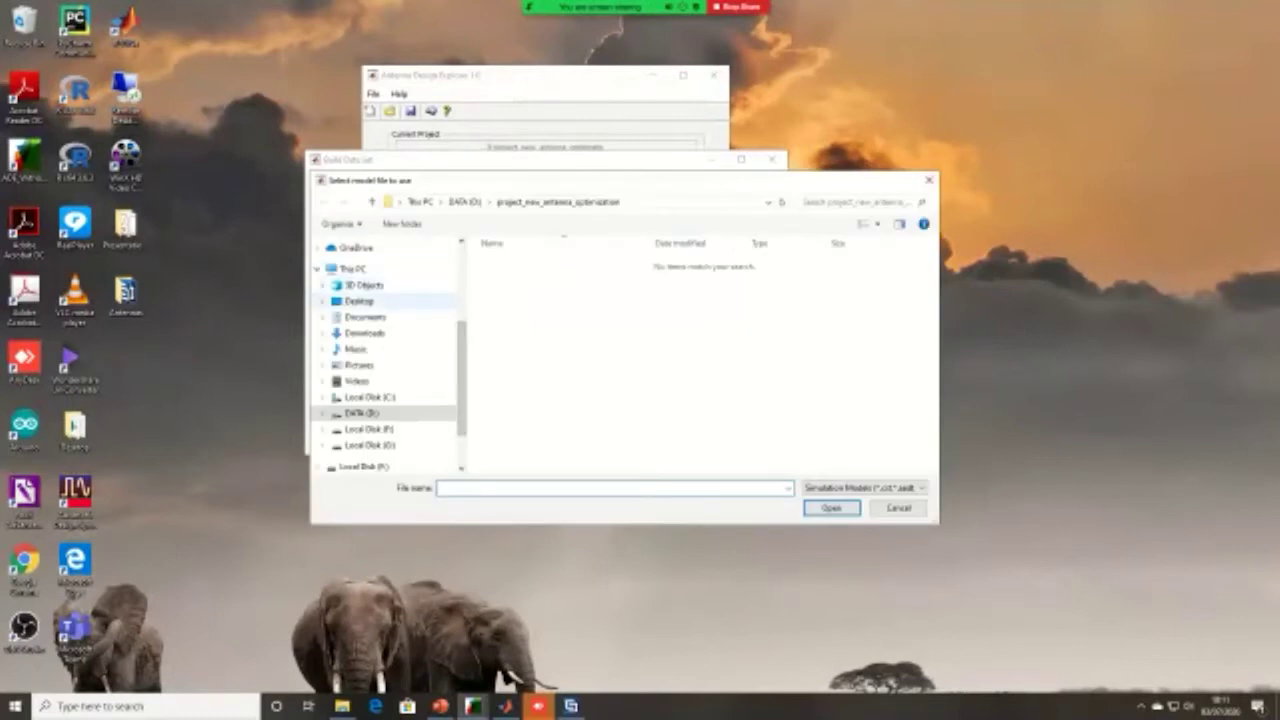
click(359, 301)
double_click(511, 281)
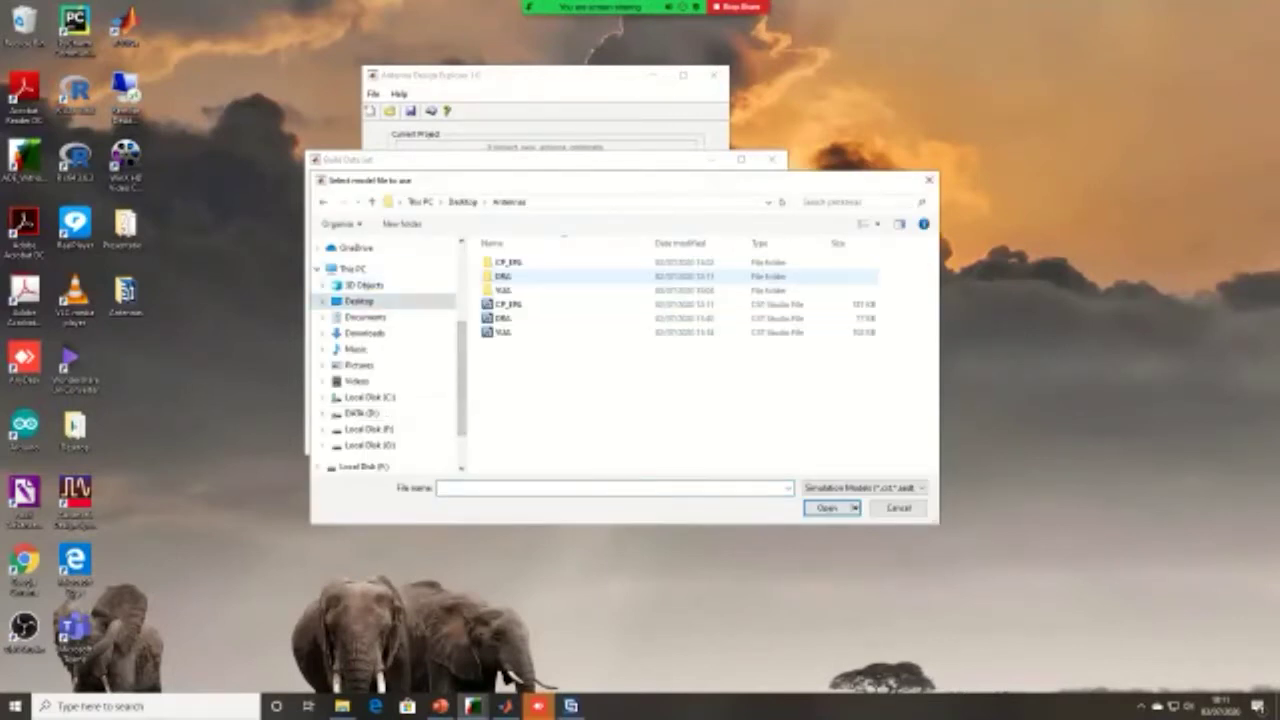
click(503, 332)
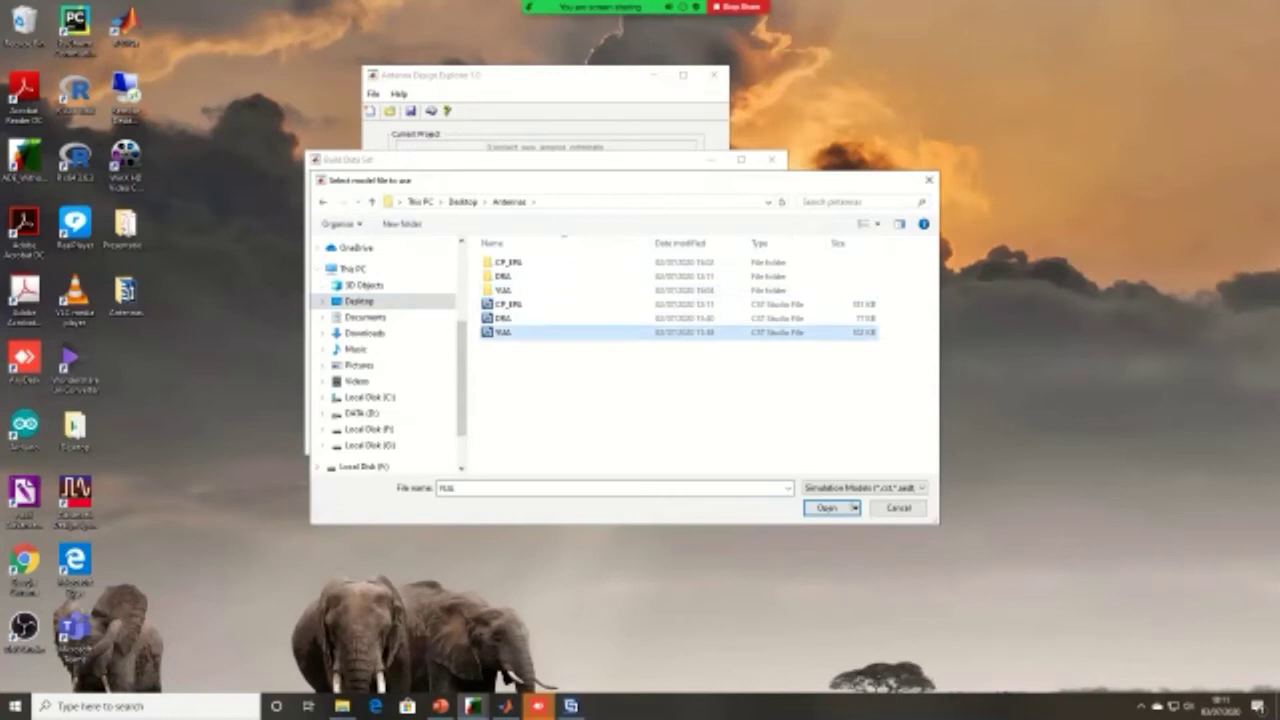
click(826, 507)
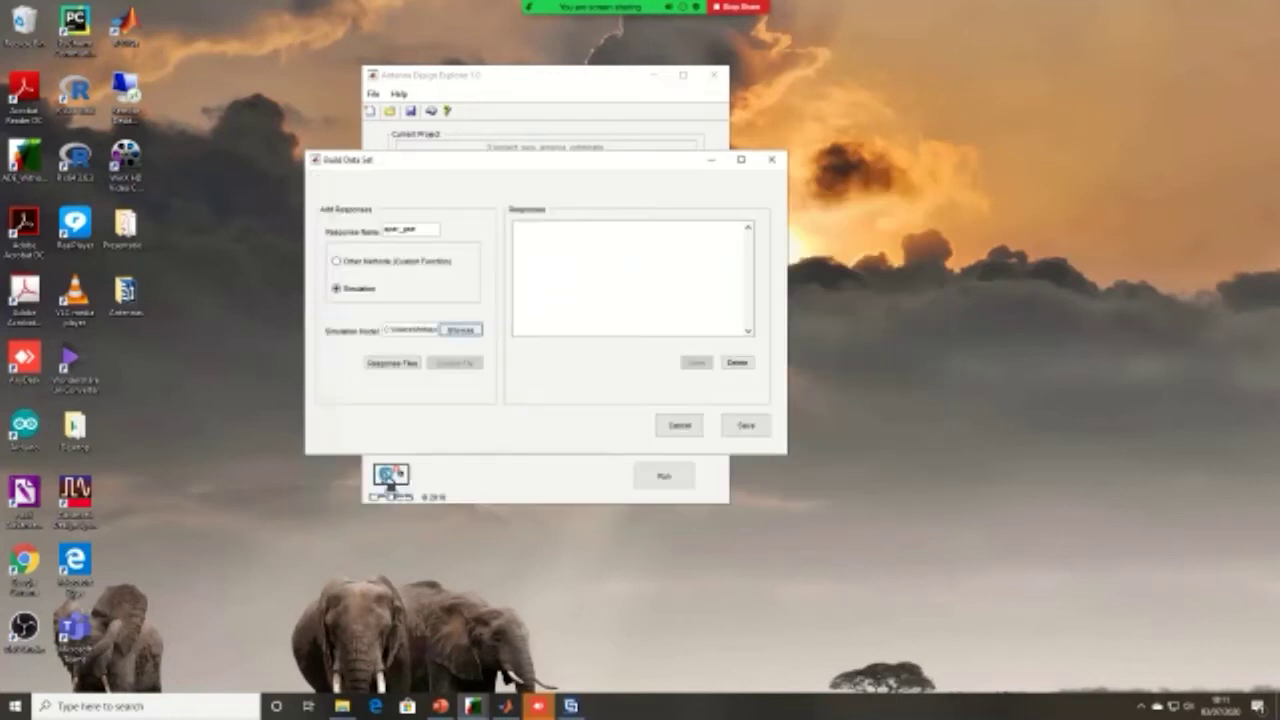
Step: Open the response file builder for spar_gain and add the S-parameter S2,2 as a response
click(391, 362)
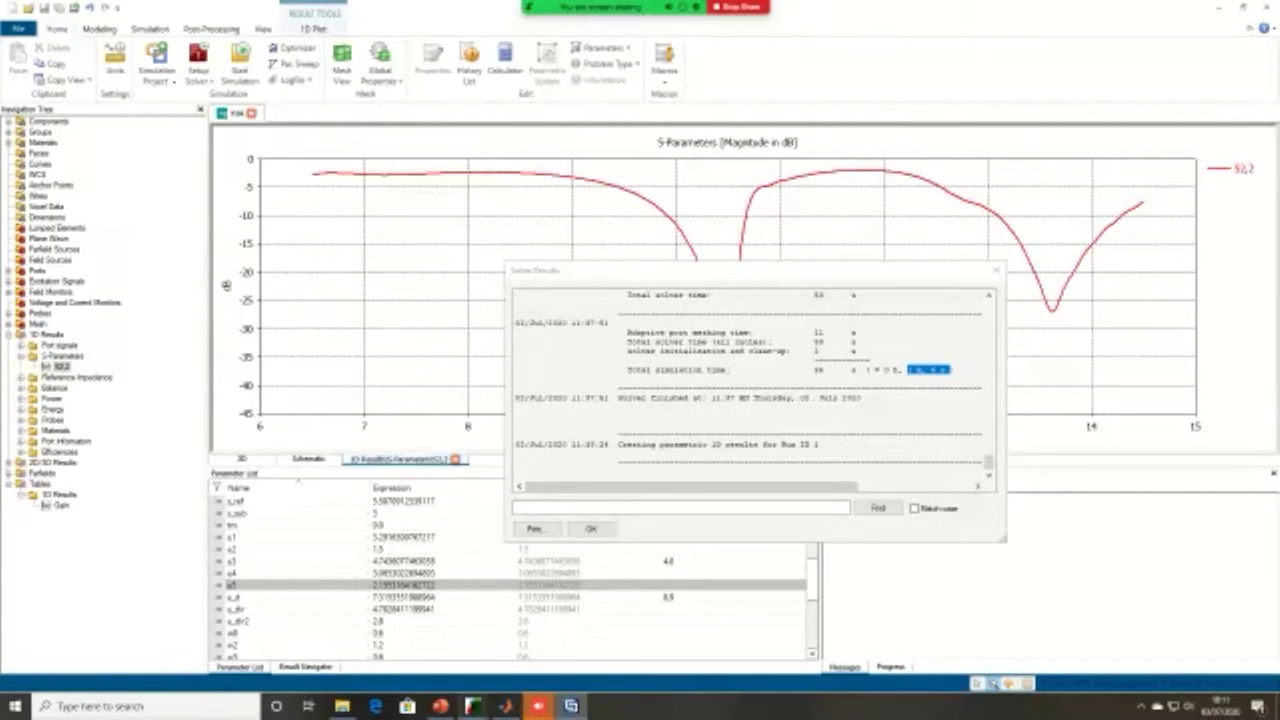
mouse_move(473, 706)
click(660, 640)
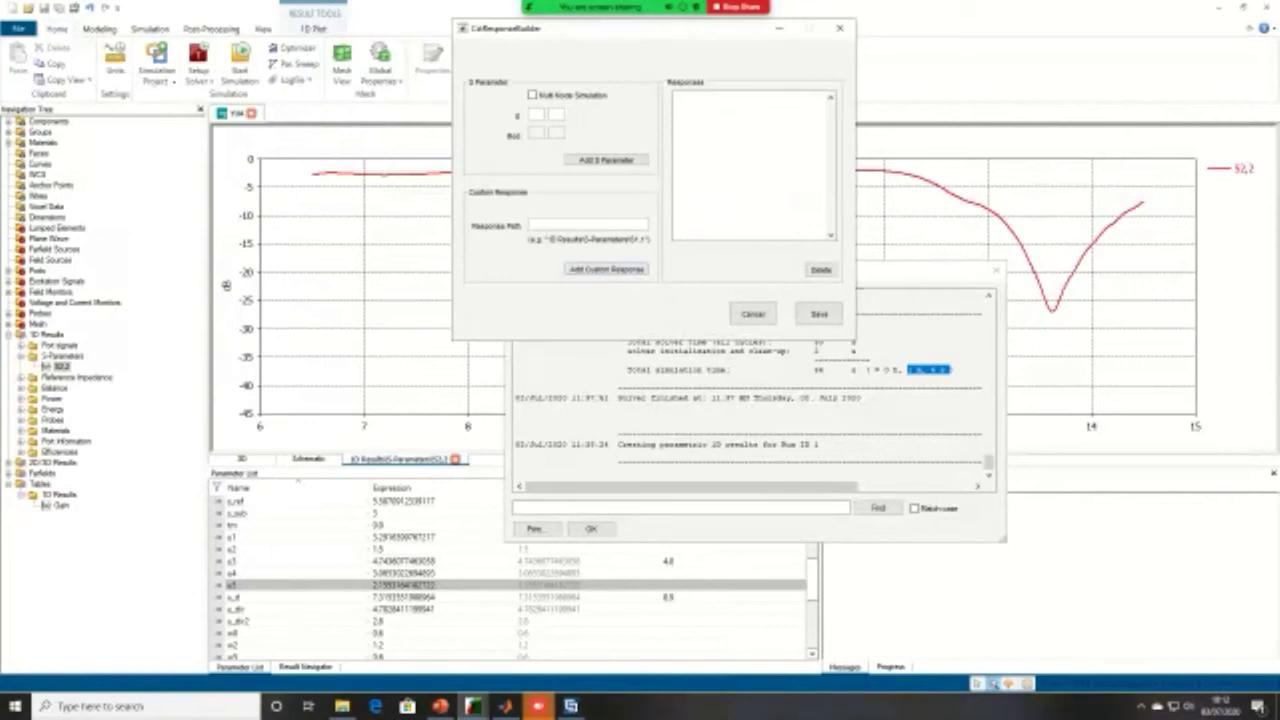
text(2)
key(Tab)
text(2)
key(Tab)
key(Return)
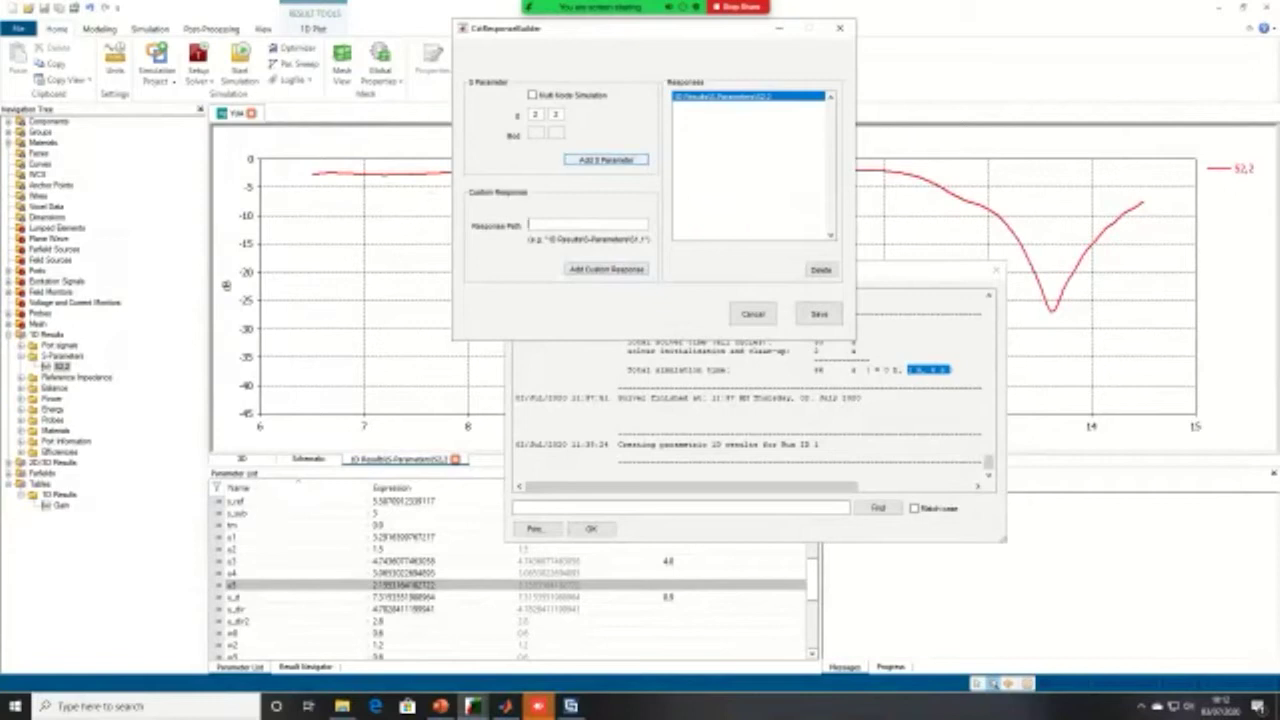
Step: Add the custom response Tables\1D Results\Gain to spar_gain and save the response file
text(1D)
text(bles)
text(u)
text(D Res)
text(ults)
text(\Gain)
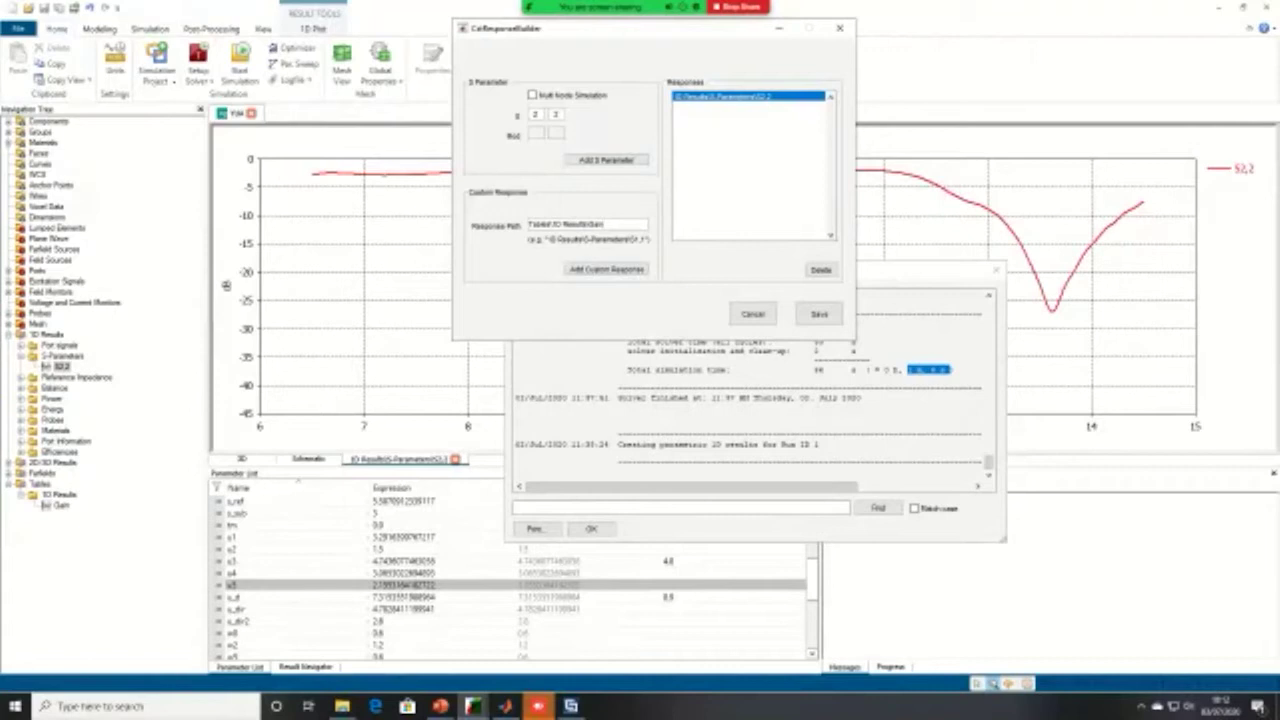
click(607, 269)
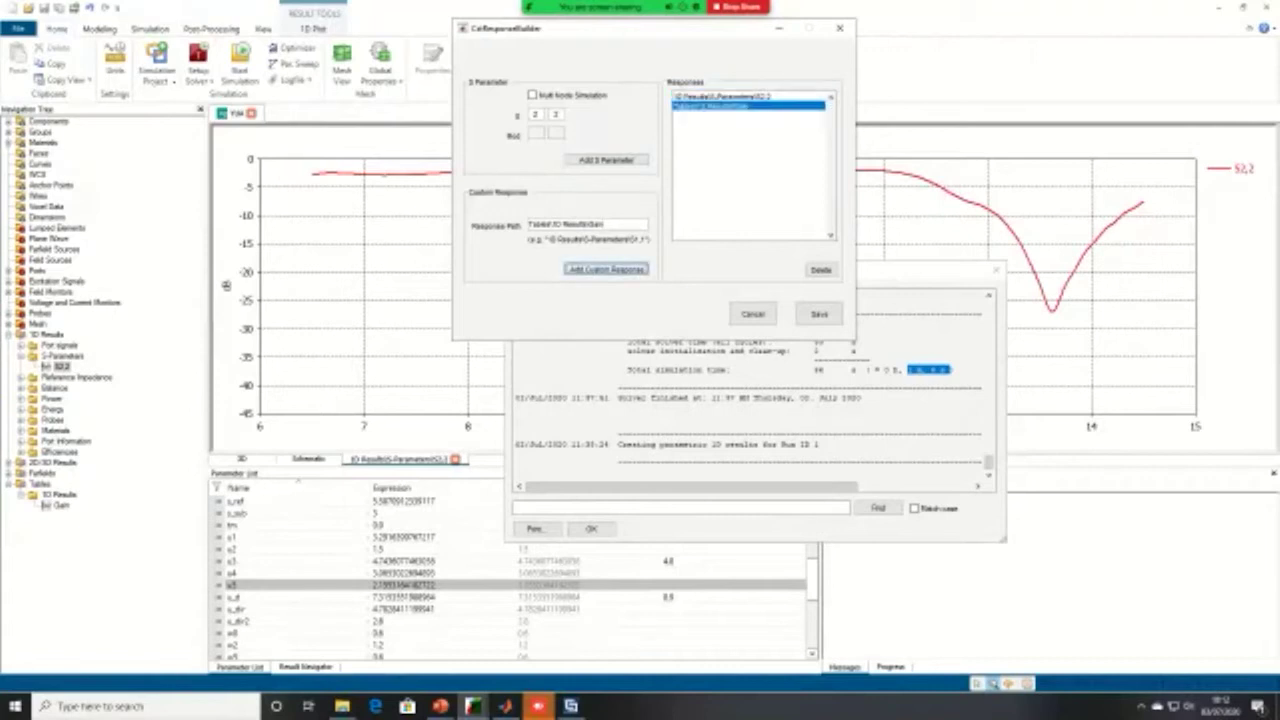
click(819, 314)
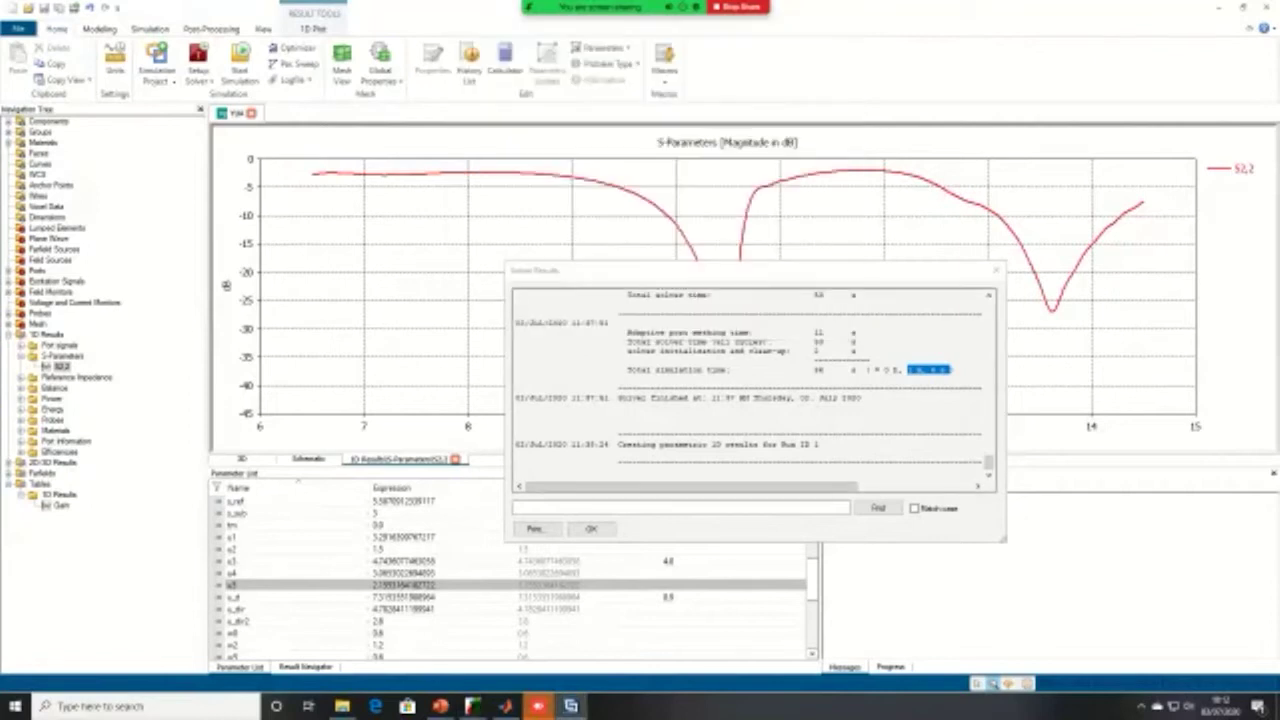
Step: Return to the Build Data Set window, save the data set, and minimise CST to uncover Antenna Design Explorer
mouse_move(474, 706)
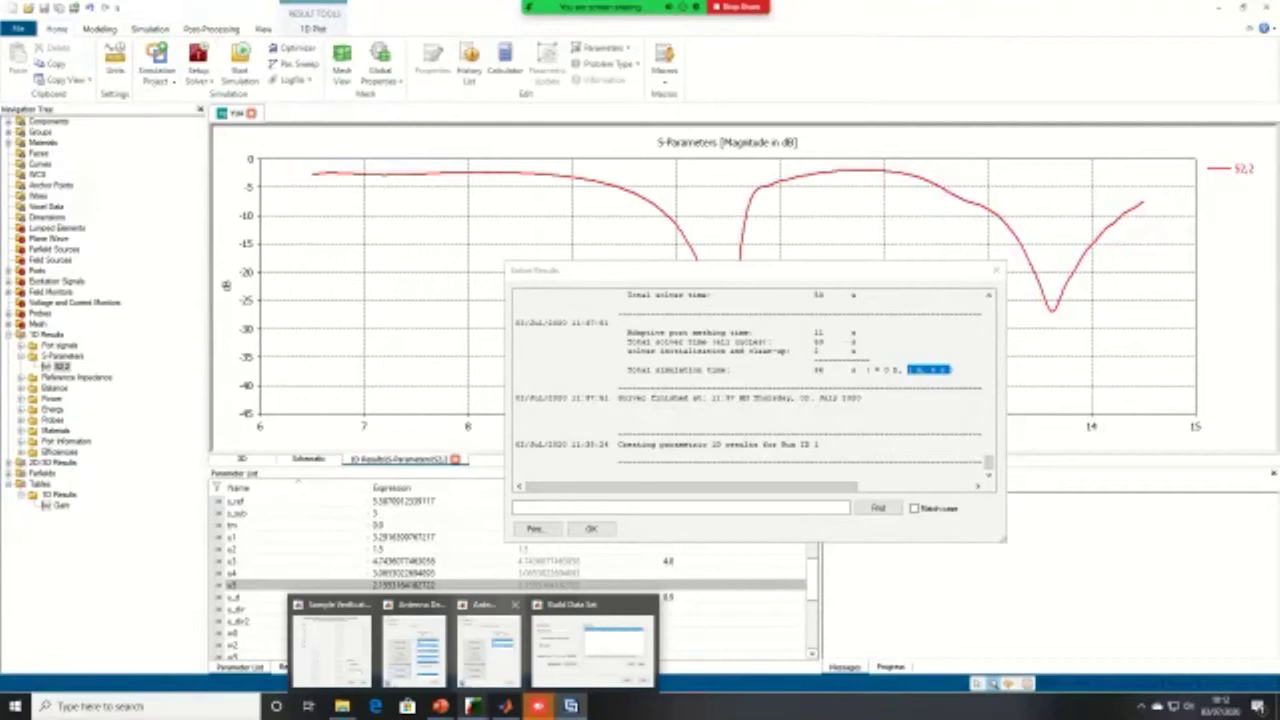
mouse_move(592, 645)
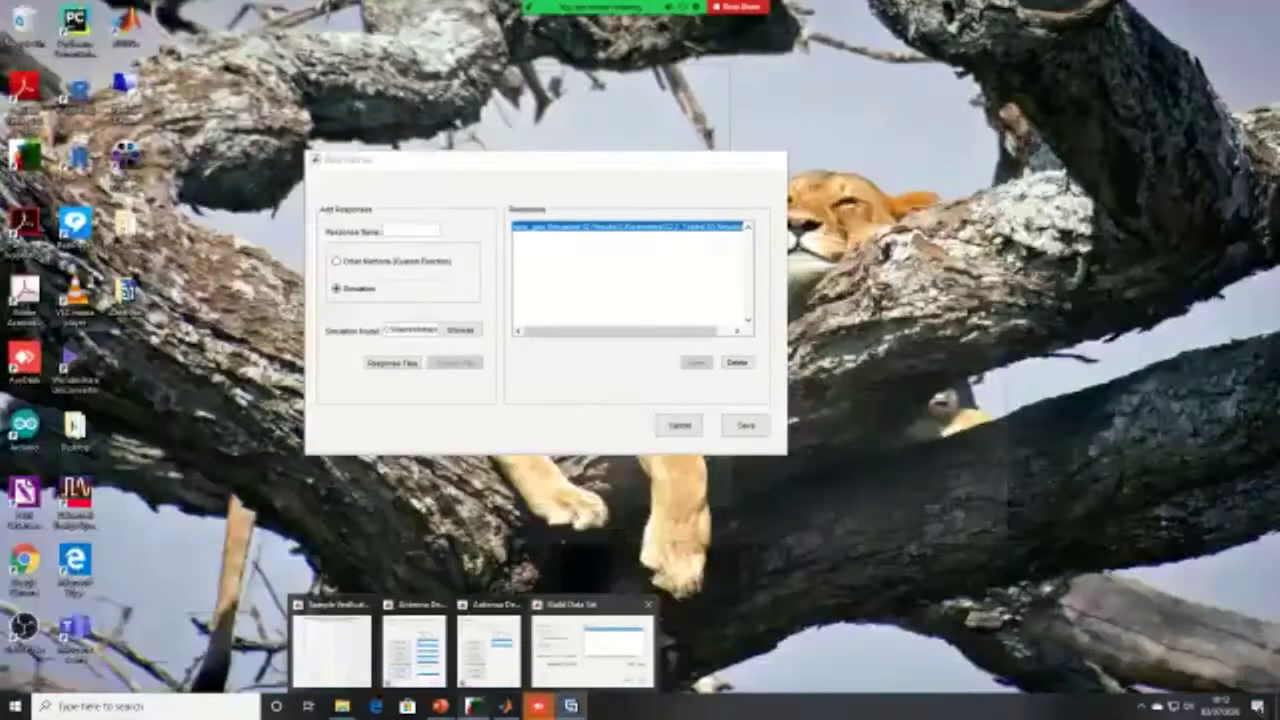
click(592, 645)
click(746, 425)
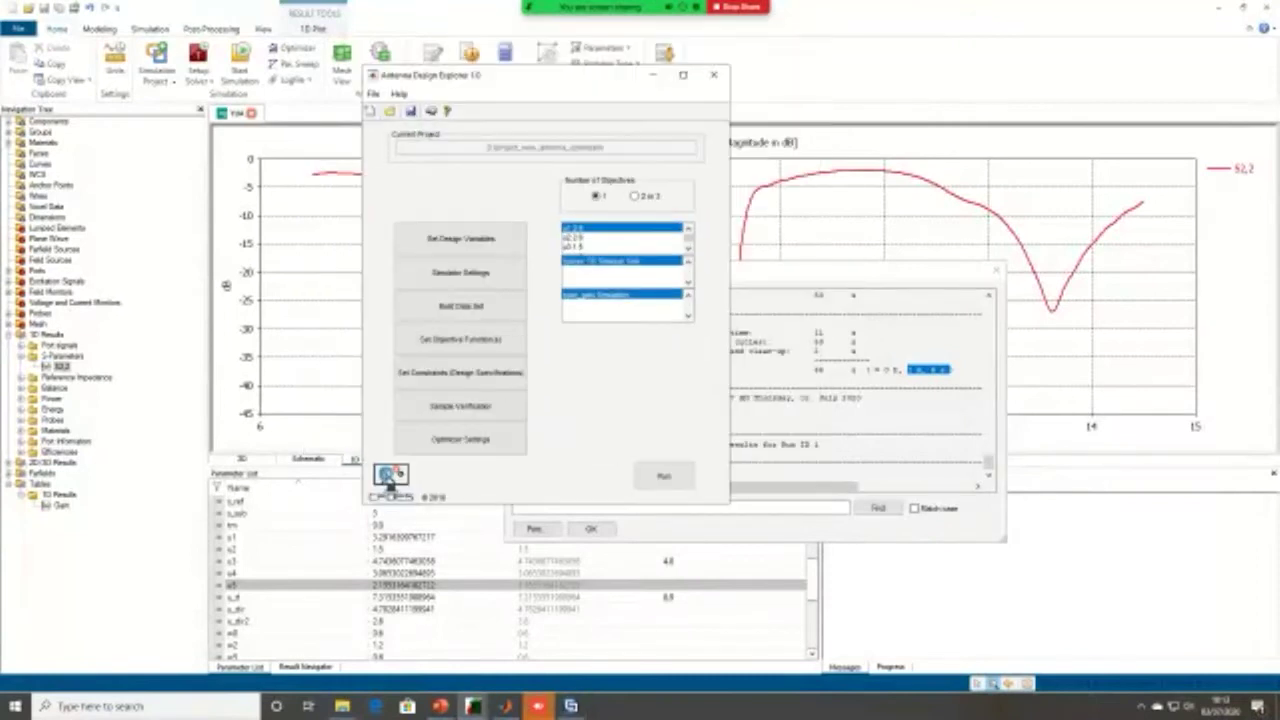
click(1218, 8)
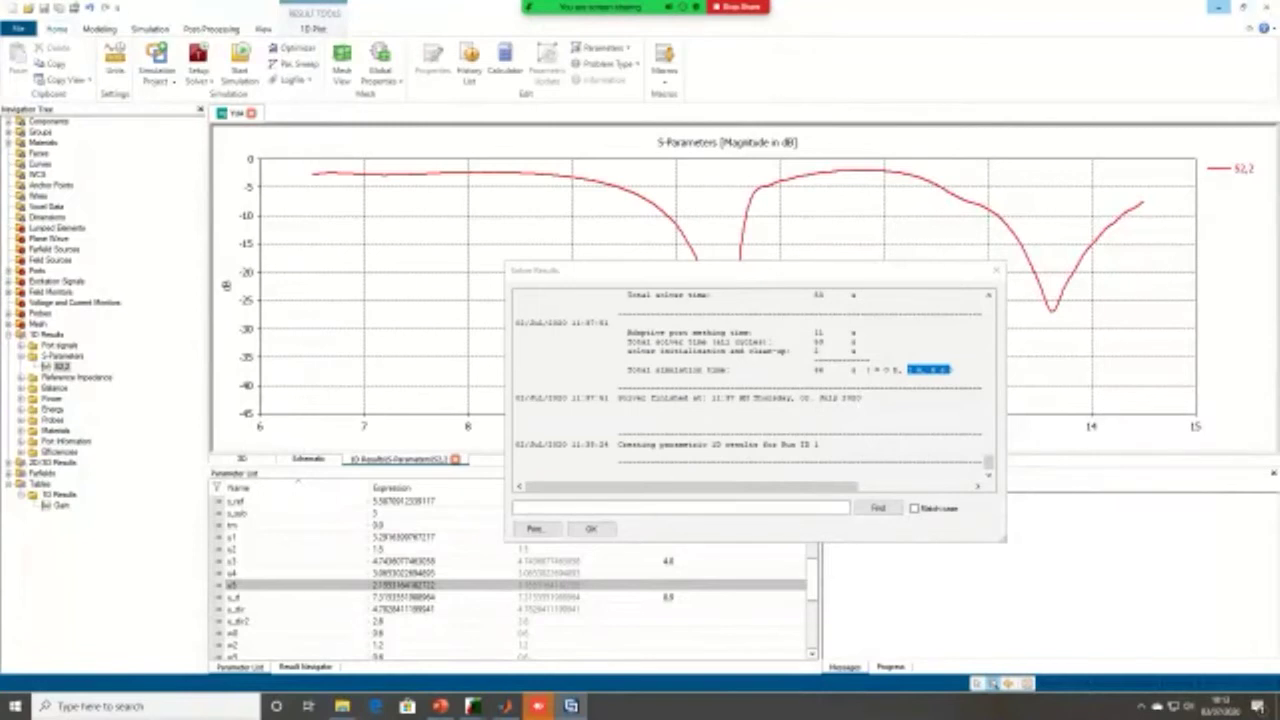
click(1218, 7)
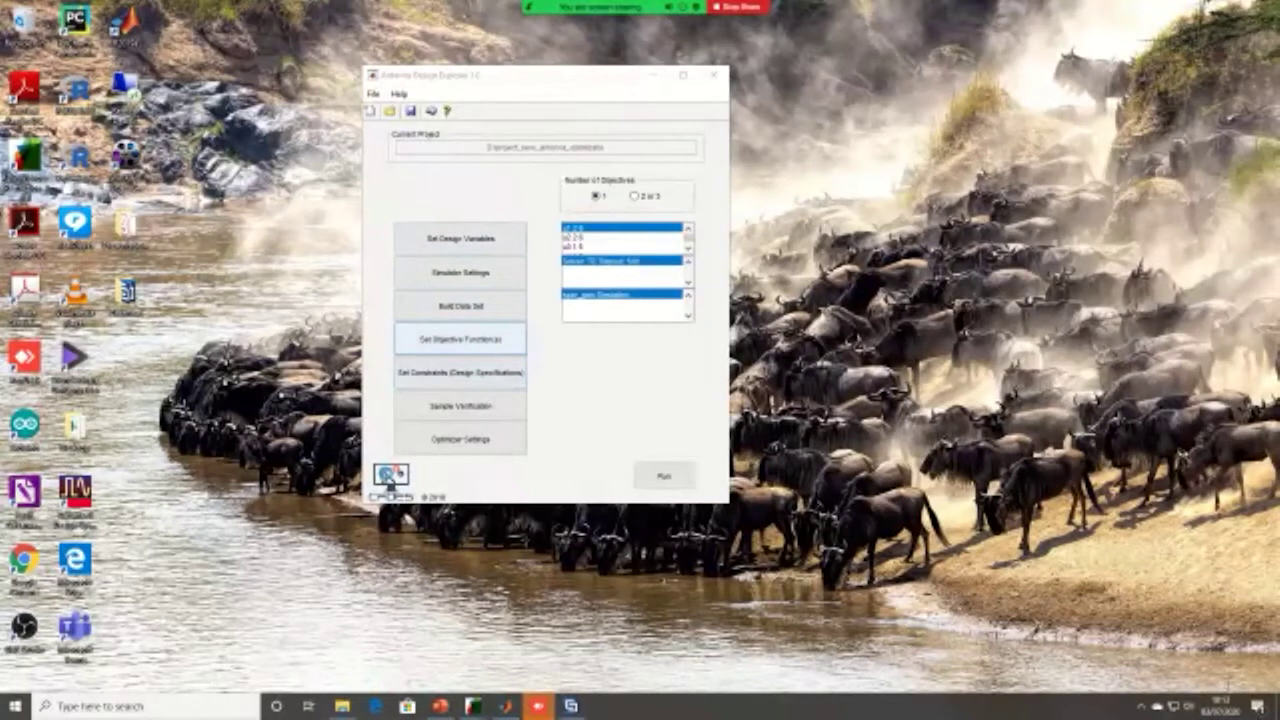
Step: Check the optimisation problem in the presentation and create an objective function file named max_spar
click(460, 339)
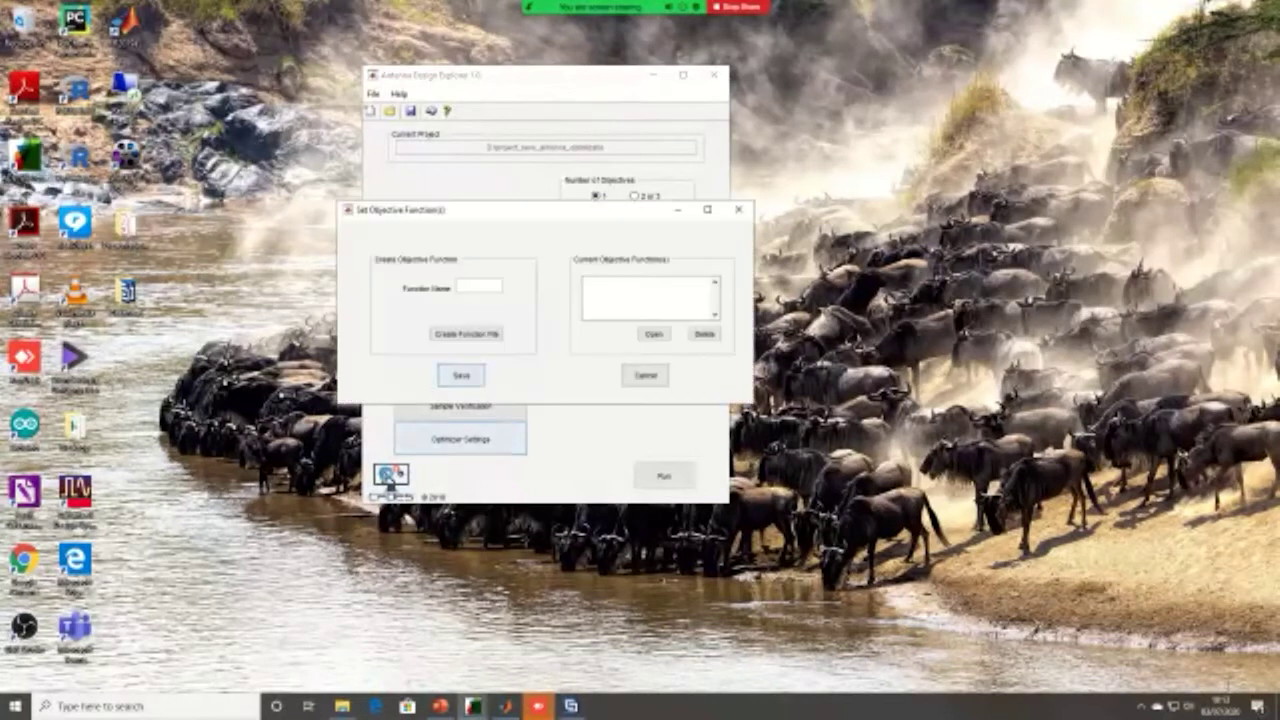
click(440, 706)
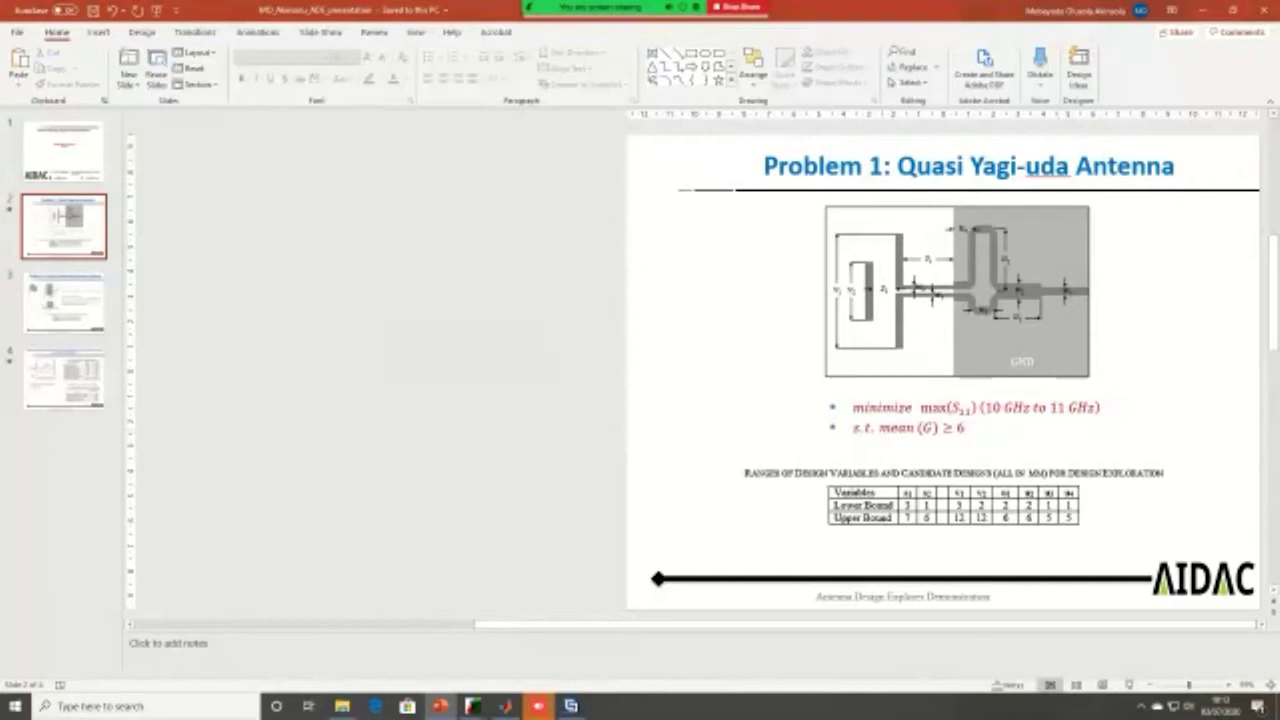
click(1203, 10)
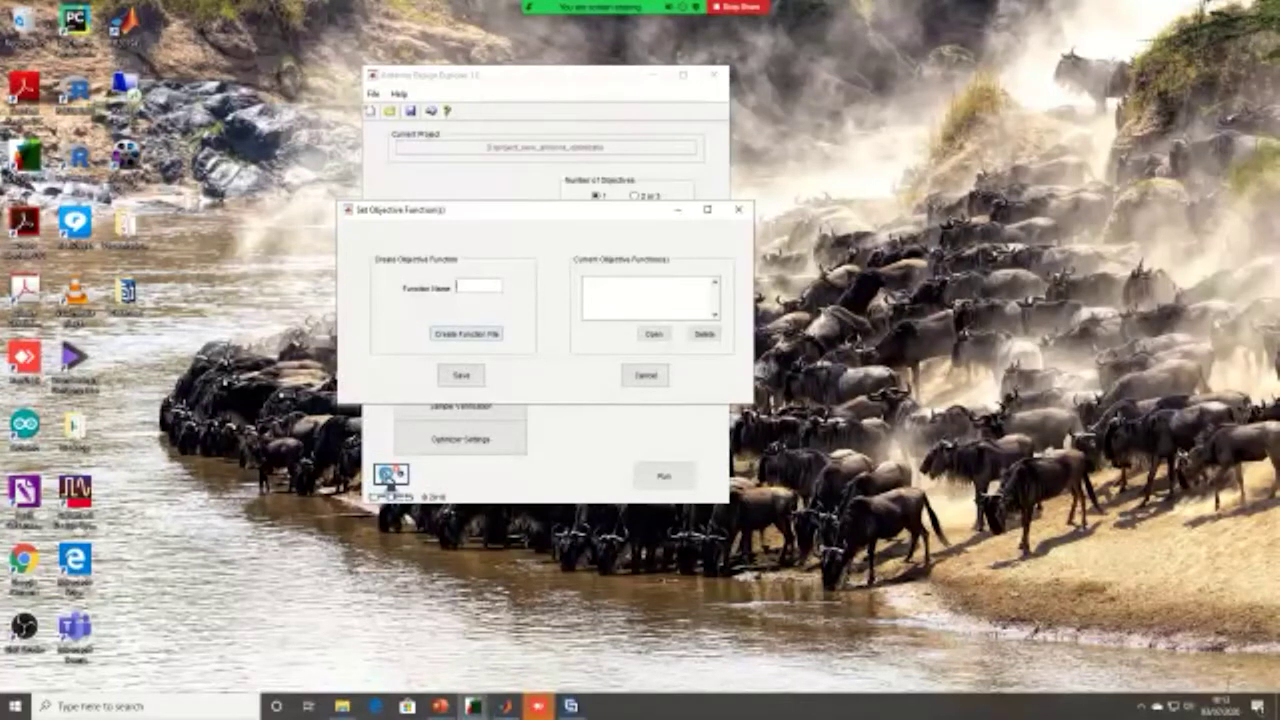
text(Hel)
text(_spar)
key(Return)
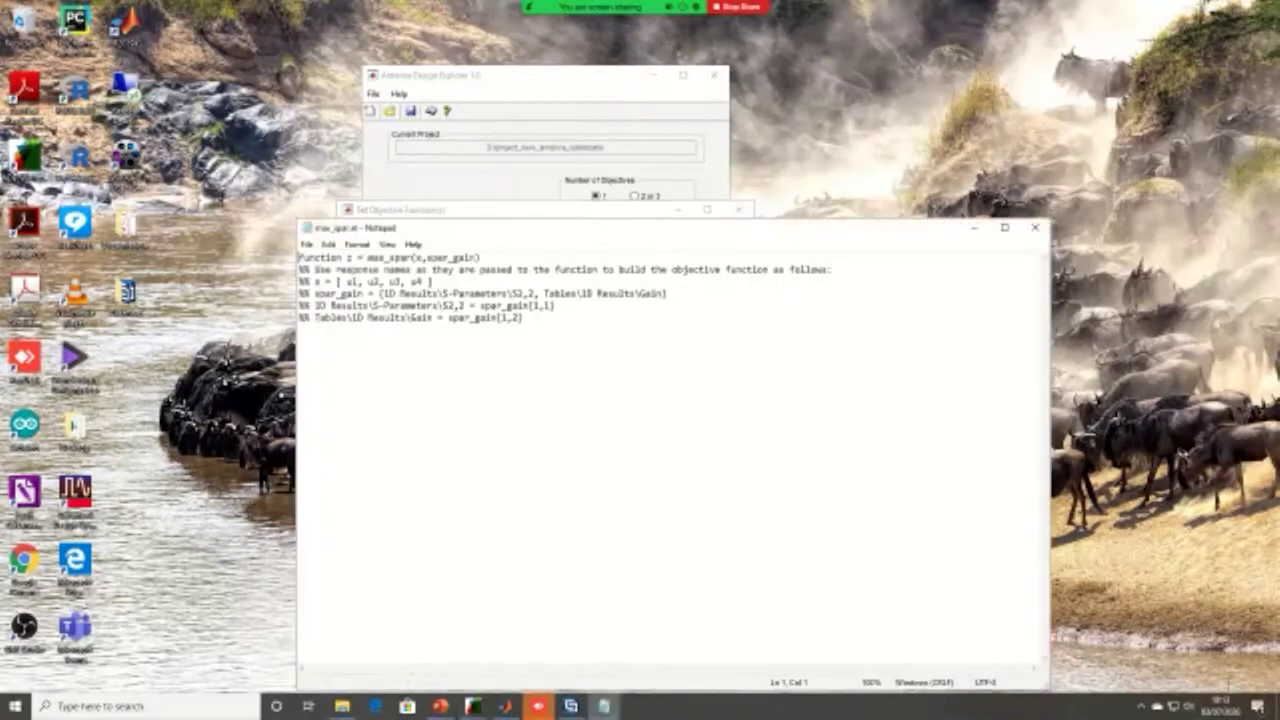
Step: Define s22=spar_gain{1,1}; below the comments in max_spar.m, using the reference given for the S2,2 response
click(481, 257)
click(555, 305)
drag(555, 305, 480, 305)
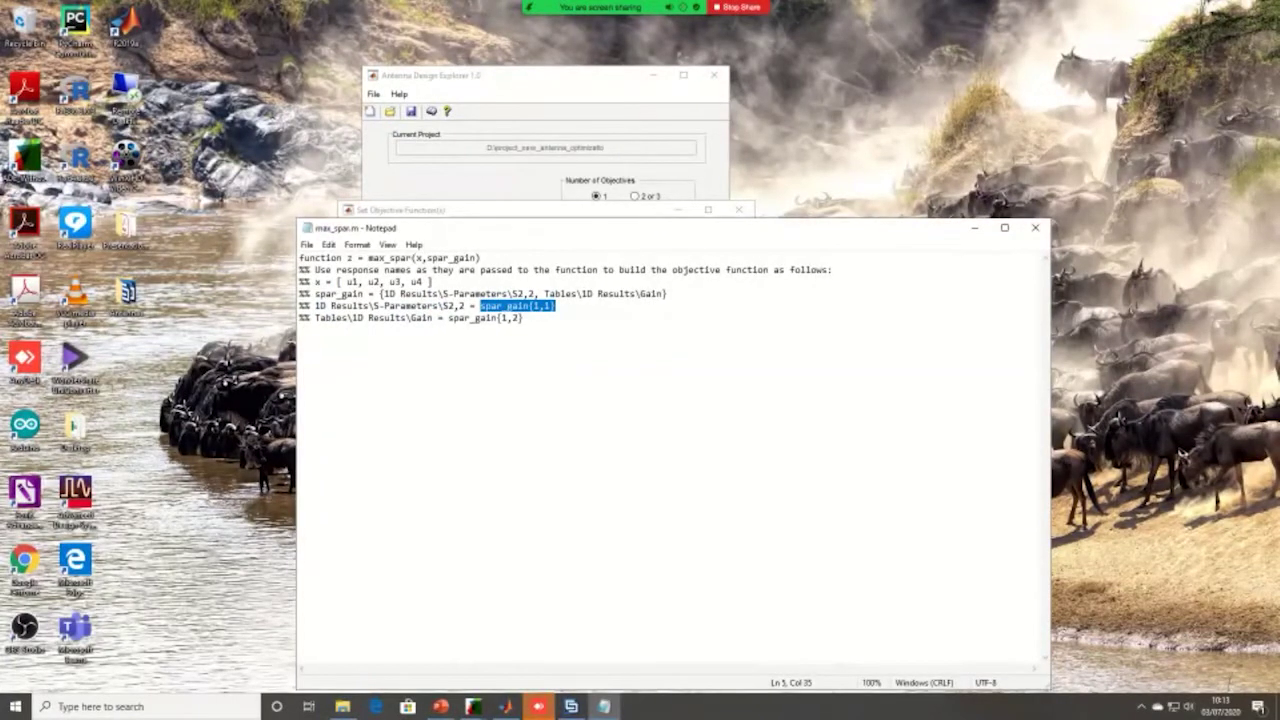
click(301, 330)
key(Return)
text(z)
text(22)
text(=)
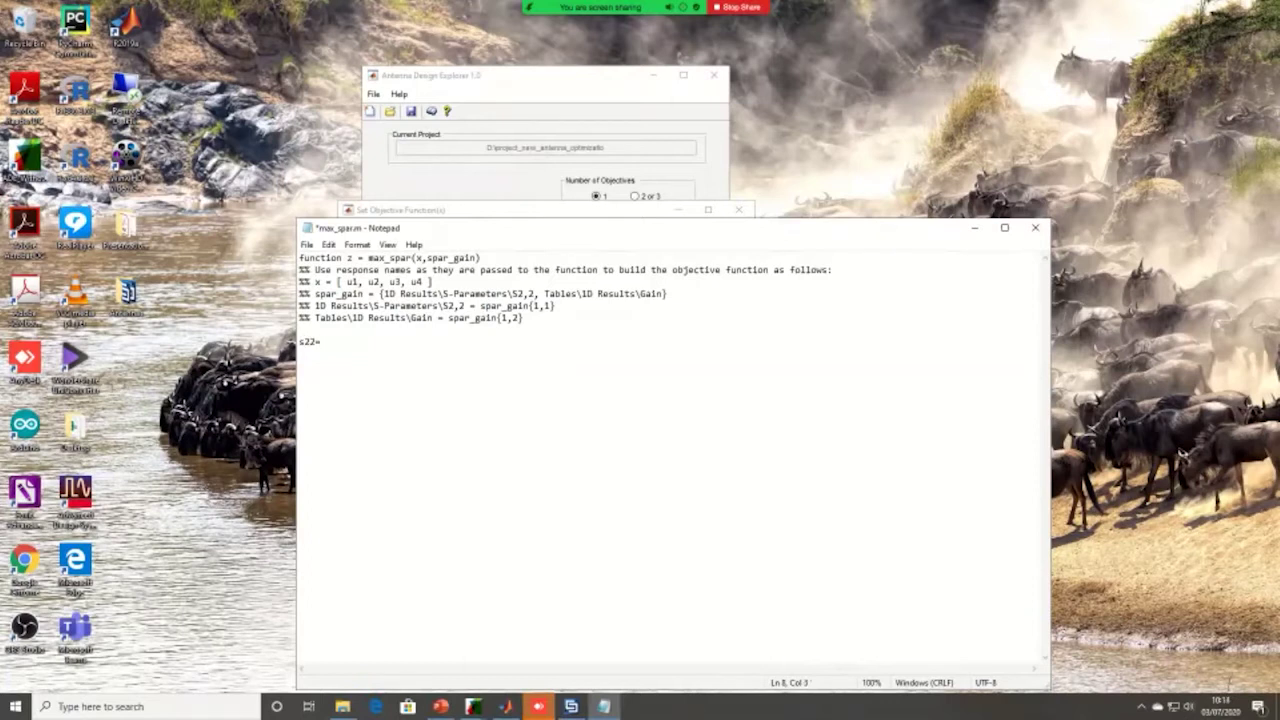
drag(555, 306, 481, 306)
key(ctrl+c)
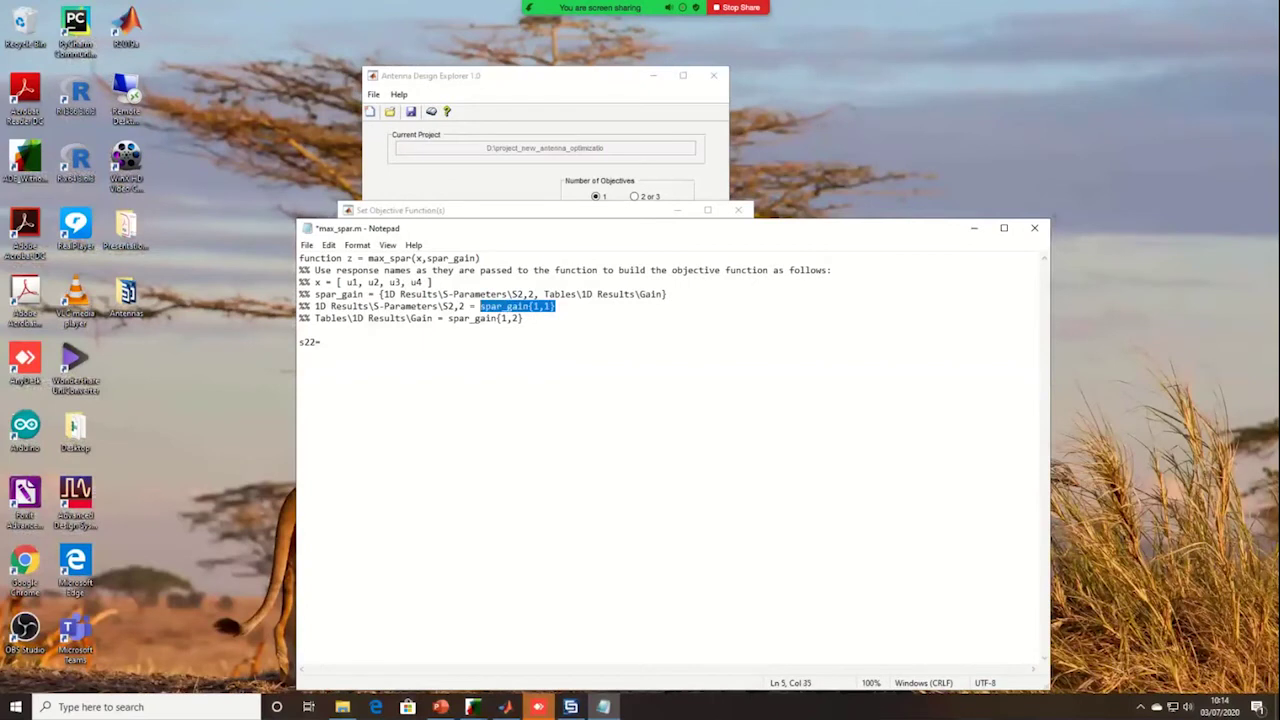
click(321, 342)
key(ctrl+v)
text(;)
key(Return)
key(Return)
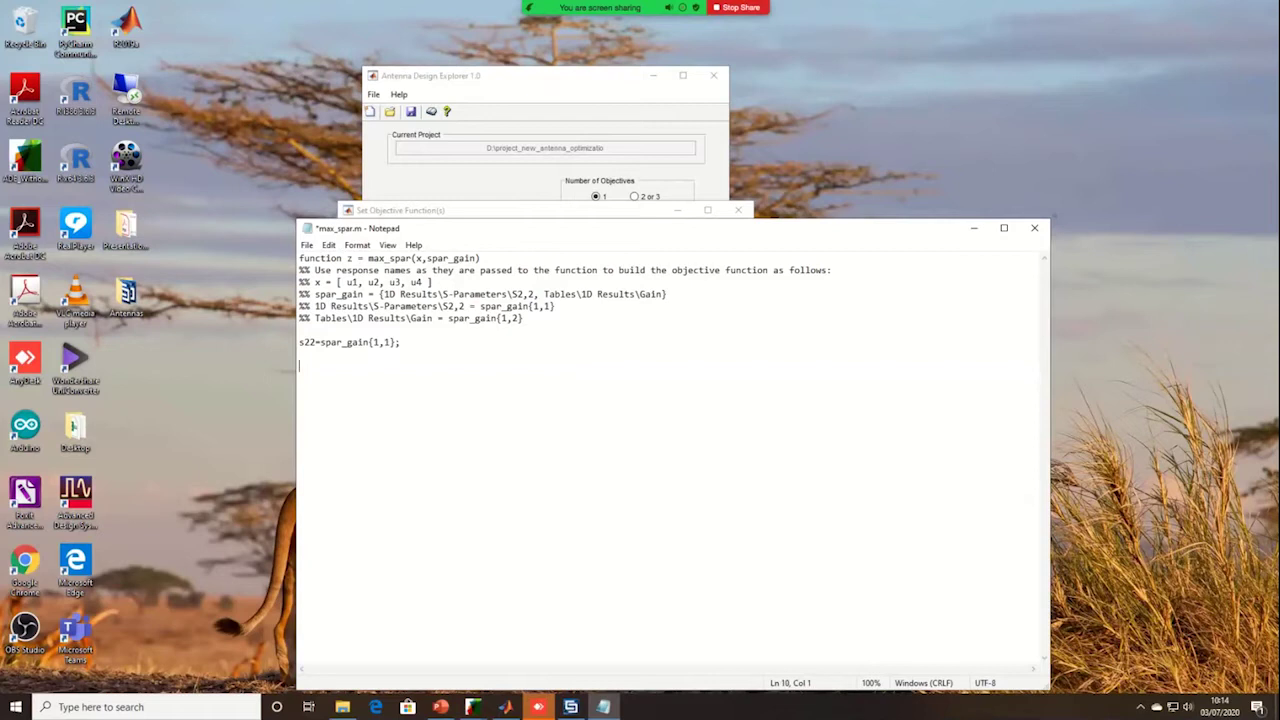
Step: Set the function's output z to max(s22) on a new line and start a trailing comment after it
drag(353, 258, 347, 258)
click(300, 366)
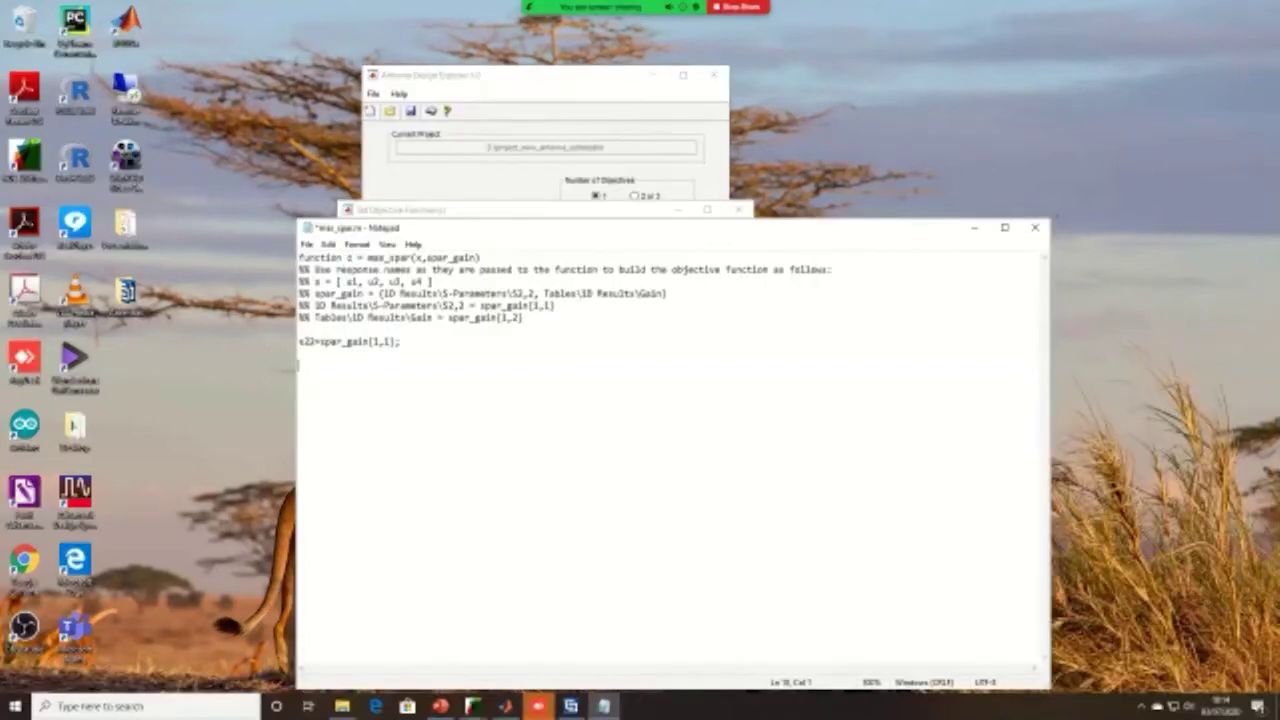
text(z=max())
key(Left)
text(s22)
key(Right)
text(; %)
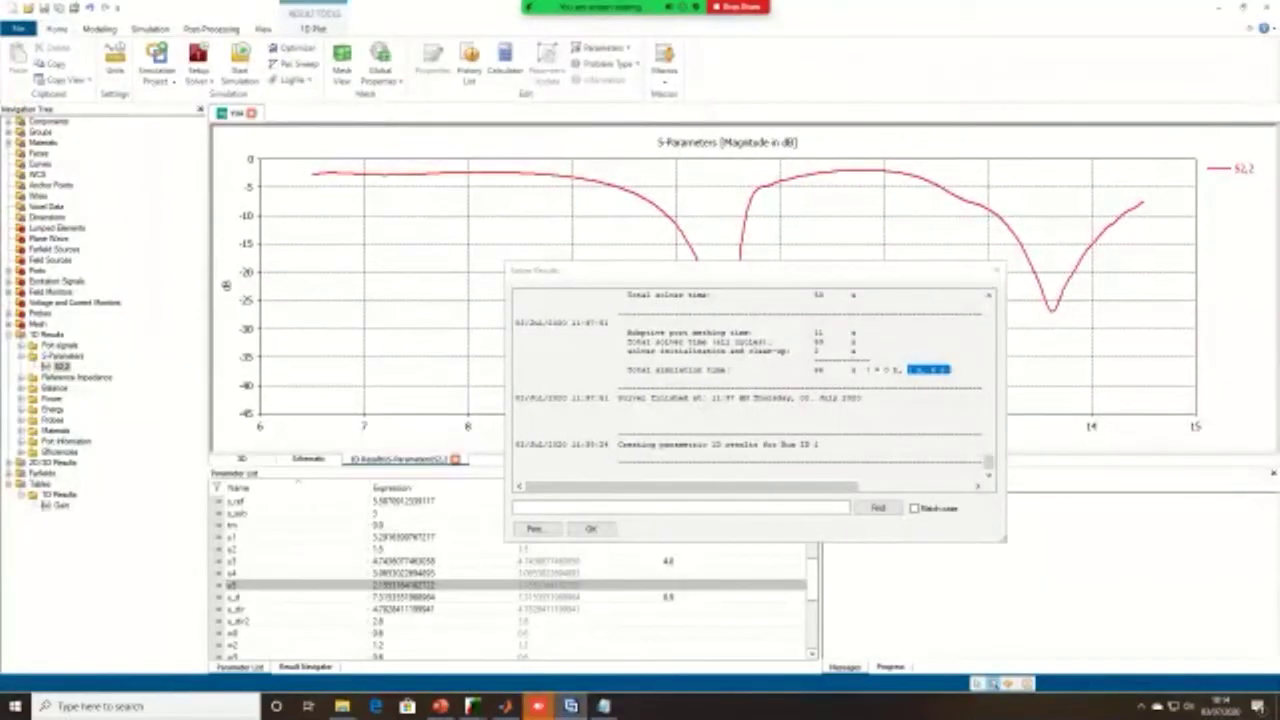
Step: Close the solver results in CST, check the S2,2 plot, and index the s22 definition in max_spar.m with (:,2)
click(995, 270)
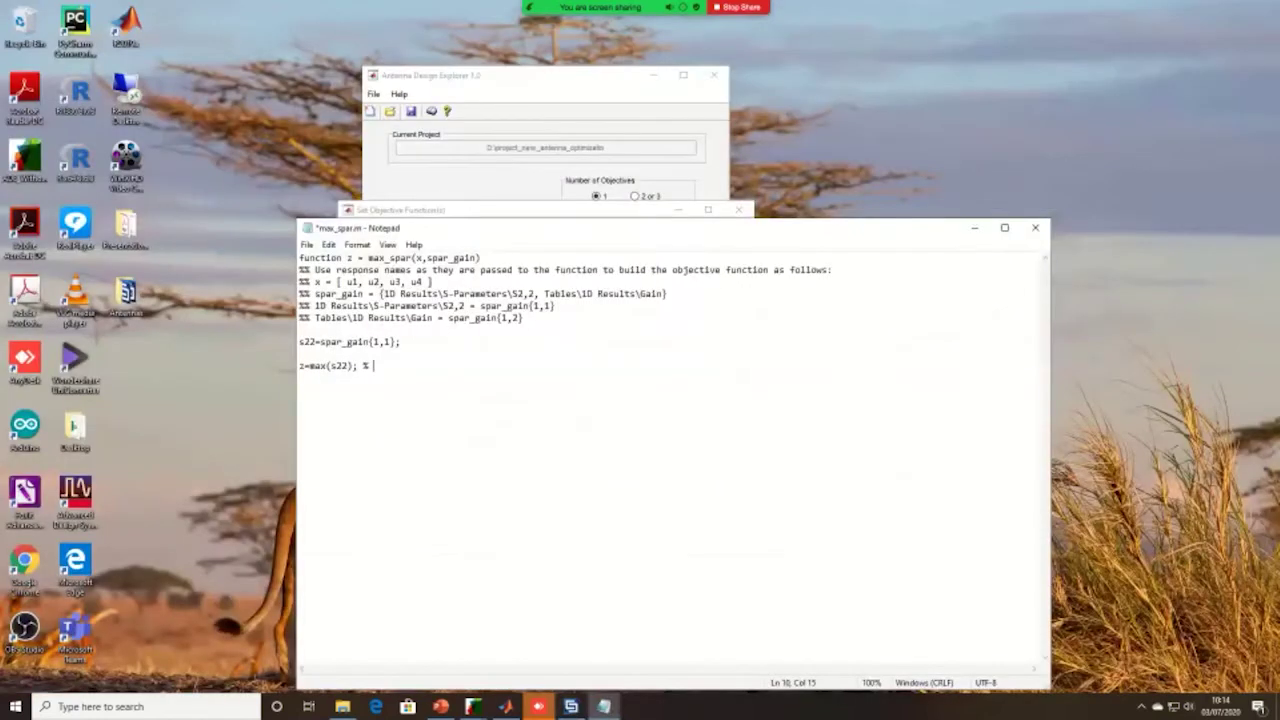
click(395, 342)
drag(397, 341, 320, 341)
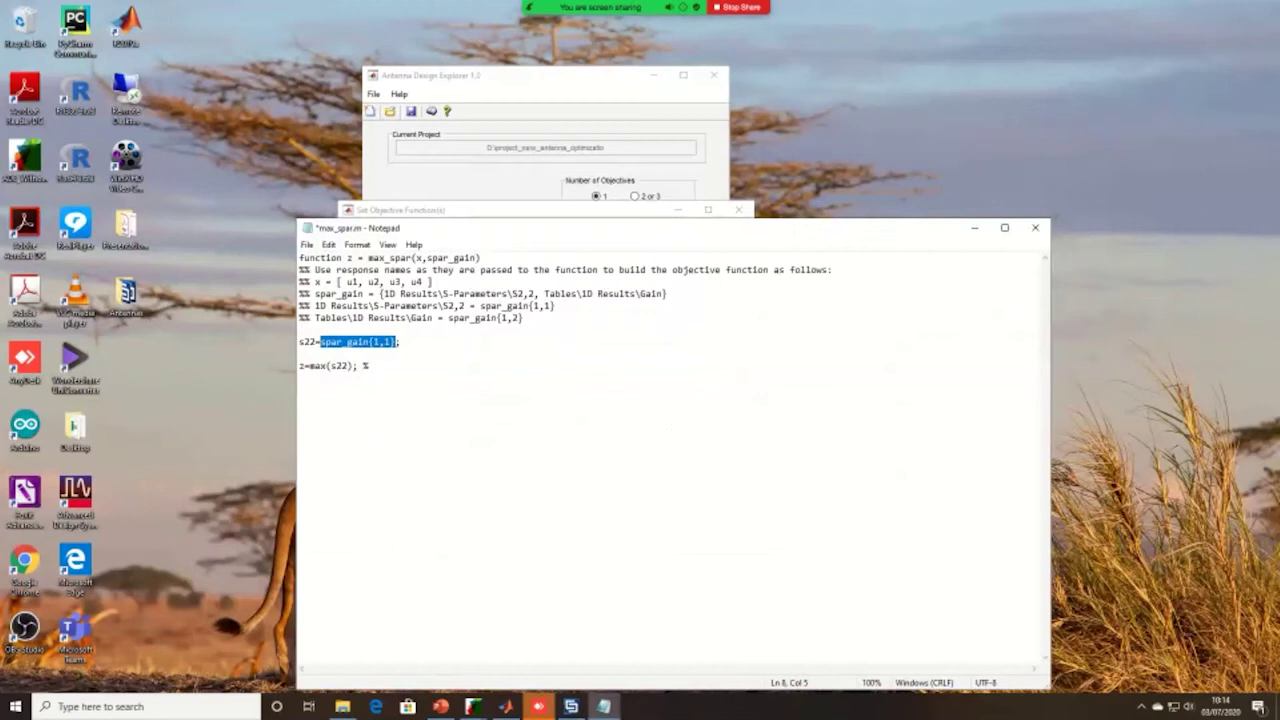
click(571, 706)
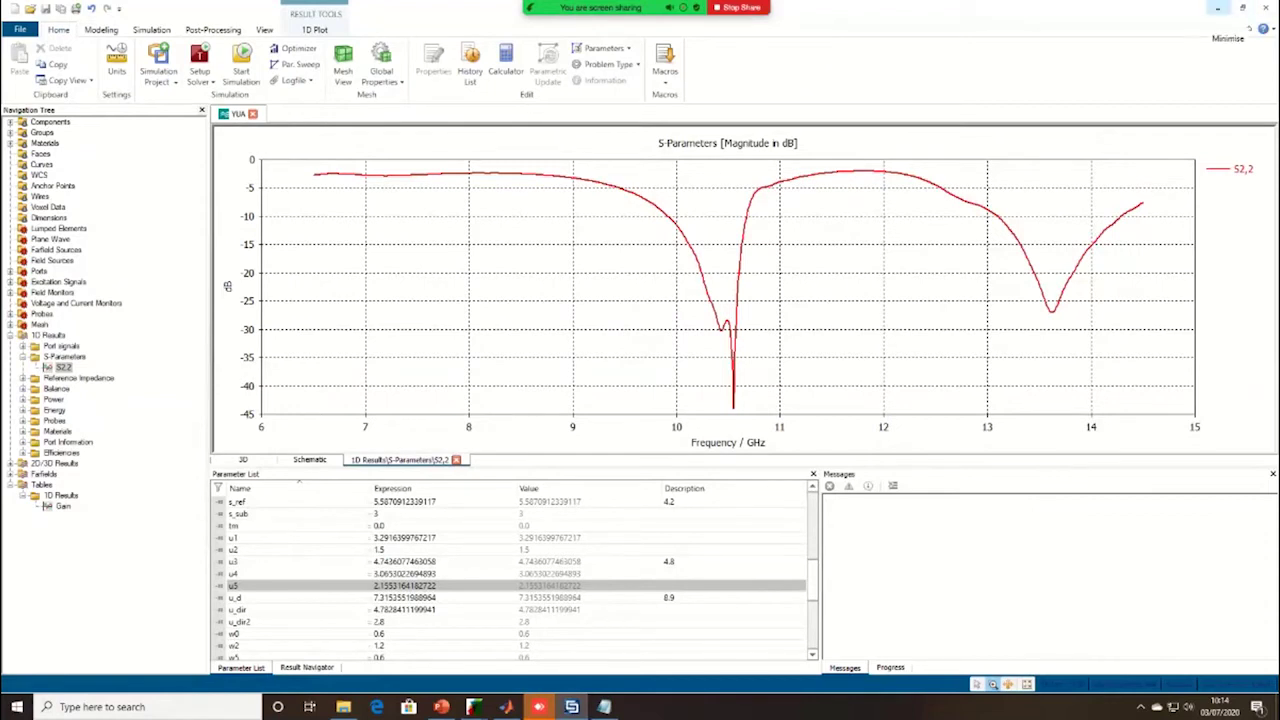
click(1218, 8)
click(396, 342)
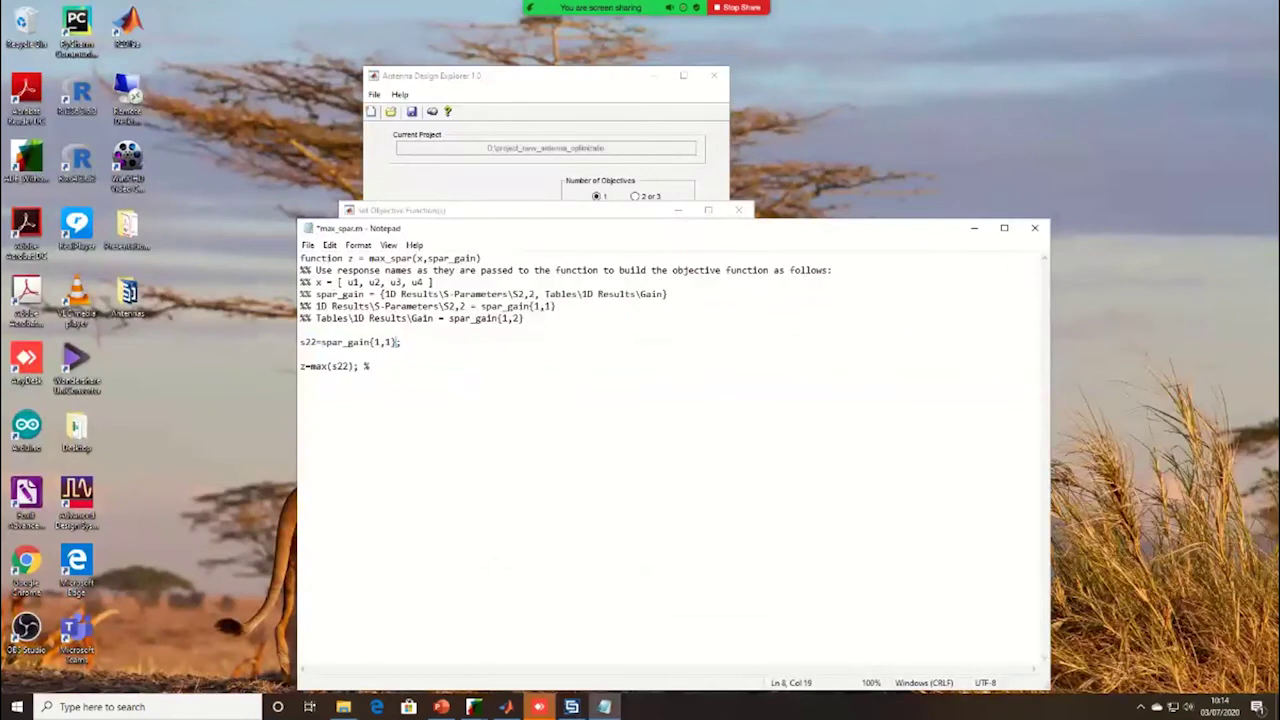
text(())
text(:,2)
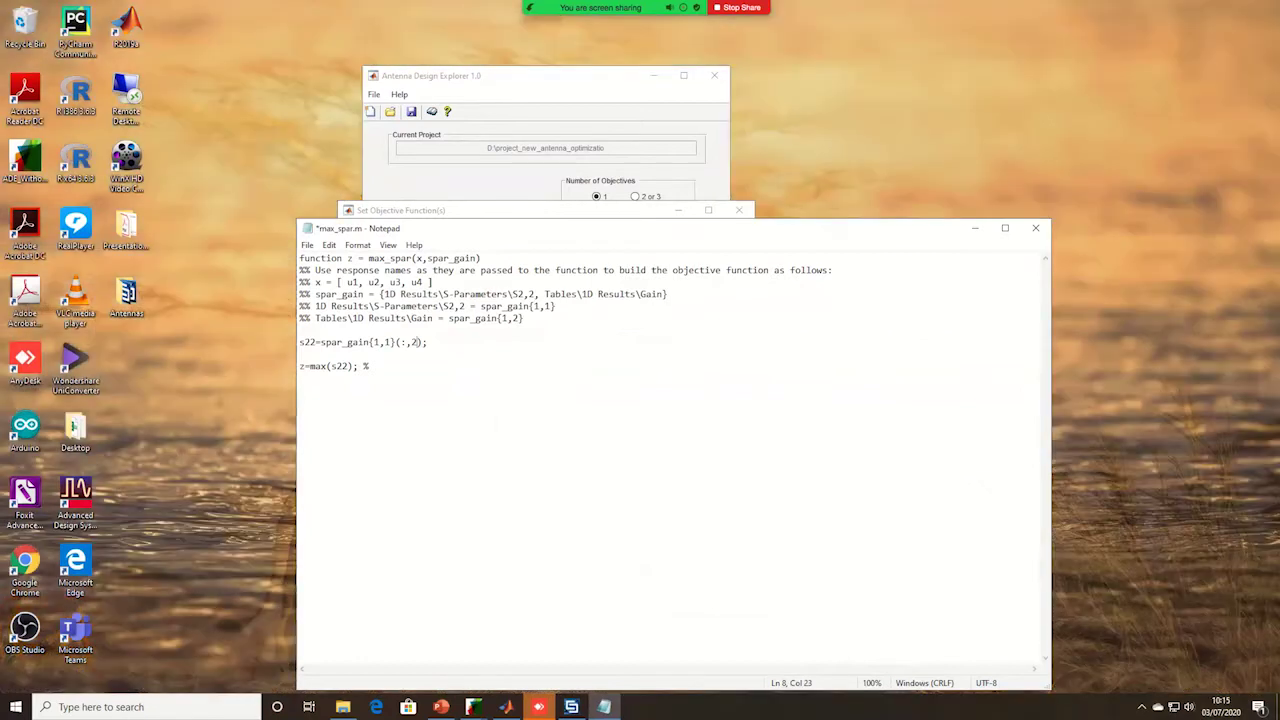
Step: Complete the comment after z=max(s22); as "indexes to be defined later on", then save and close max_spar.m
click(374, 366)
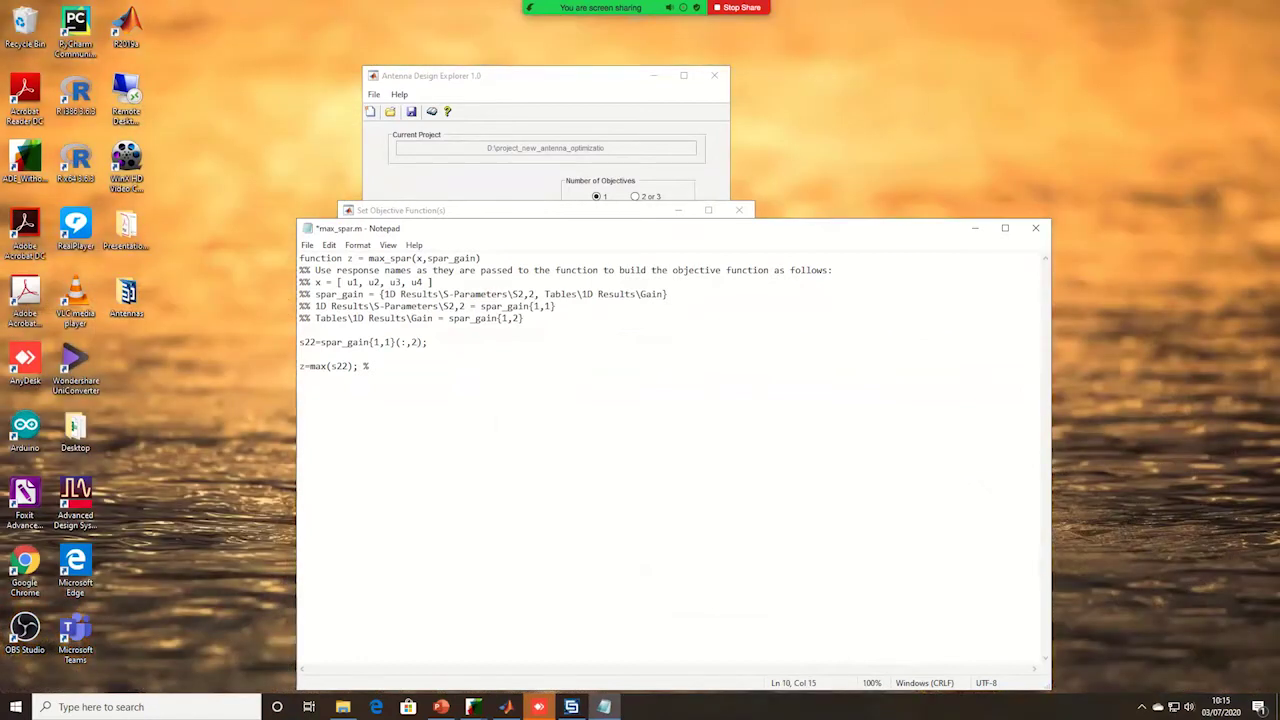
text(indexes to be defined lated)
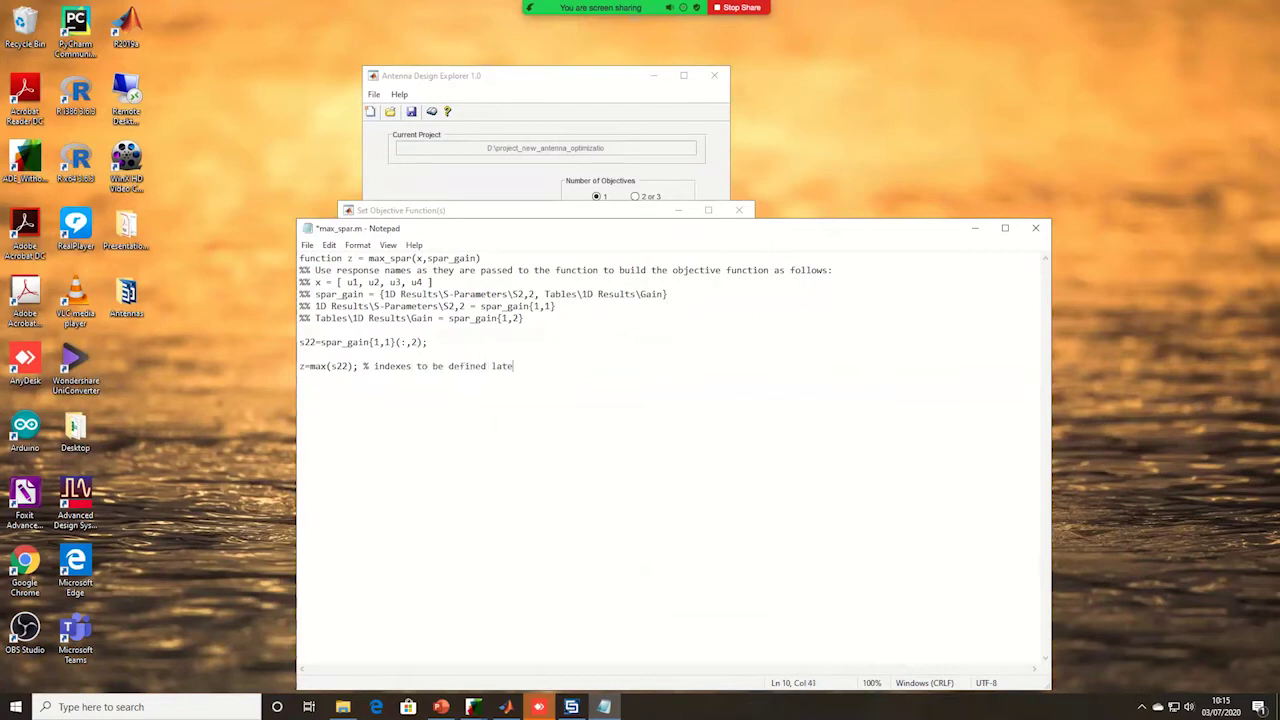
key(BackSpace)
key(BackSpace)
text(r on)
click(307, 245)
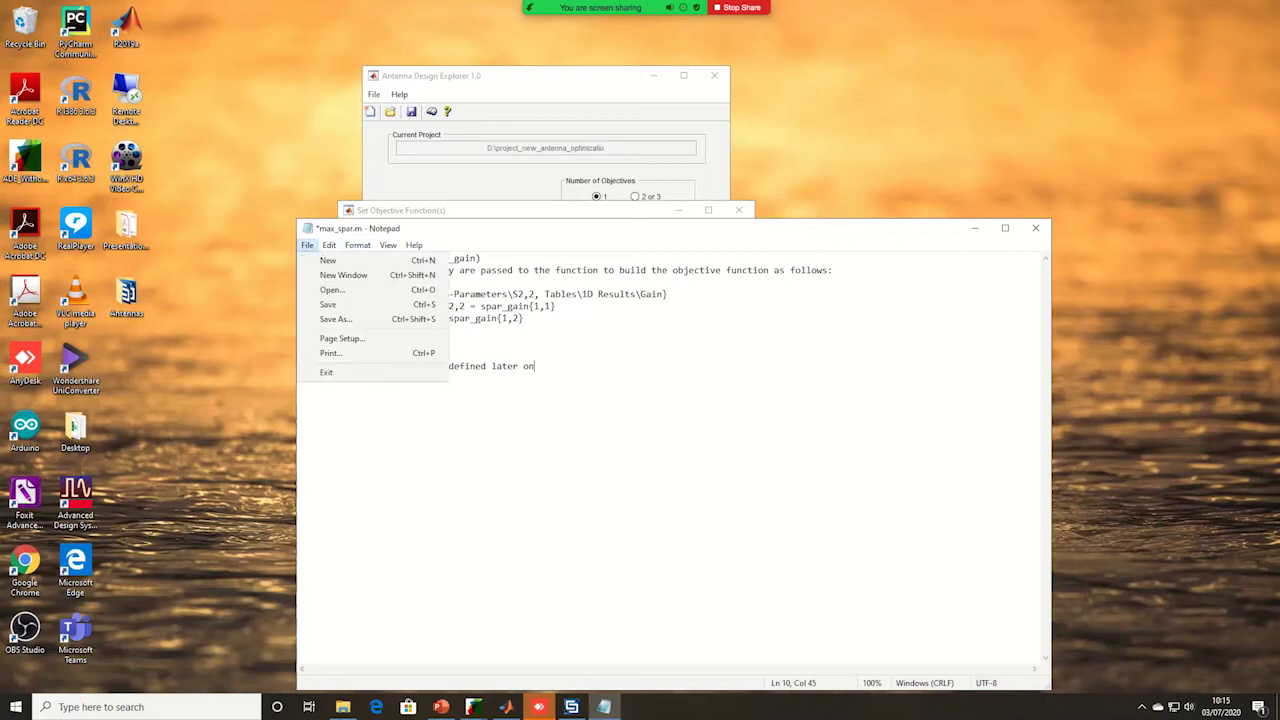
key(Return)
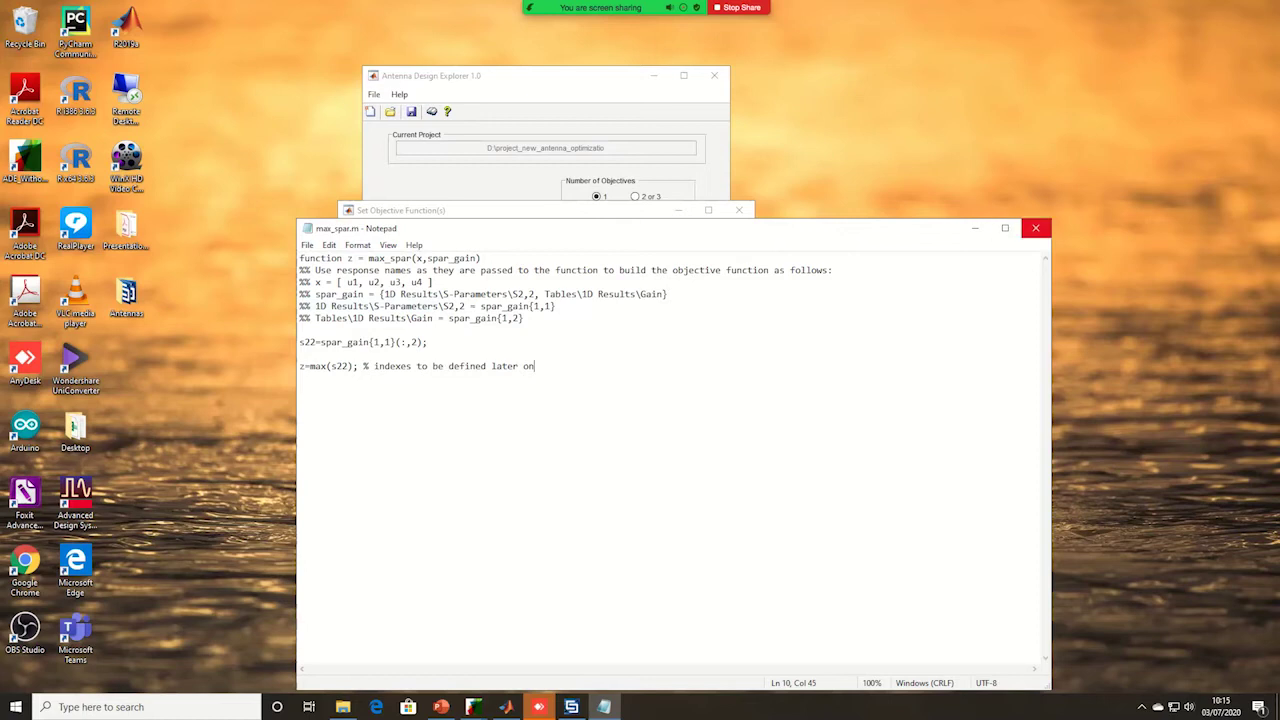
click(1035, 228)
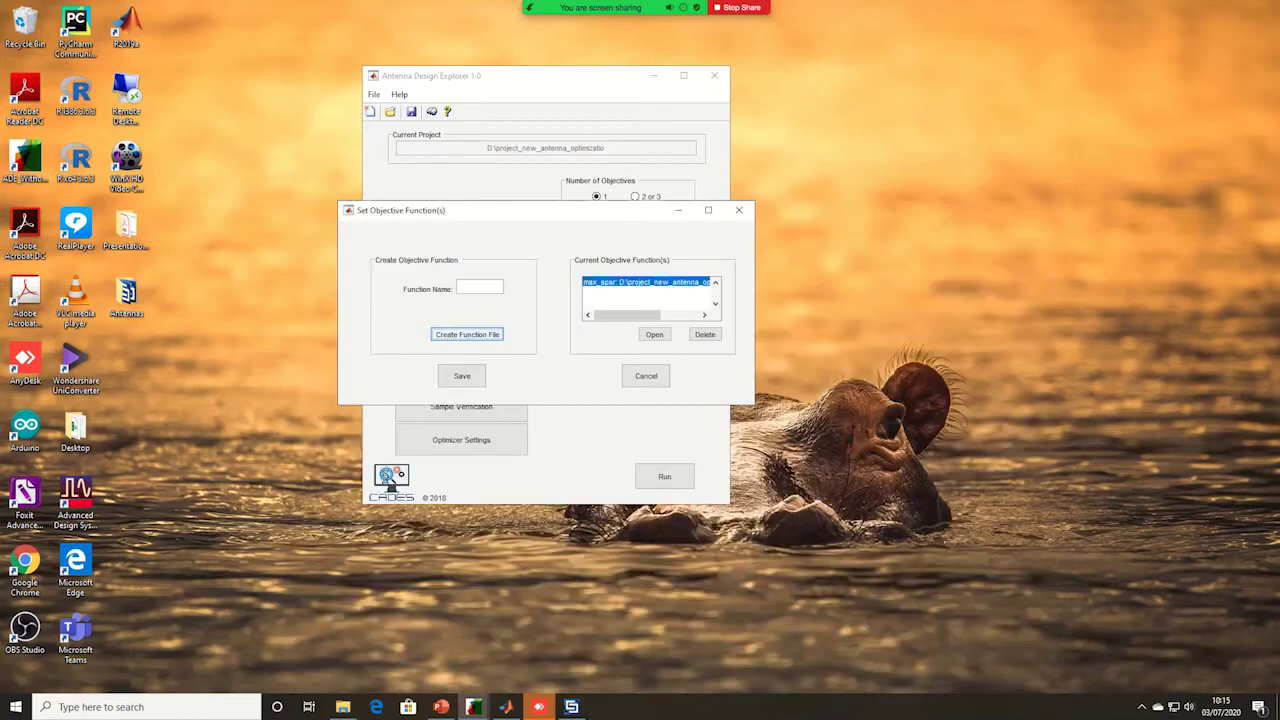
Step: Save max_spar as the project's objective function
key(Tab)
key(space)
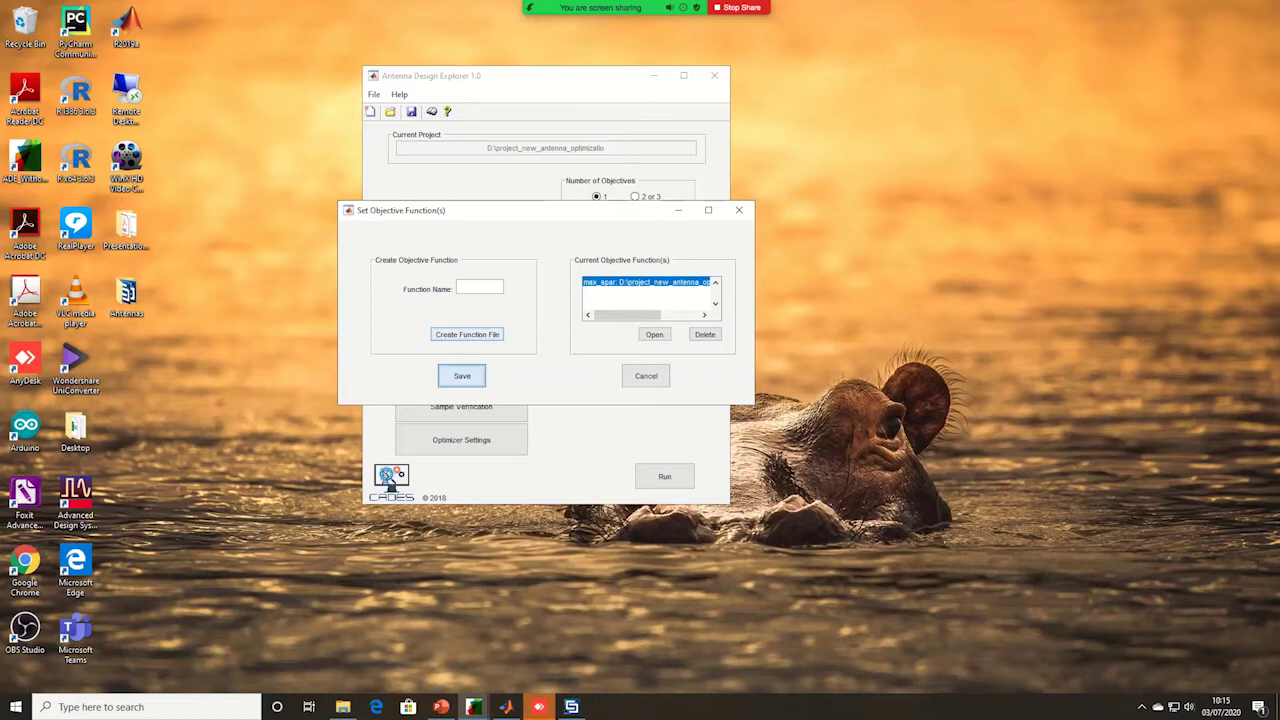
key(Tab)
key(shift+Tab)
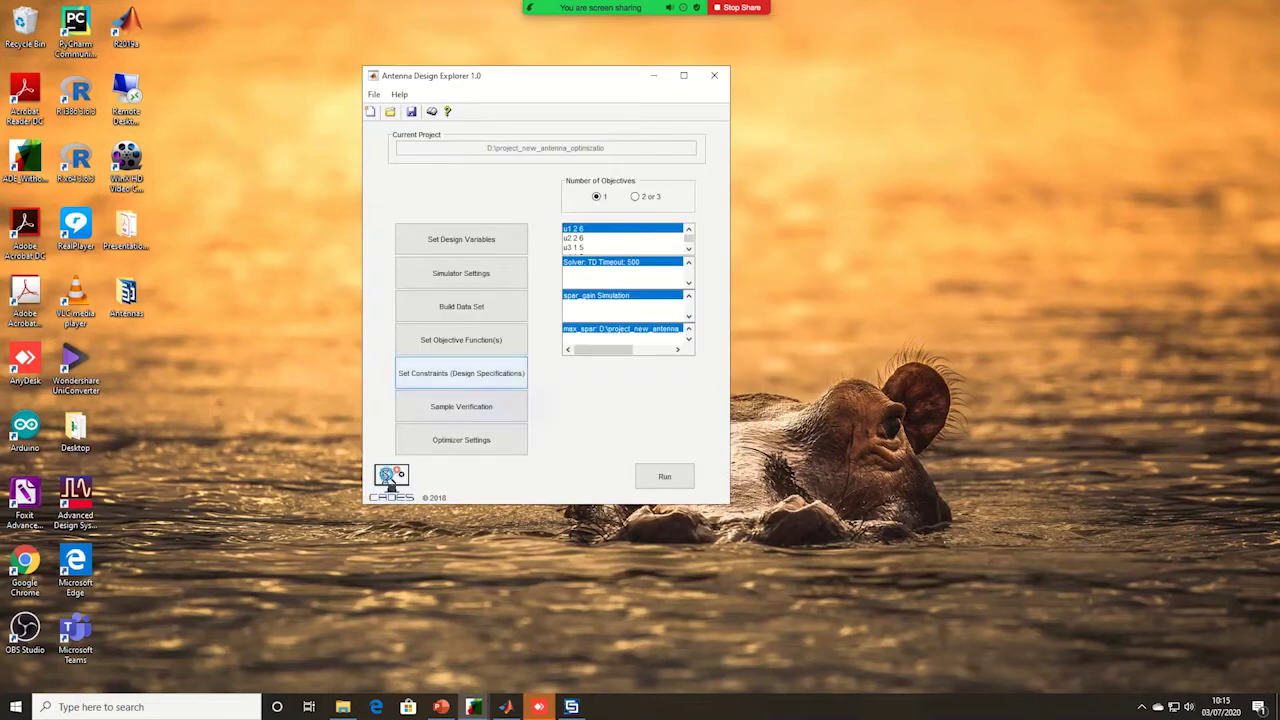
Step: Open the design specifications and create a function file for a constraint named avg_gain, keeping the default penalty coefficient
key(space)
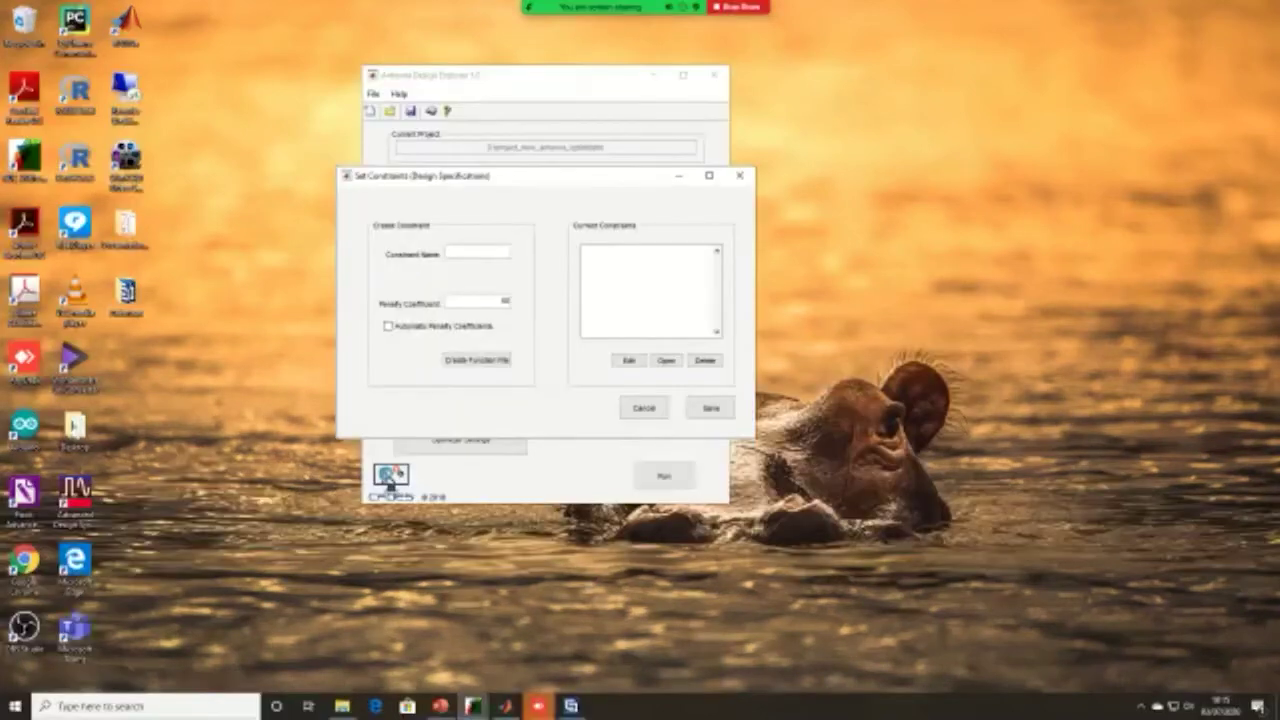
text(ma)
key(BackSpace)
key(BackSpace)
text(avg_gain)
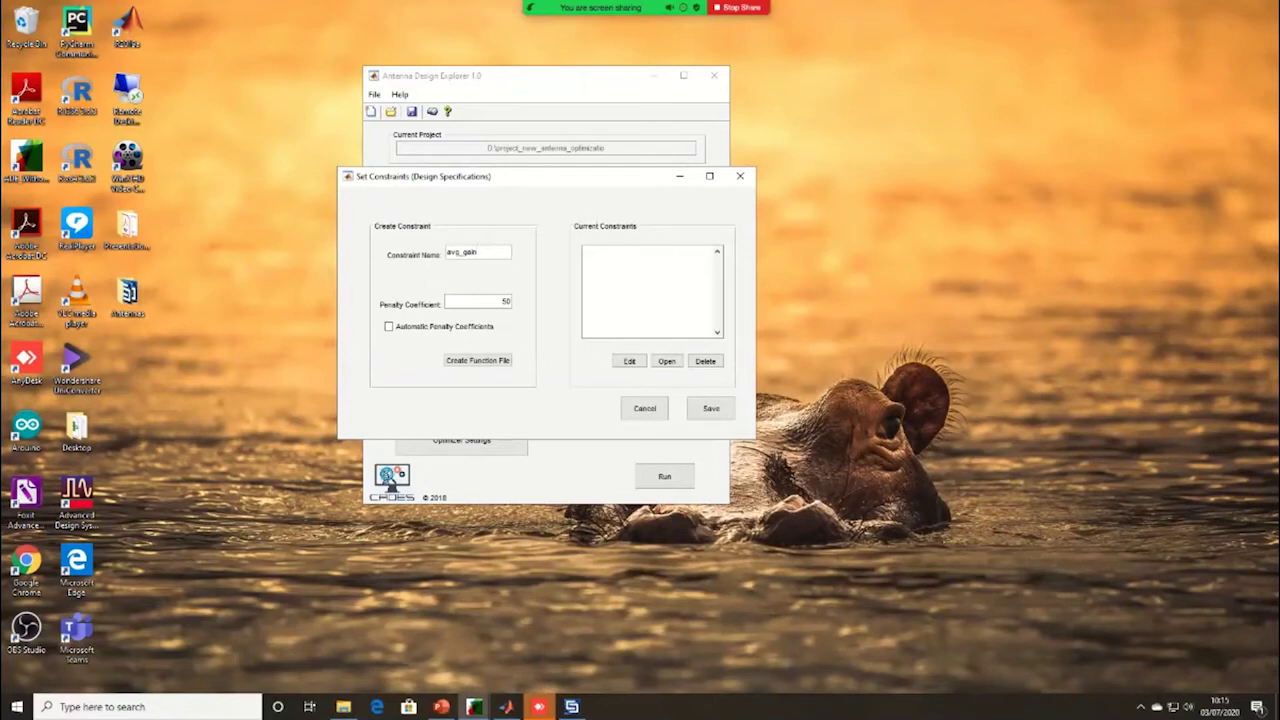
key(Tab)
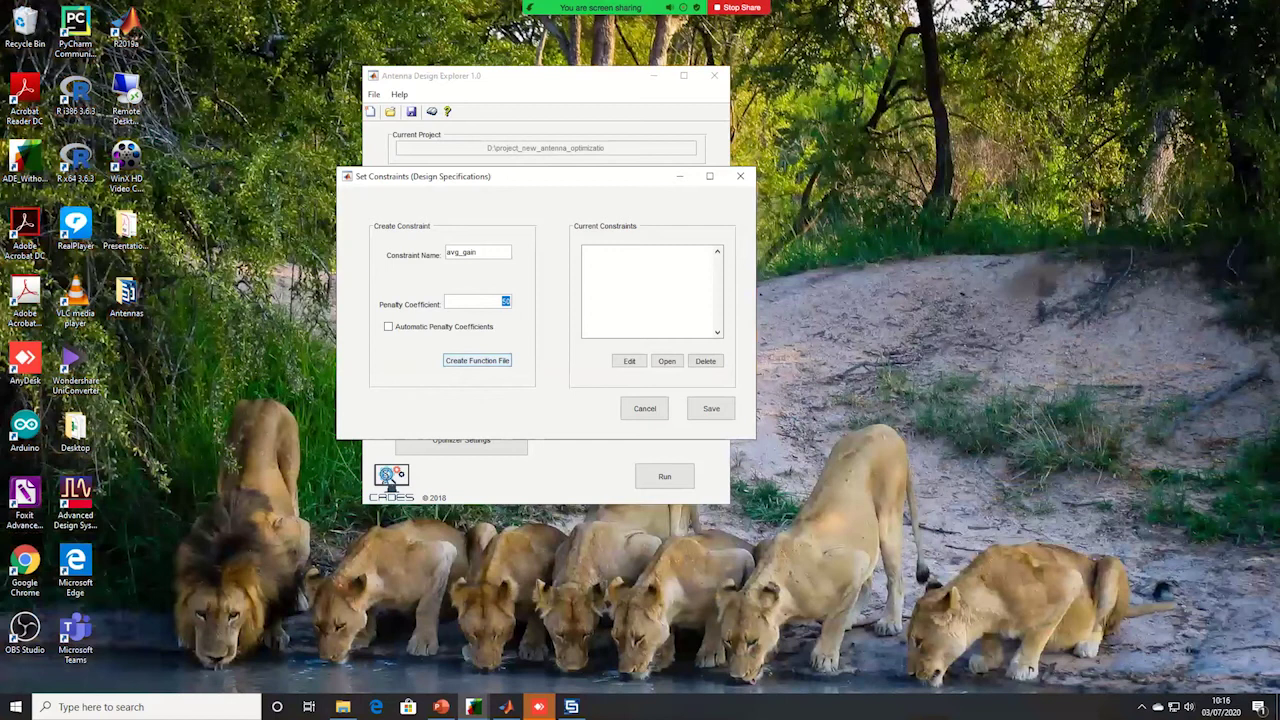
click(477, 360)
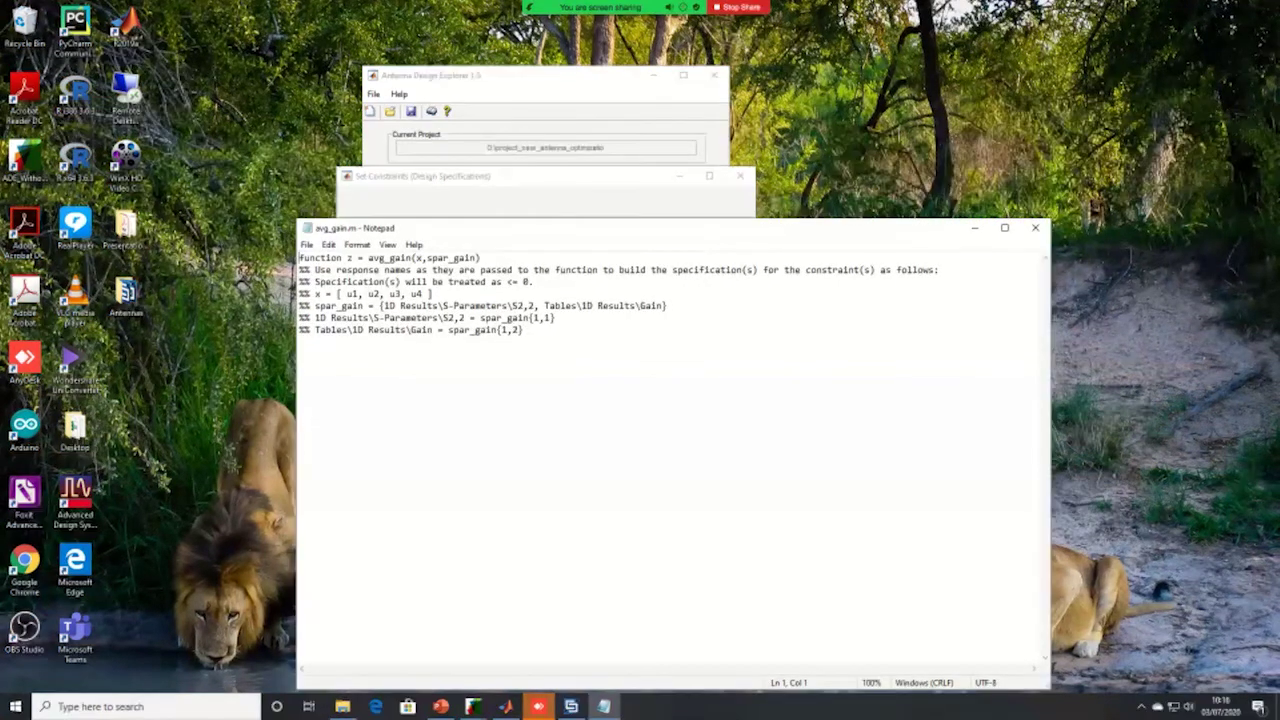
Step: Start an assignment to avg_gain on a new line below the comments in avg_gain.m
drag(523, 330, 449, 330)
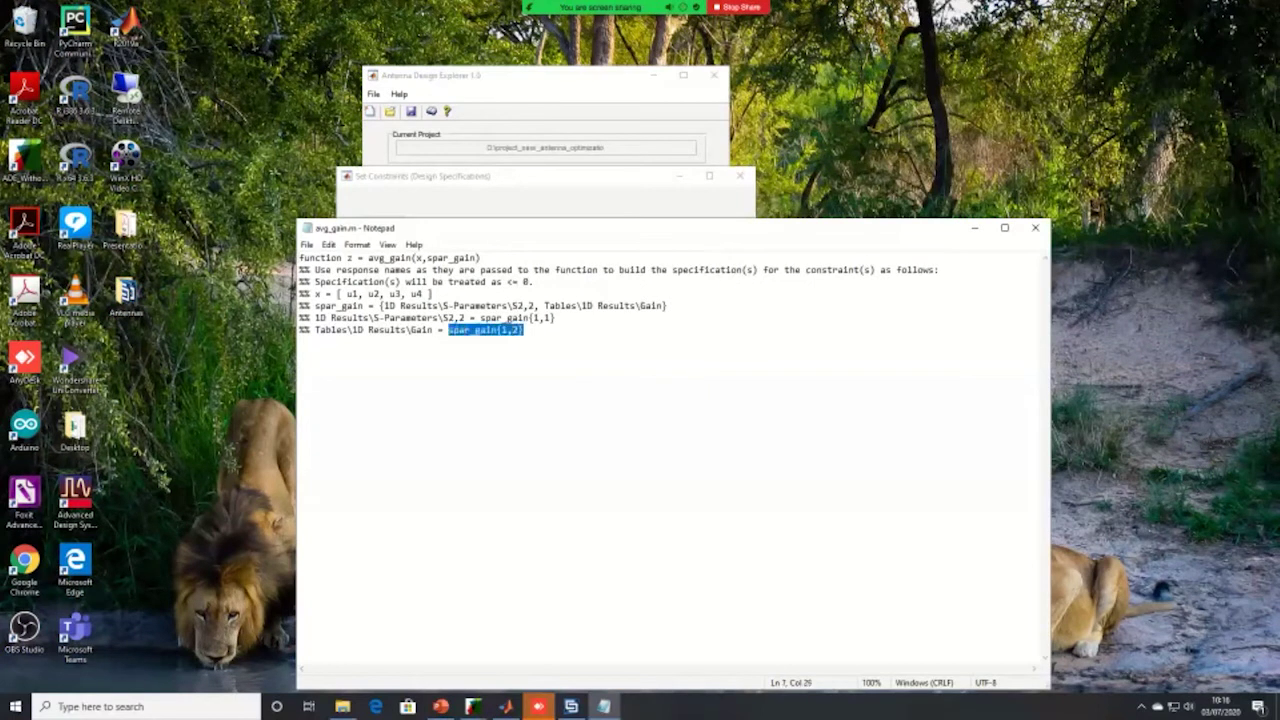
click(300, 341)
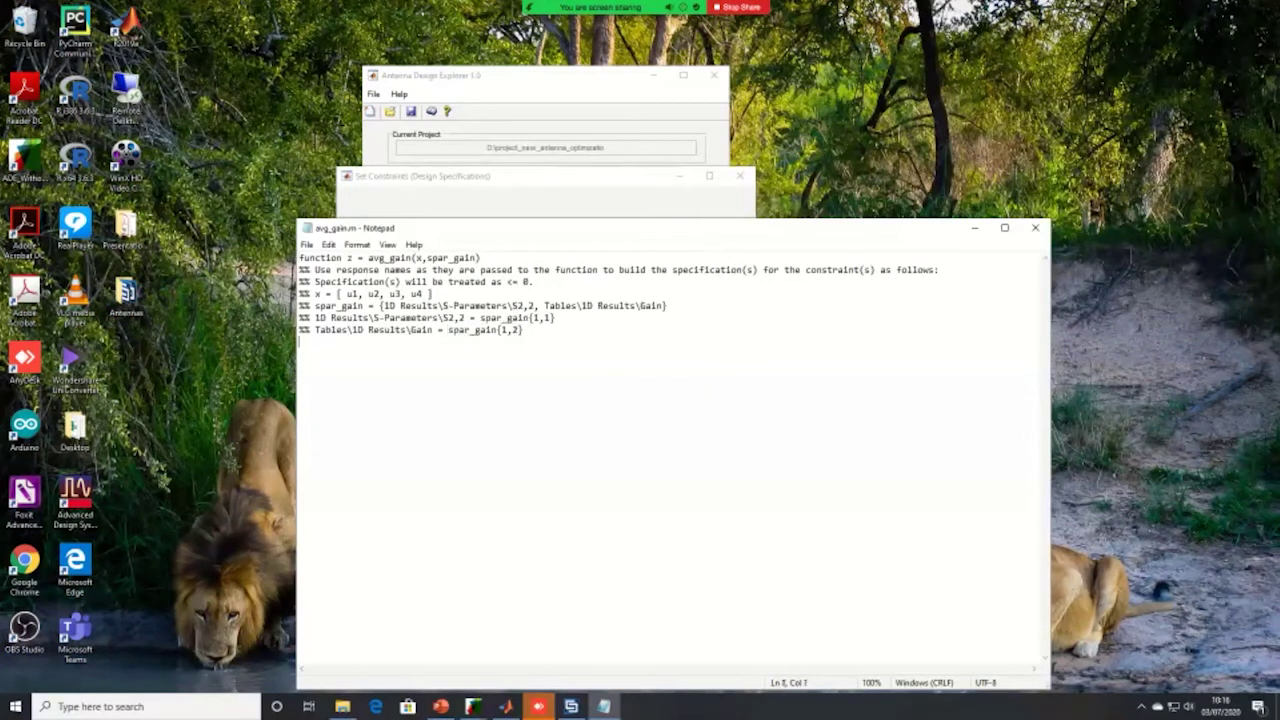
key(Return)
text(avg)
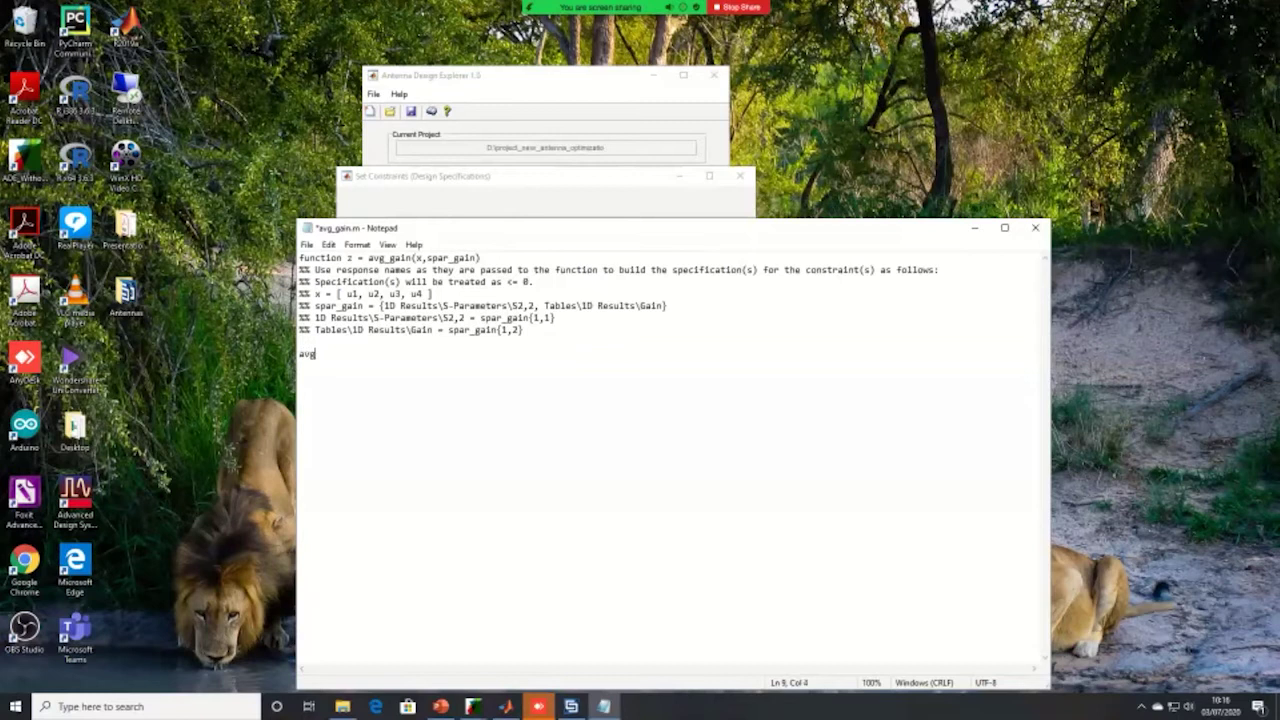
key(BackSpace)
key(BackSpace)
key(BackSpace)
text(avg_gain)
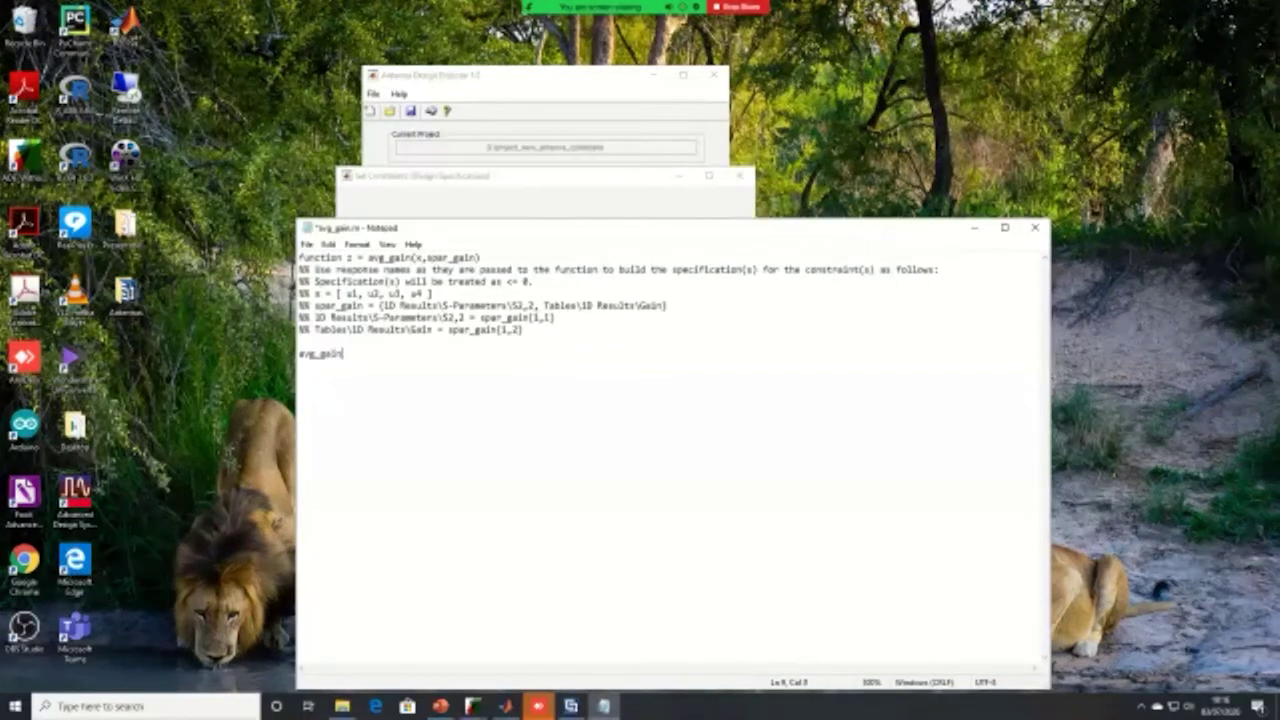
text(=)
drag(522, 330, 453, 330)
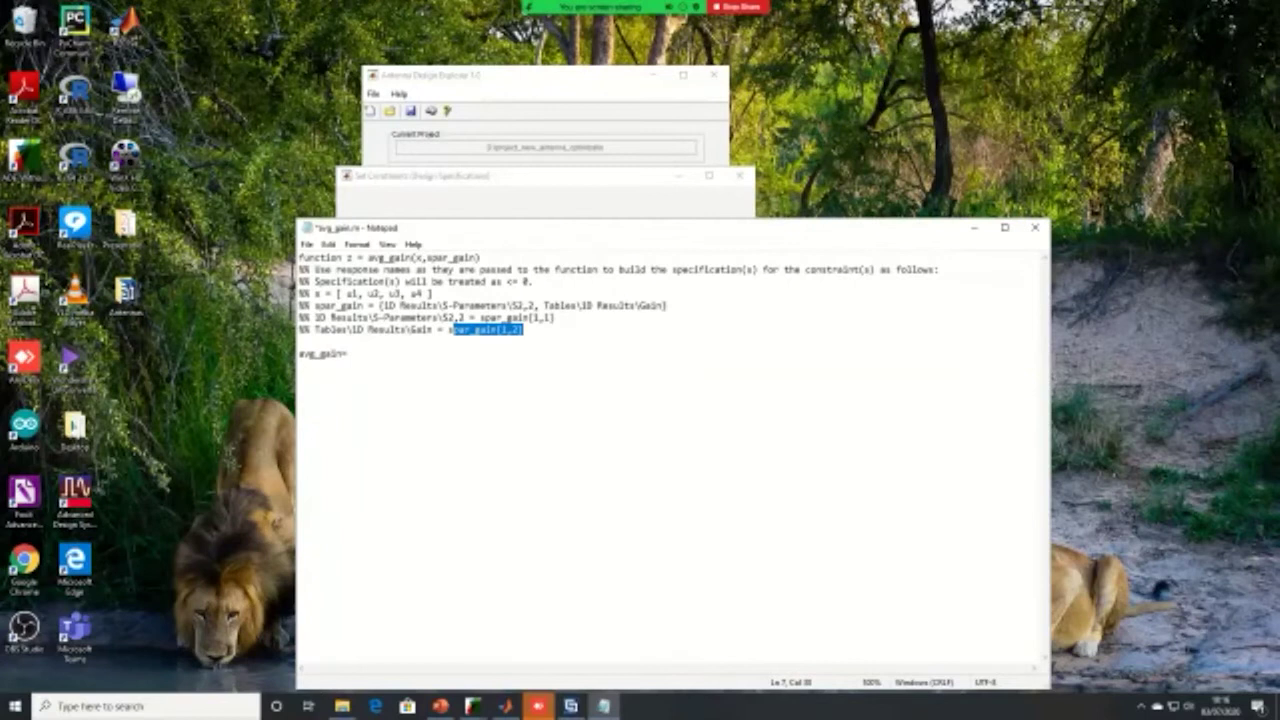
Step: Rename the variable at the start of the new assignment to gain_avg
click(345, 353)
key(Left)
key(Left)
key(Left)
key(Left)
key(Left)
key(BackSpace)
key(BackSpace)
key(BackSpace)
key(BackSpace)
key(BackSpace)
key(Right)
key(Right)
key(Right)
key(Right)
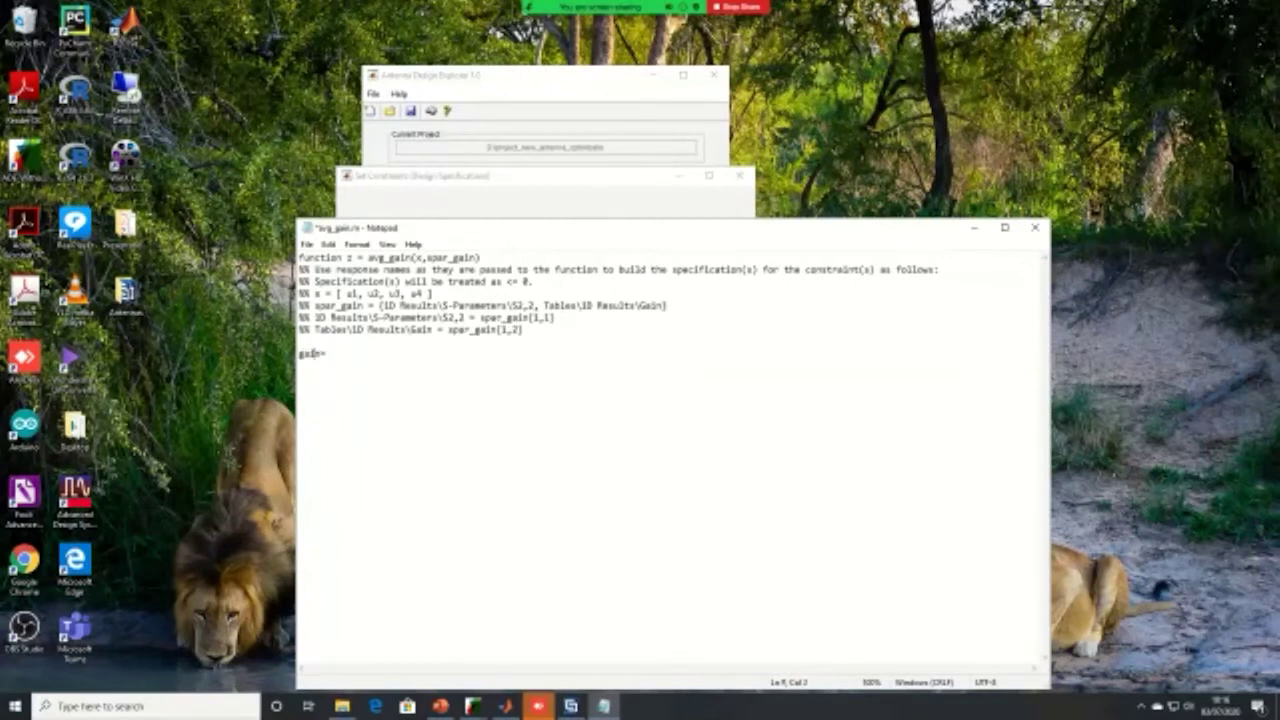
text(_)
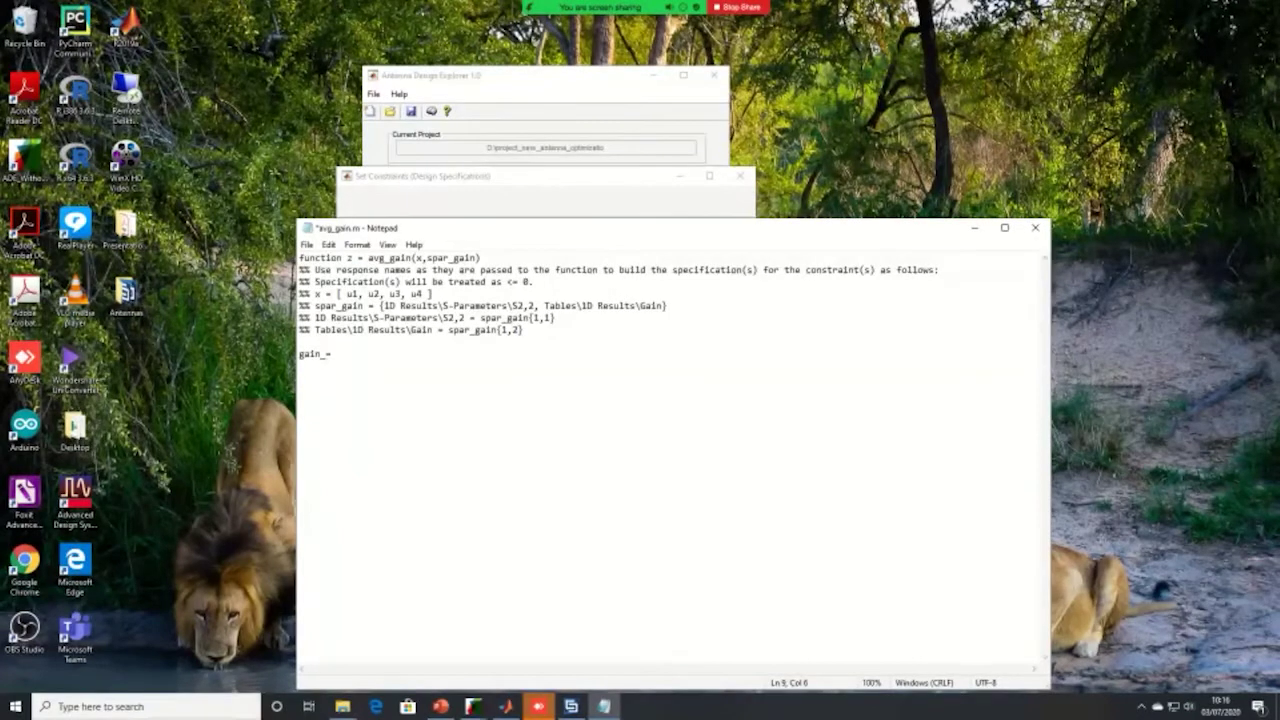
text(m)
key(BackSpace)
text(avg=z)
Step: Complete the assignment as gain_avg=spar_gain{1,2}(:,2); by copying the gain response reference from the comments
drag(524, 330, 448, 330)
key(ctrl+c)
click(353, 354)
key(ctrl+v)
text(())
key(Left)
text(:,2)
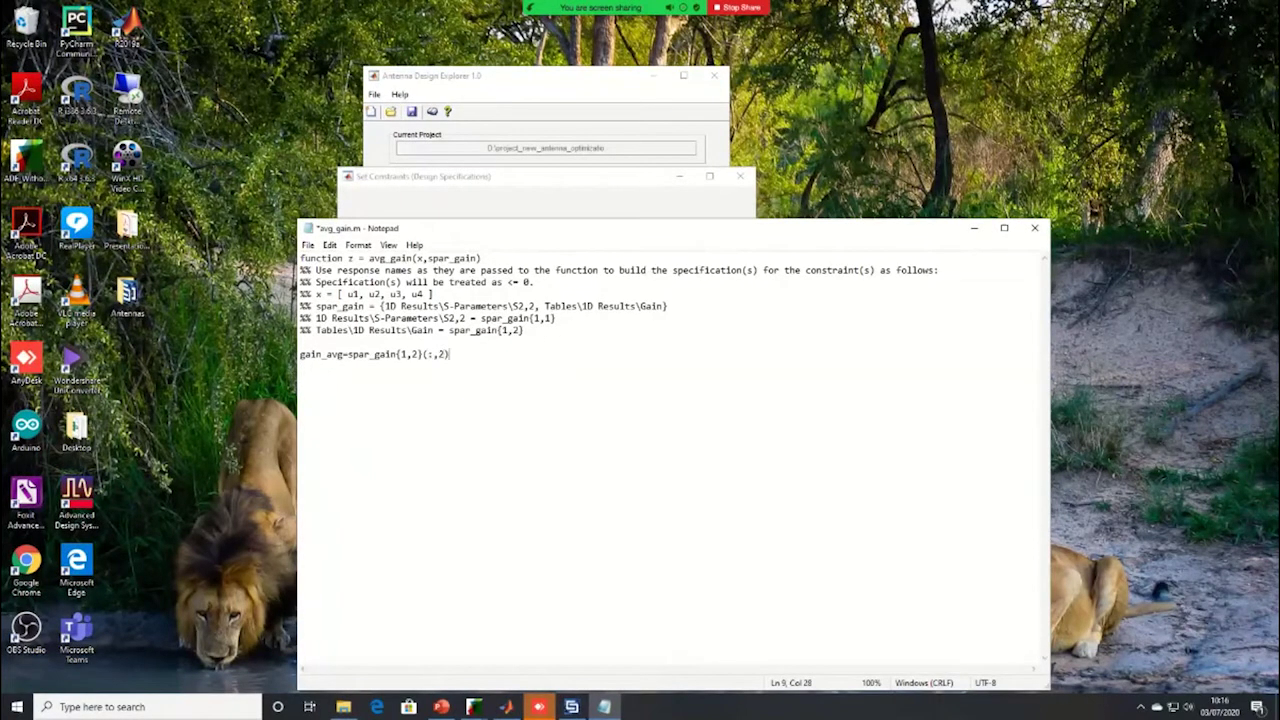
key(End)
text(;)
Step: Add the line z=mean(gain_avg); followed by the comment "% check index." to the constraint function
key(Return)
key(Return)
text(z=mean())
key(Left)
drag(343, 354, 300, 354)
key(ctrl+c)
click(337, 378)
key(ctrl+v)
key(End)
text(;)
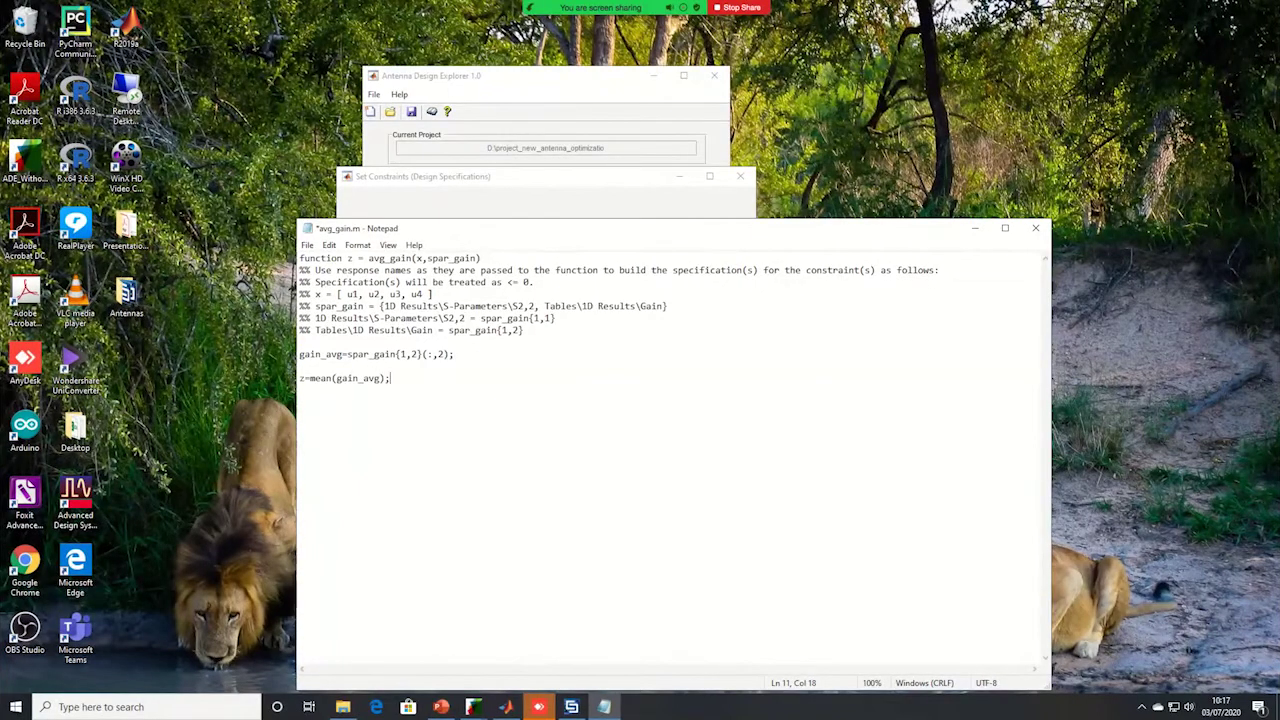
text( % )
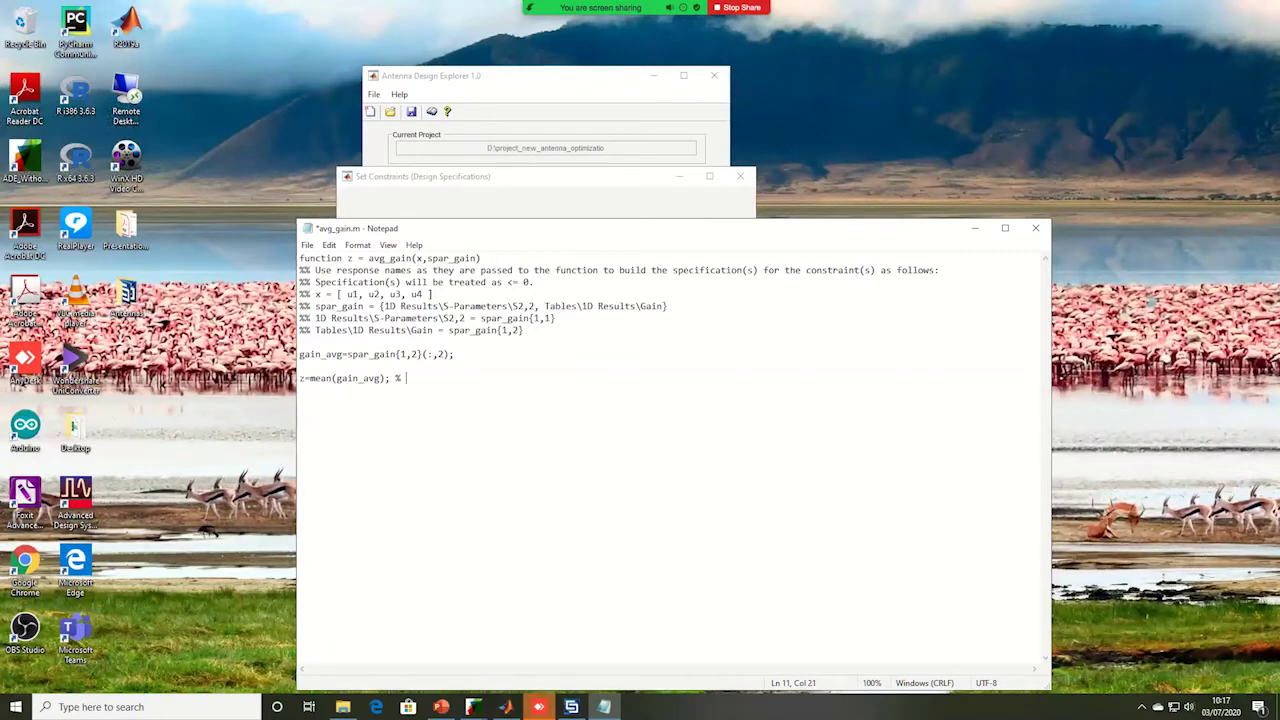
text(check index.)
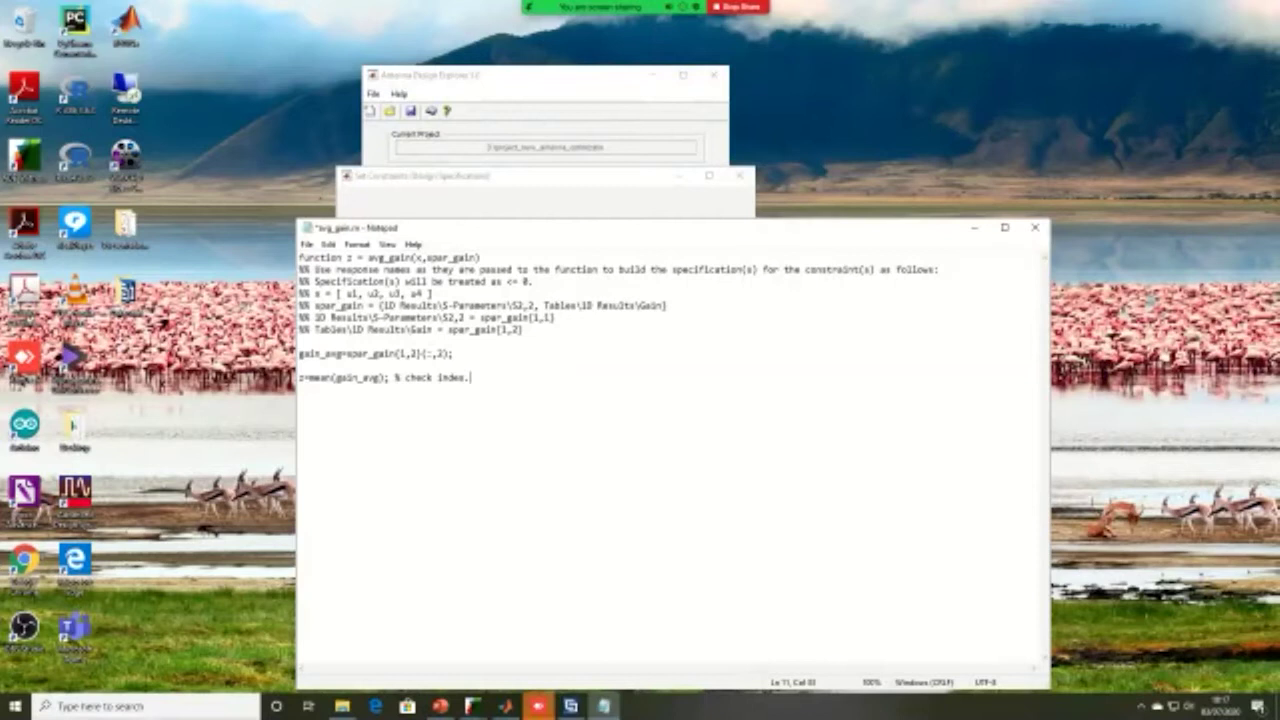
Step: Check the gain specification on the Problem 1 slide in PowerPoint and change the z expression to 6-mean(gain_avg)
click(309, 377)
text(-)
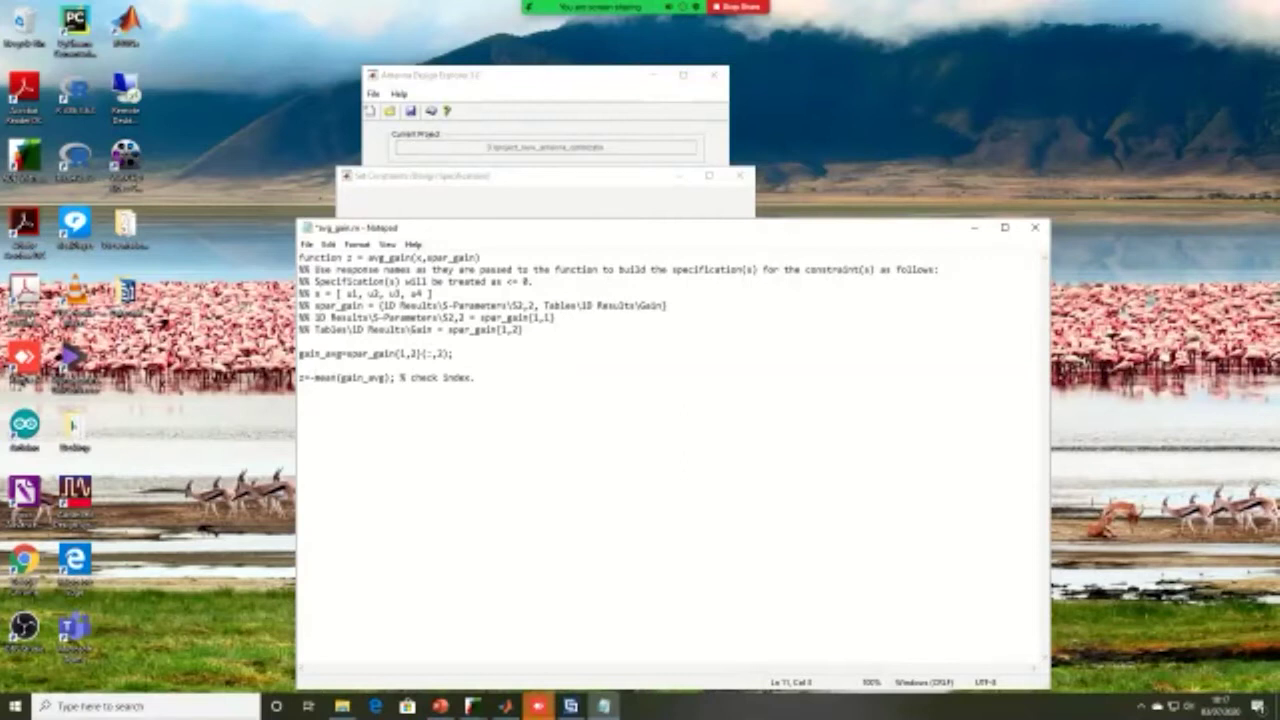
click(440, 706)
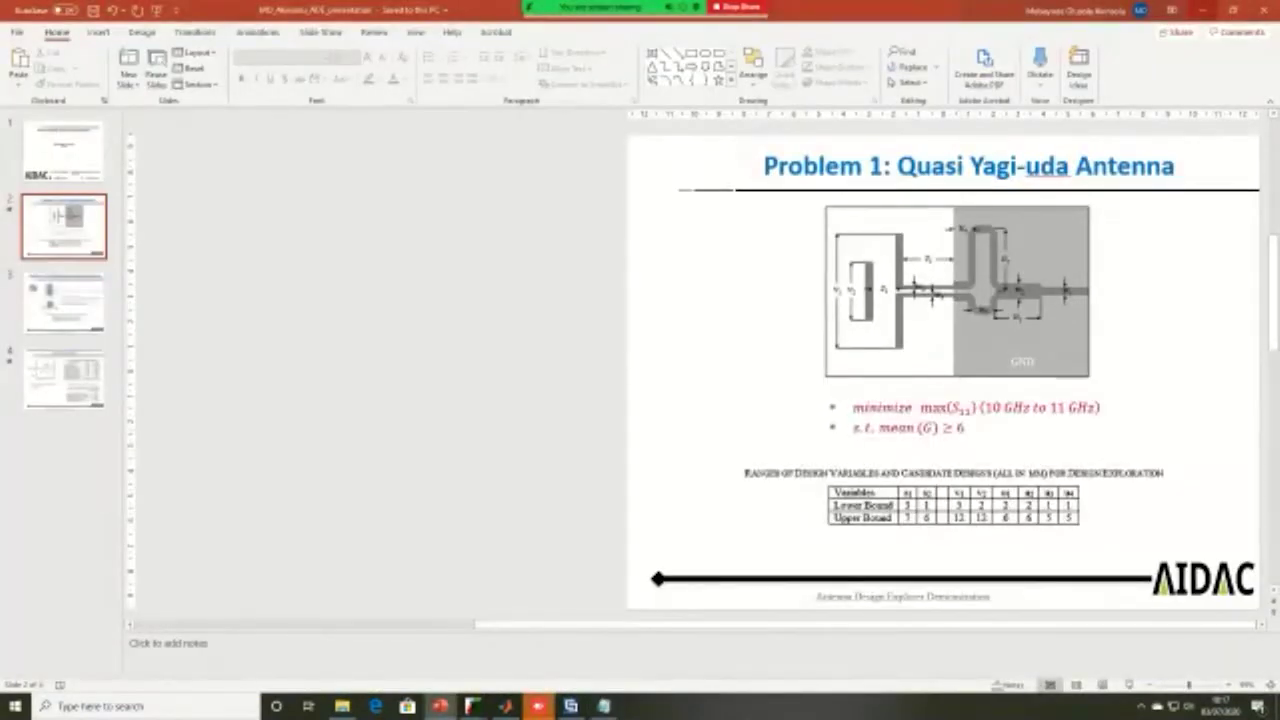
click(1203, 10)
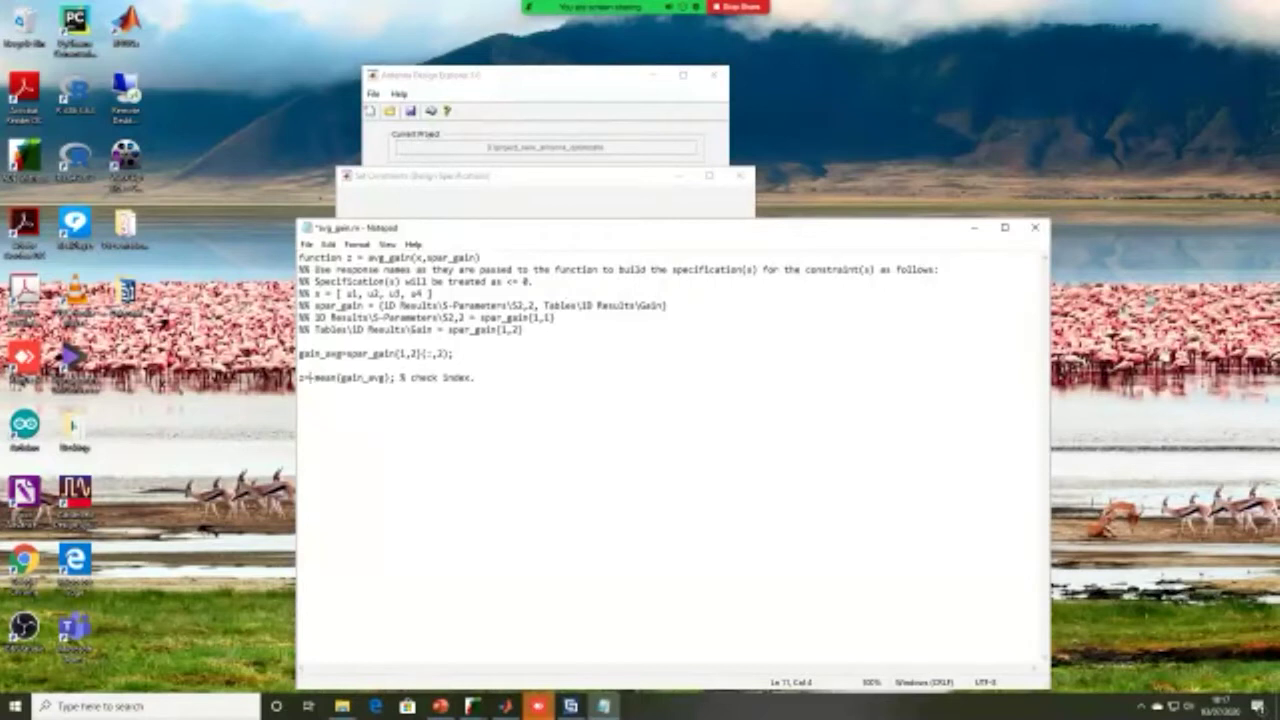
text(6)
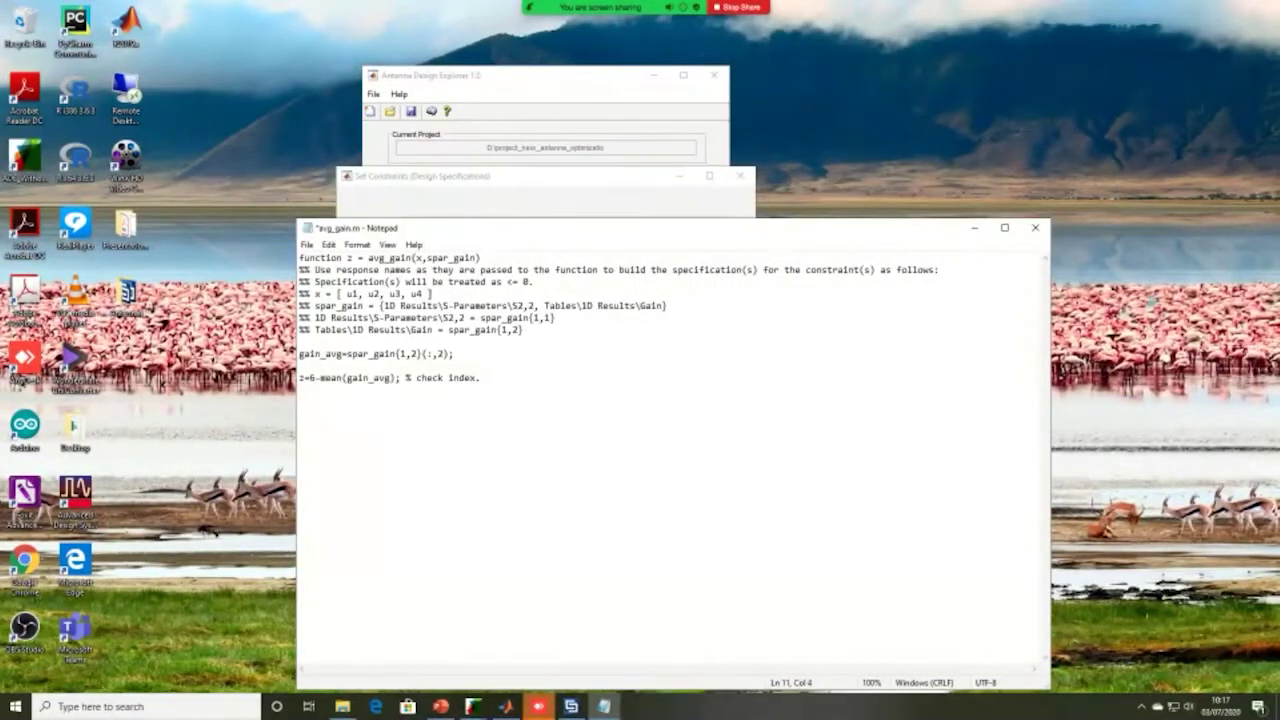
Step: Examine the -mean(gain_avg) term in the z expression of the constraint function
key(shift+Left)
key(Right)
key(Right)
key(Right)
key(shift+Right)
key(shift+Right)
key(shift+Right)
key(shift+Right)
key(shift+Right)
key(shift+Right)
key(shift+Right)
key(shift+Right)
key(shift+Right)
key(shift+Right)
key(shift+Right)
key(shift+Right)
key(shift+Right)
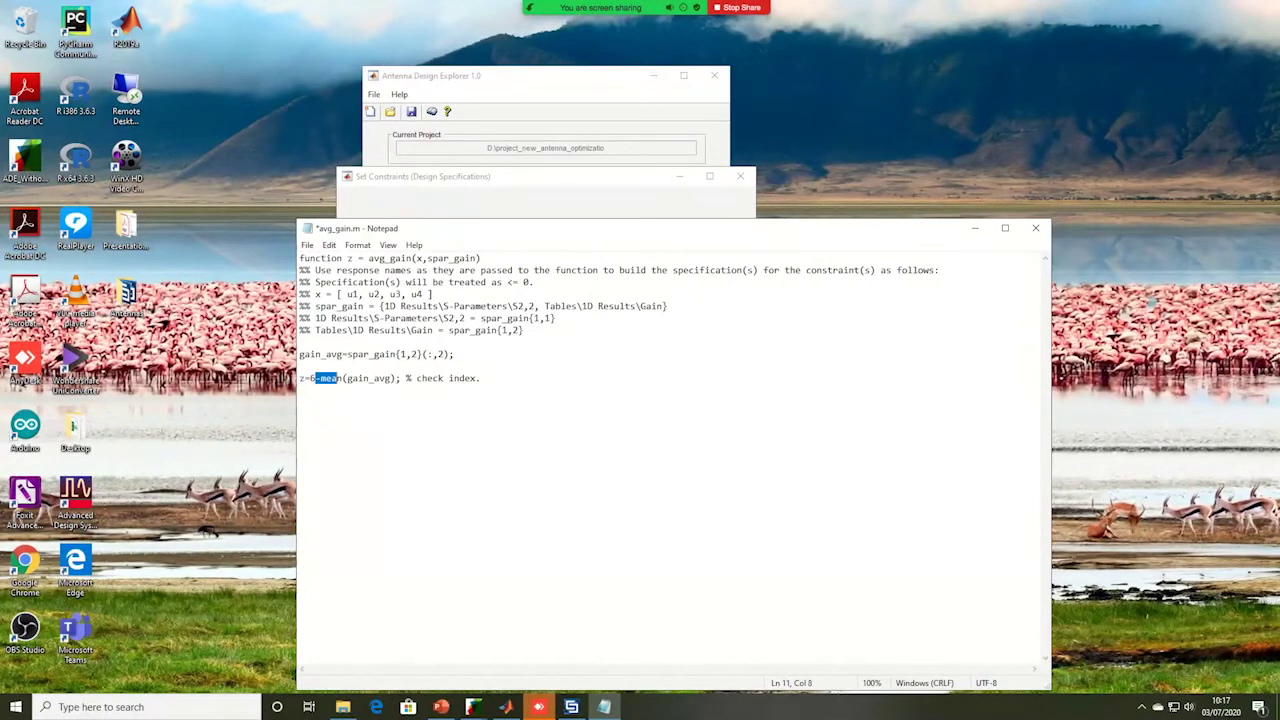
key(shift+Right)
key(shift+Right)
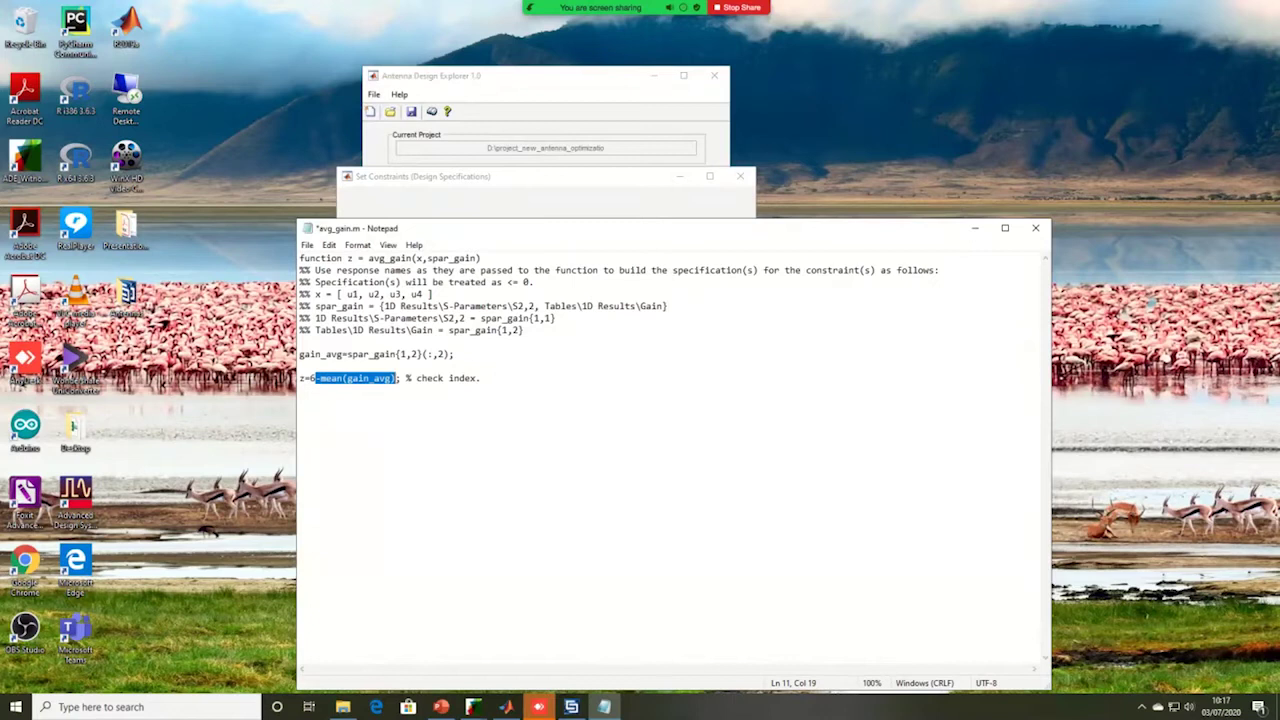
Step: Save and close avg_gain.m, then save avg_gain as the project's design constraint
click(307, 245)
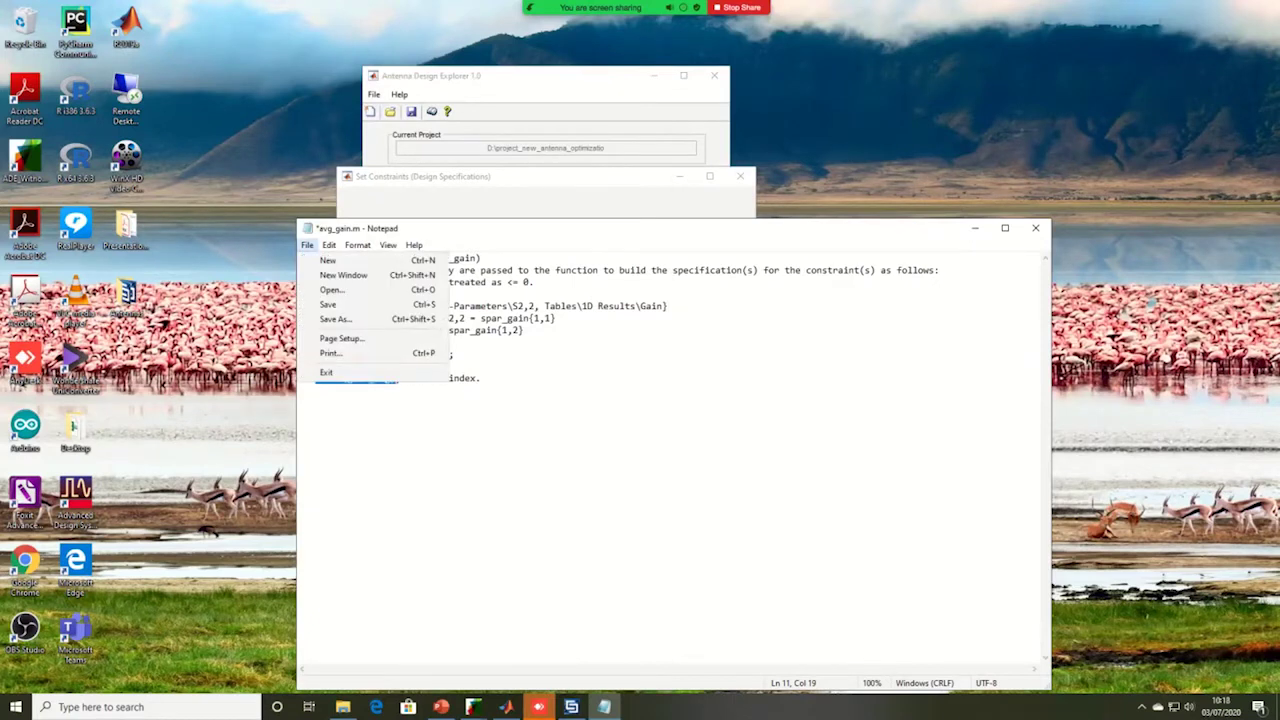
key(s)
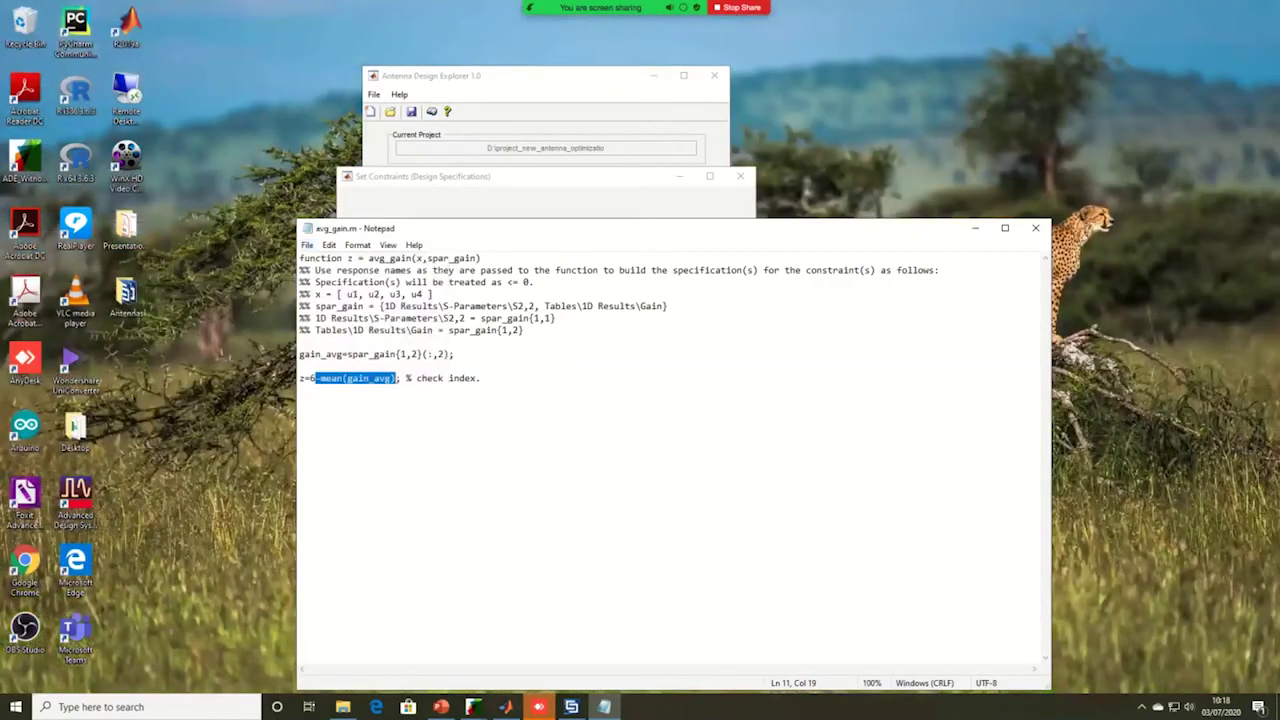
click(1035, 228)
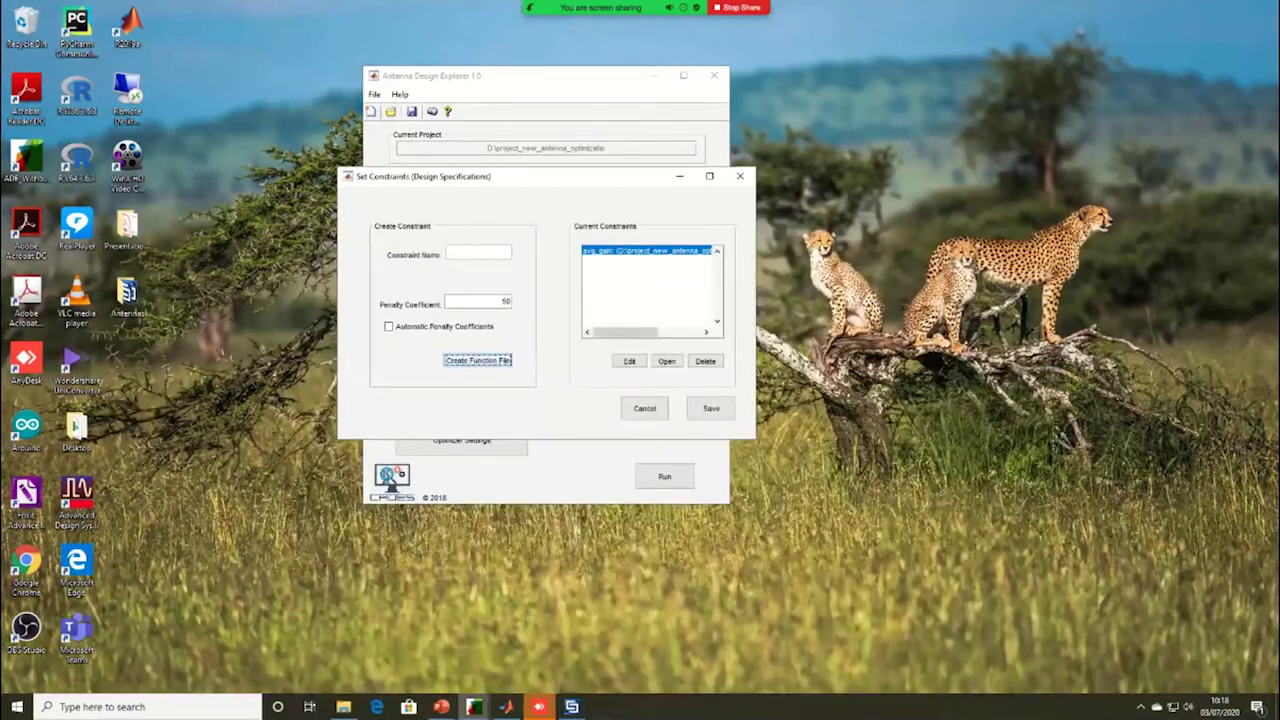
click(710, 408)
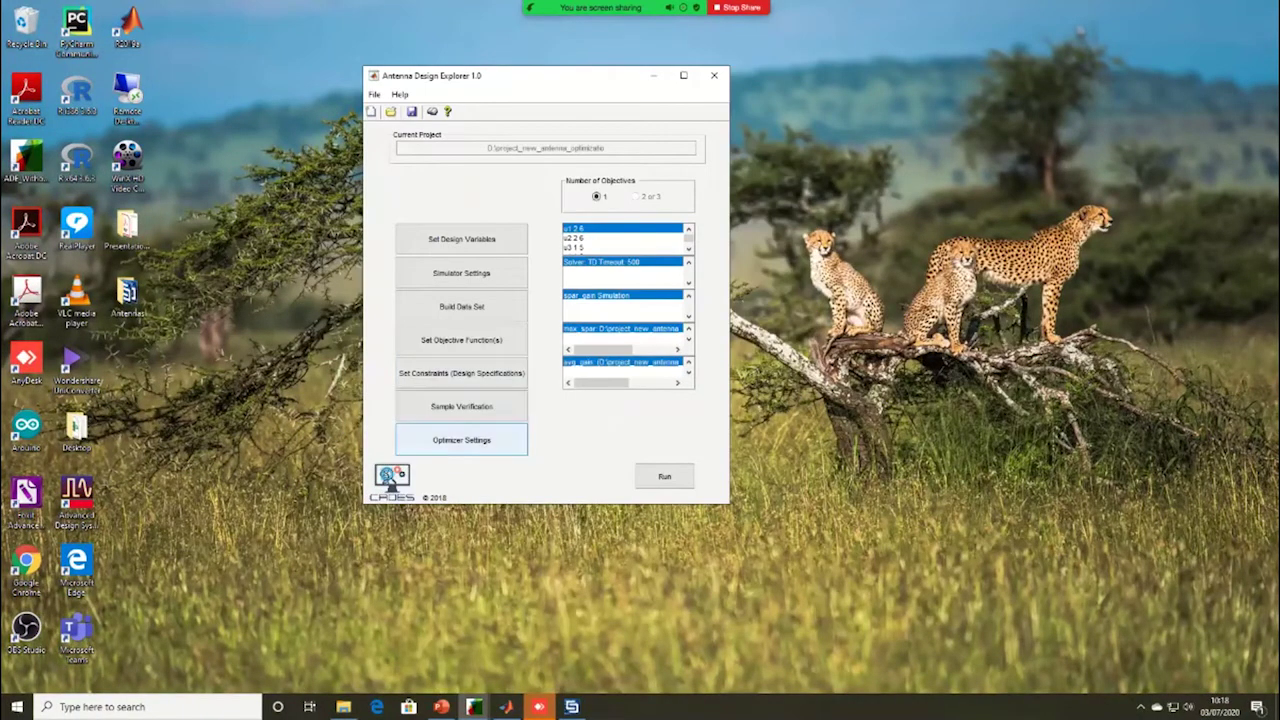
Step: Close the CST window that is still open in the background
key(Tab)
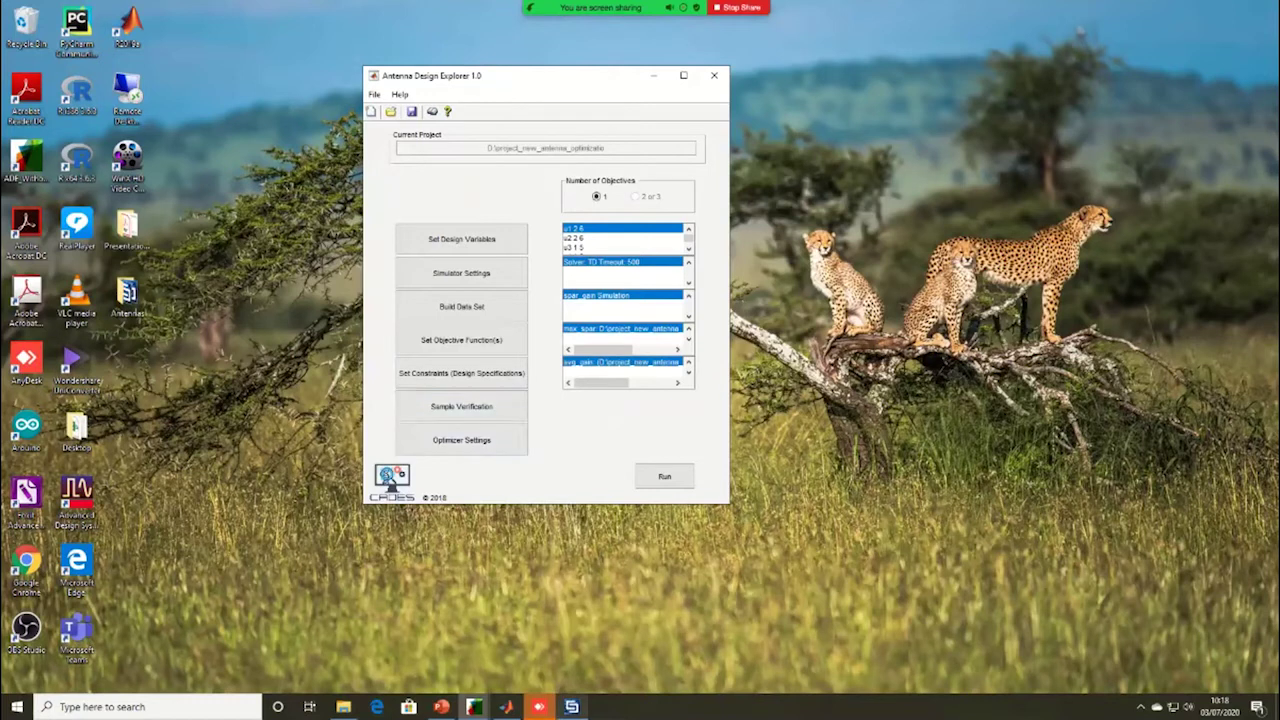
right_click(571, 706)
click(538, 678)
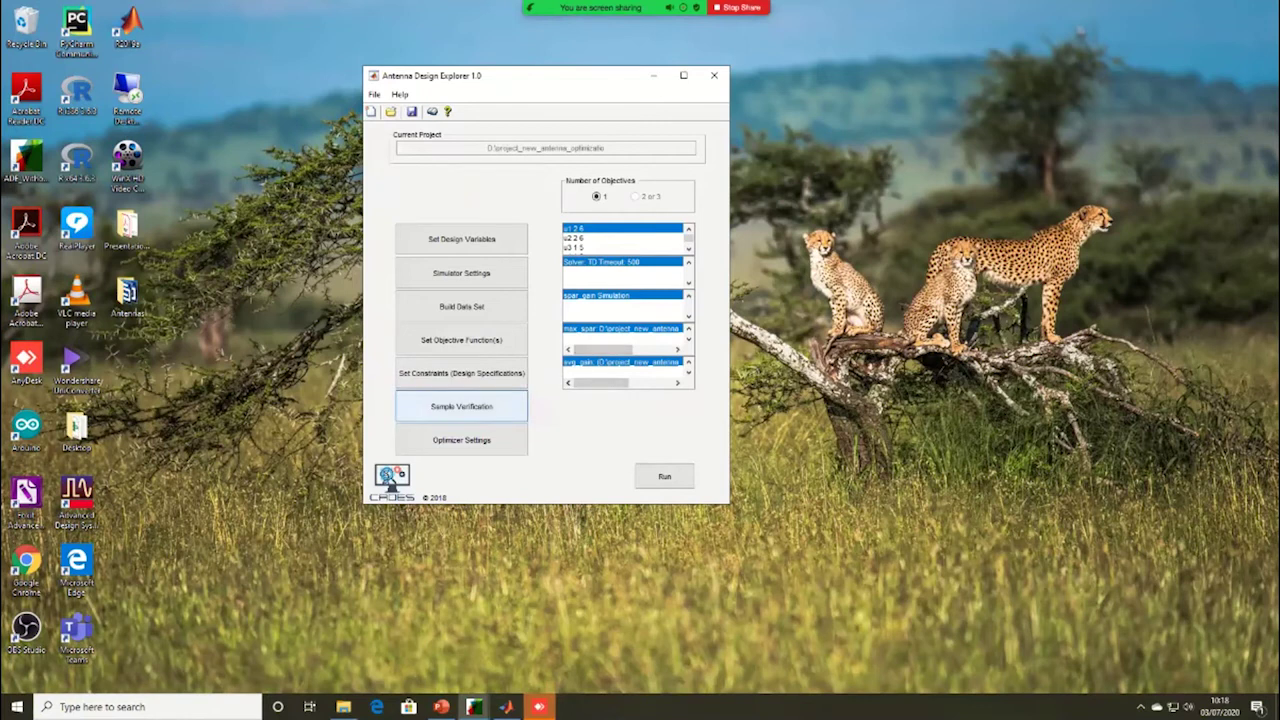
Step: Open the sample verification, enable Batch Test and run the test with one member
click(461, 406)
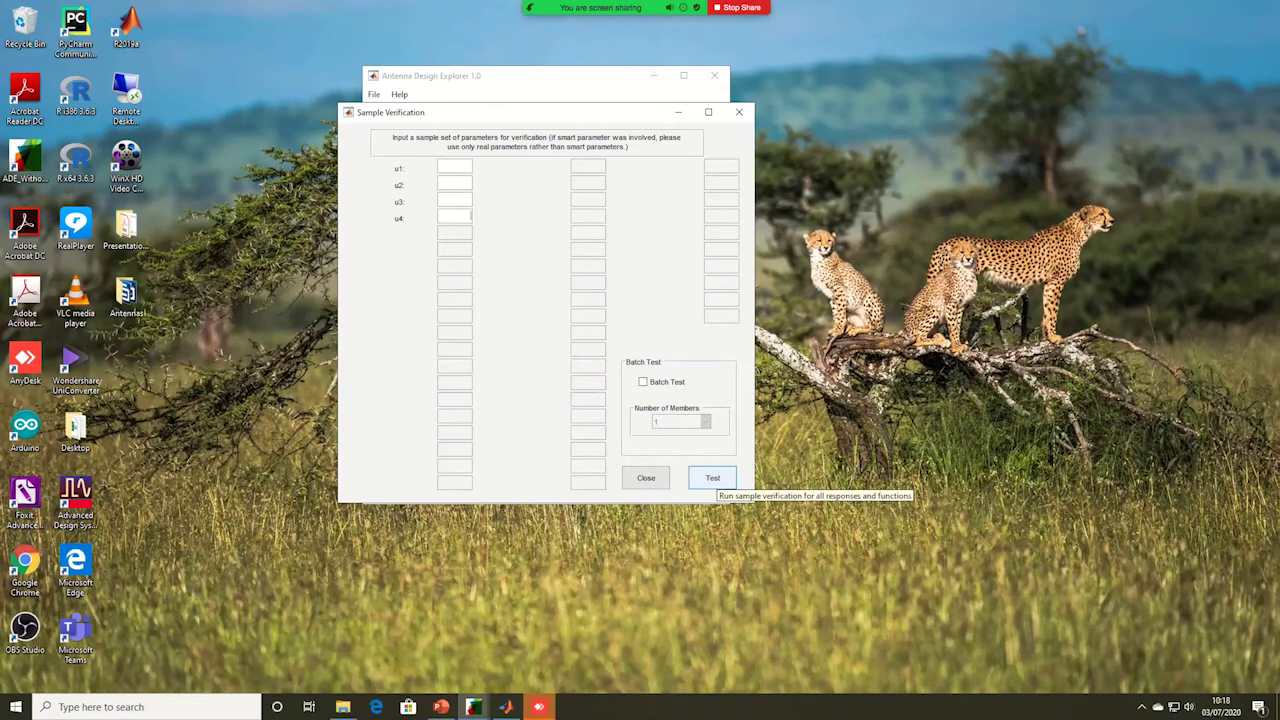
click(712, 478)
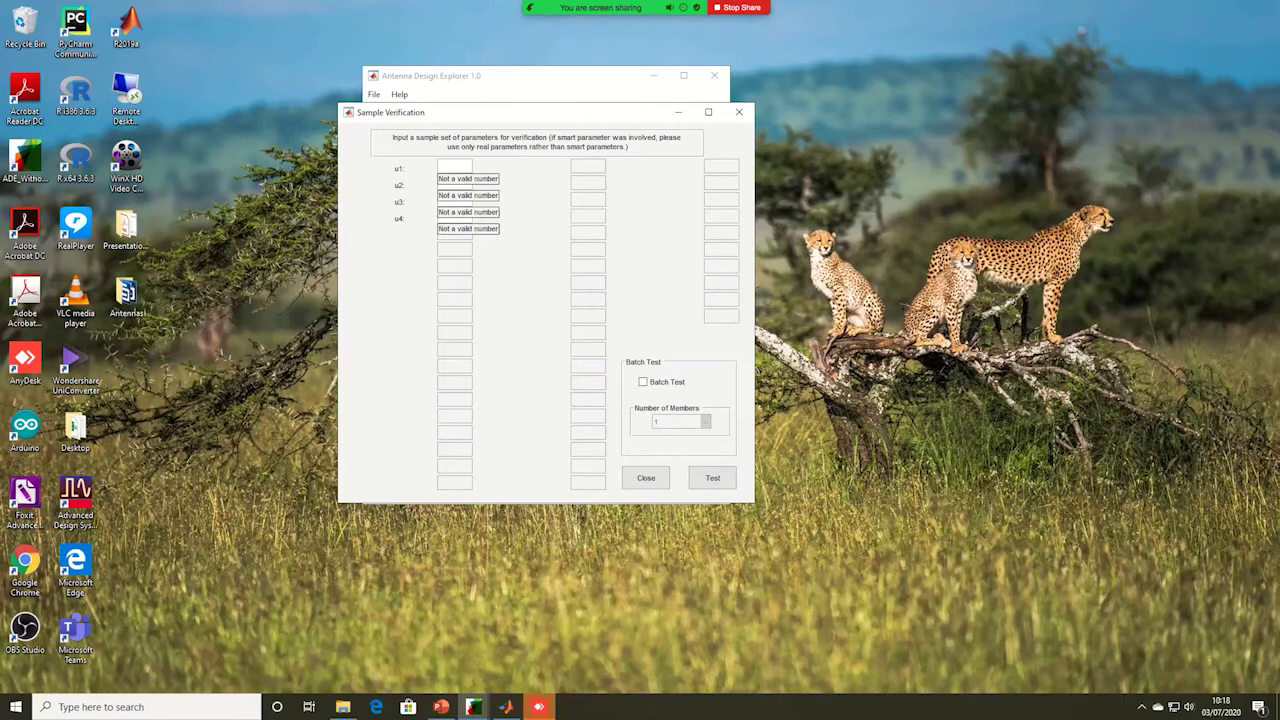
click(643, 382)
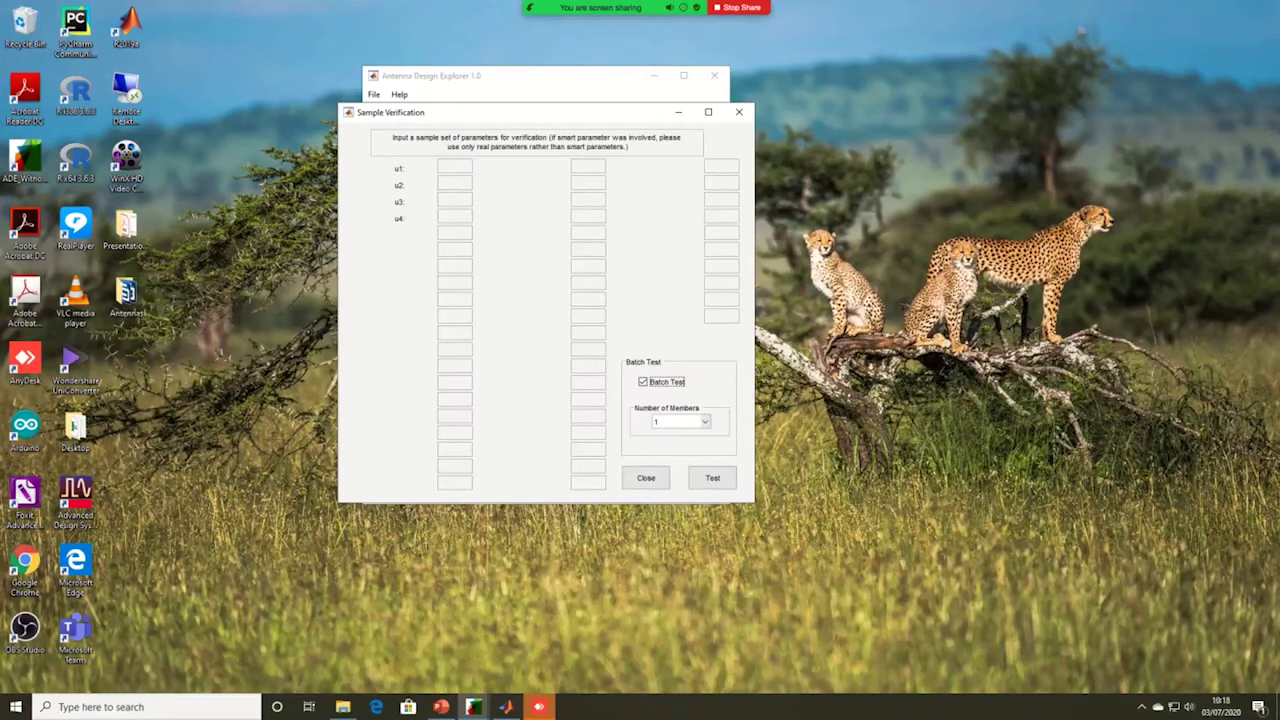
click(680, 421)
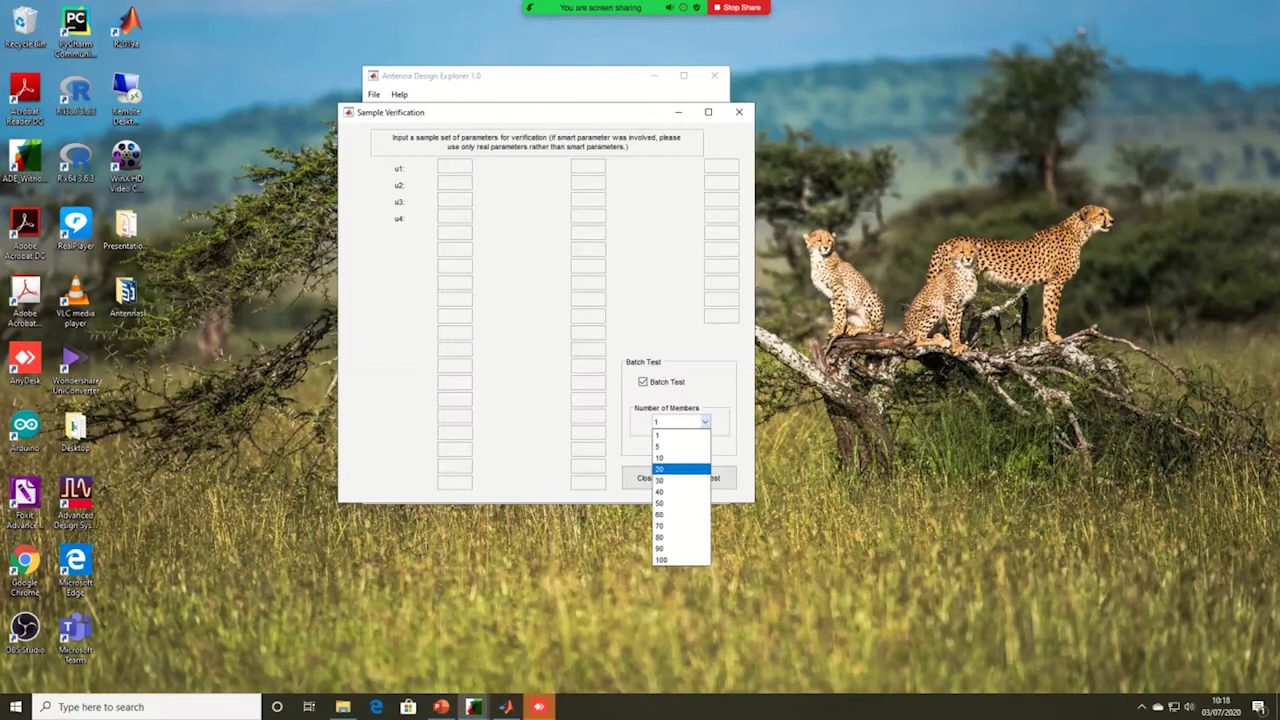
click(680, 469)
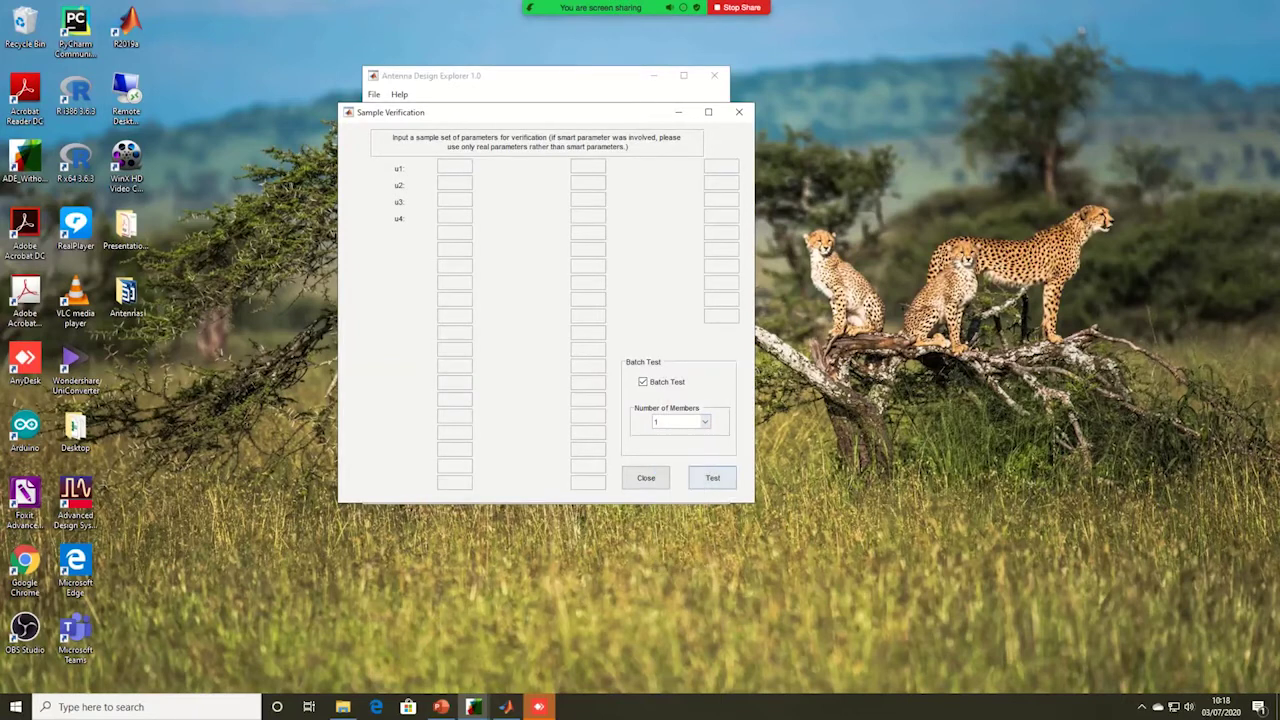
click(712, 477)
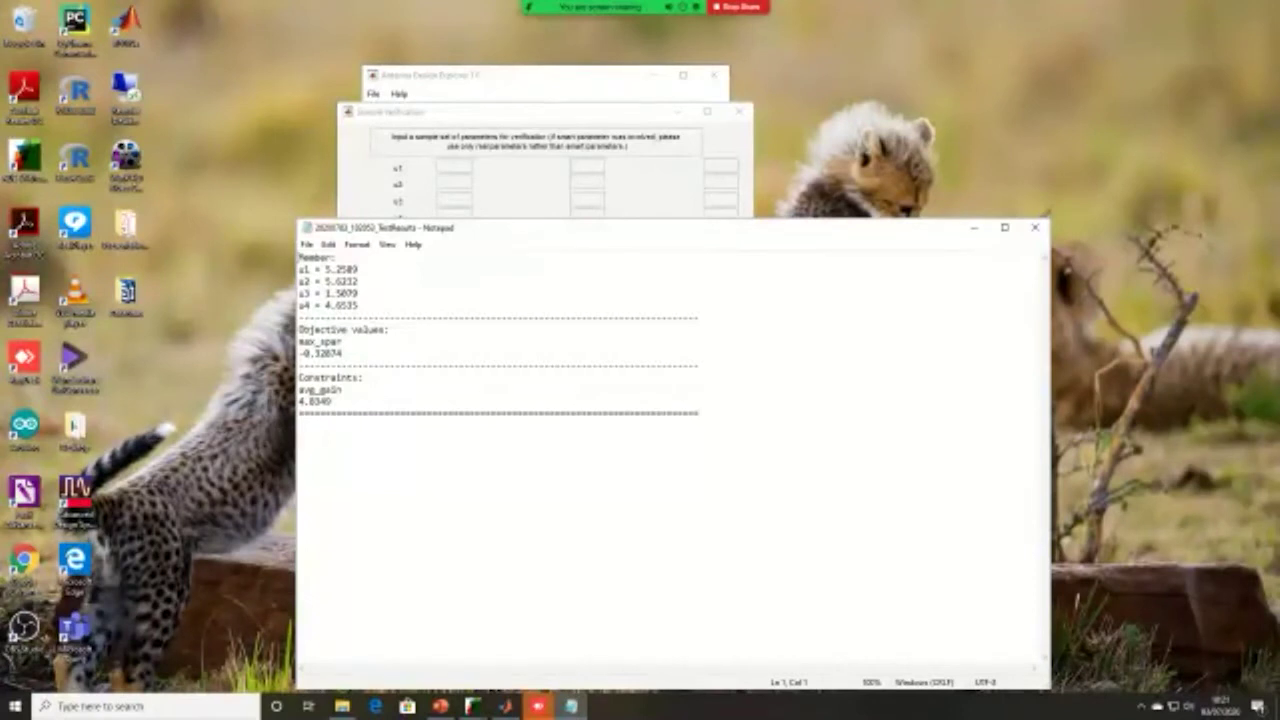
Step: Examine the max_spar and avg_gain values in the test results, then close the results and the sample verification
click(343, 353)
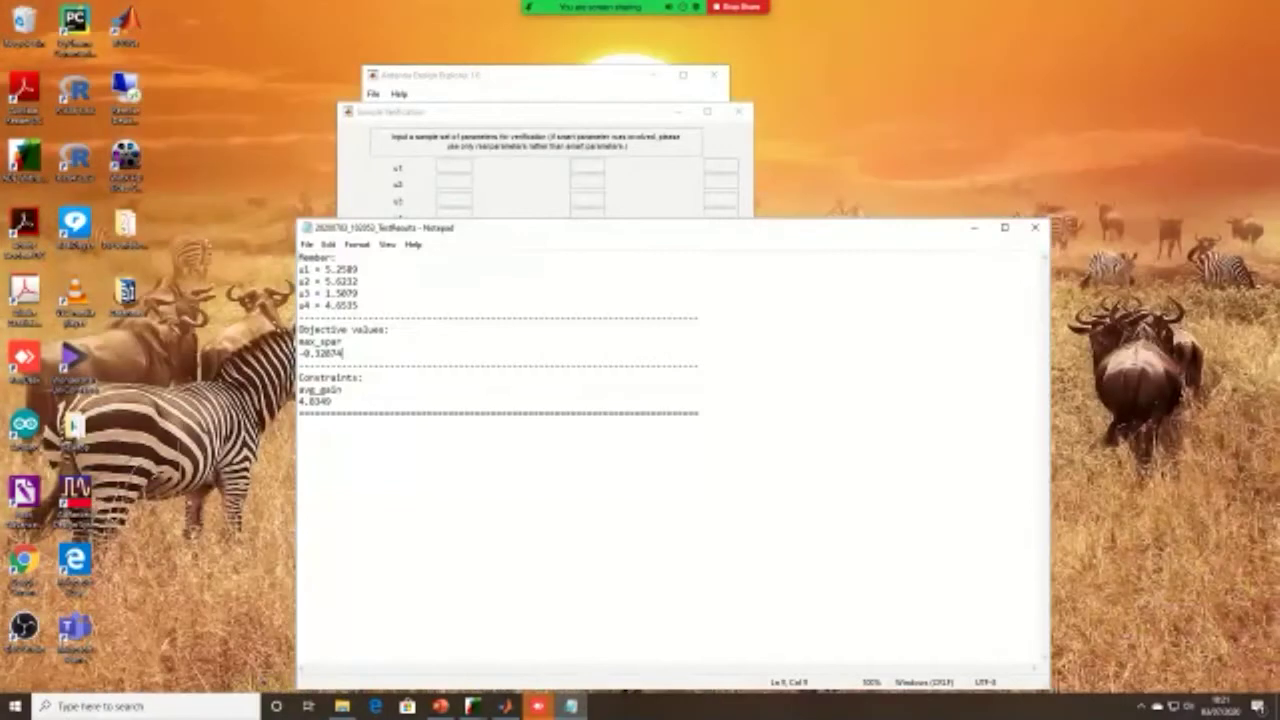
drag(343, 353, 299, 353)
drag(332, 401, 299, 401)
click(330, 401)
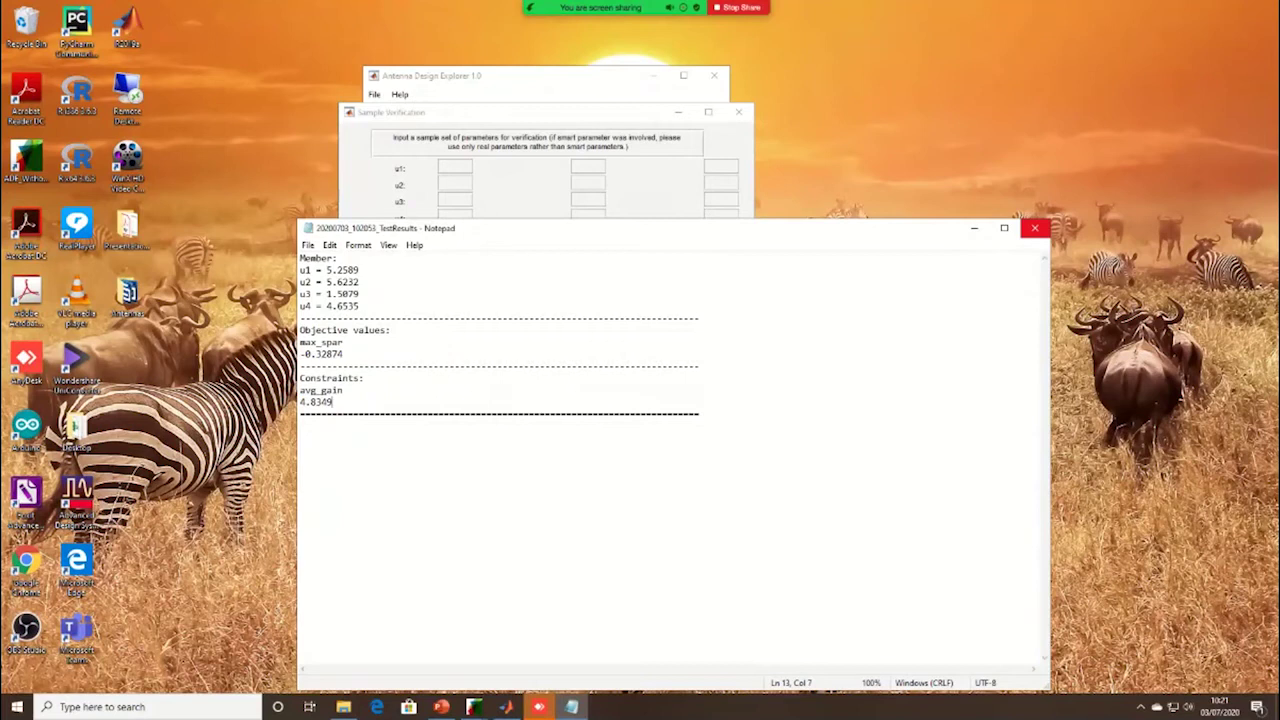
click(1034, 228)
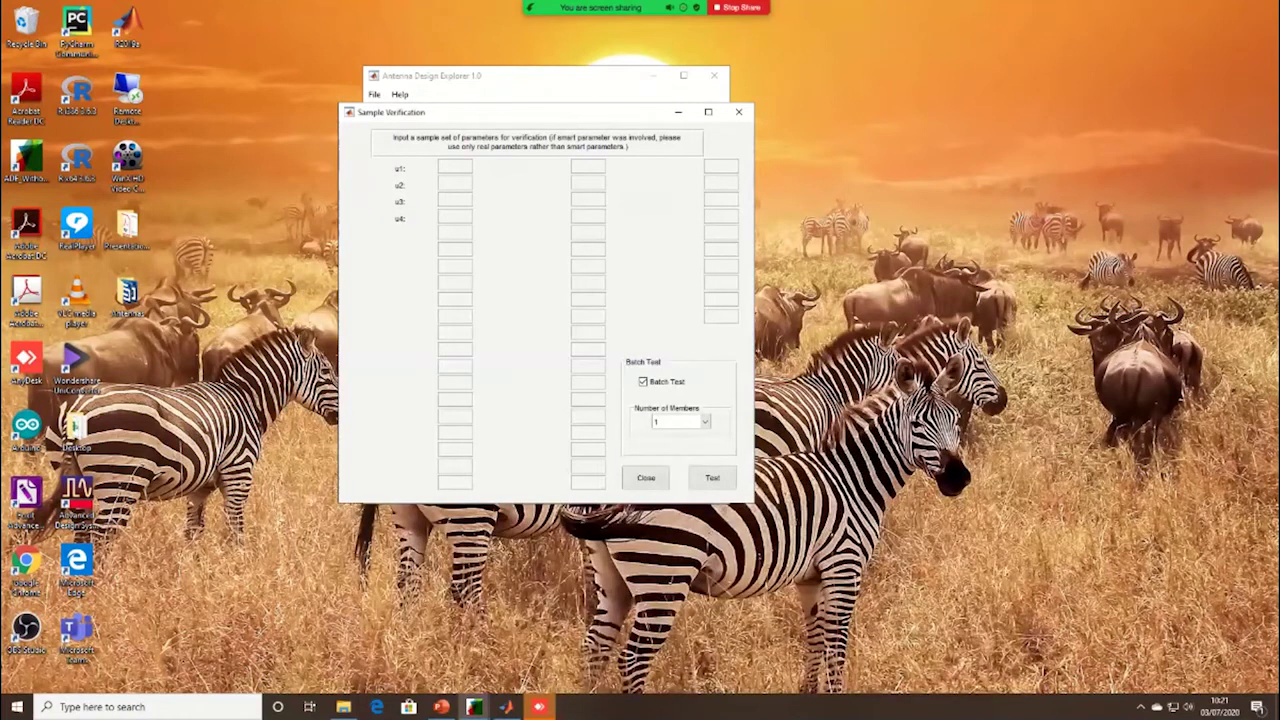
click(738, 111)
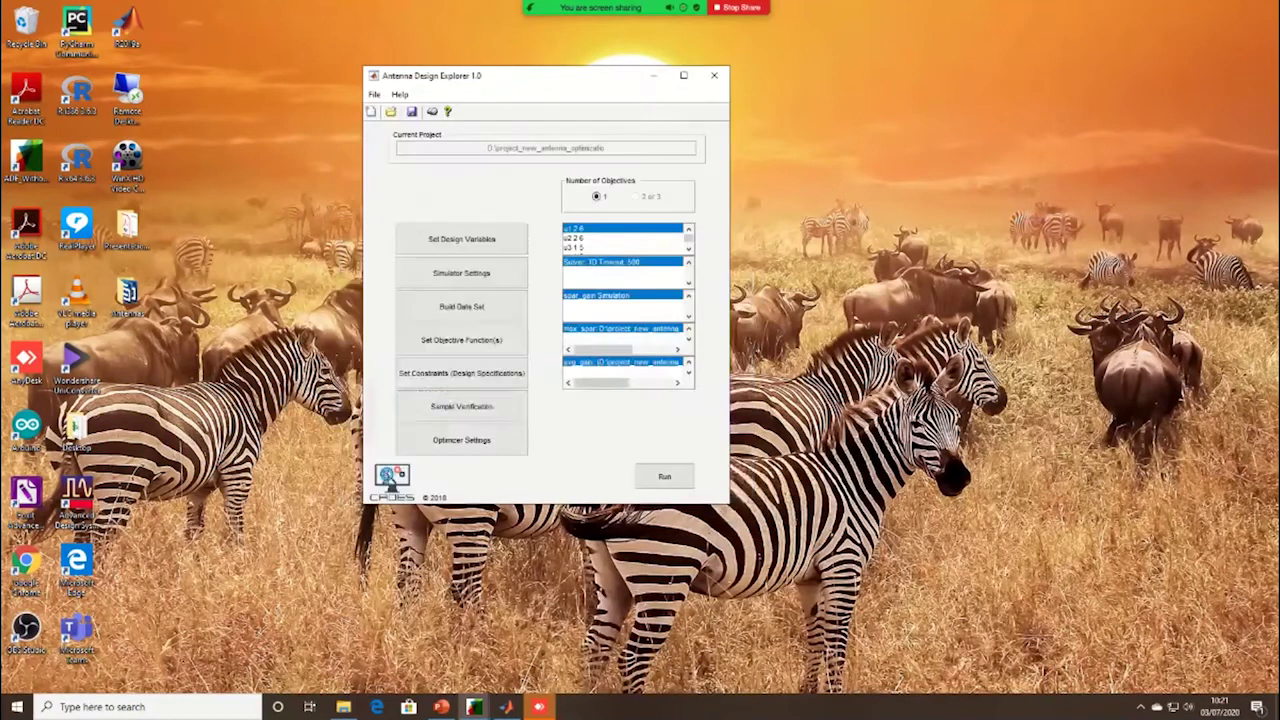
Step: Start opening another project and inspect the files in the project_YUA and project_new_antenna_optimization folders on drive D
click(390, 111)
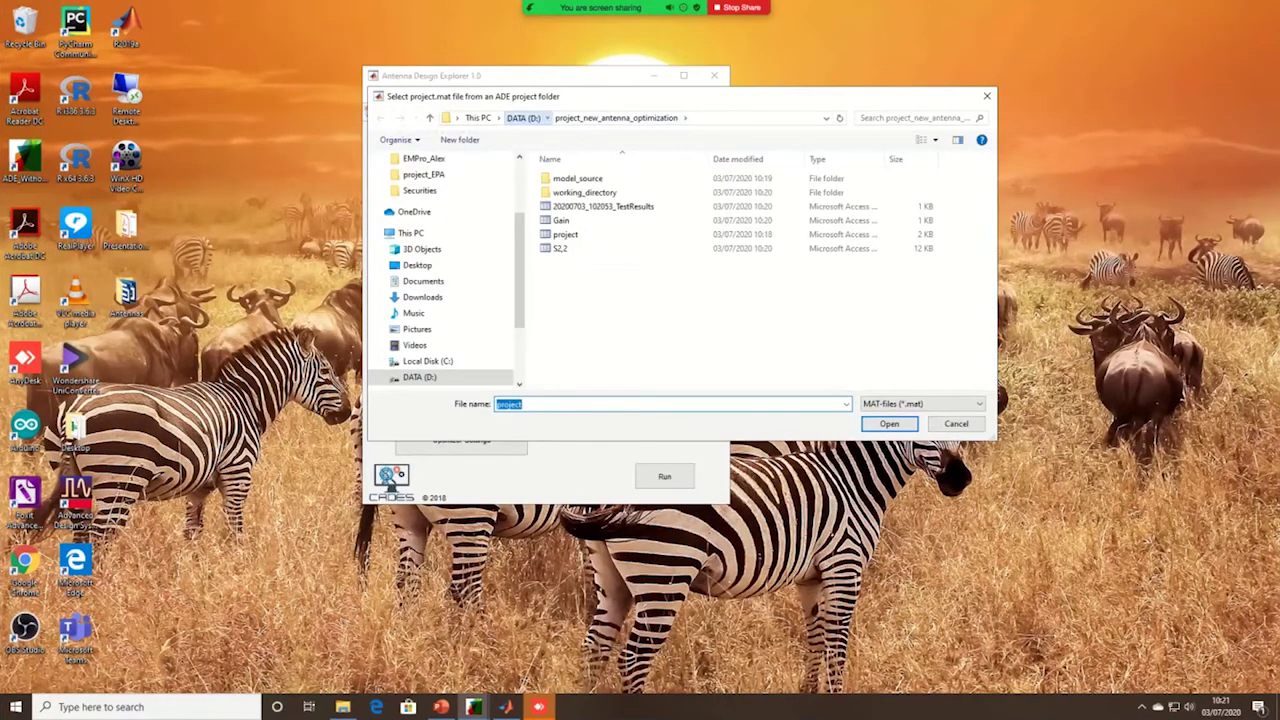
click(522, 117)
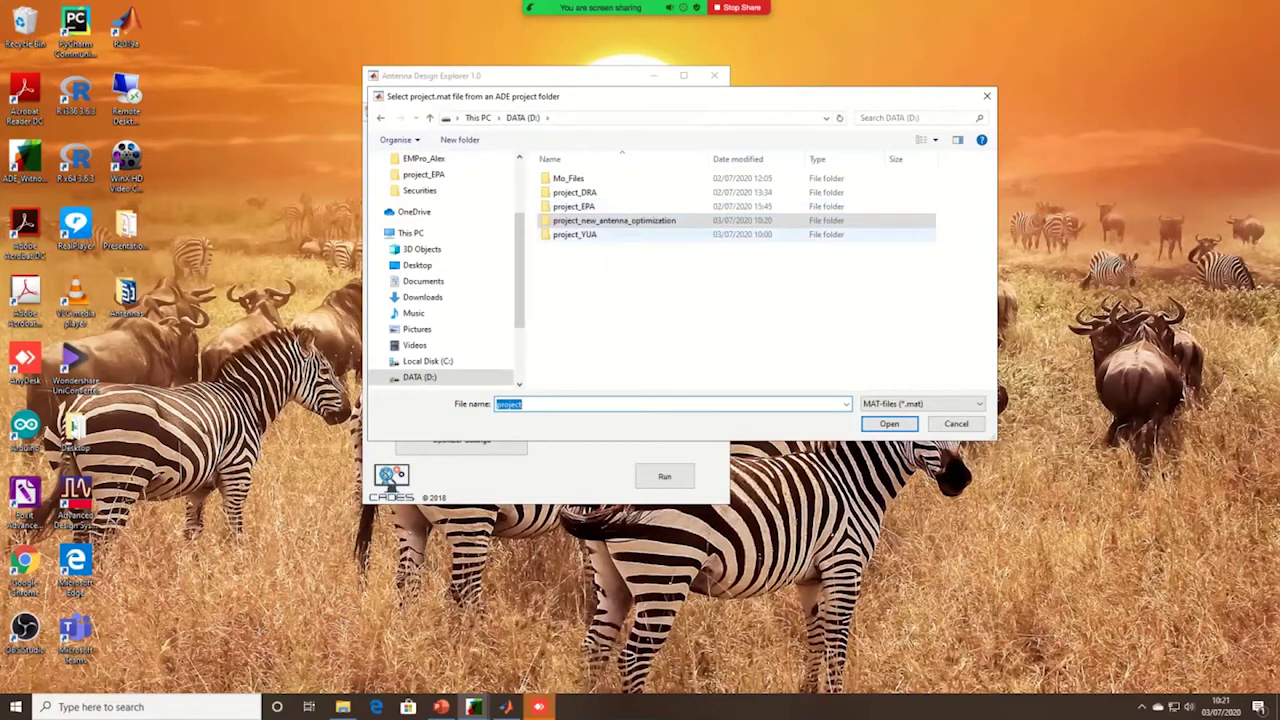
double_click(576, 234)
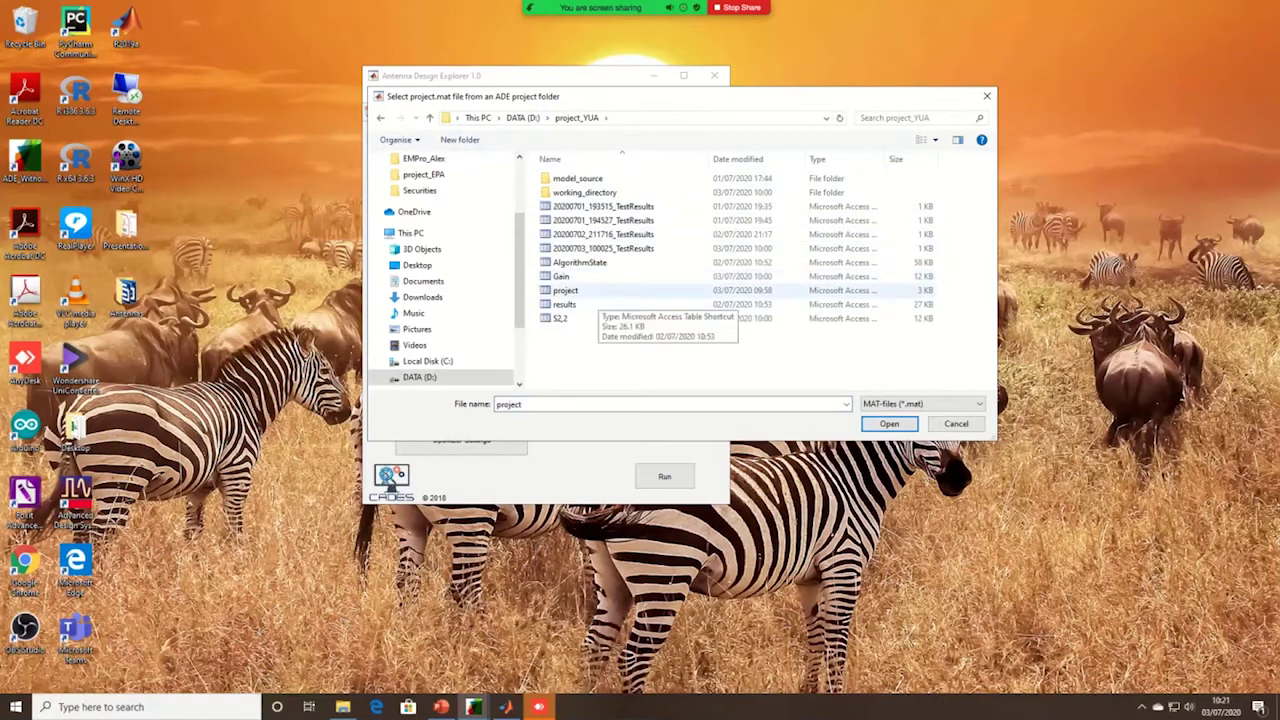
click(590, 291)
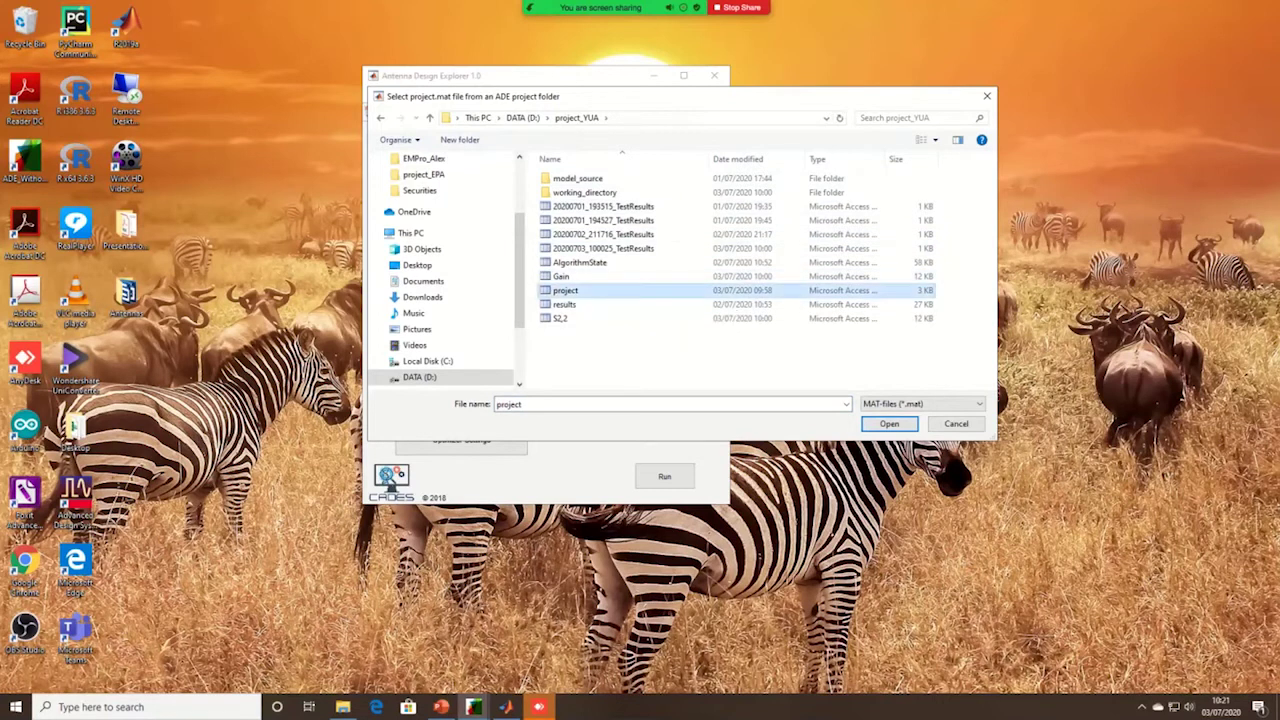
drag(480, 99, 530, 135)
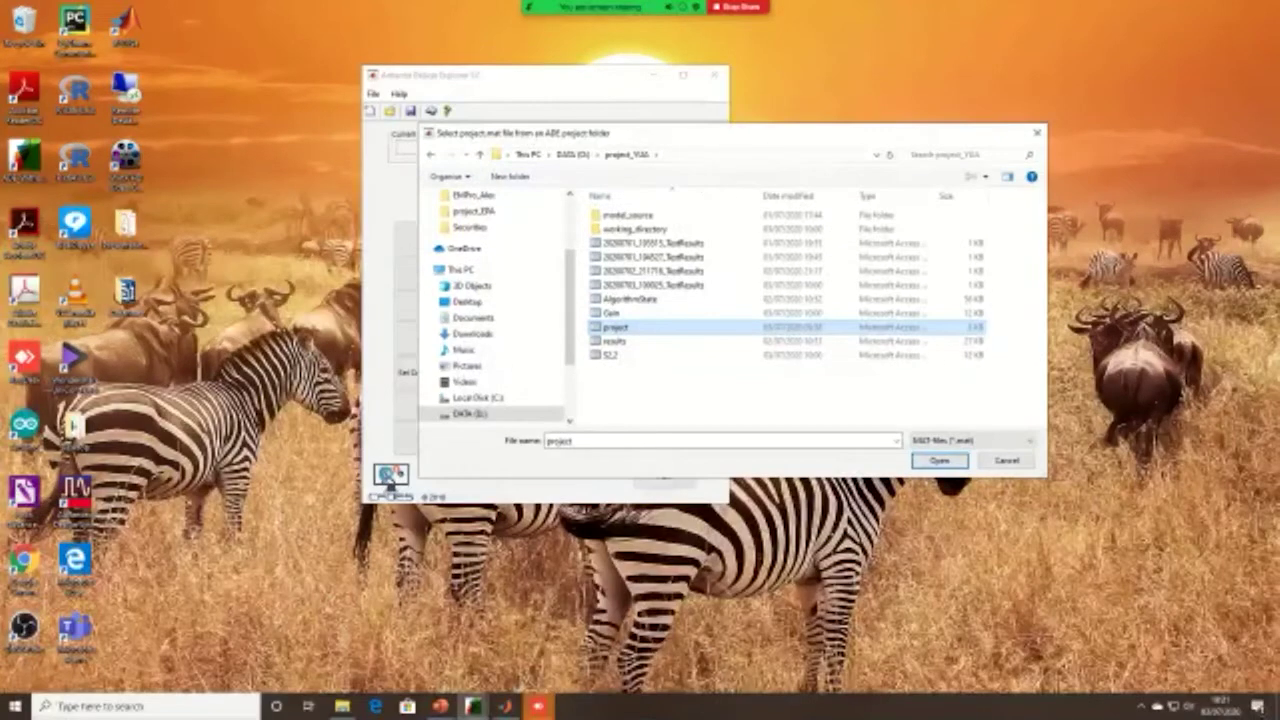
click(573, 155)
double_click(640, 257)
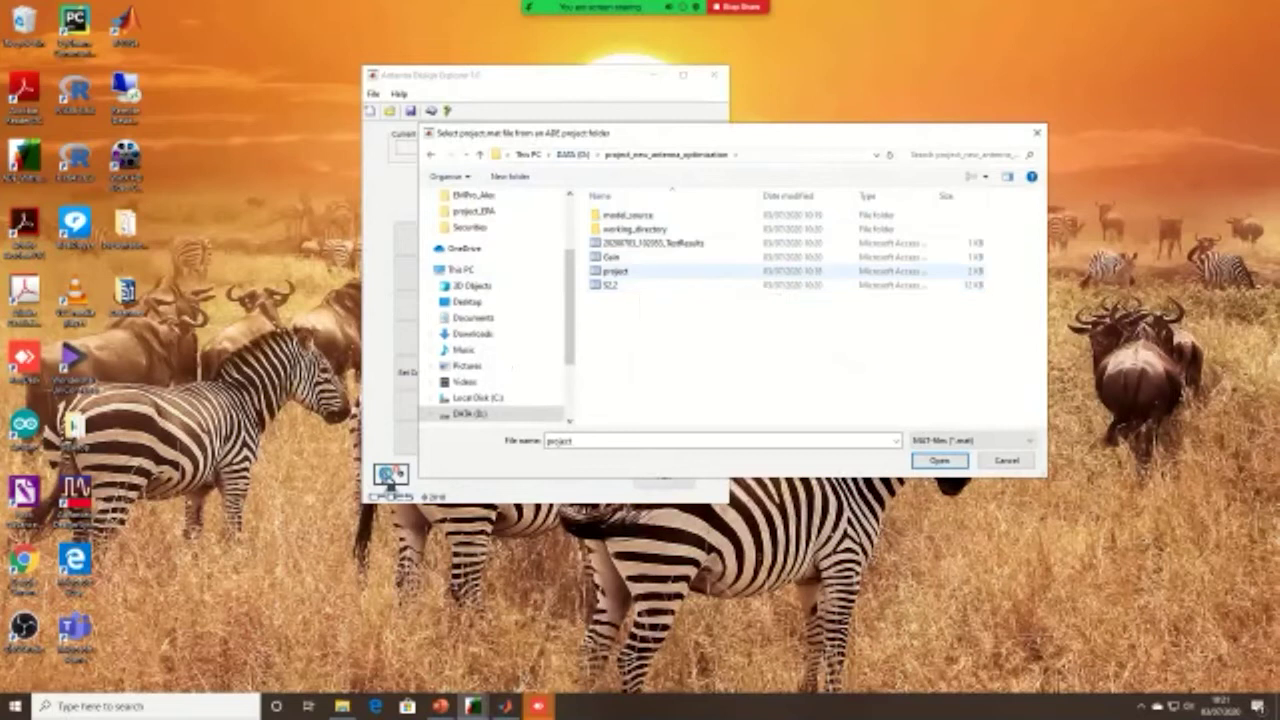
click(626, 271)
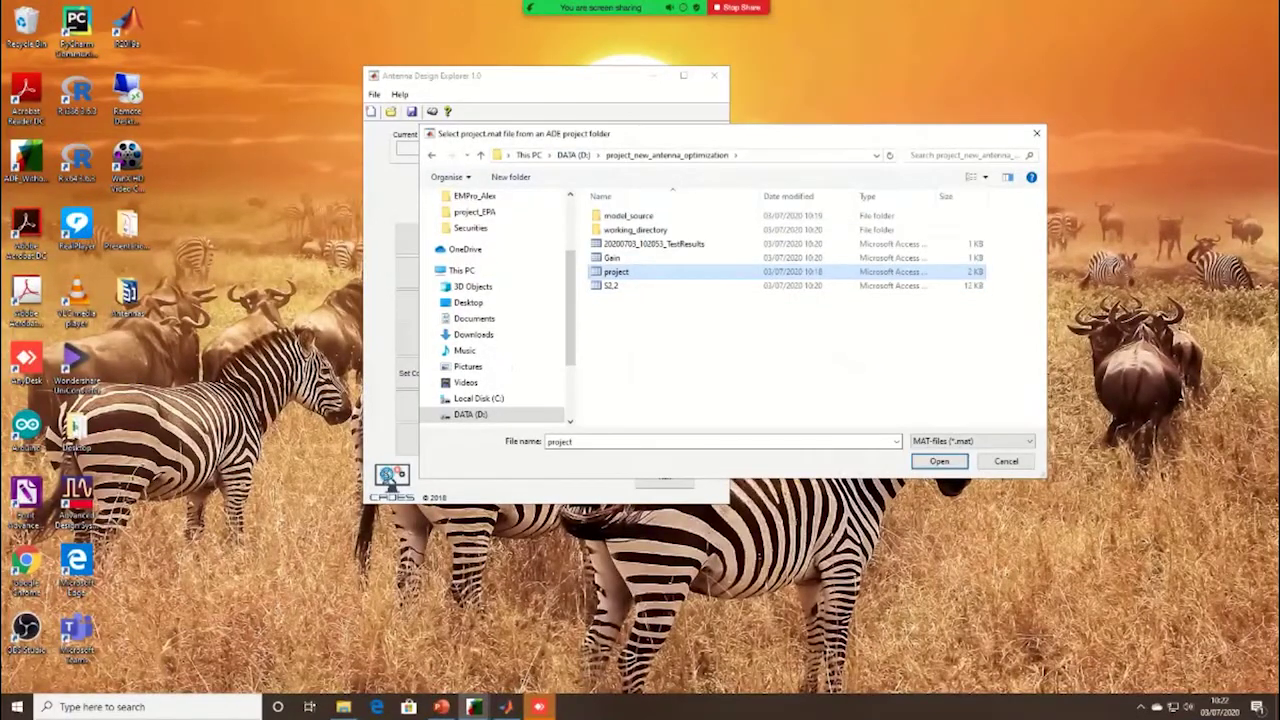
Step: Open the project file from the project_YUA folder on drive D
key(alt+Up)
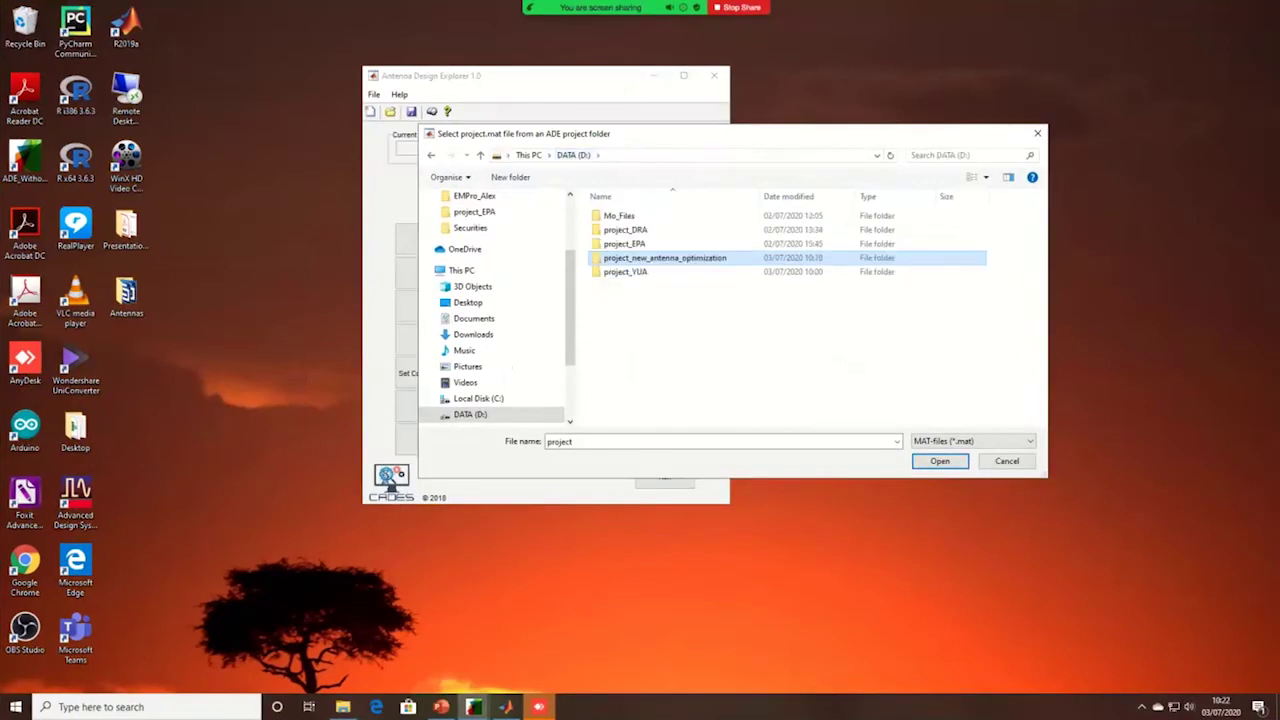
key(Down)
key(Return)
key(Down)
key(Down)
key(Down)
key(Down)
key(Down)
key(Down)
key(Down)
key(Down)
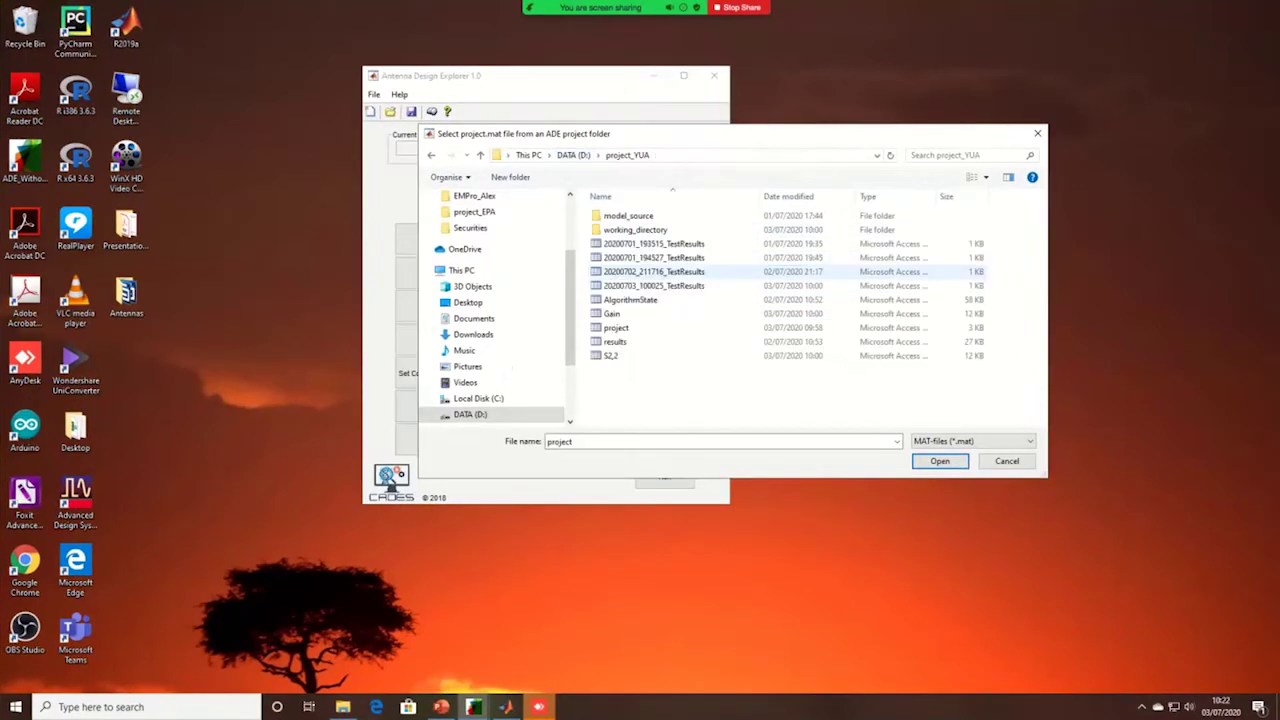
click(616, 328)
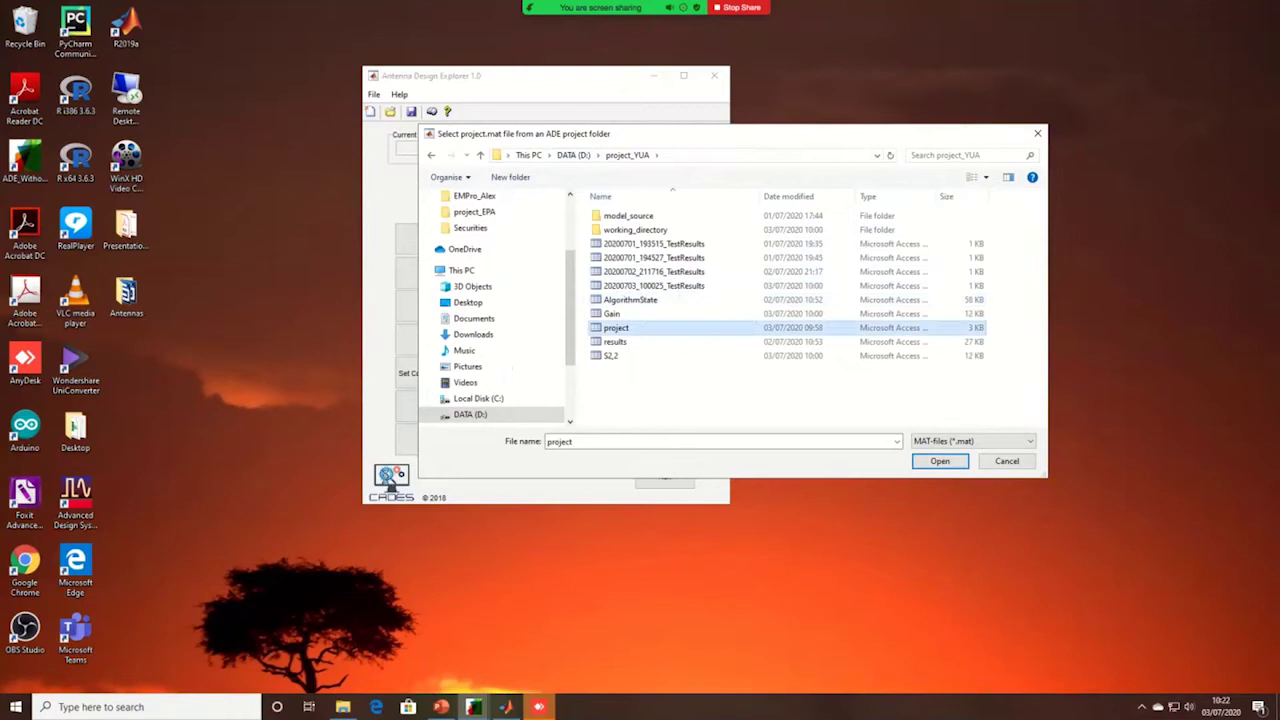
click(939, 461)
key(Return)
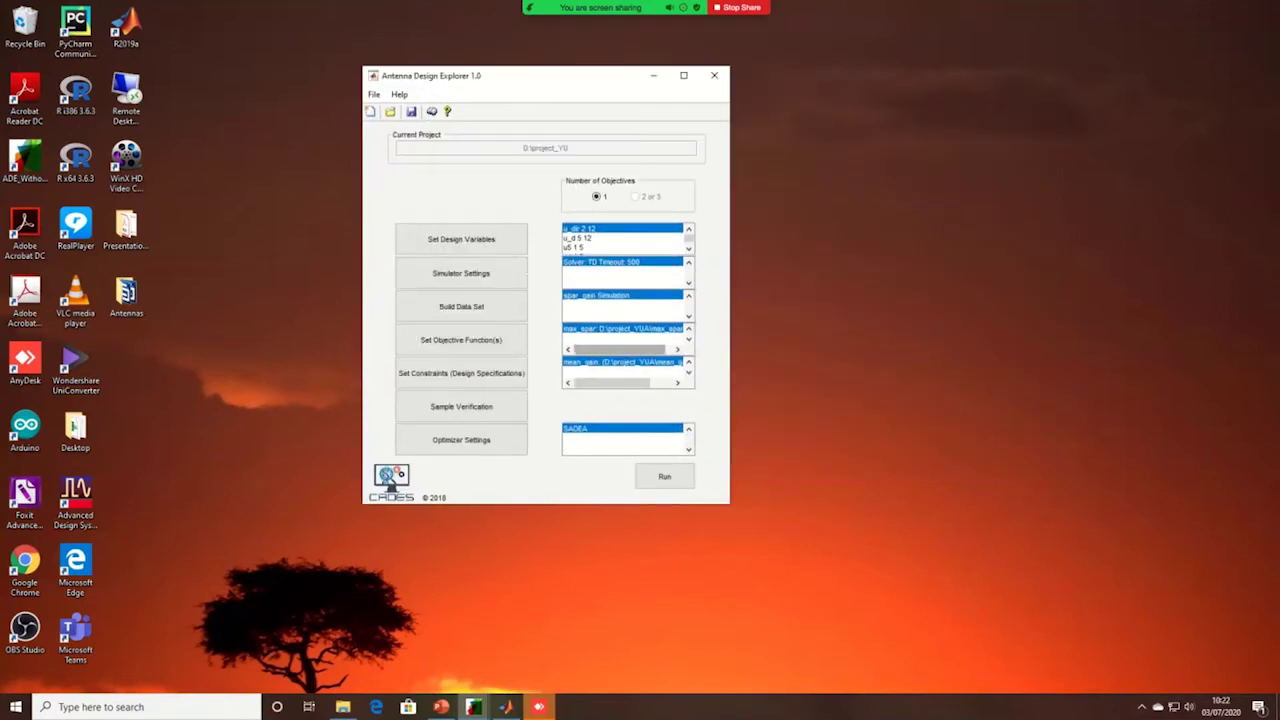
Step: Review the project's list of design variables and their bounds, then save and close it
click(461, 239)
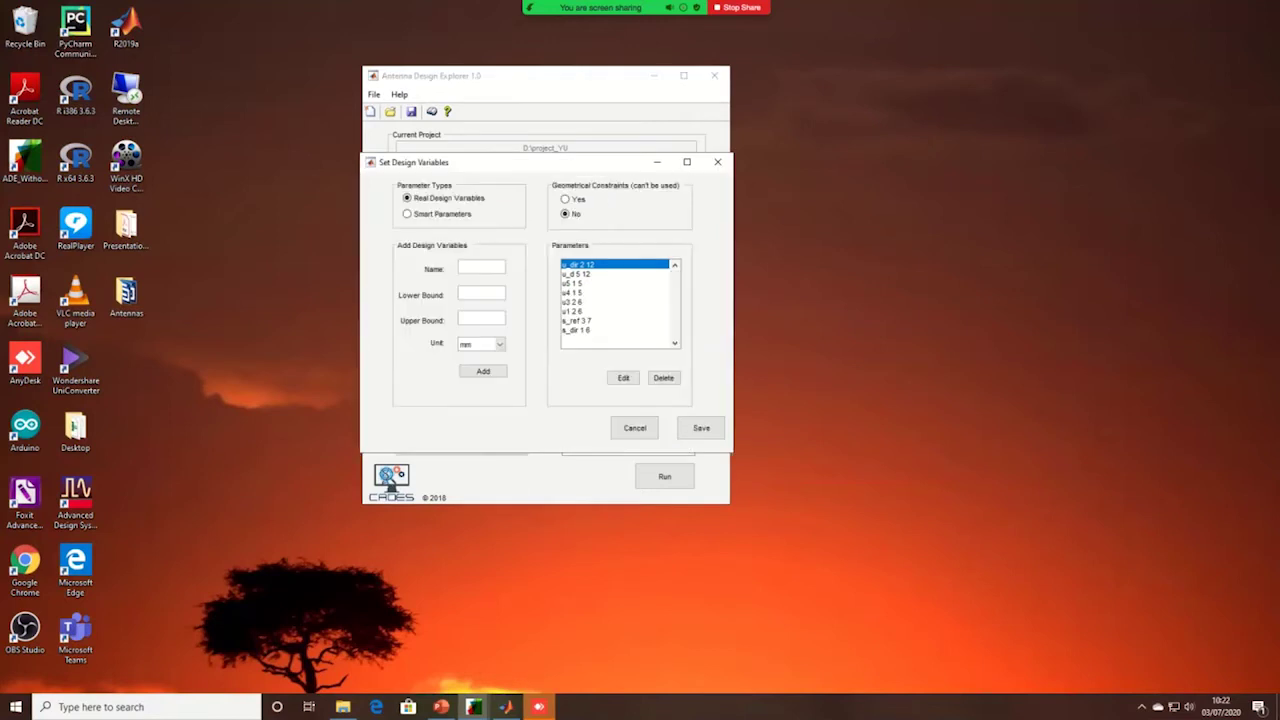
key(Down)
key(Down)
key(Down)
key(Down)
key(Down)
key(Down)
key(Down)
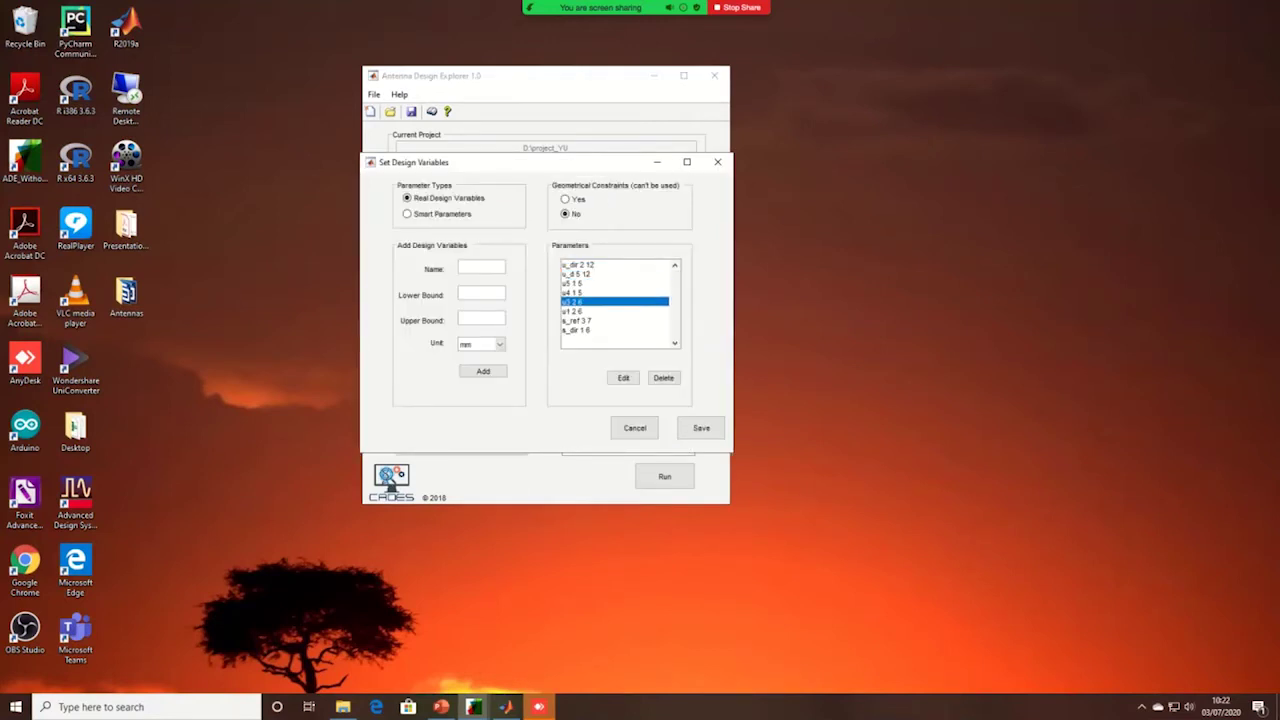
click(700, 428)
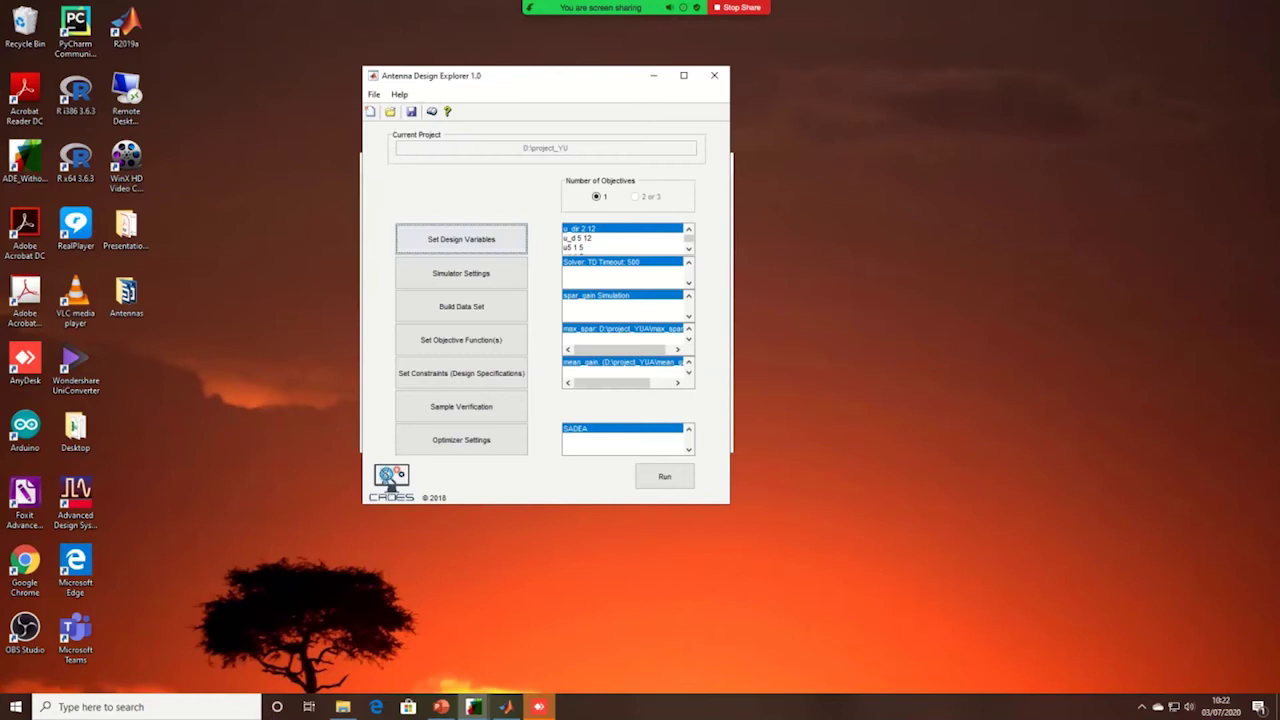
Step: Open the max_spar objective function file to review its code, then close the file and the objective function settings
key(Tab)
key(Tab)
key(Tab)
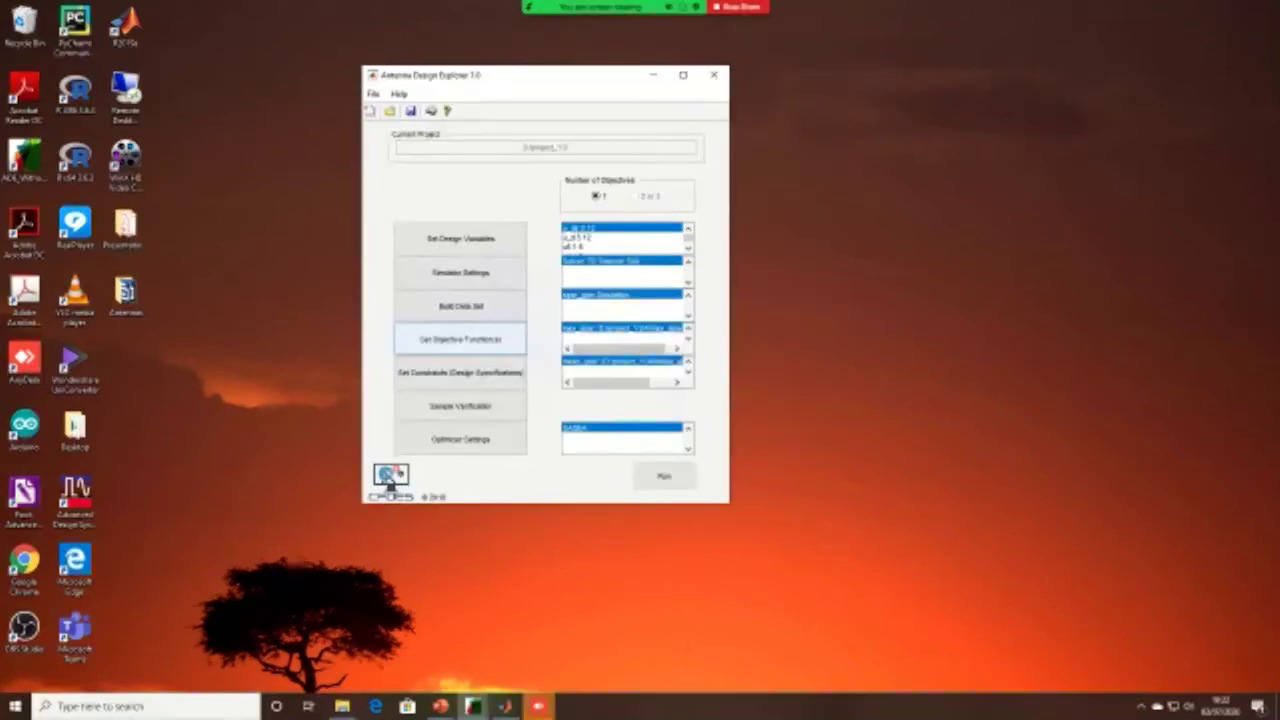
key(Tab)
key(shift+Tab)
key(space)
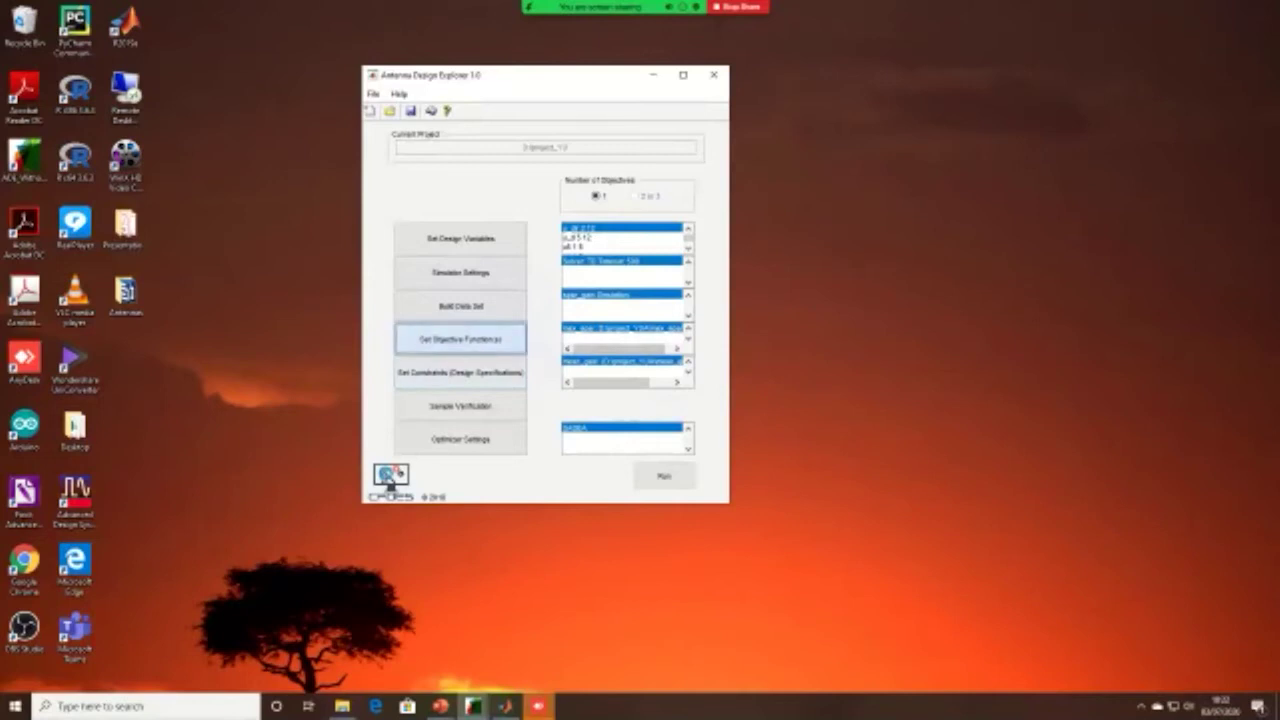
key(Tab)
key(space)
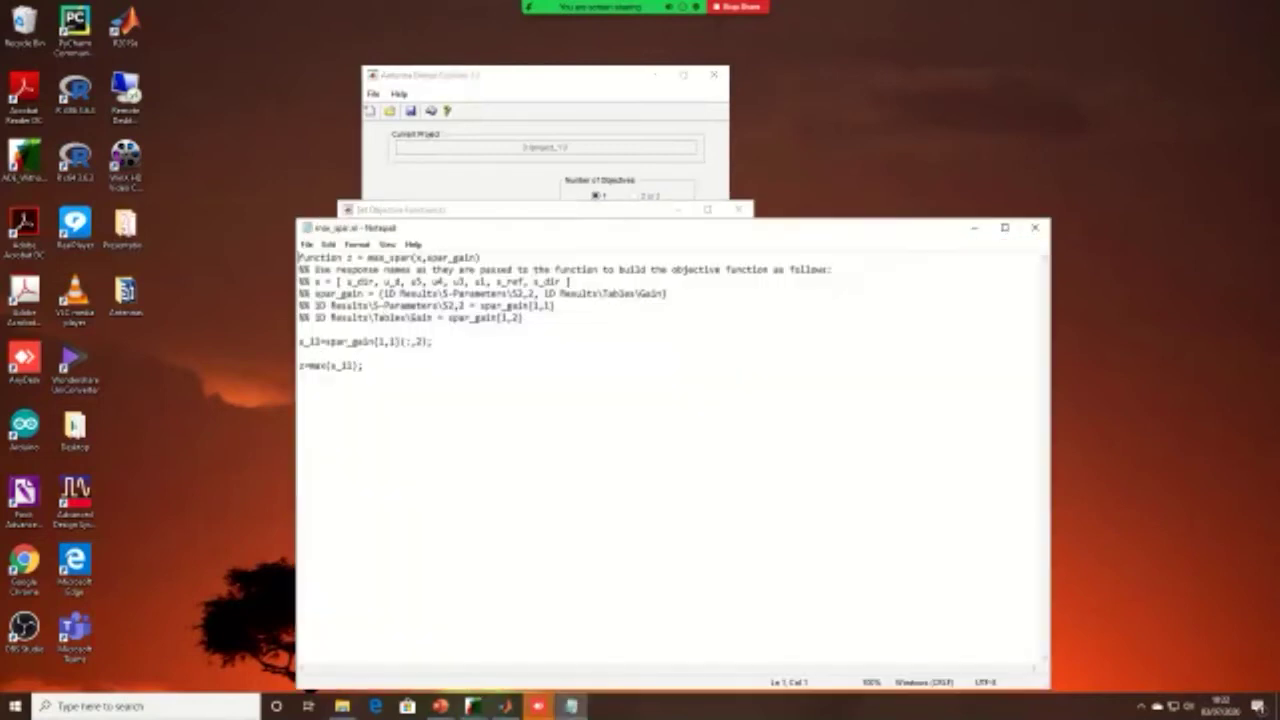
click(363, 365)
click(1035, 228)
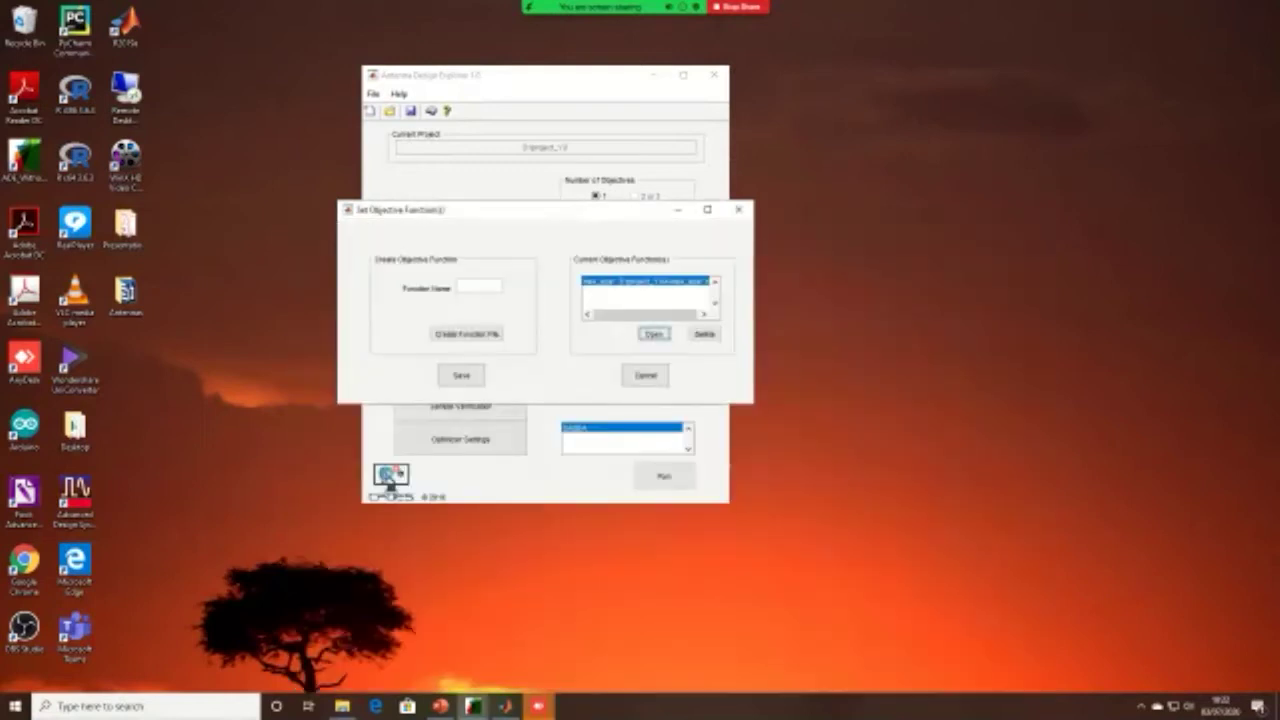
click(738, 209)
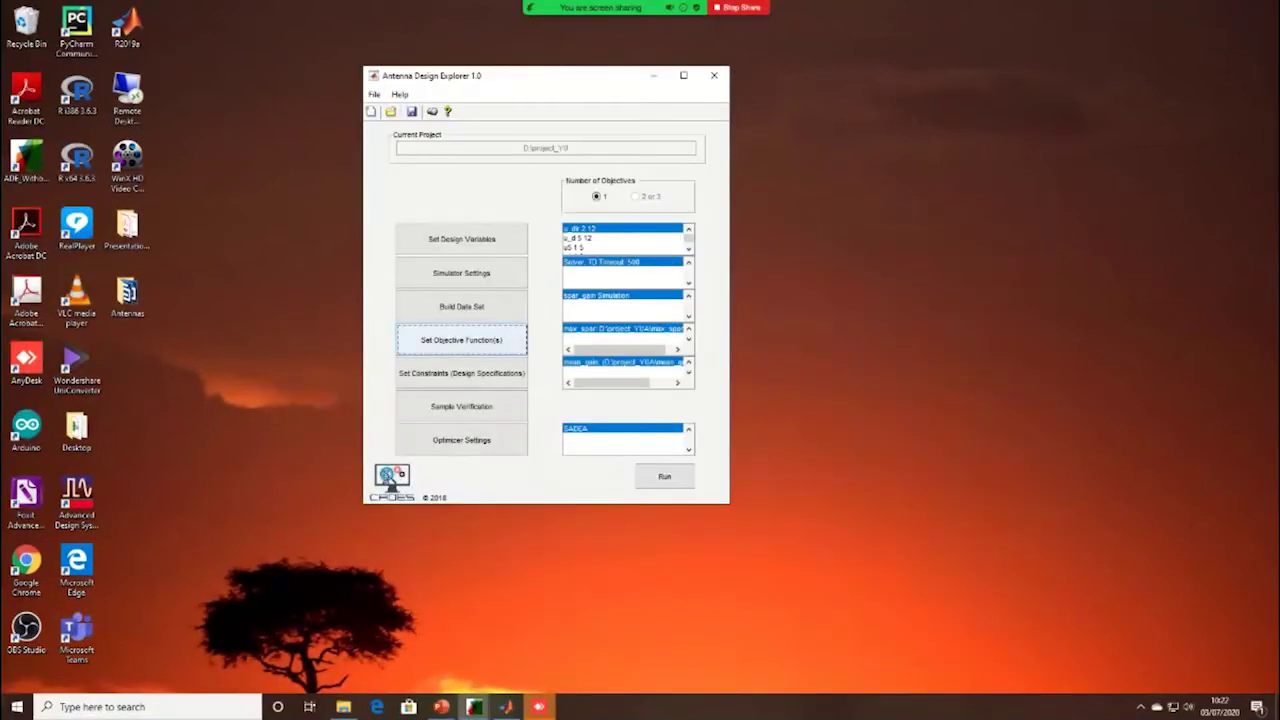
Step: Open the mean_gain constraint's function file to review its code, then close the file
click(460, 371)
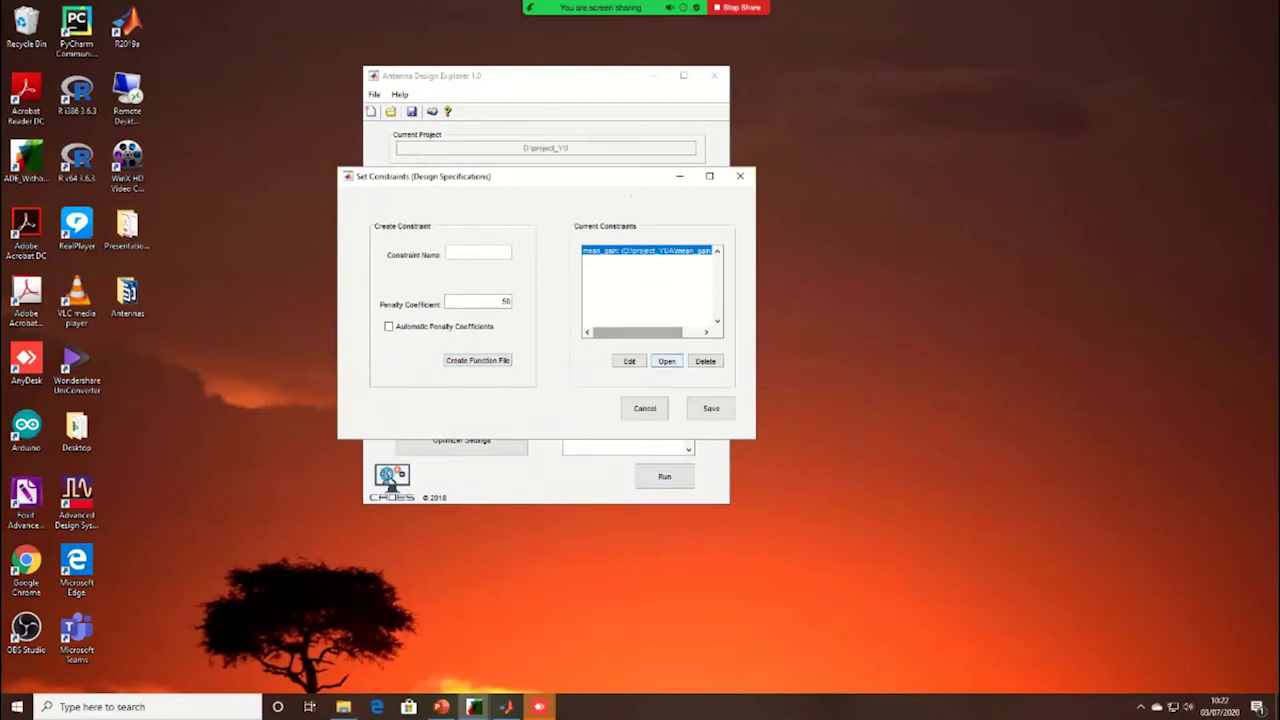
click(666, 361)
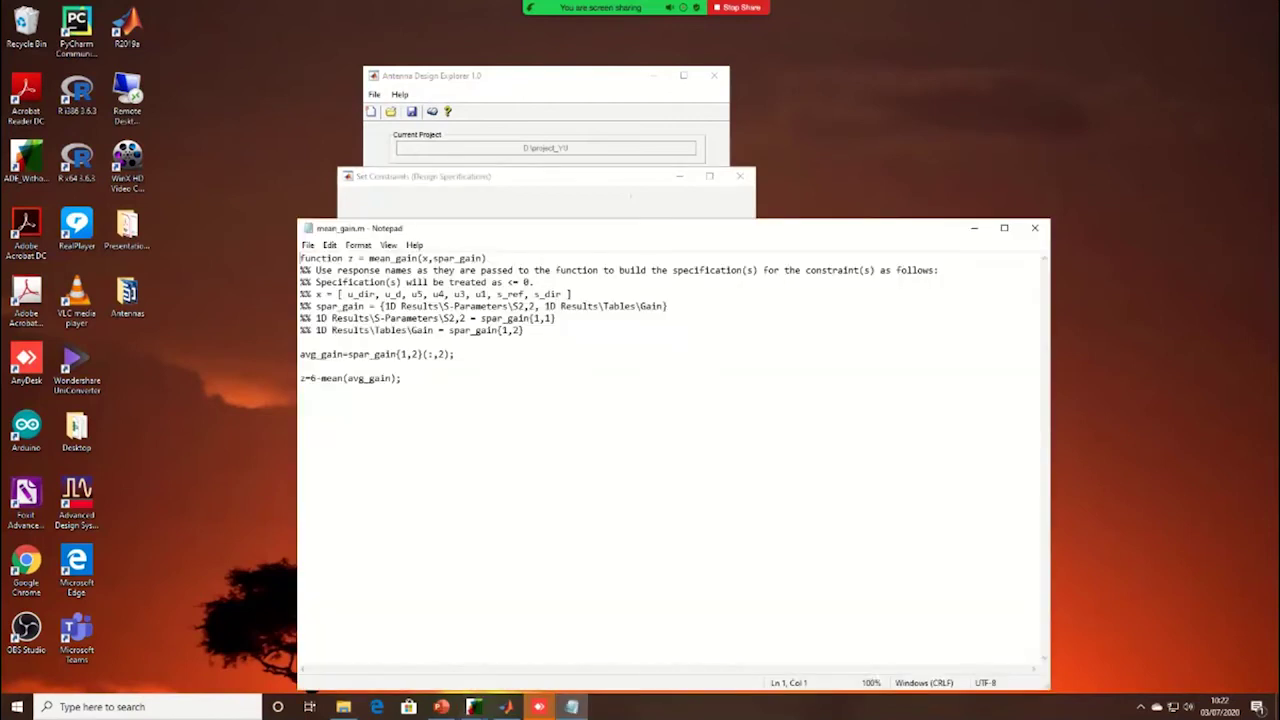
click(401, 378)
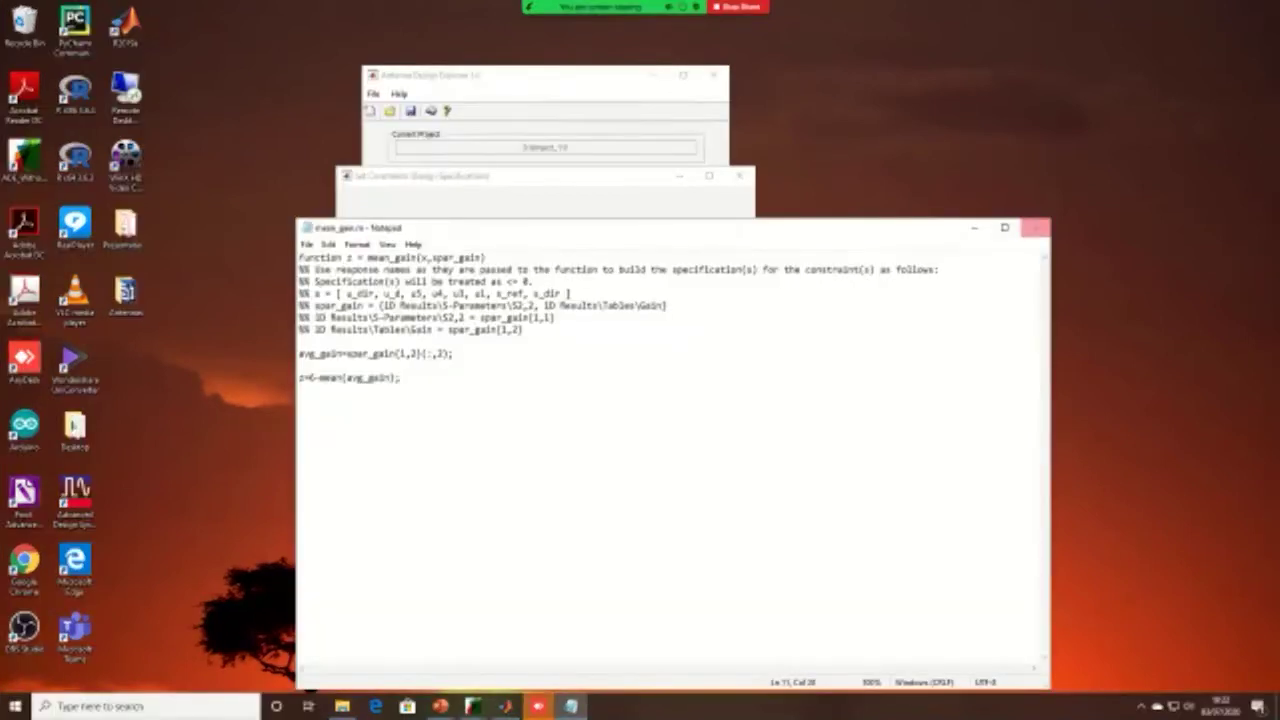
click(1036, 228)
Step: Switch to MATLAB, make project_YUA the current folder and close getTestValuesForproject_YUA.m
click(679, 176)
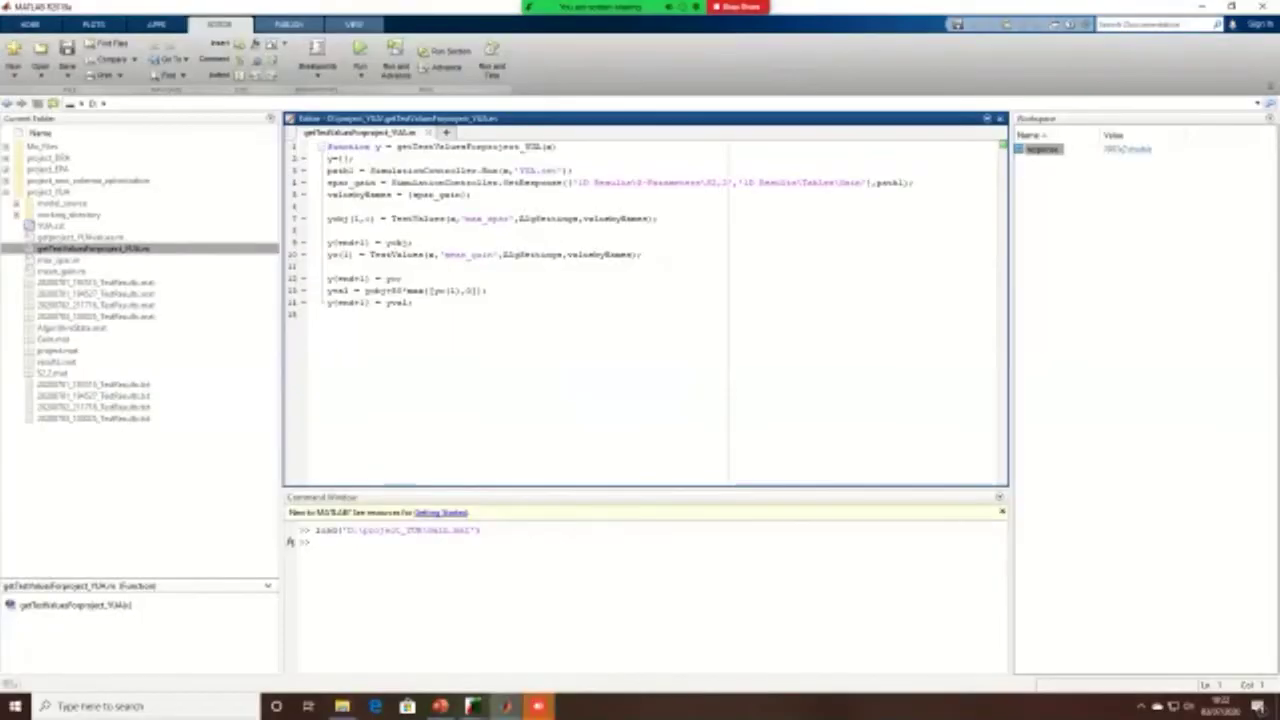
double_click(48, 192)
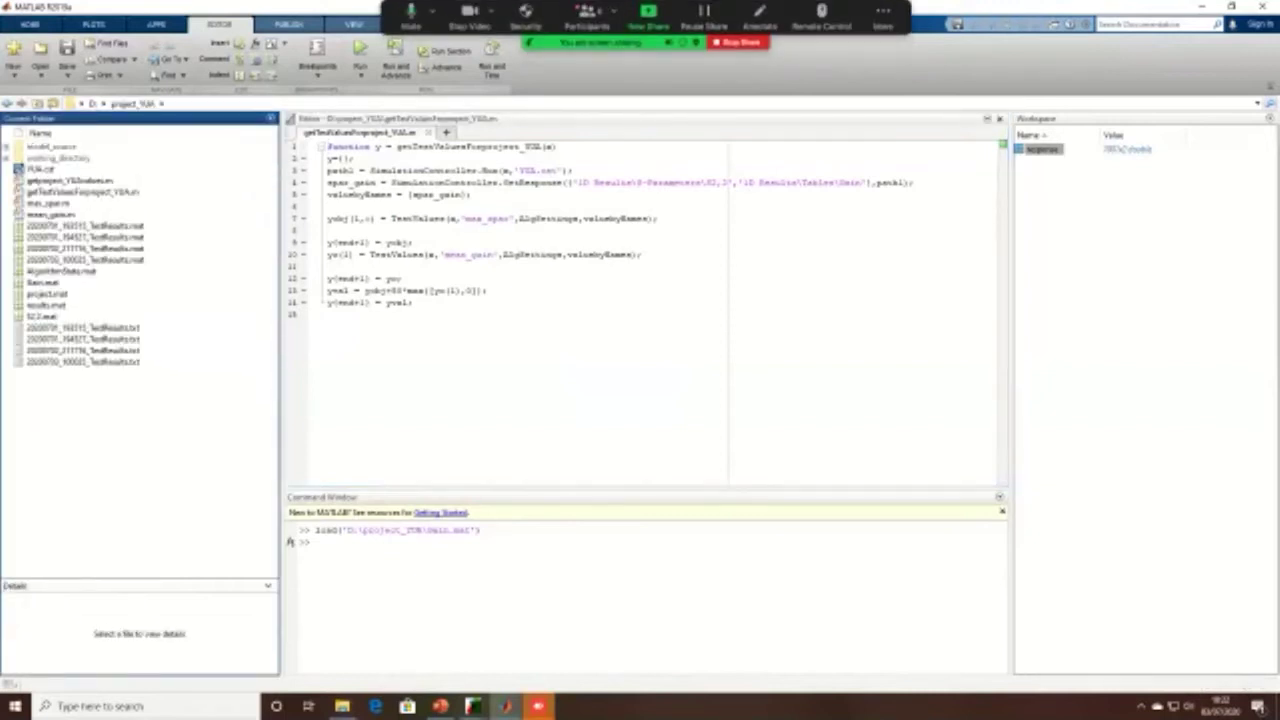
click(429, 132)
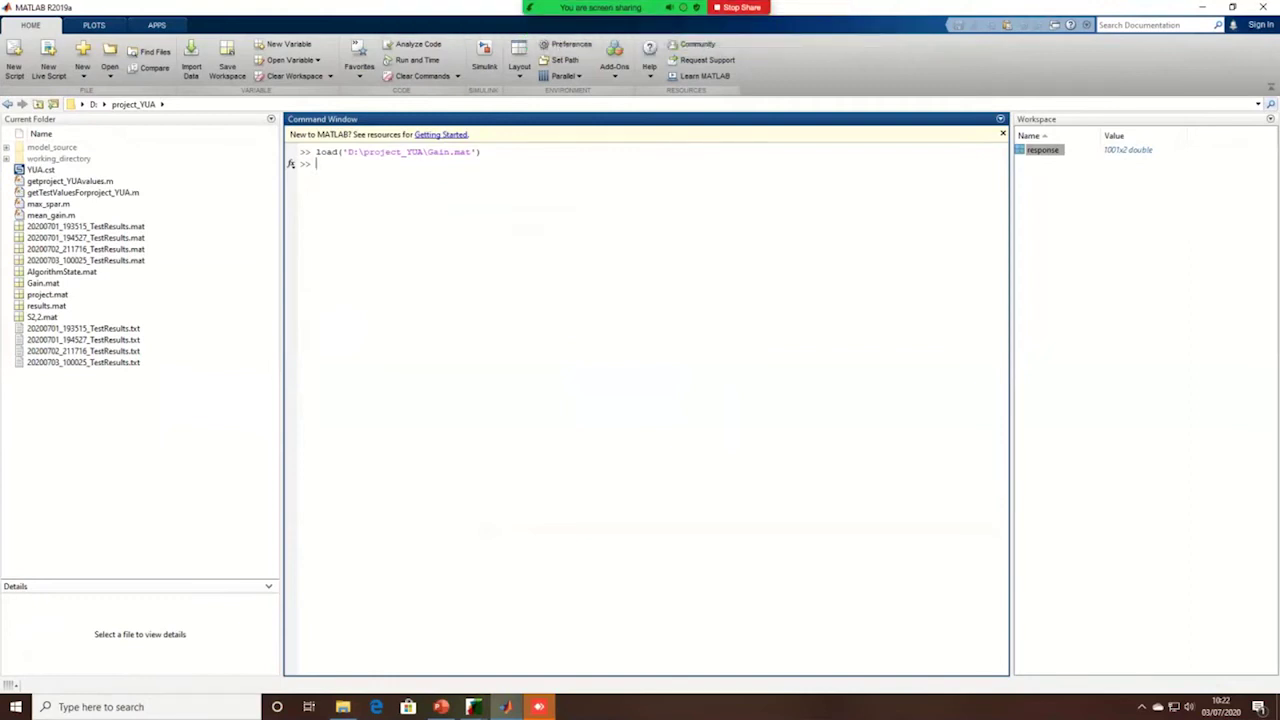
Step: Clear the MATLAB workspace, then load S2,2.mat and open its response variable
text(clear)
key(Return)
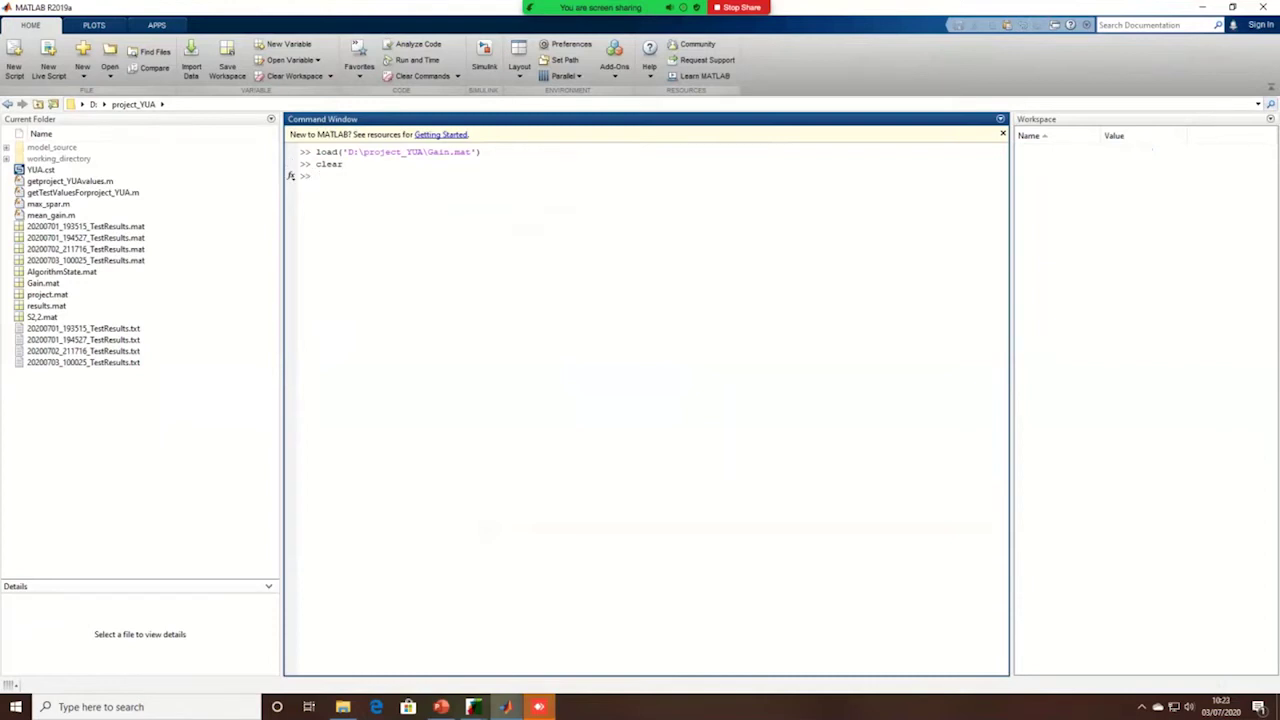
click(43, 283)
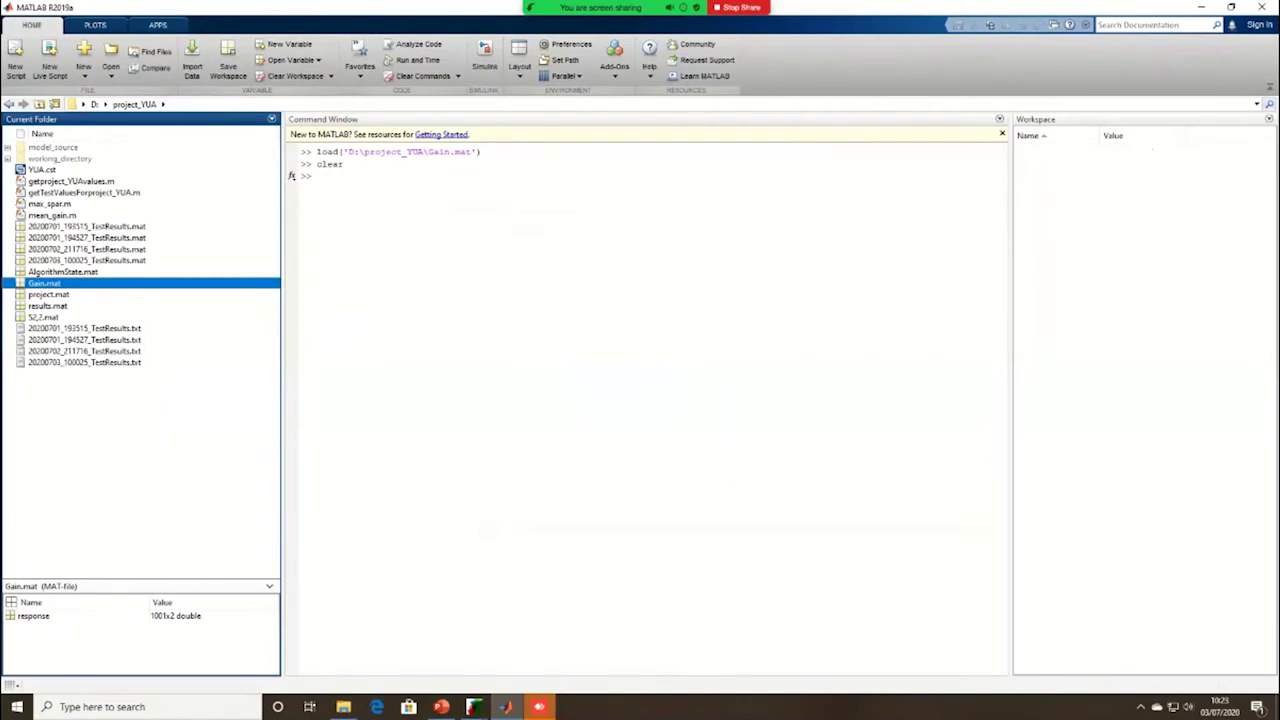
double_click(43, 317)
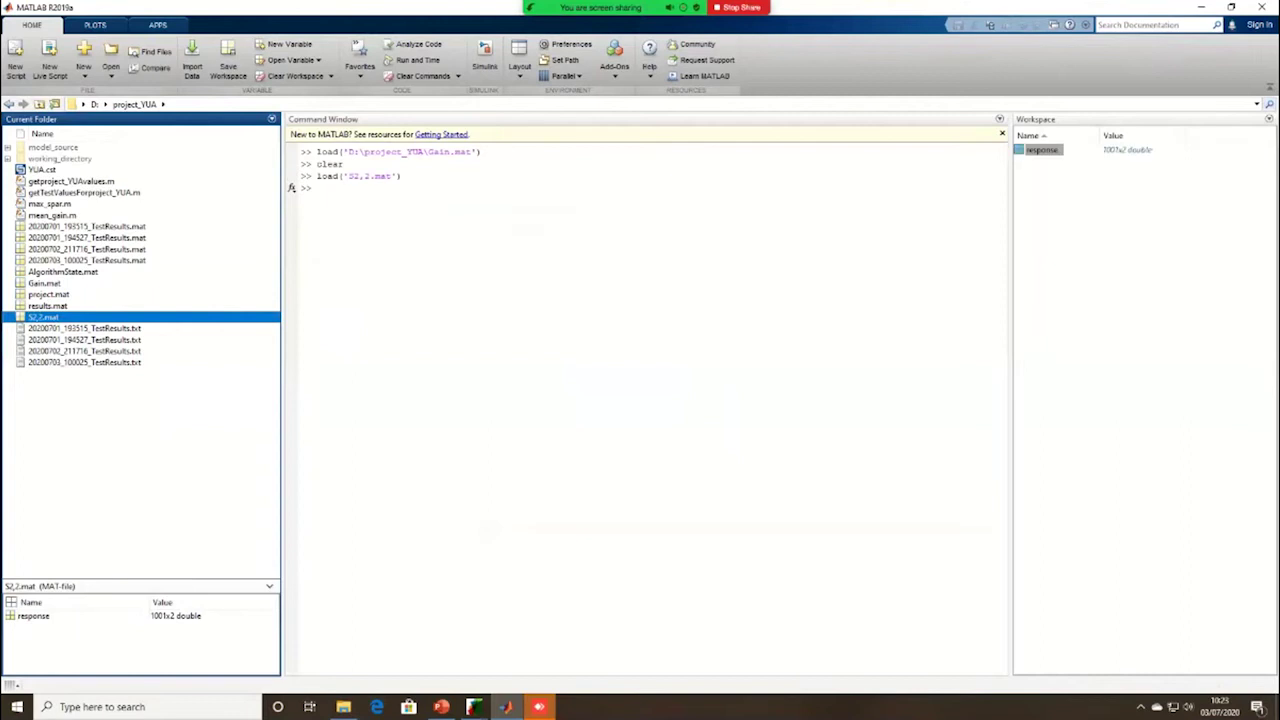
double_click(1042, 150)
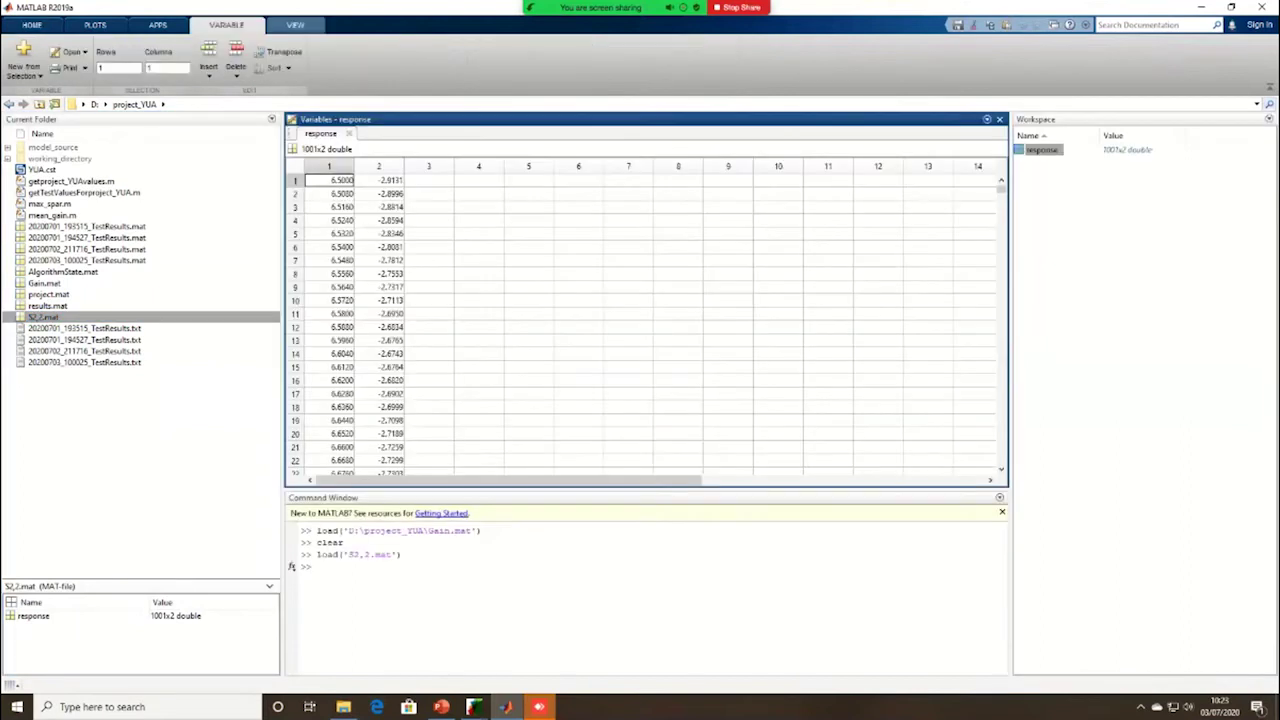
Step: Examine both columns of the response data, including the rows where the first column reaches 10.0040 and 11.0040
drag(330, 180, 335, 468)
drag(390, 201, 390, 388)
drag(1001, 198, 1001, 309)
scroll(645, 323, up, 2)
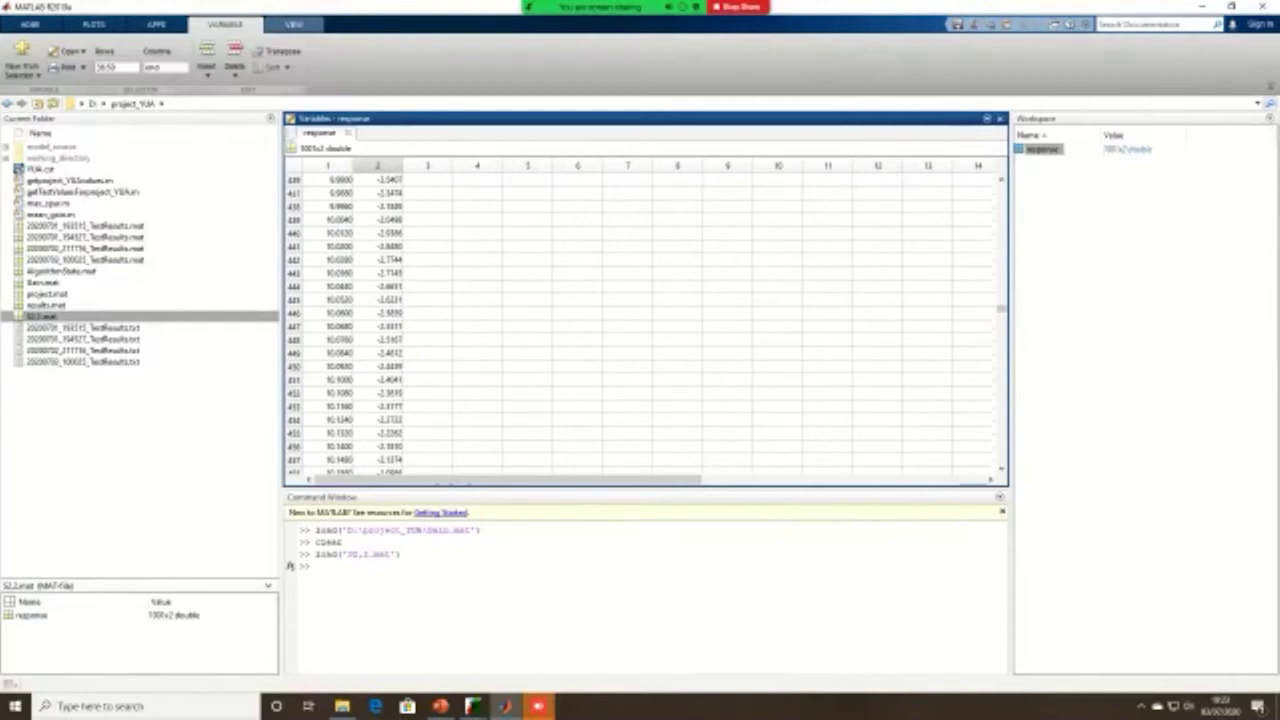
click(328, 219)
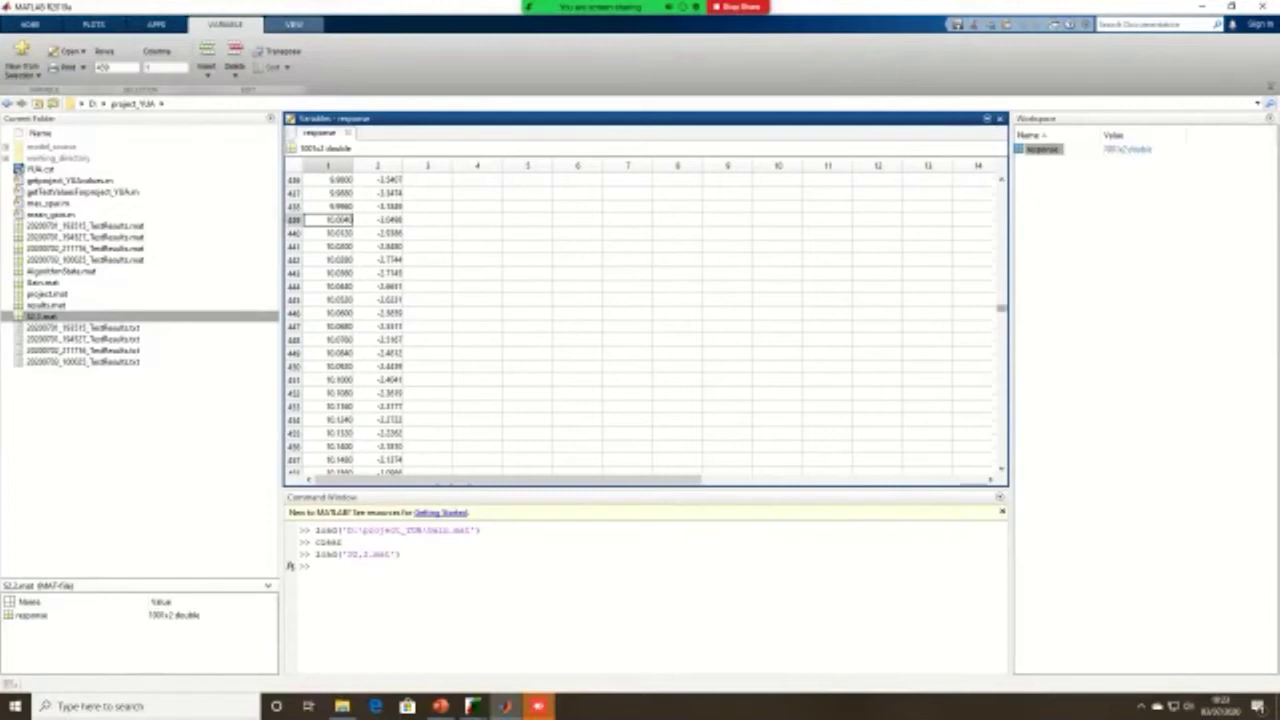
drag(1001, 308, 1001, 340)
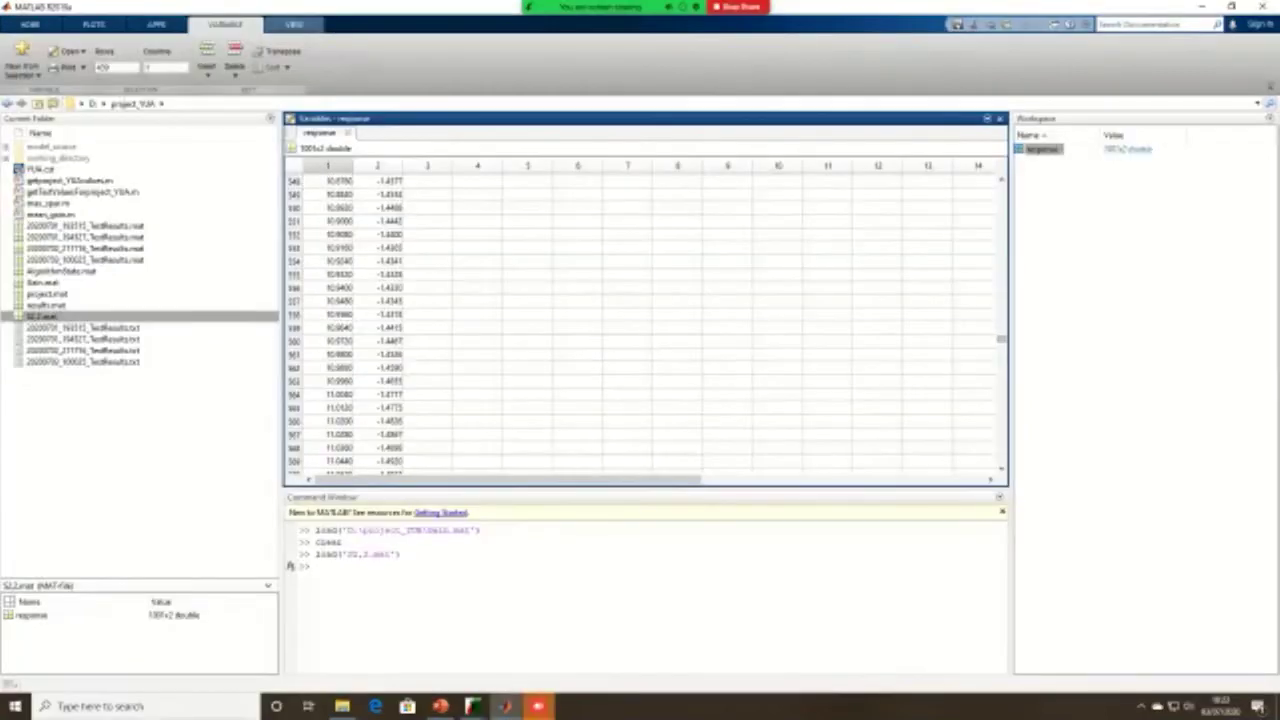
click(328, 394)
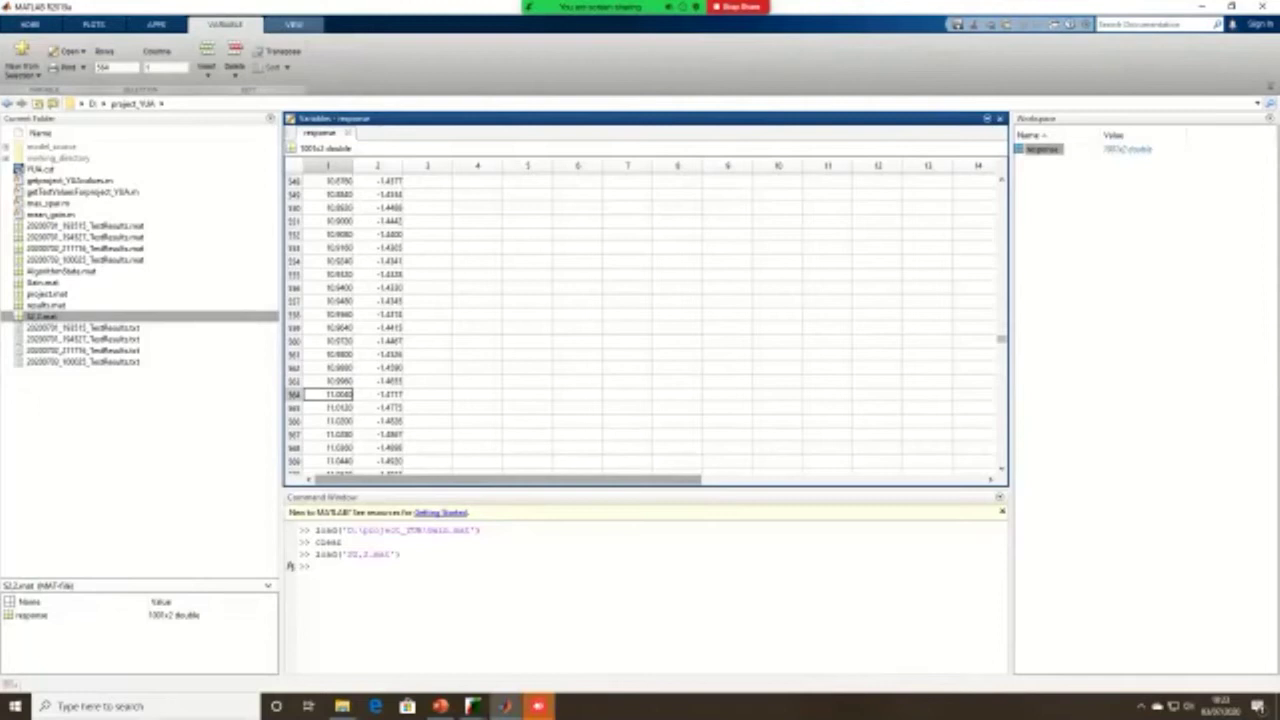
Step: Switch back to the constraint settings window of Antenna Design Explorer
mouse_move(473, 706)
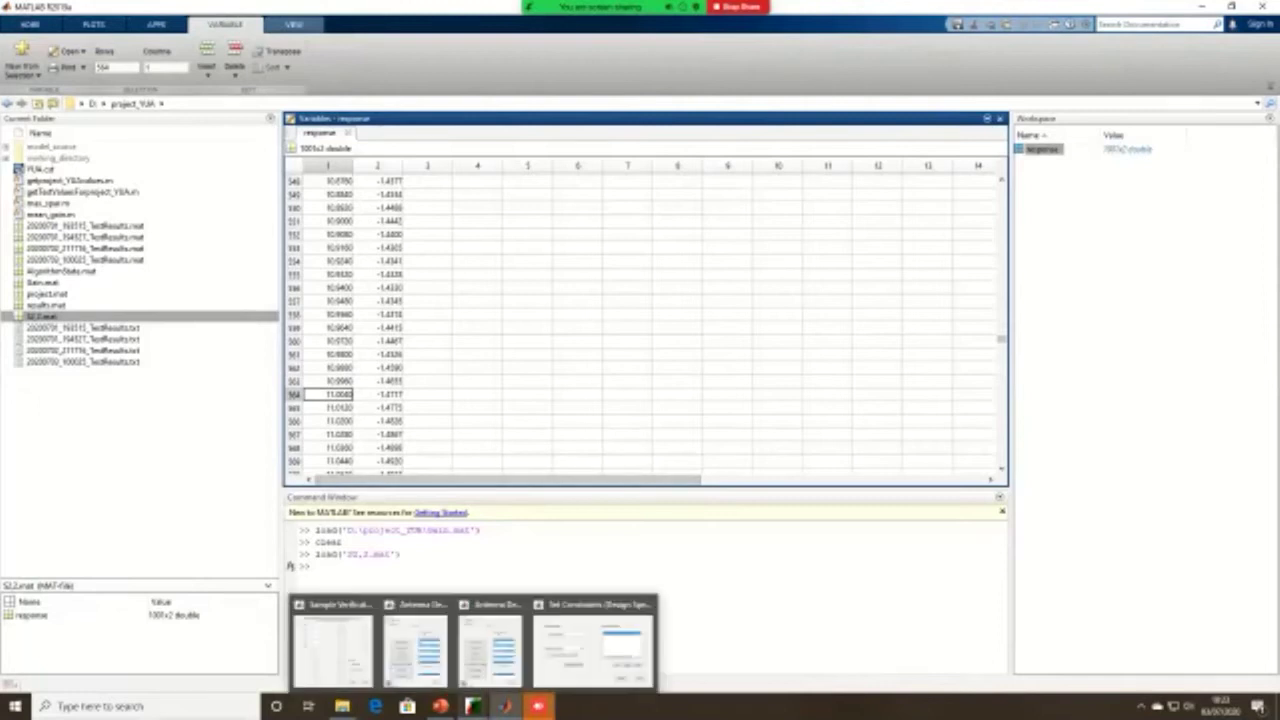
click(593, 648)
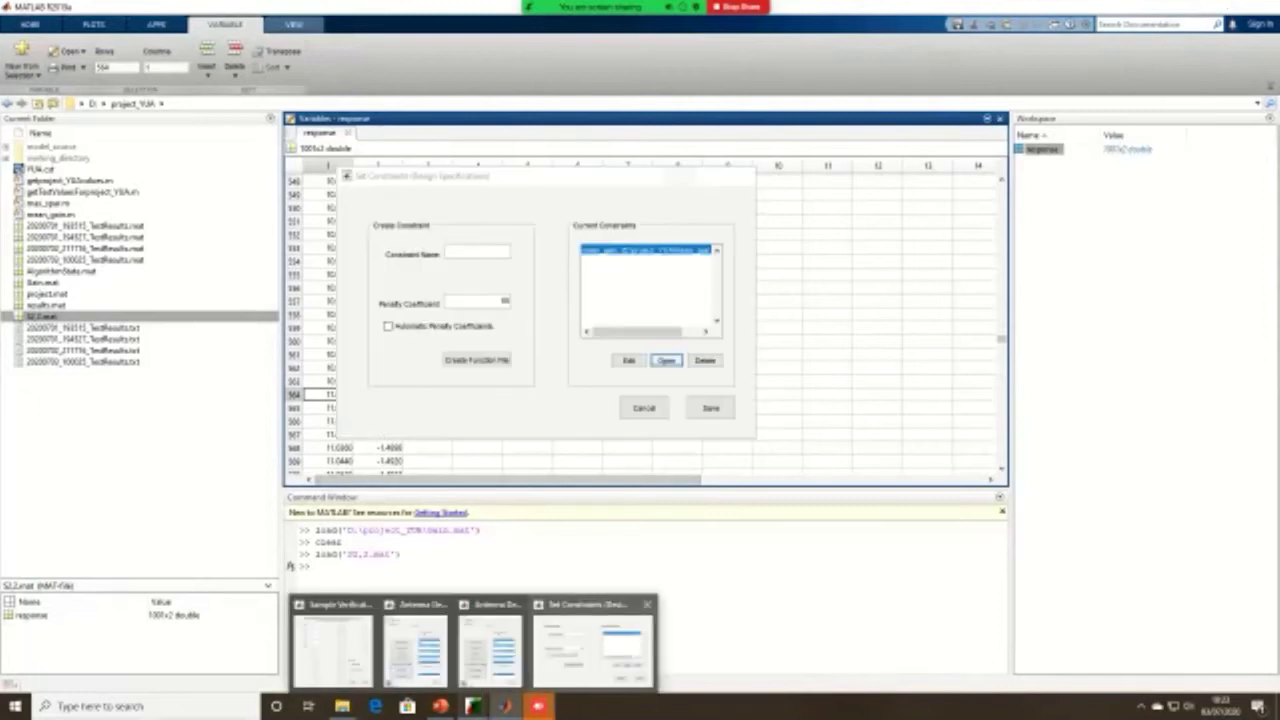
Step: Close the constraint settings, minimise MATLAB and close the window in front, then open the max_spar objective function file from the objective settings
click(739, 175)
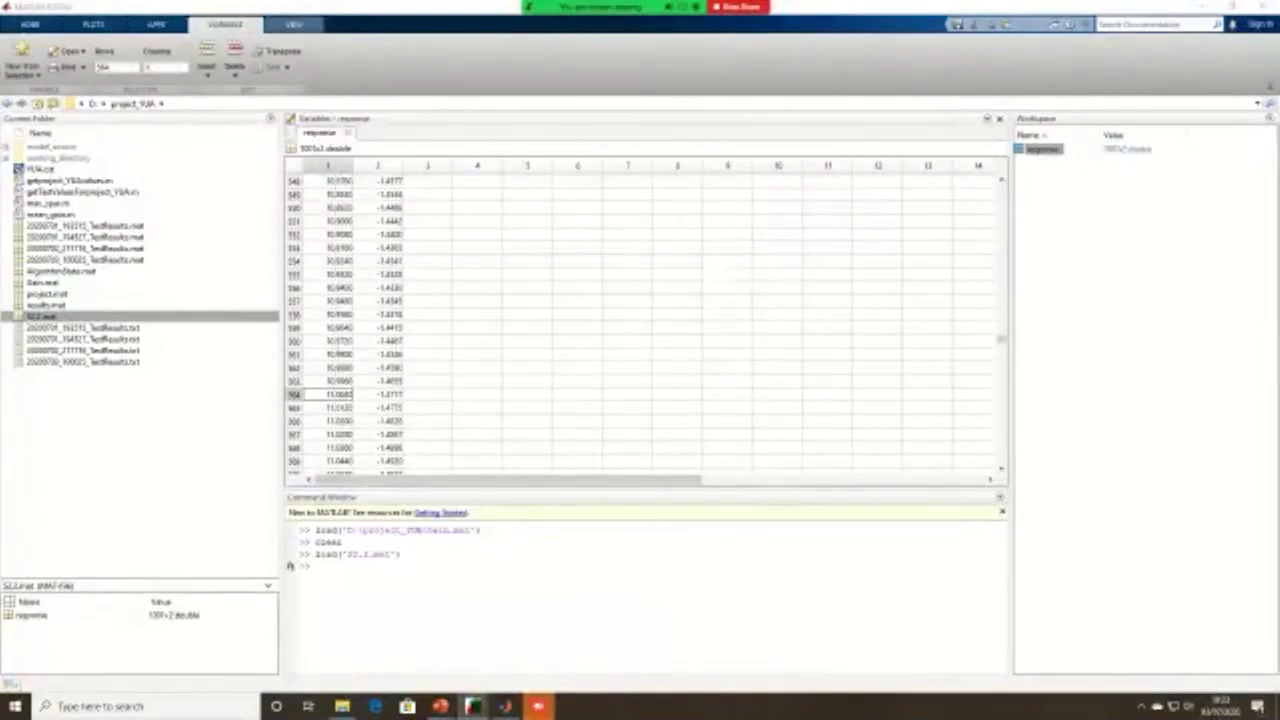
click(1201, 7)
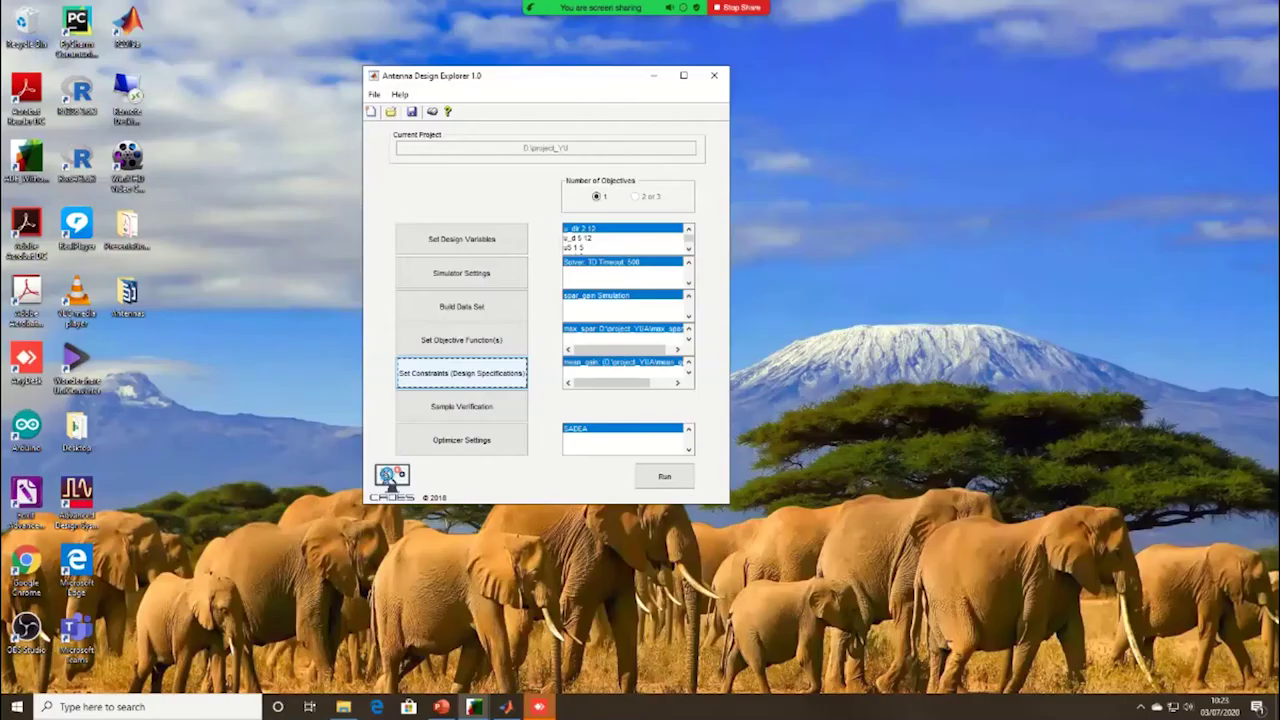
click(474, 707)
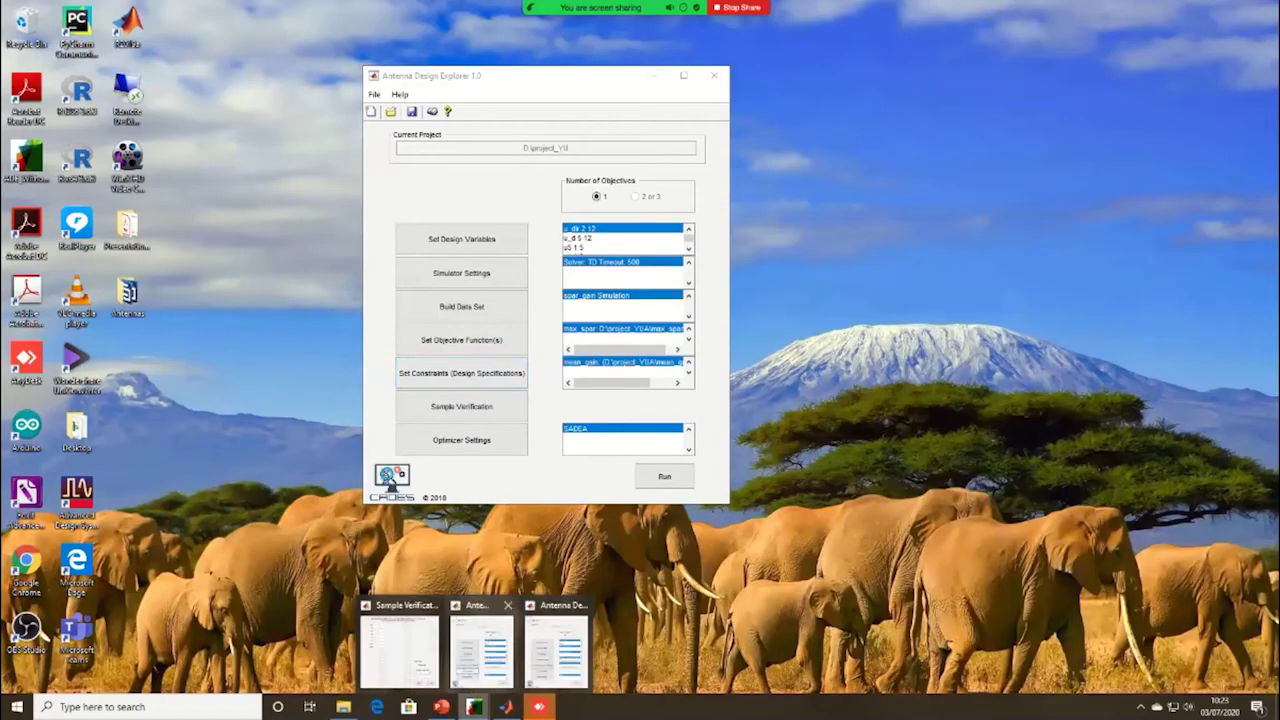
click(556, 648)
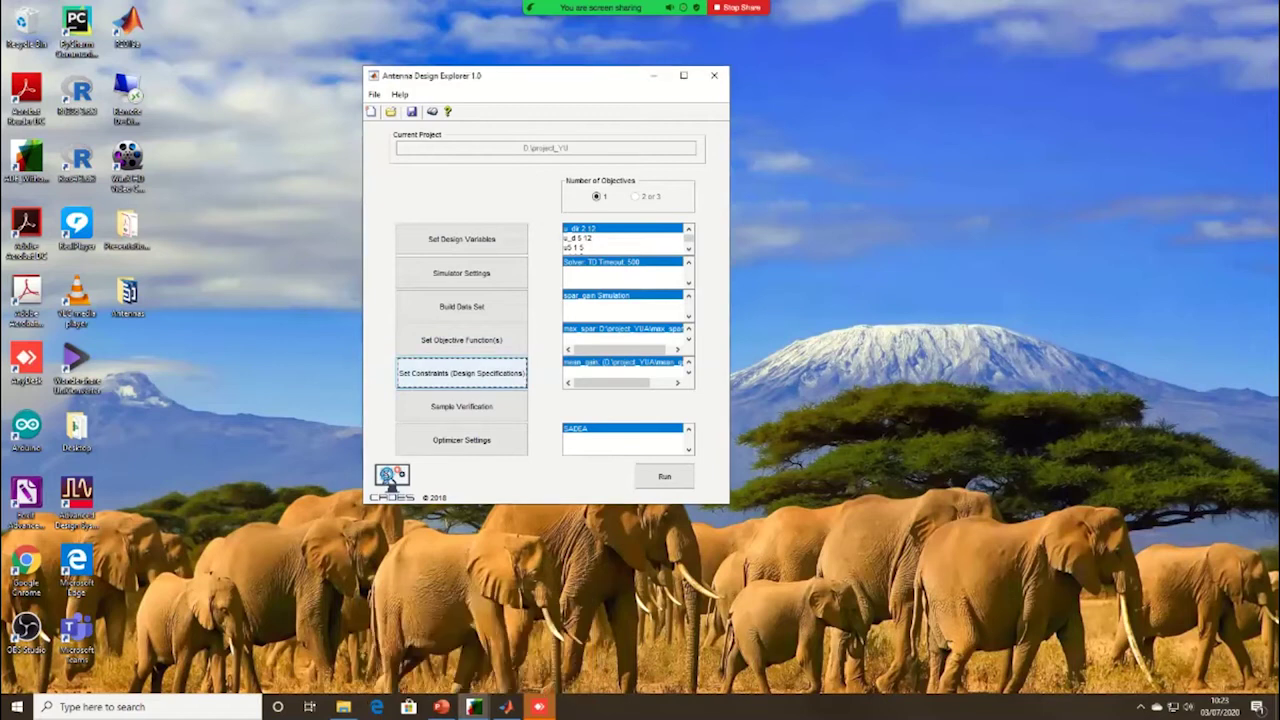
key(shift+Tab)
key(space)
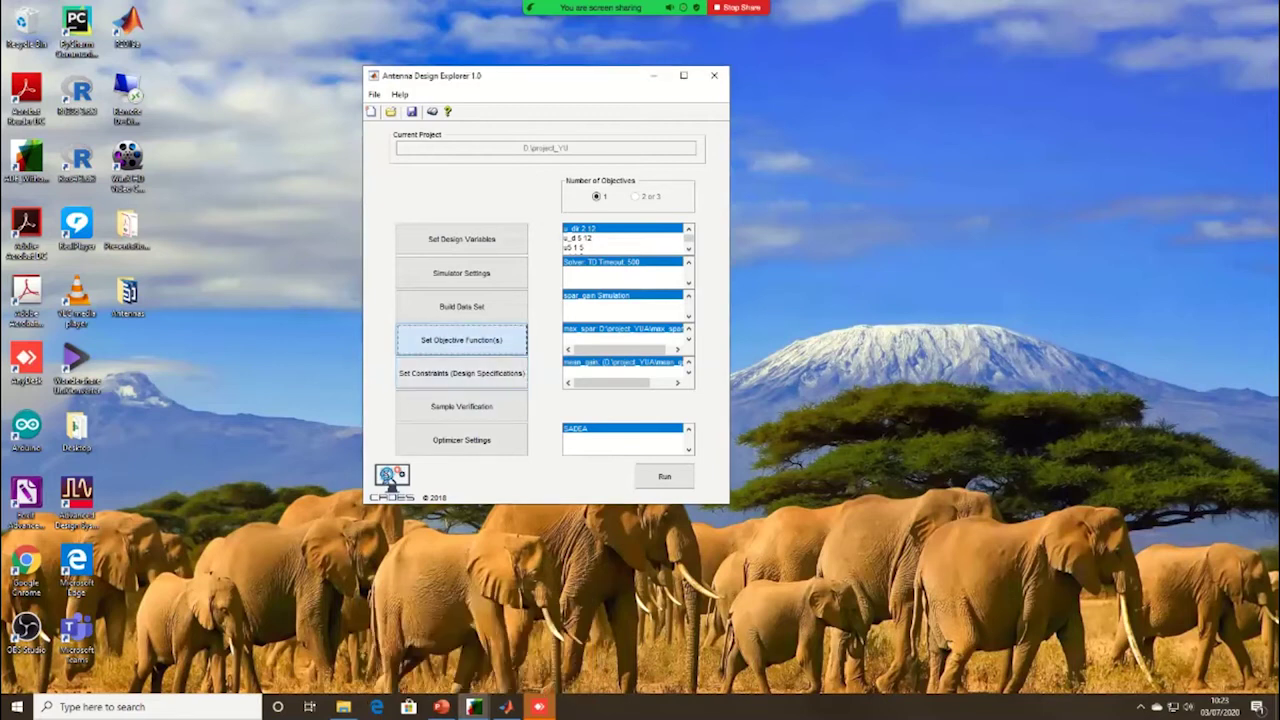
key(Tab)
key(Tab)
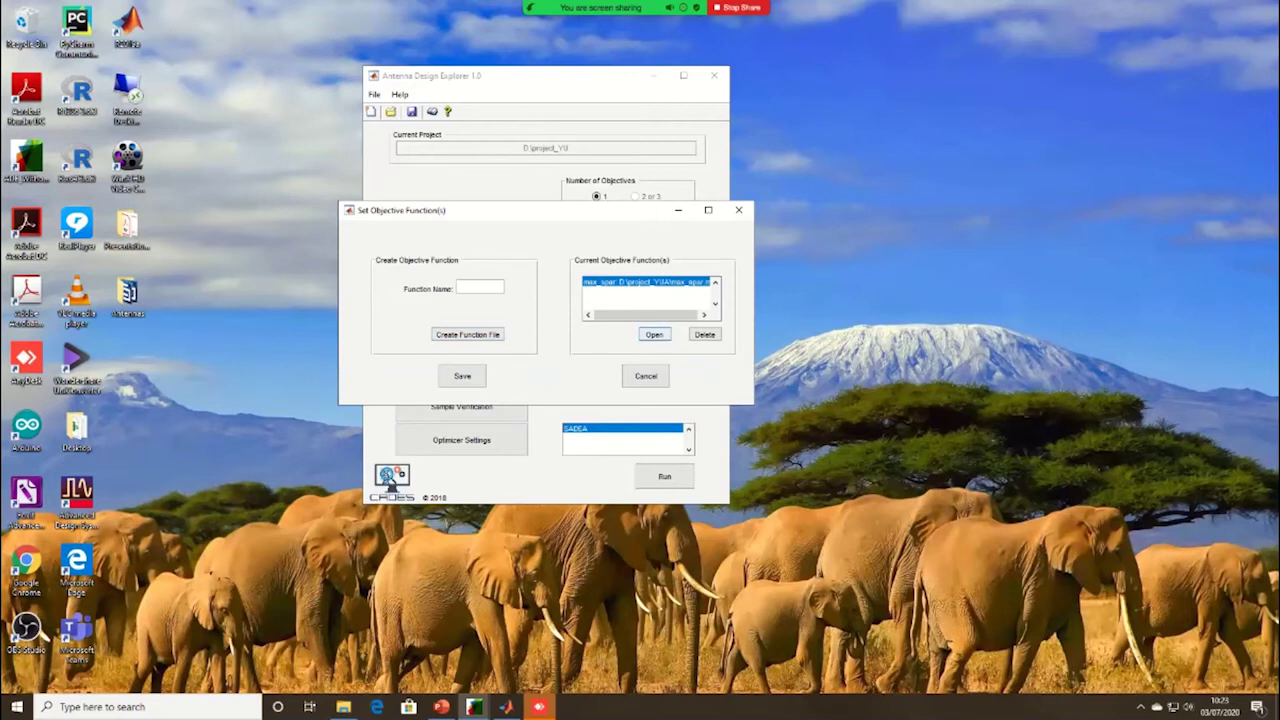
key(space)
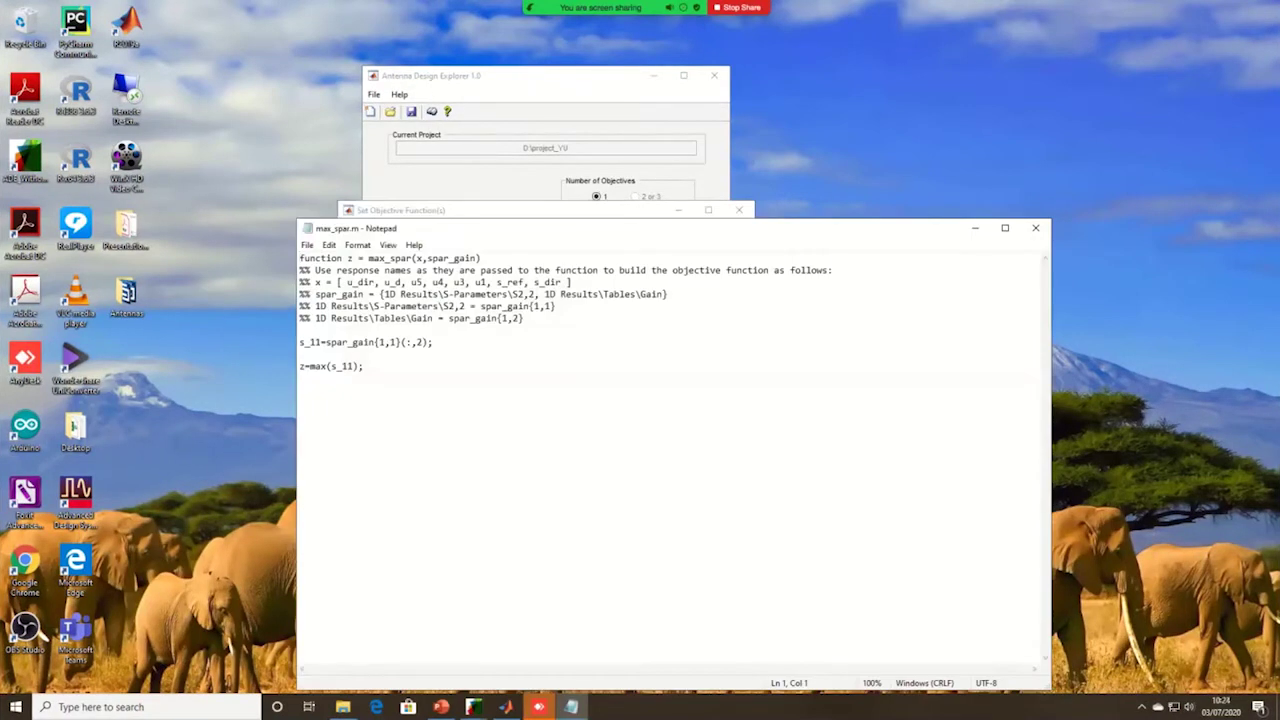
Step: In max_spar.m, restrict the maximum to elements 439:564 of s_11
click(352, 366)
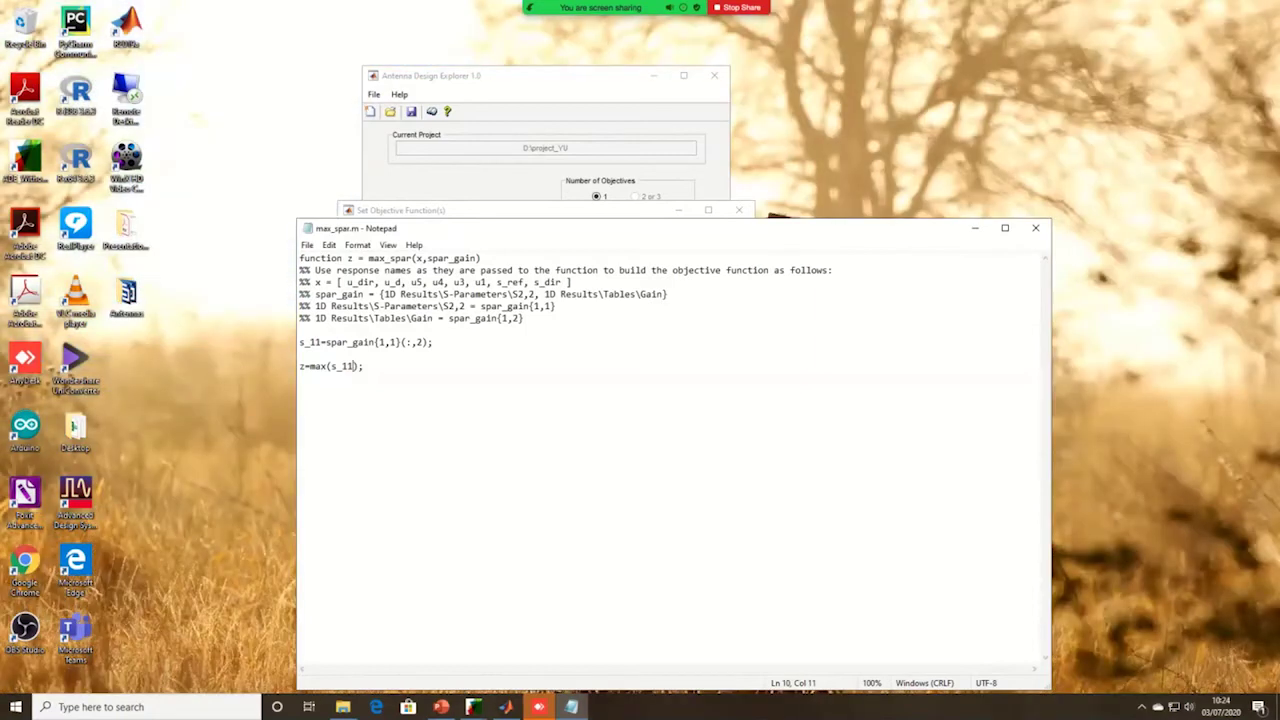
text(())
text(43)
text(9:))
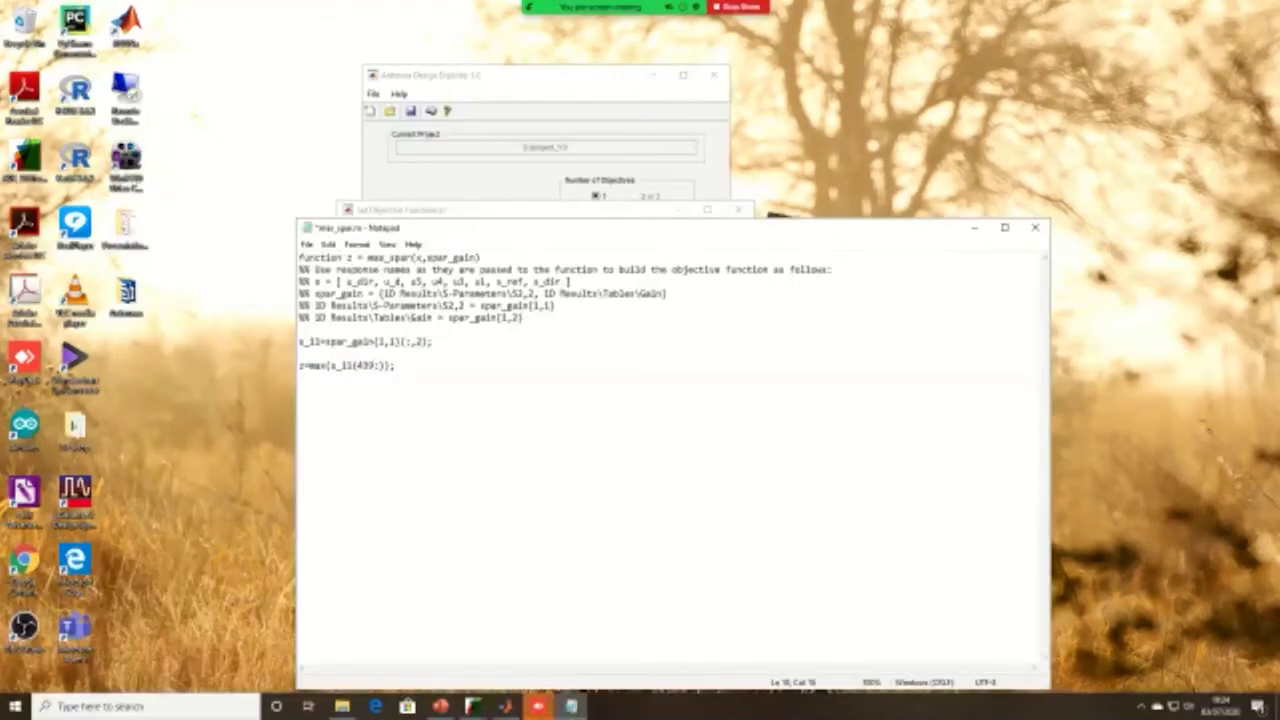
click(506, 706)
click(506, 706)
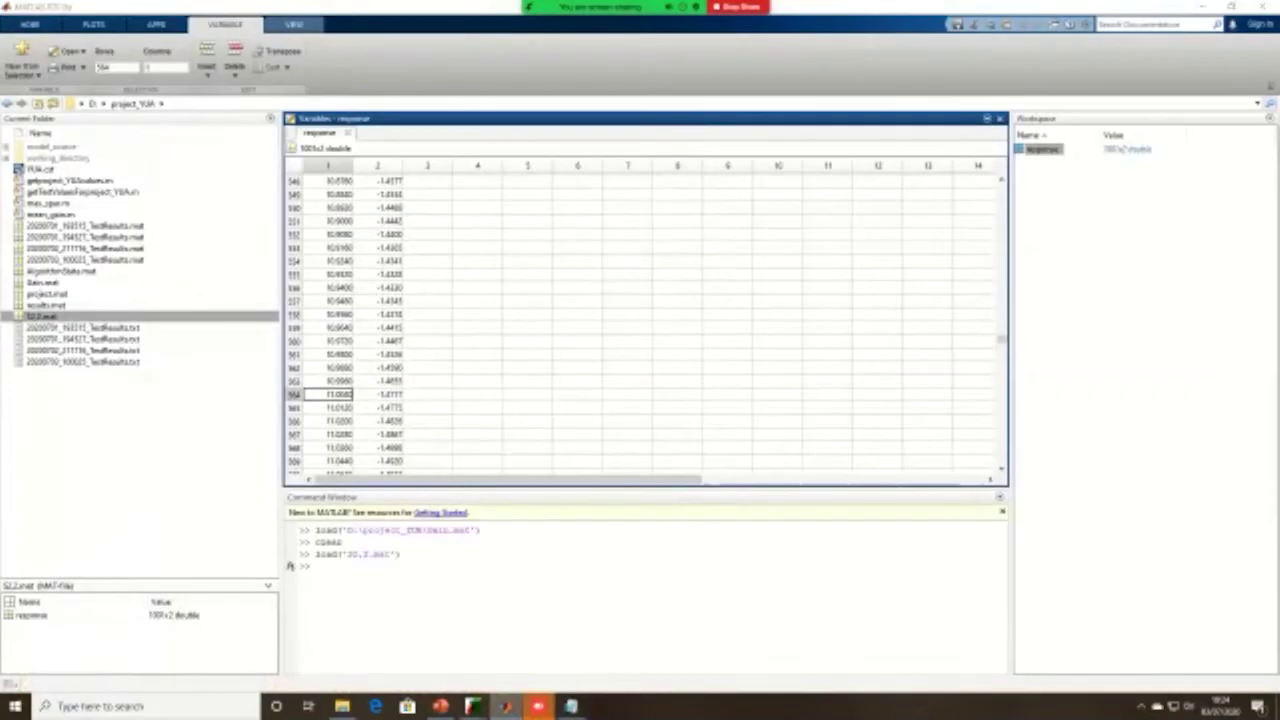
text(:500)
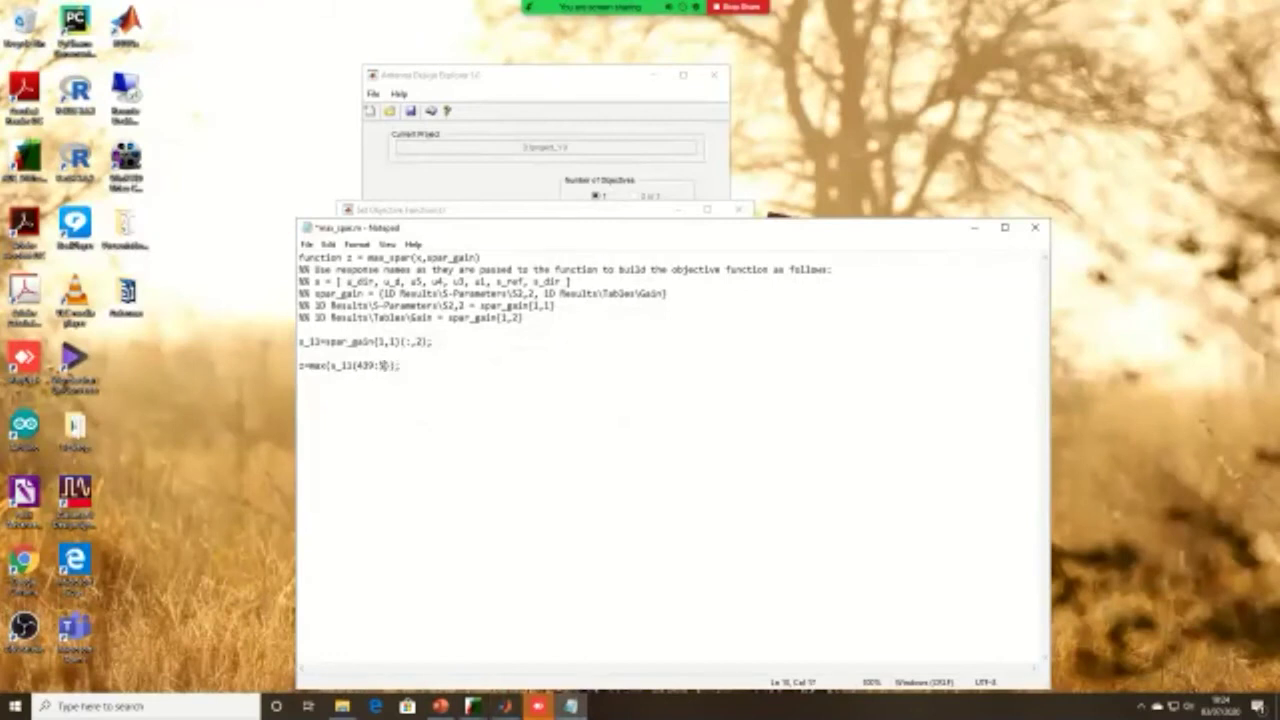
Step: Add the comment "% 10 GHz to 11 GHz" after the z=max line, then save and close max_spar.m
key(End)
text(% 10 GHz to 13 GH)
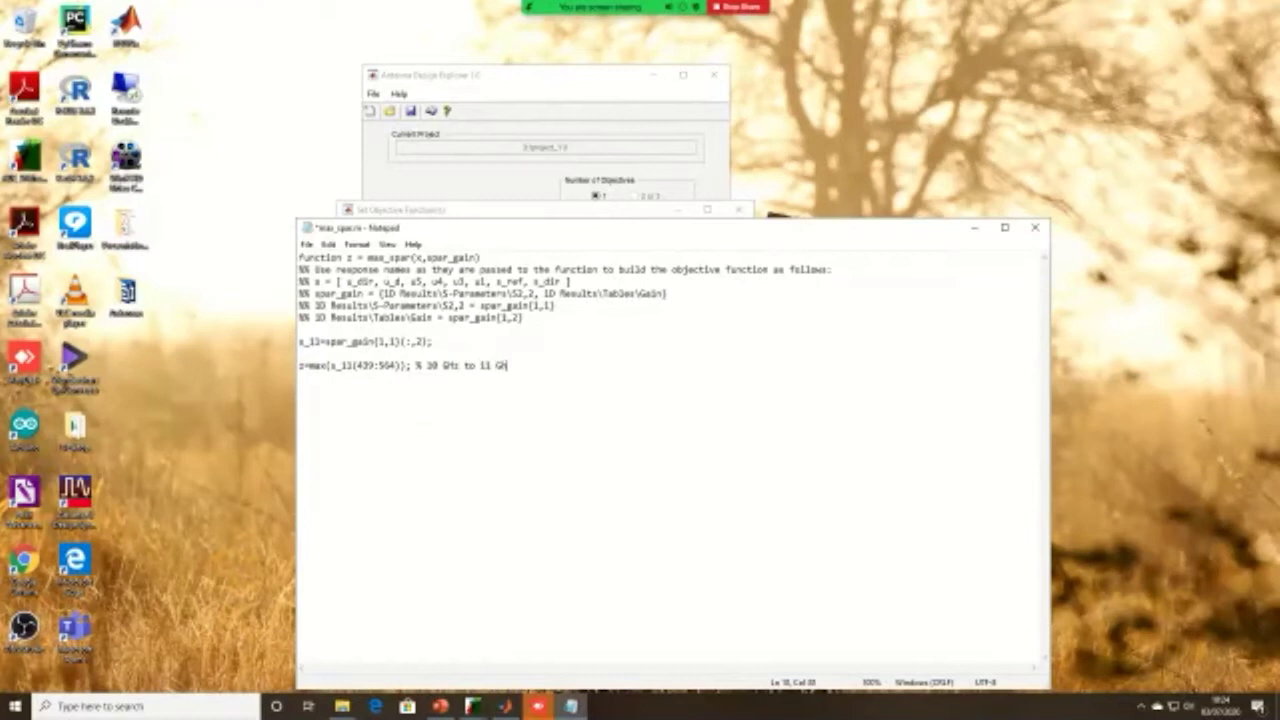
text(z)
click(307, 244)
click(327, 303)
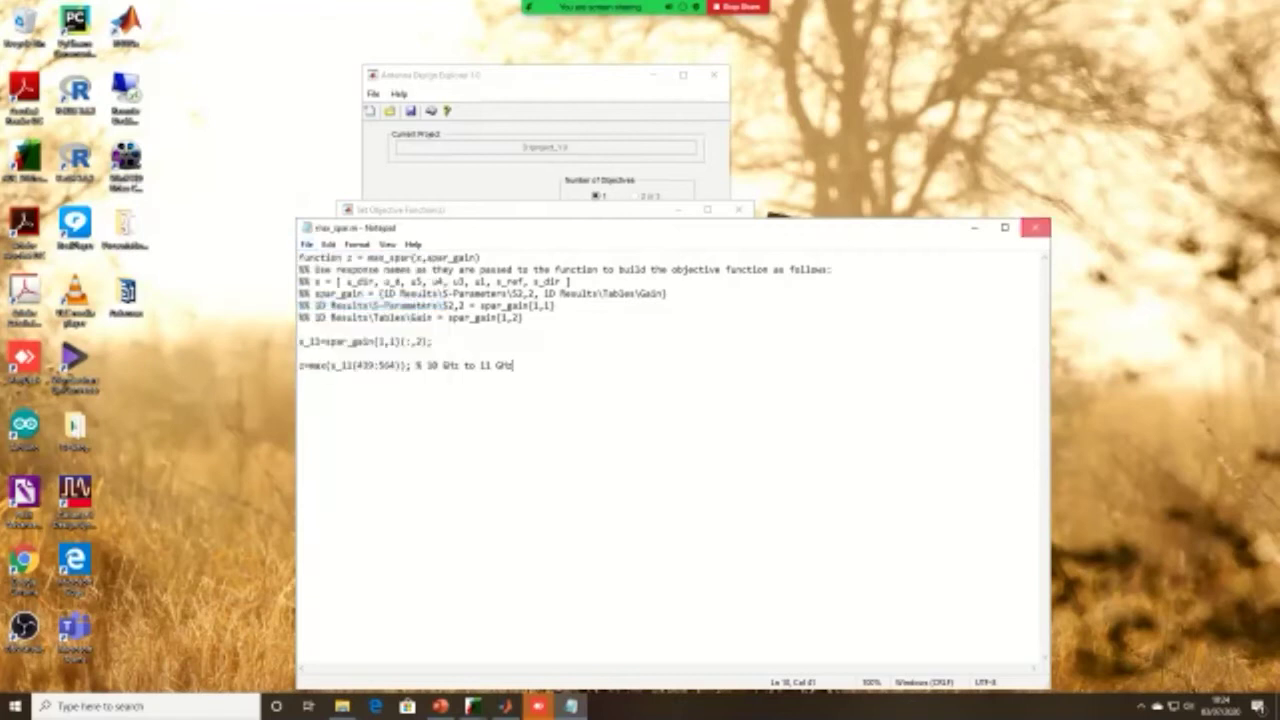
click(1035, 228)
Step: Close the objective function settings and the extra Antenna Design Explorer window
click(473, 706)
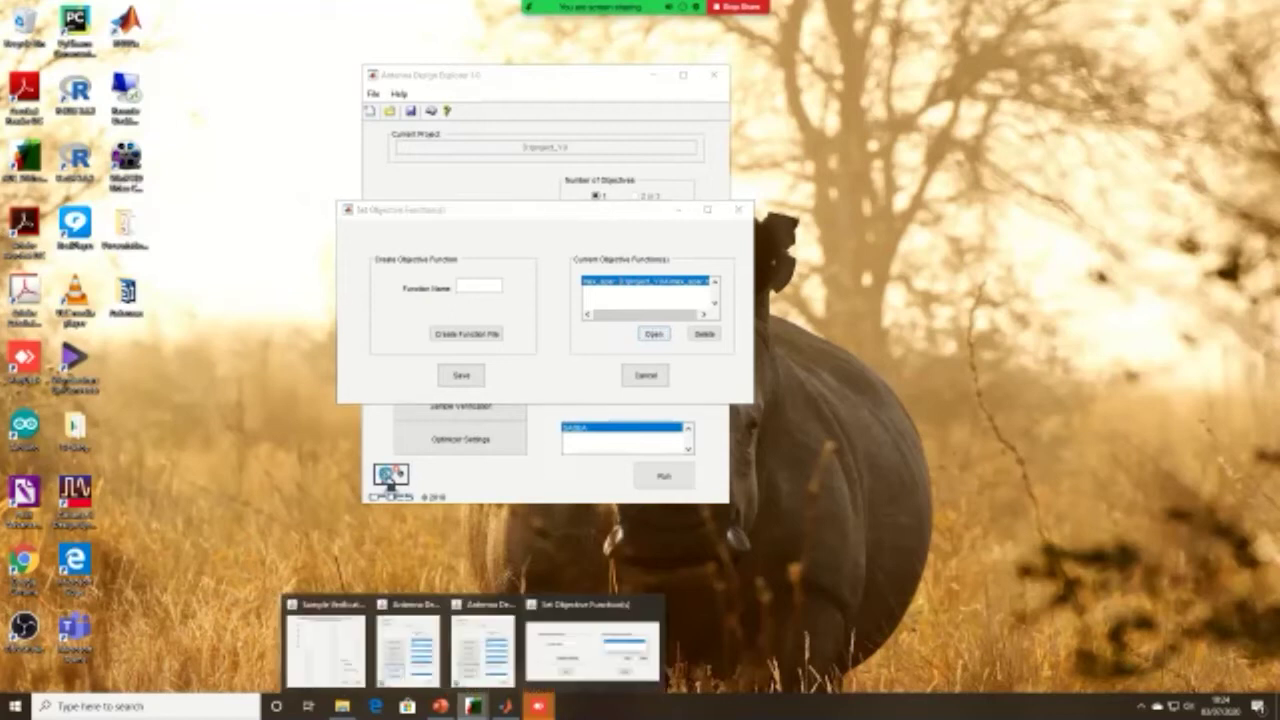
click(654, 605)
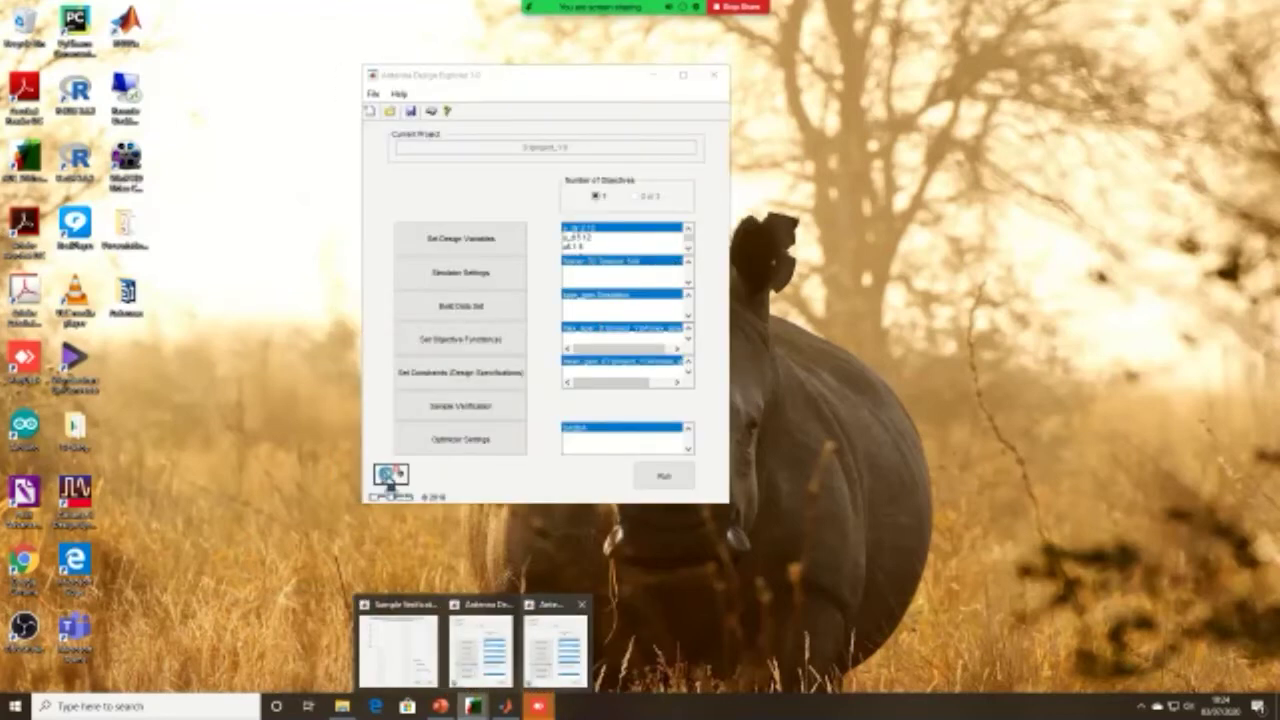
click(581, 604)
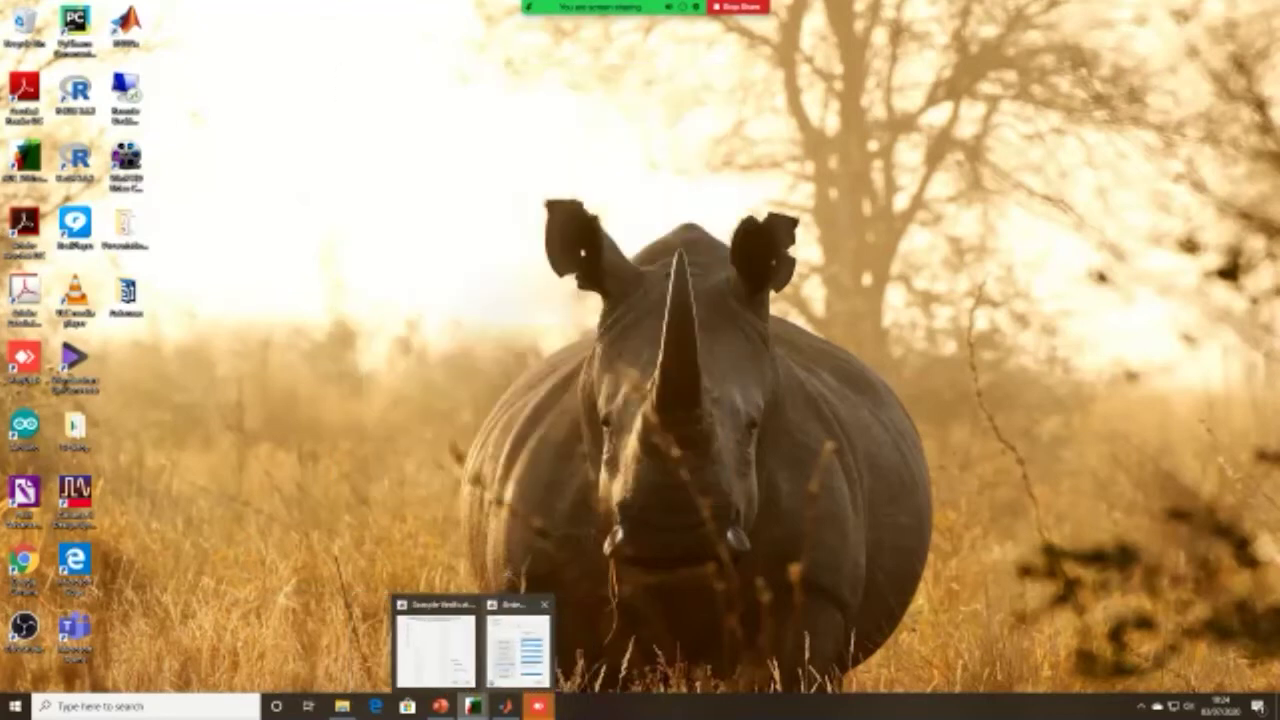
Step: Reopen max_spar.m from the remaining Antenna Design Explorer window to check the edit, then close the objective settings and save the changes
click(518, 648)
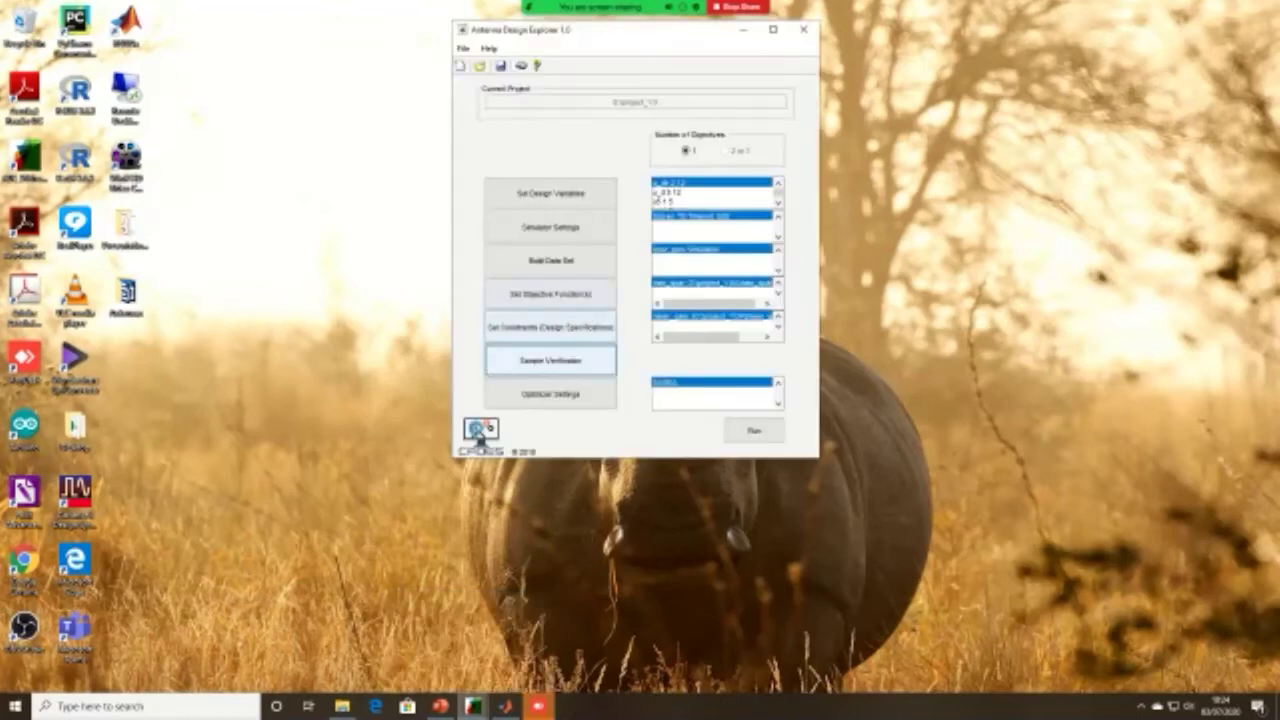
click(550, 293)
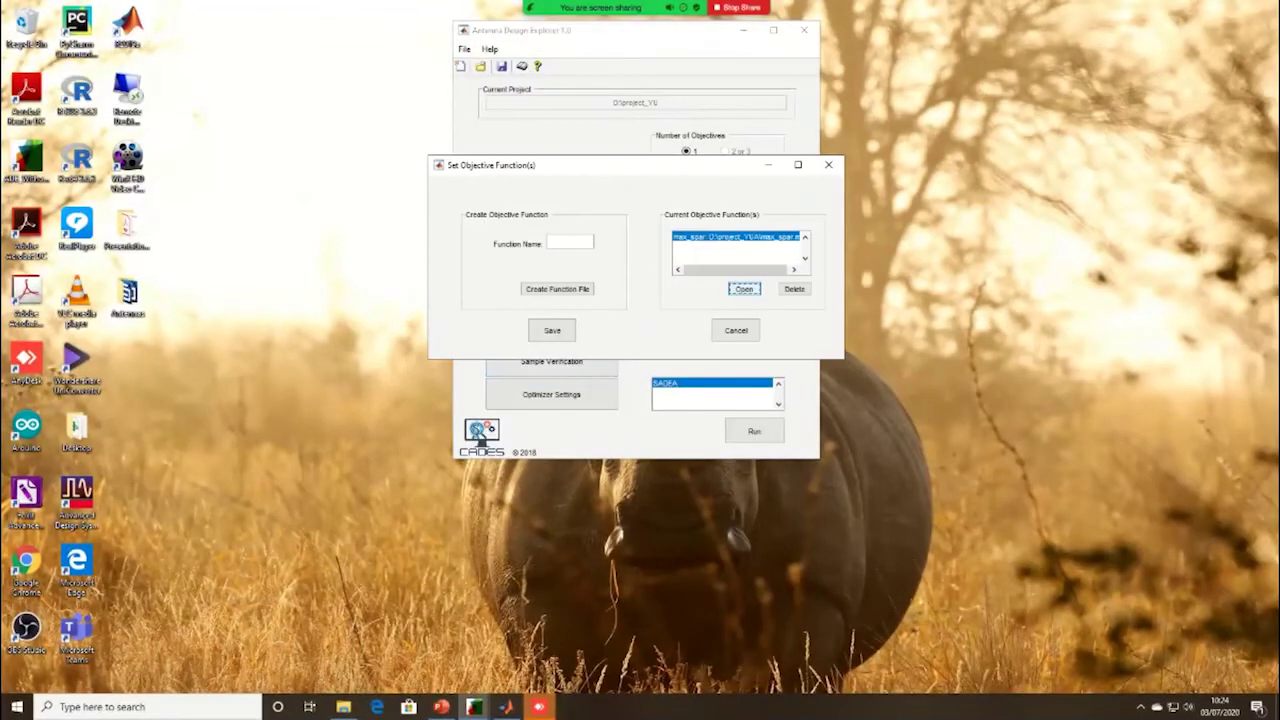
click(745, 288)
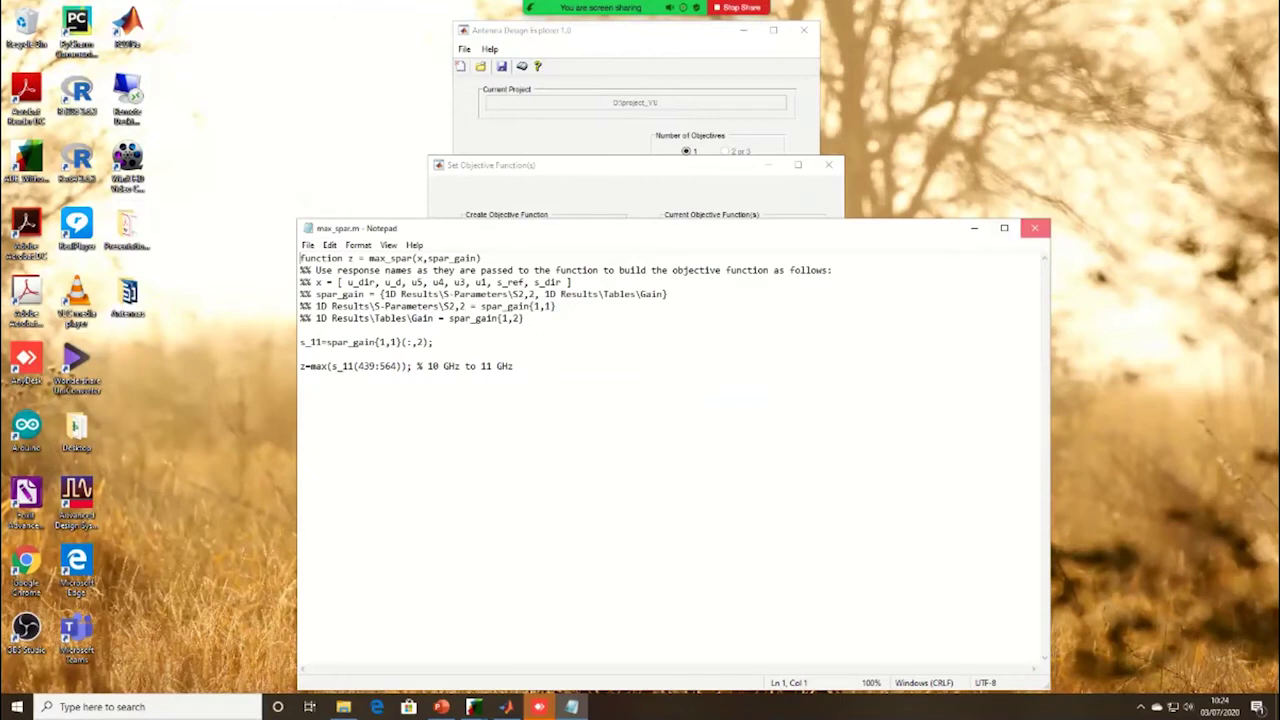
click(1034, 228)
click(828, 164)
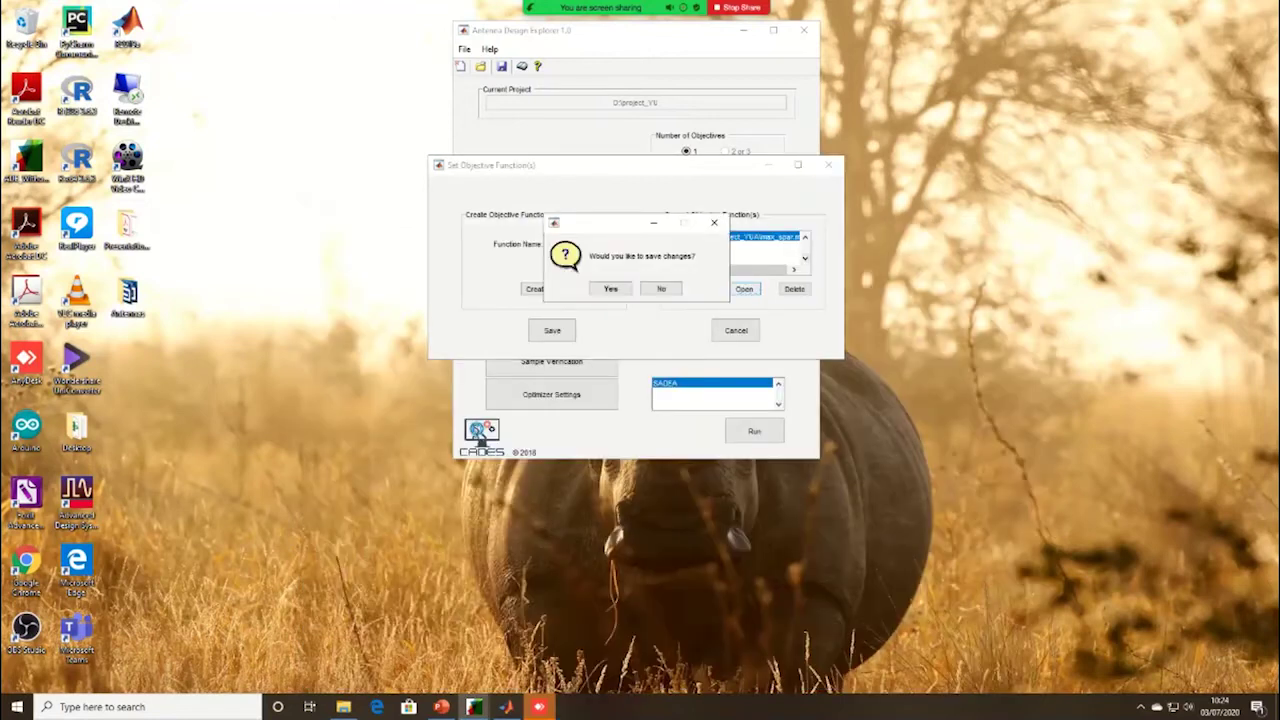
click(610, 288)
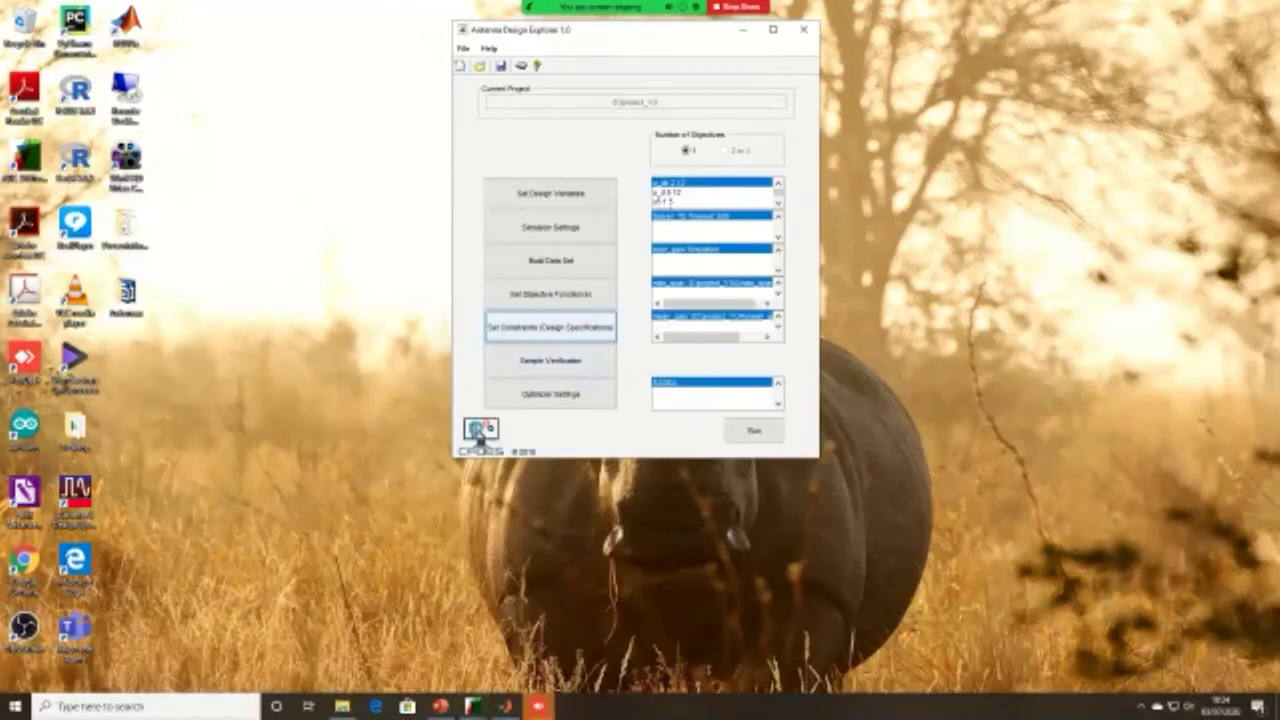
Step: Open the mean_gain constraint's function file, then switch to MATLAB
click(510, 328)
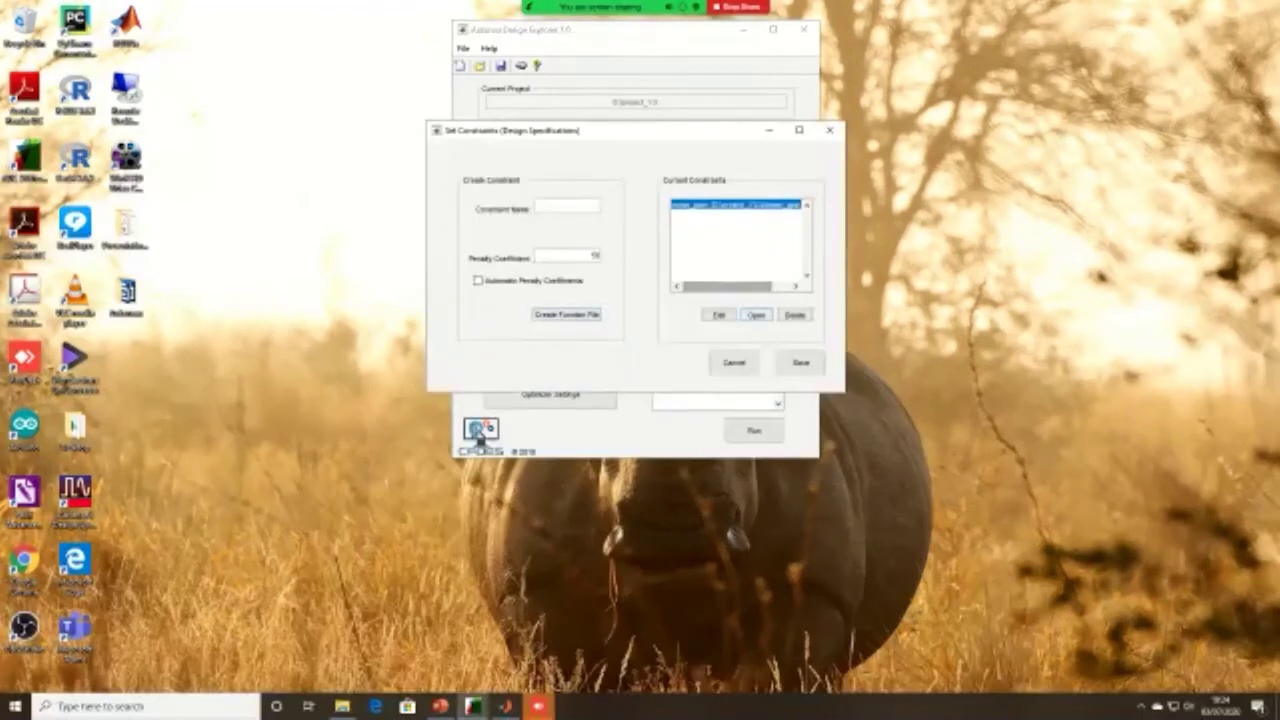
click(756, 315)
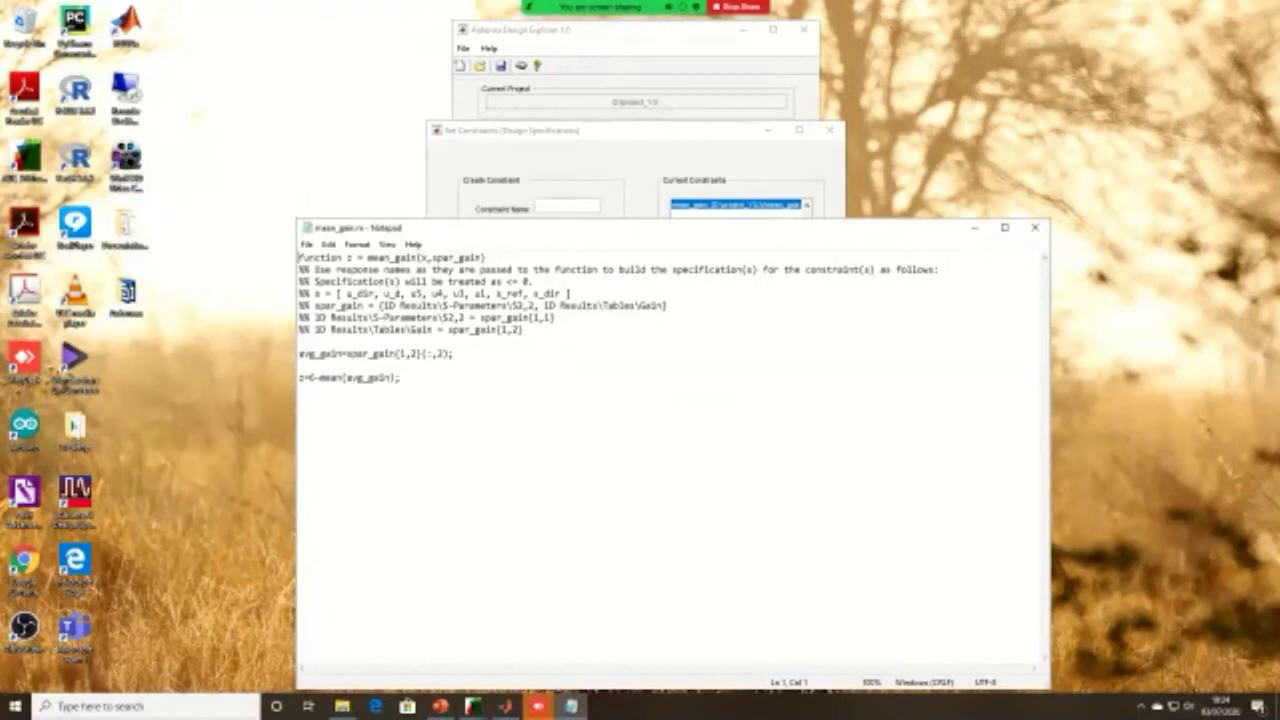
click(506, 706)
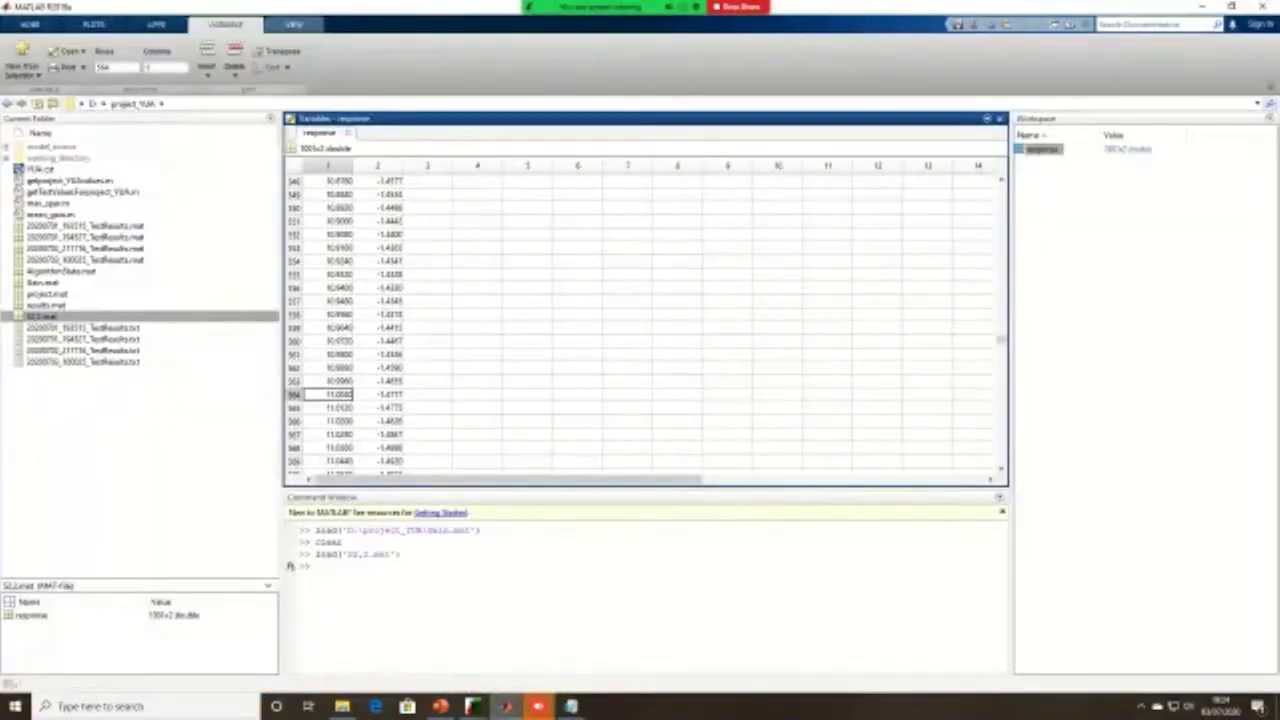
Step: Clear the MATLAB workspace and Command Window, then load Gain.mat from project_YUA to view its response data
key(ctrl+0)
text(clear)
key(Return)
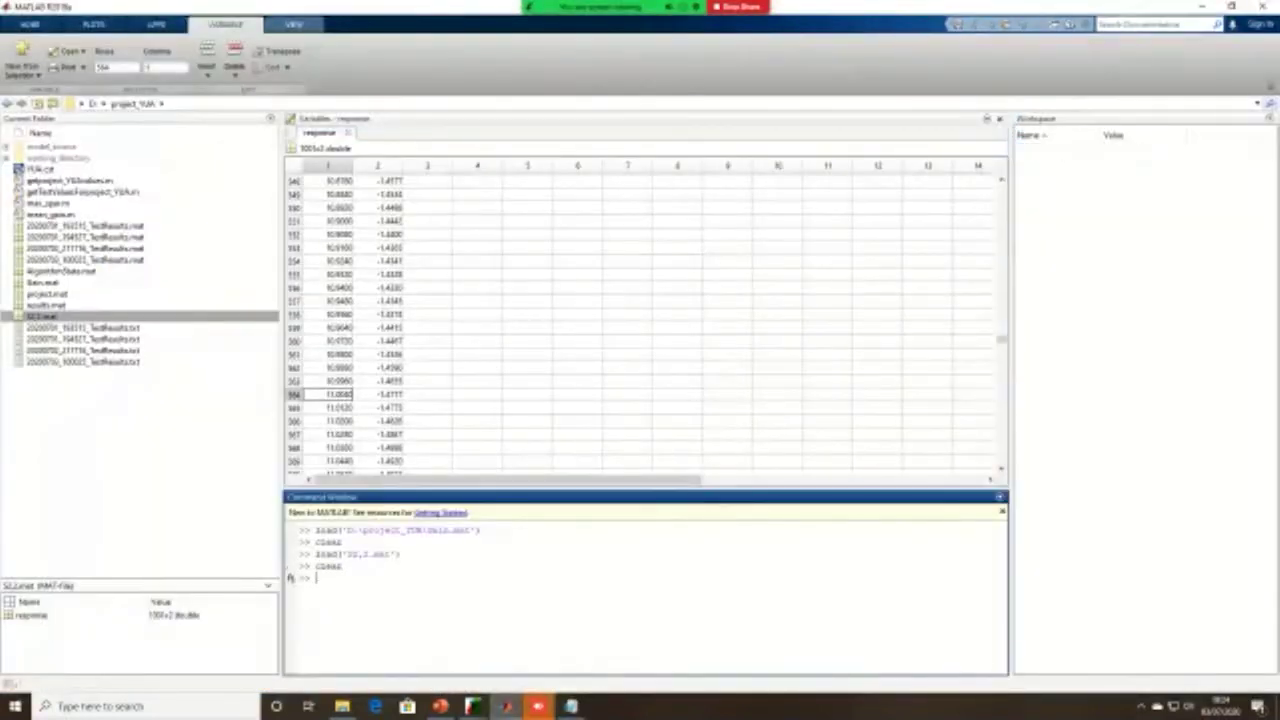
text(clc)
key(Return)
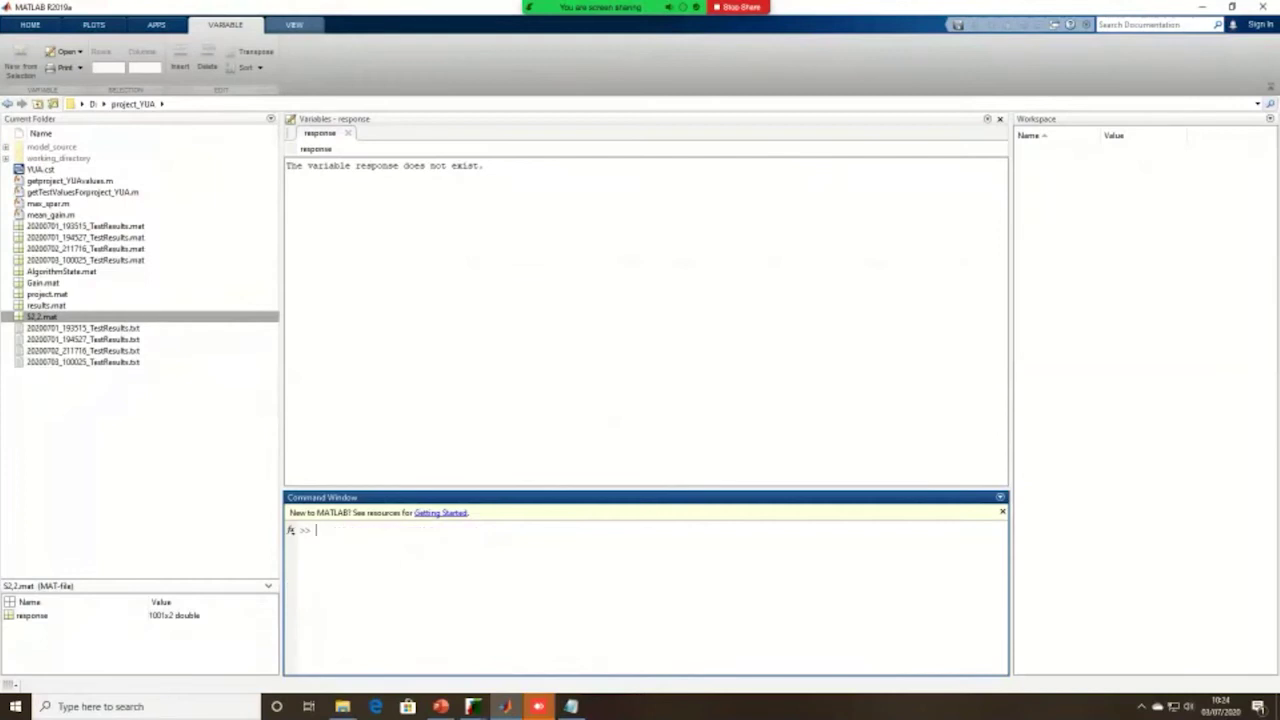
double_click(43, 283)
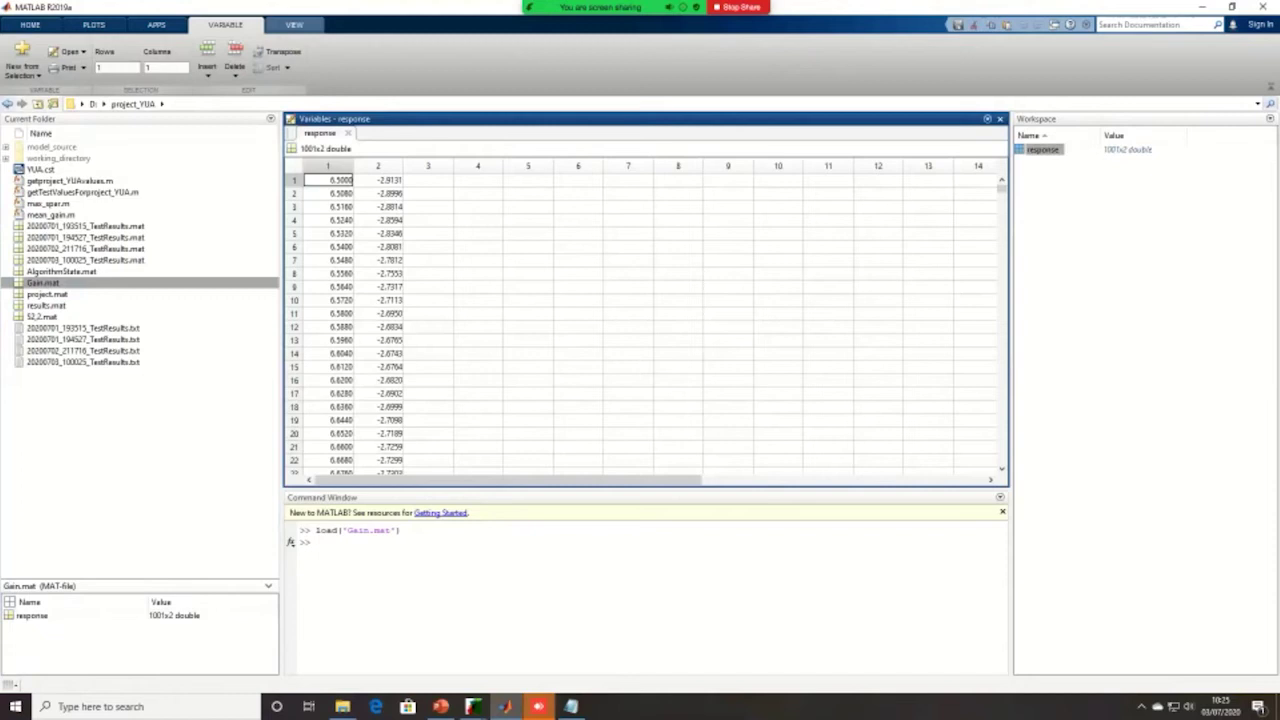
Step: Make project_new_antenna_optimization the current folder, clear the workspace and load that folder's Gain.mat
click(6, 104)
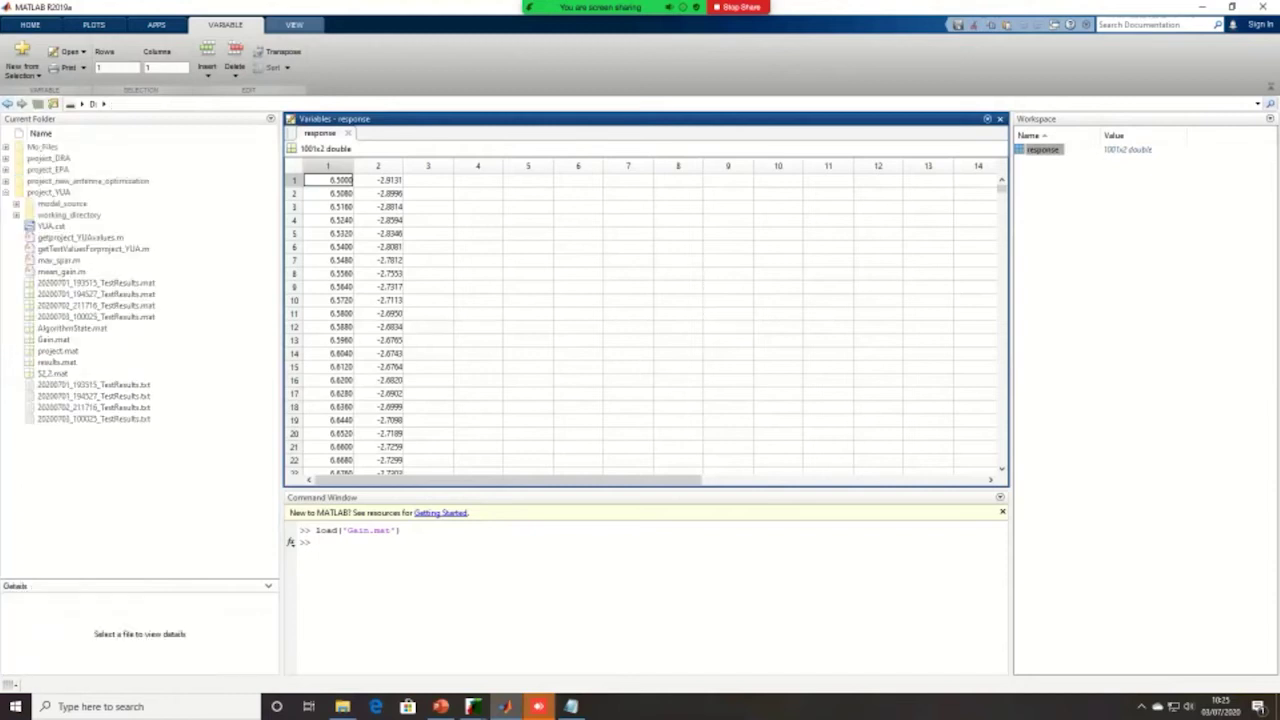
double_click(88, 180)
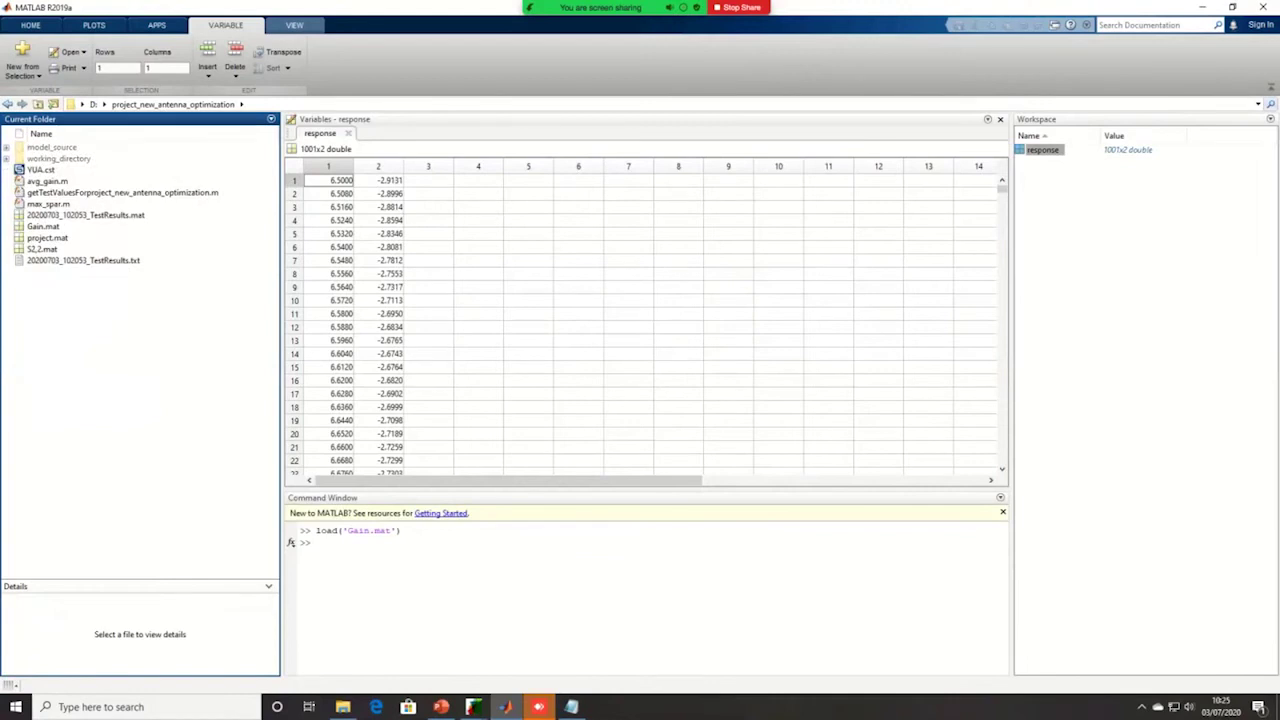
click(316, 542)
text(clear)
key(Return)
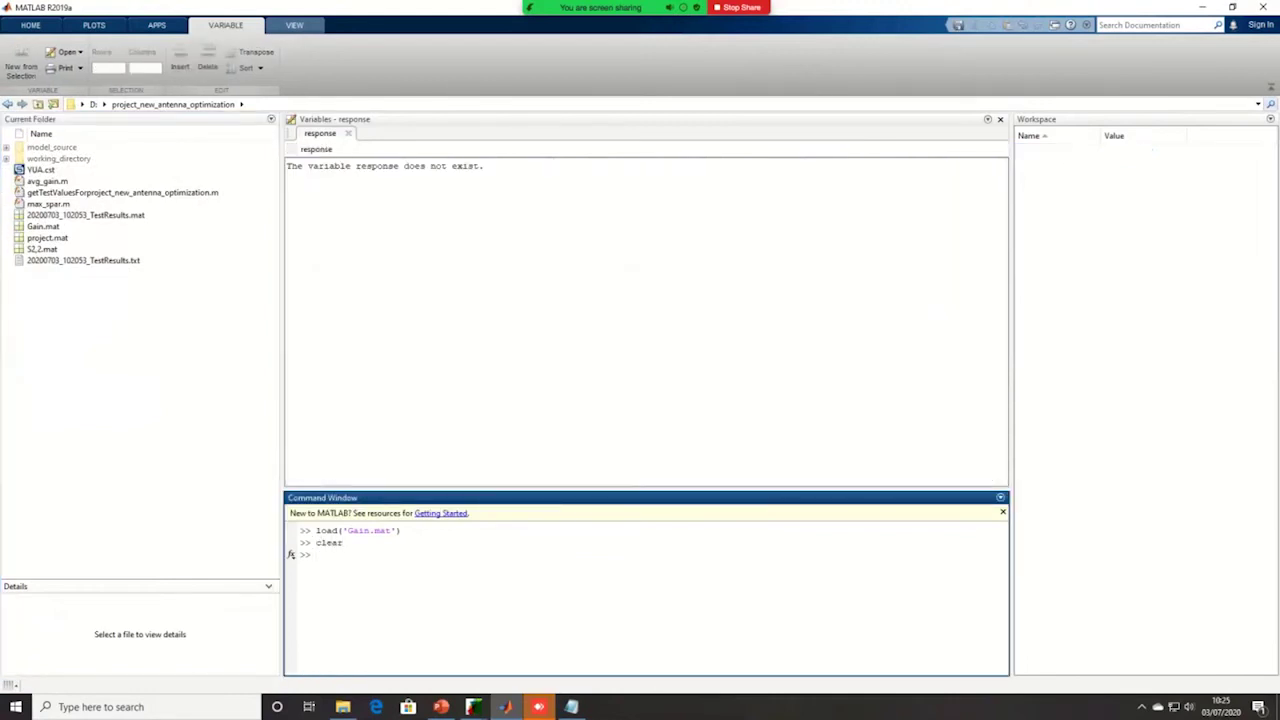
double_click(43, 226)
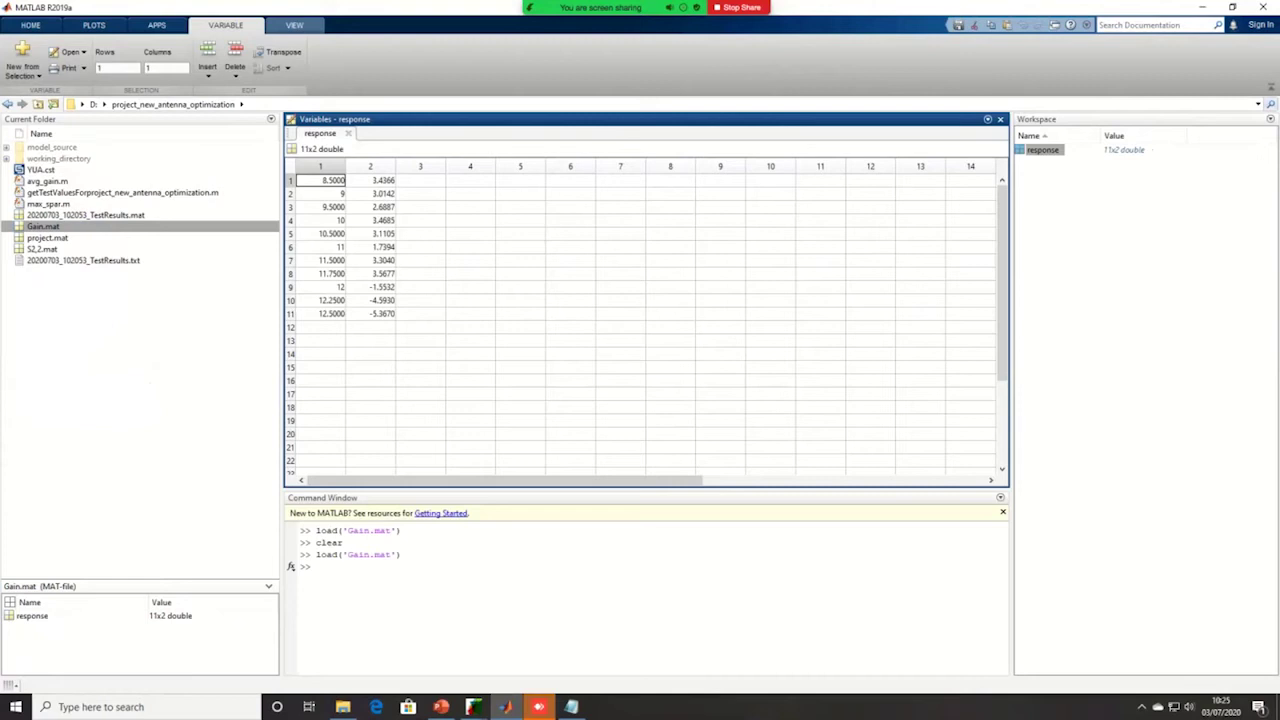
Step: Identify the gain response rows whose first column runs from 10 to 11, then return to mean_gain.m
drag(320, 220, 320, 287)
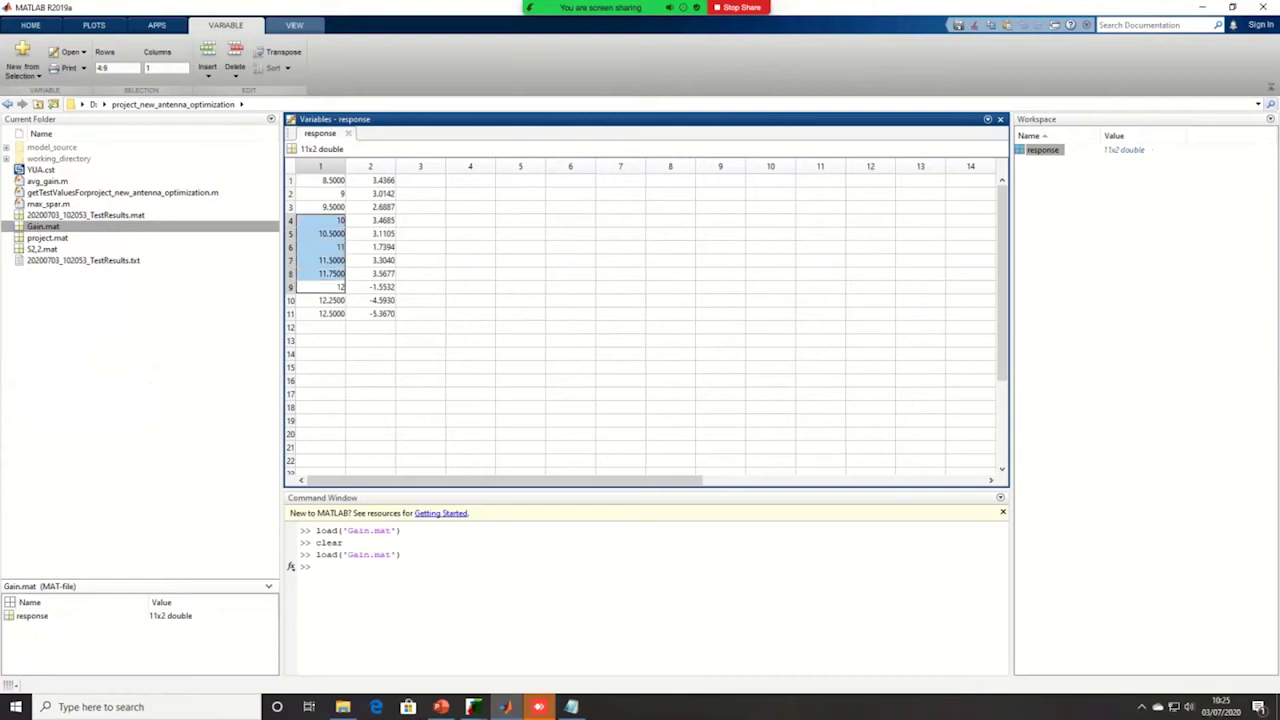
drag(320, 287, 320, 247)
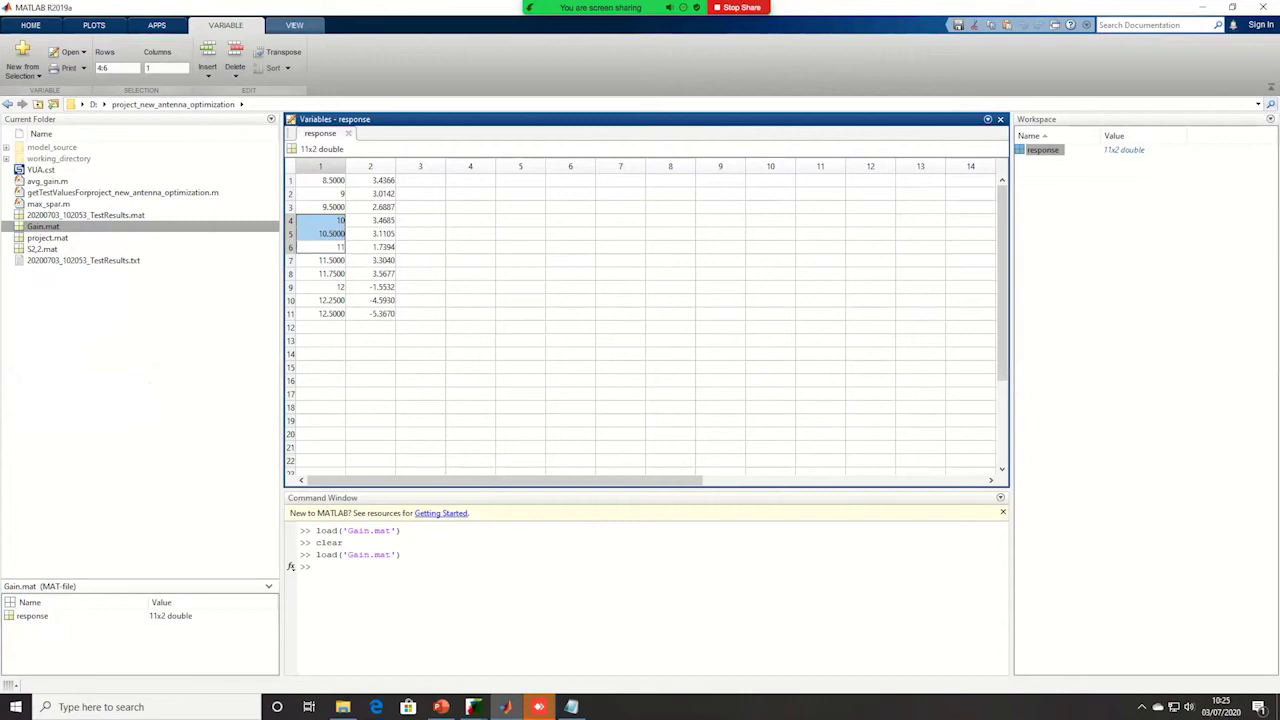
click(1202, 7)
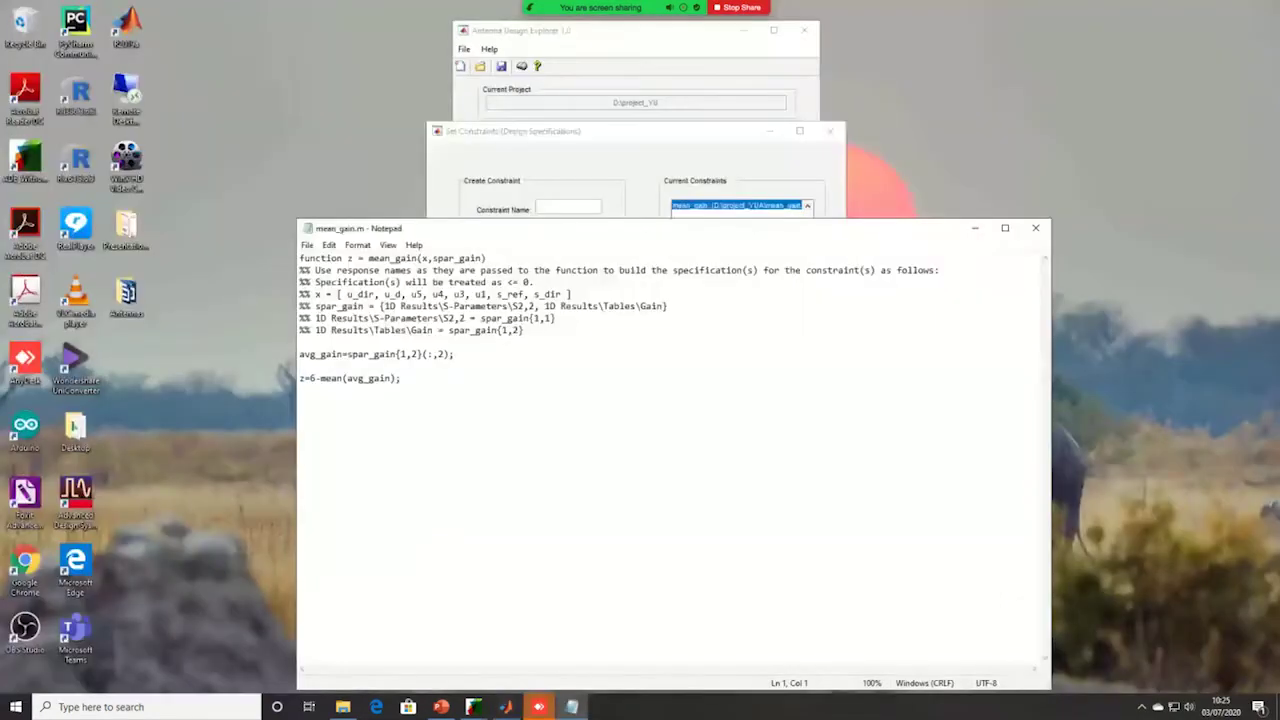
Step: Restrict the averaging in mean_gain.m's z expression to avg_gain(4:6), with the comment "%10GHz to 11GHz", and save the file
click(391, 378)
text((4))
key(Left)
text(4:6)
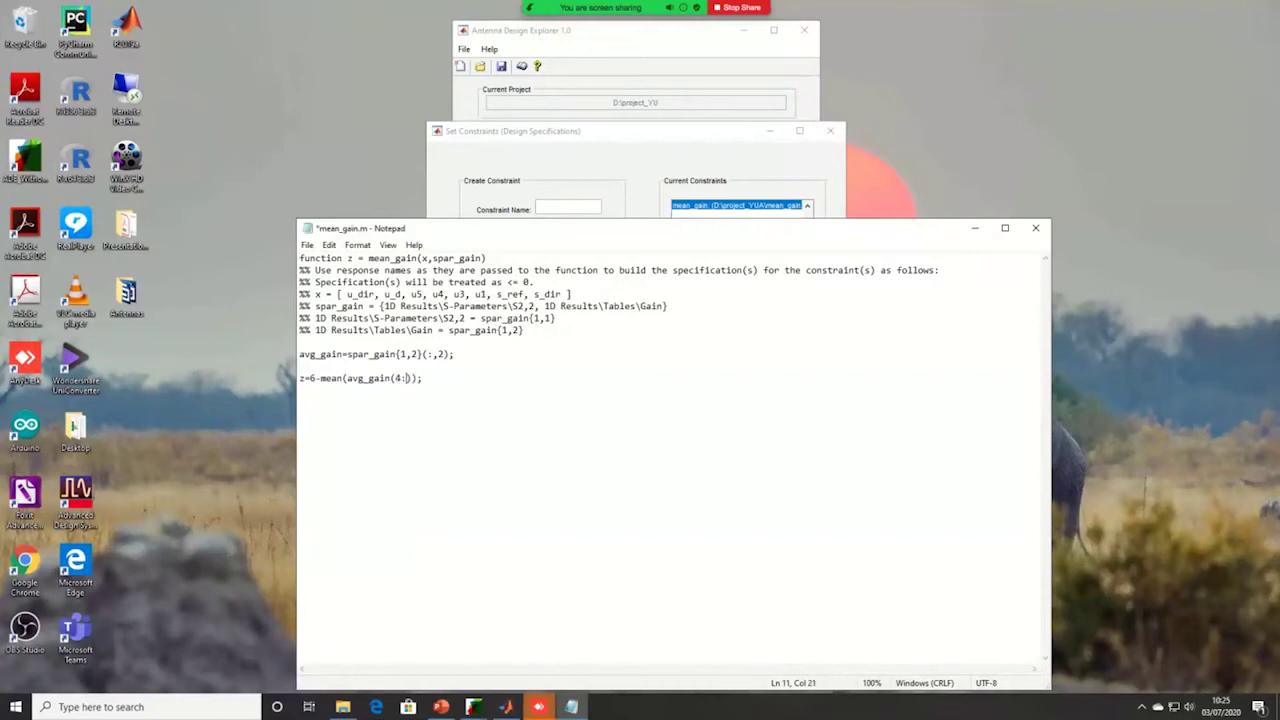
key(Right)
key(Right)
key(Right)
text(%10GHz to 11GHz)
click(307, 245)
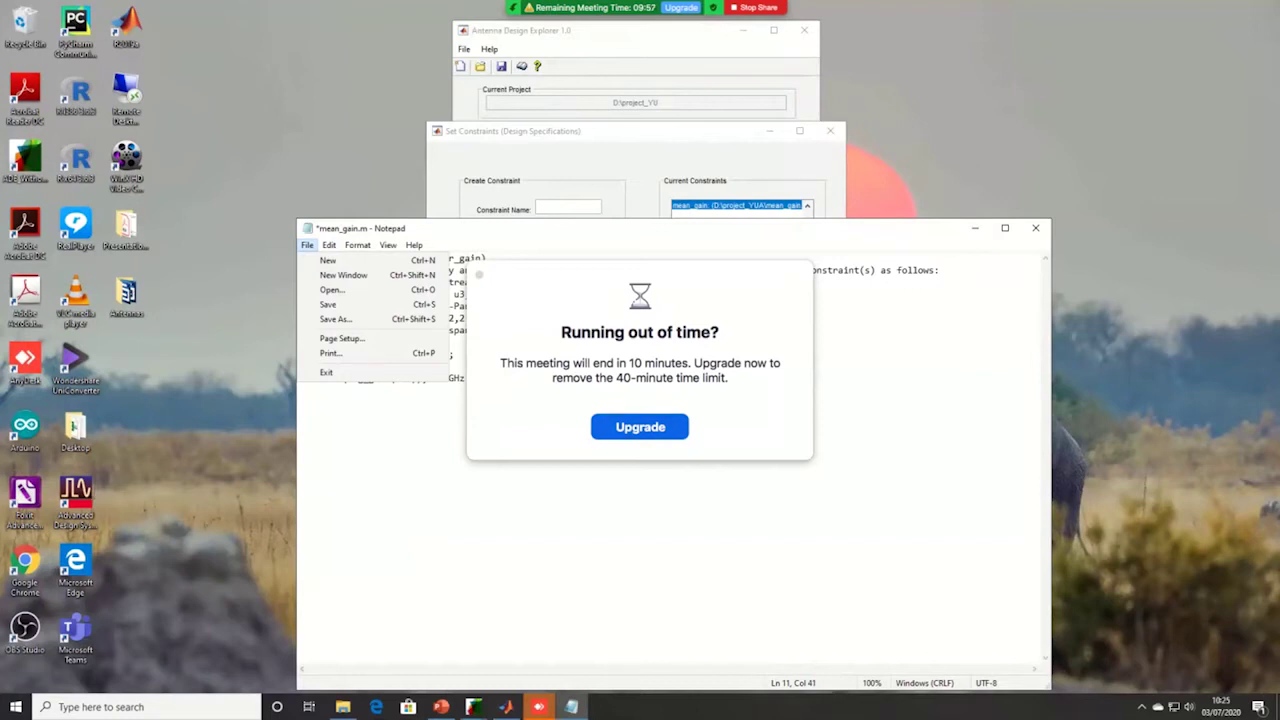
click(479, 274)
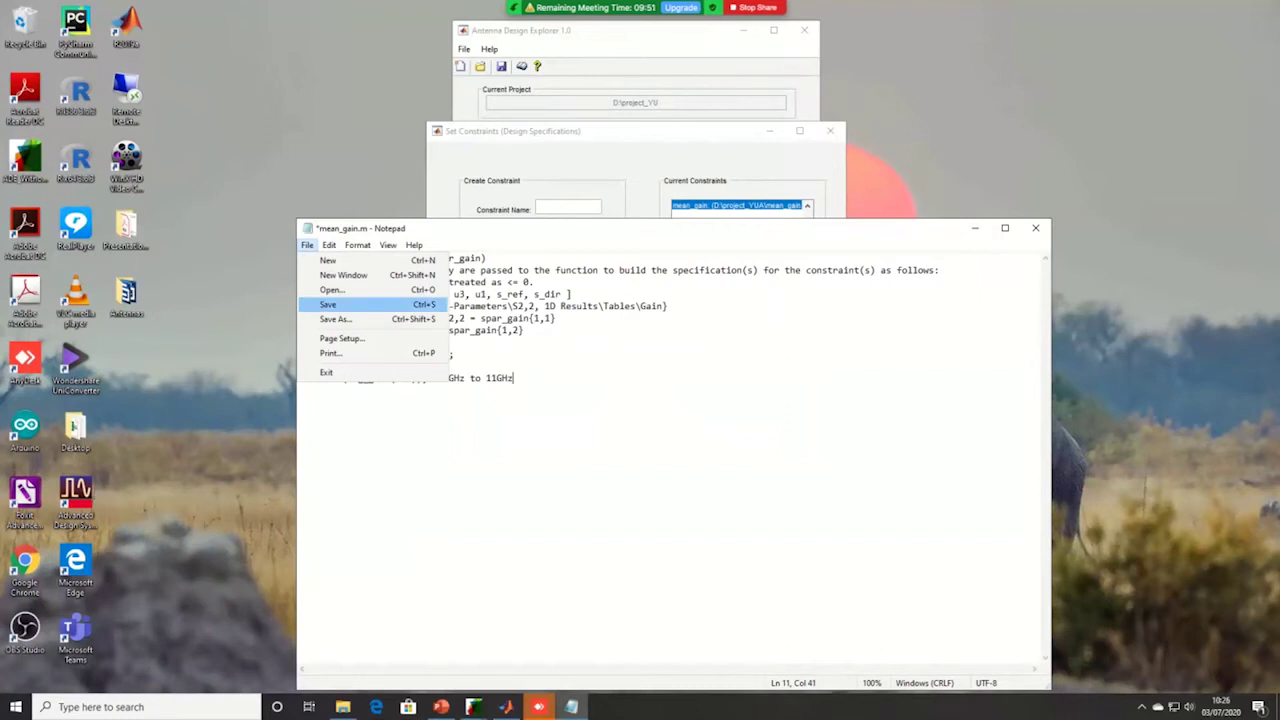
key(Return)
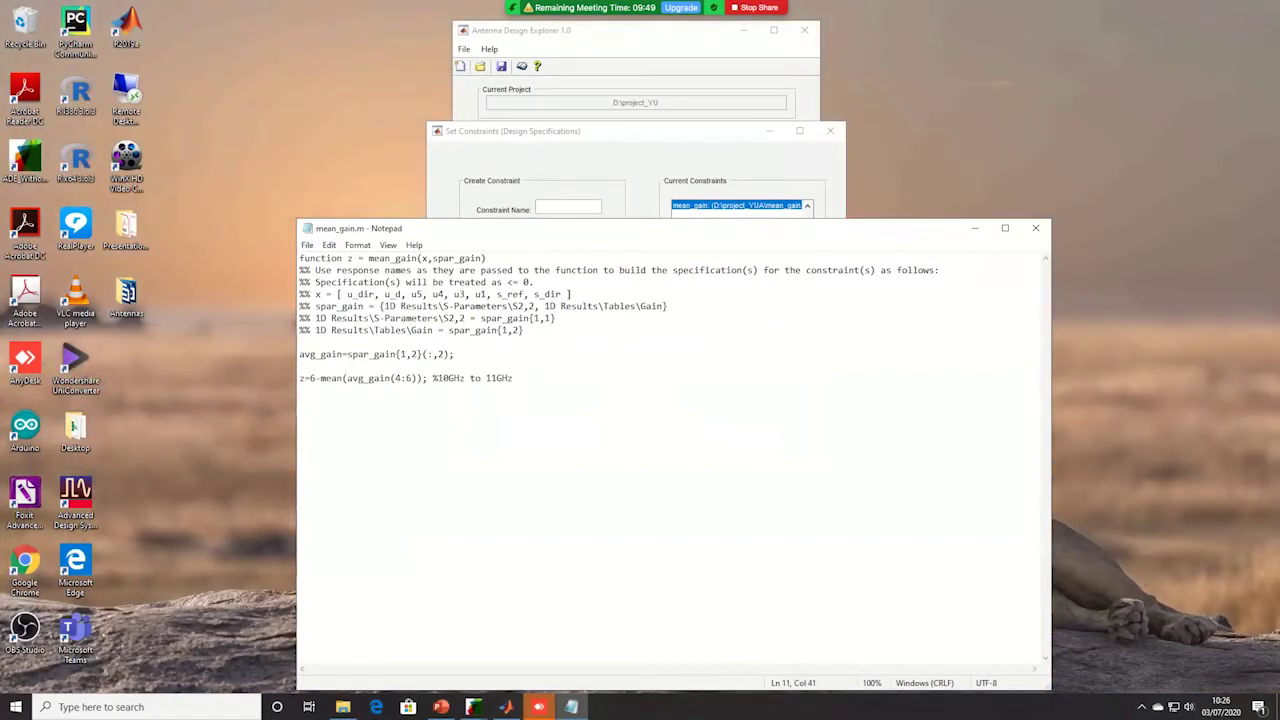
Step: Respace the comment in mean_gain.m to read "%10 GHz to 11 GHz" and close the file with its changes saved
click(447, 378)
click(502, 378)
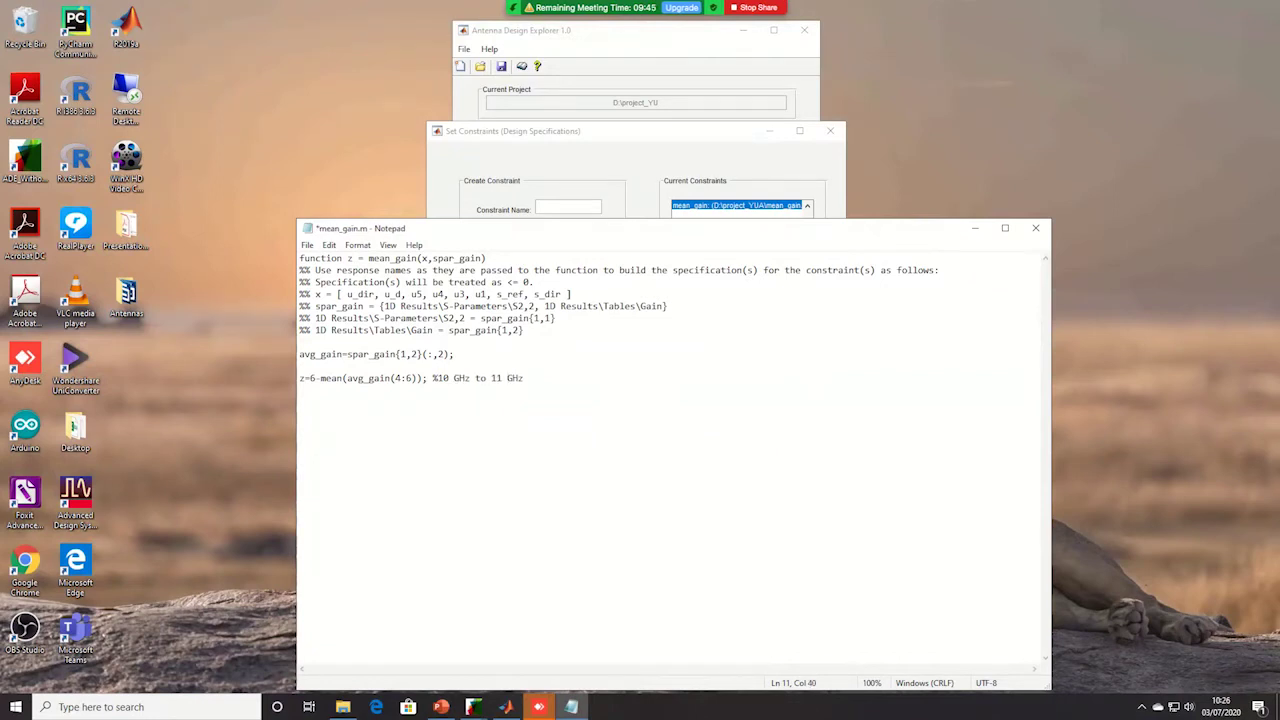
click(1035, 228)
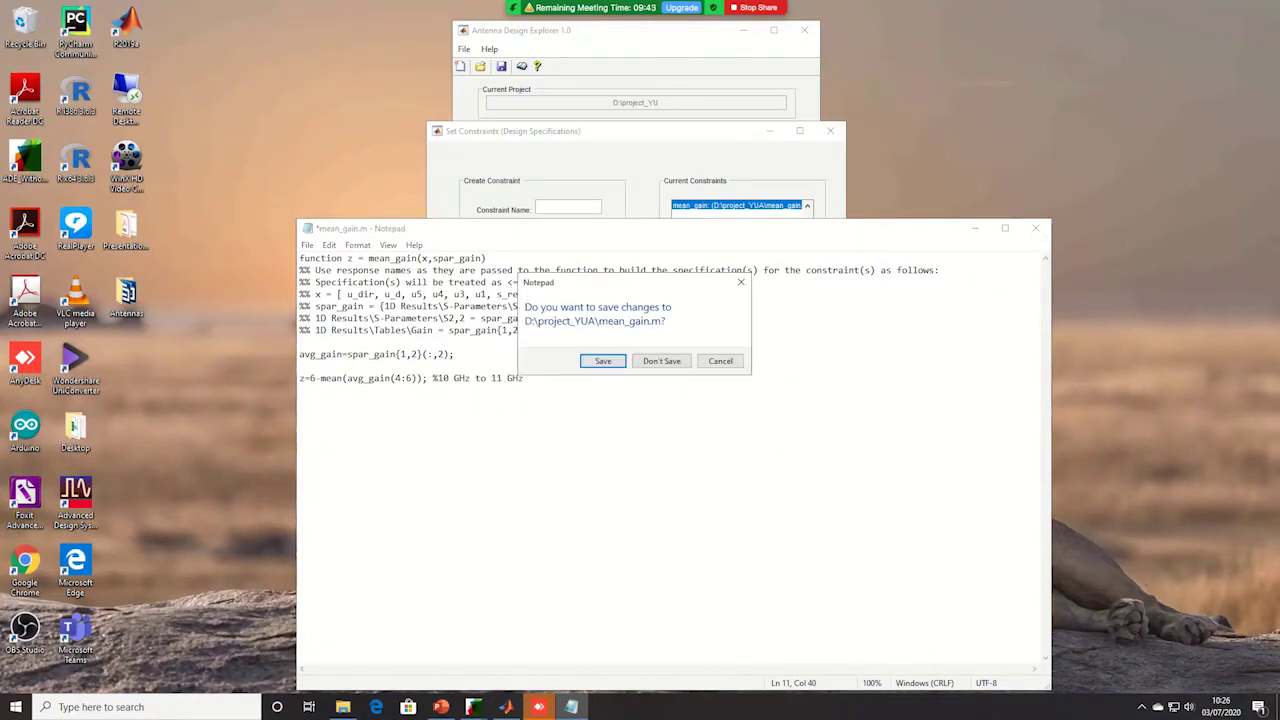
key(Return)
Step: Close the constraint settings and run a batch sample verification test with 1 member
click(801, 363)
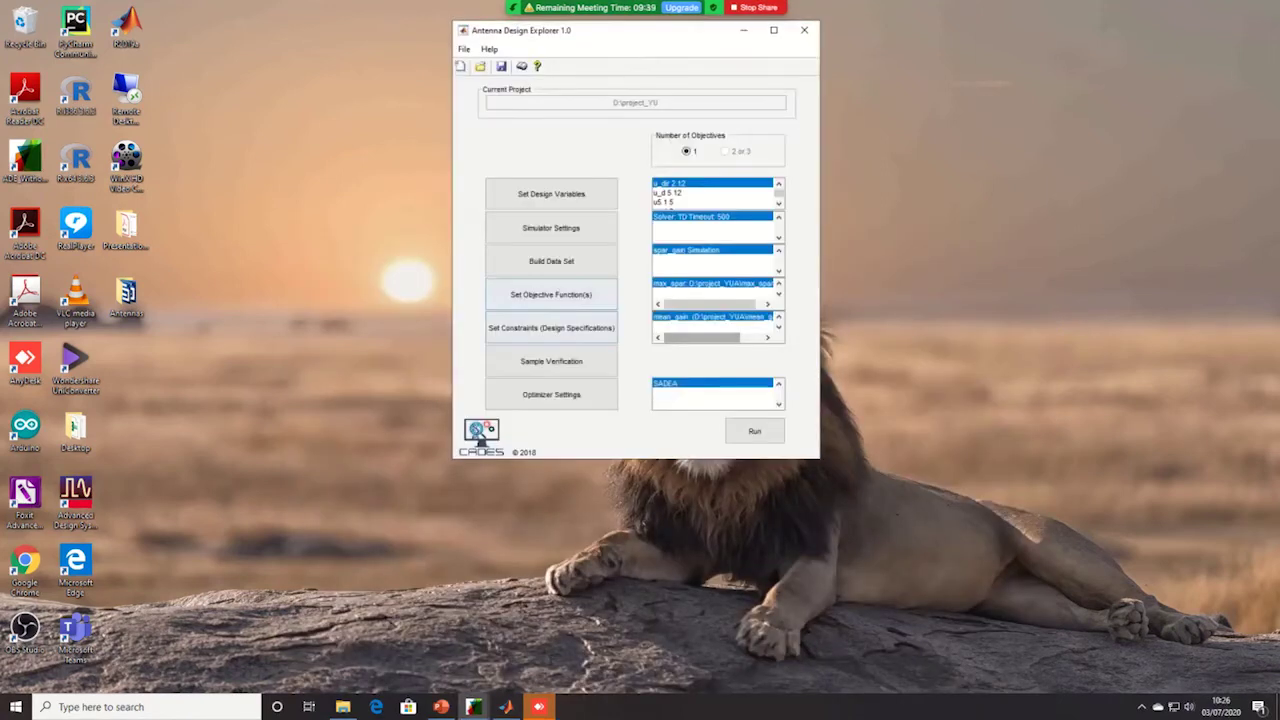
click(551, 361)
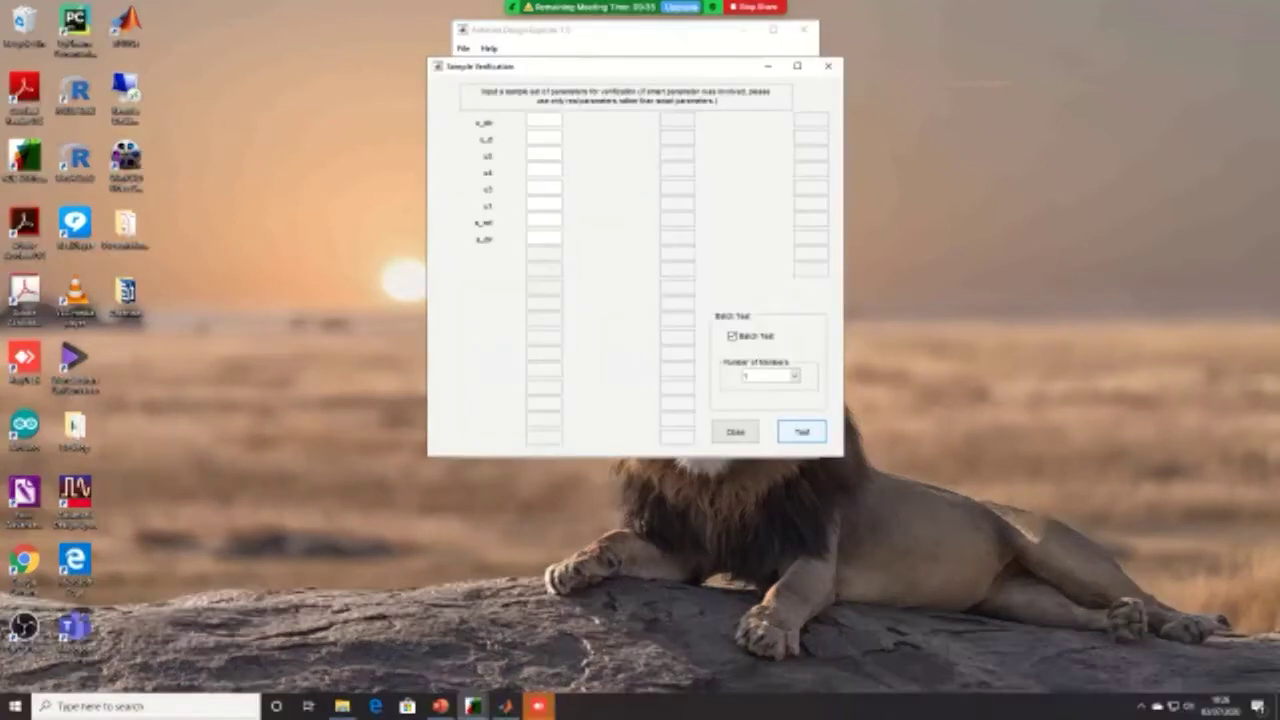
click(801, 431)
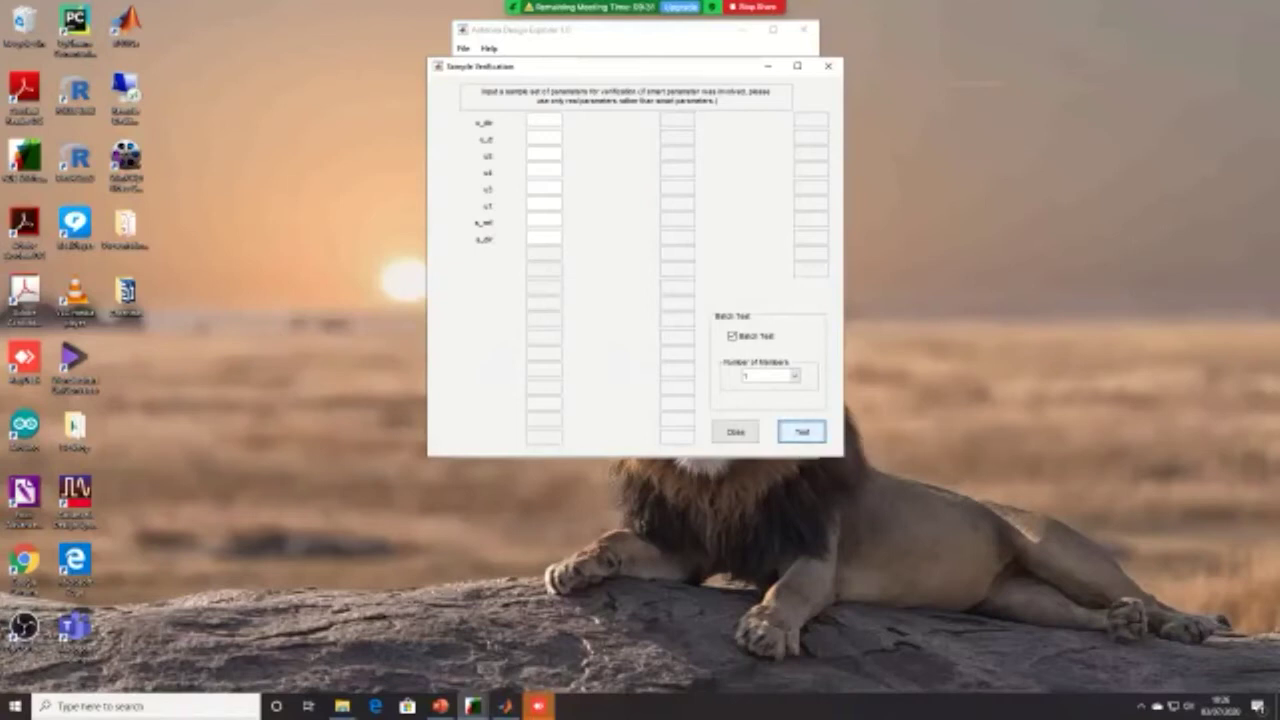
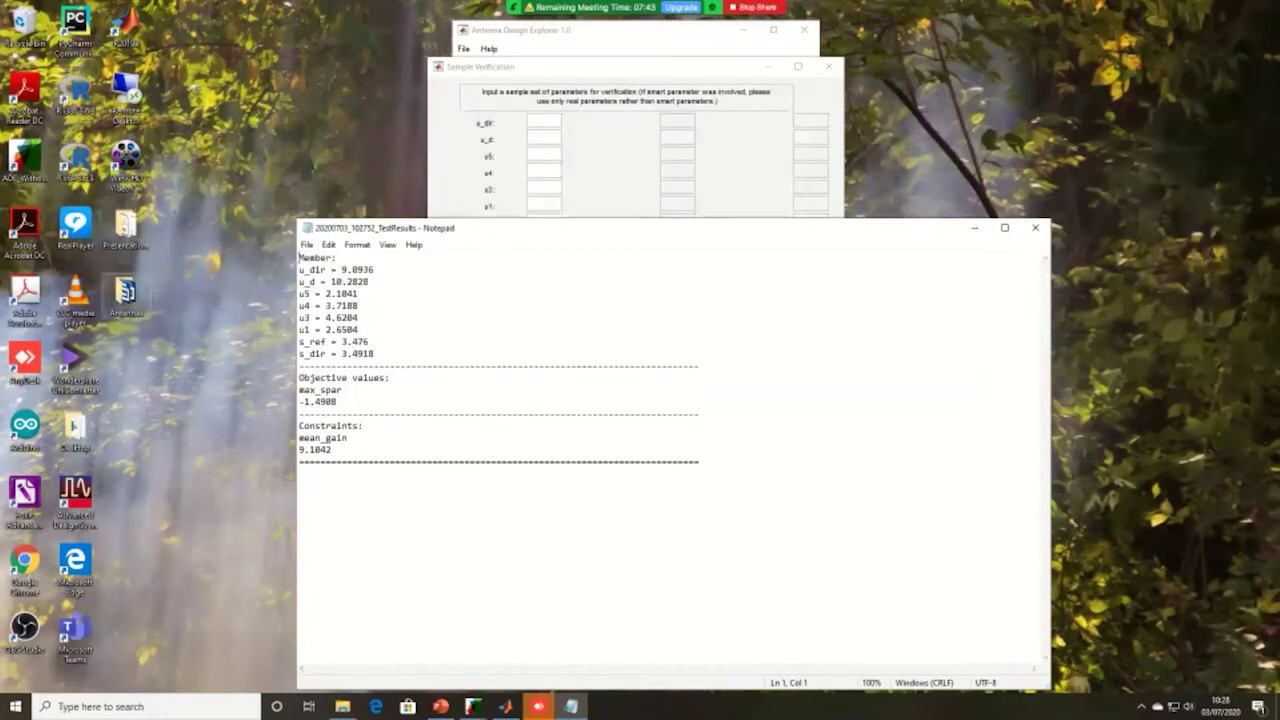
Step: Open the YUA model from the Antennas folder in CST Studio Suite and display its S2,2 plot
double_click(125, 295)
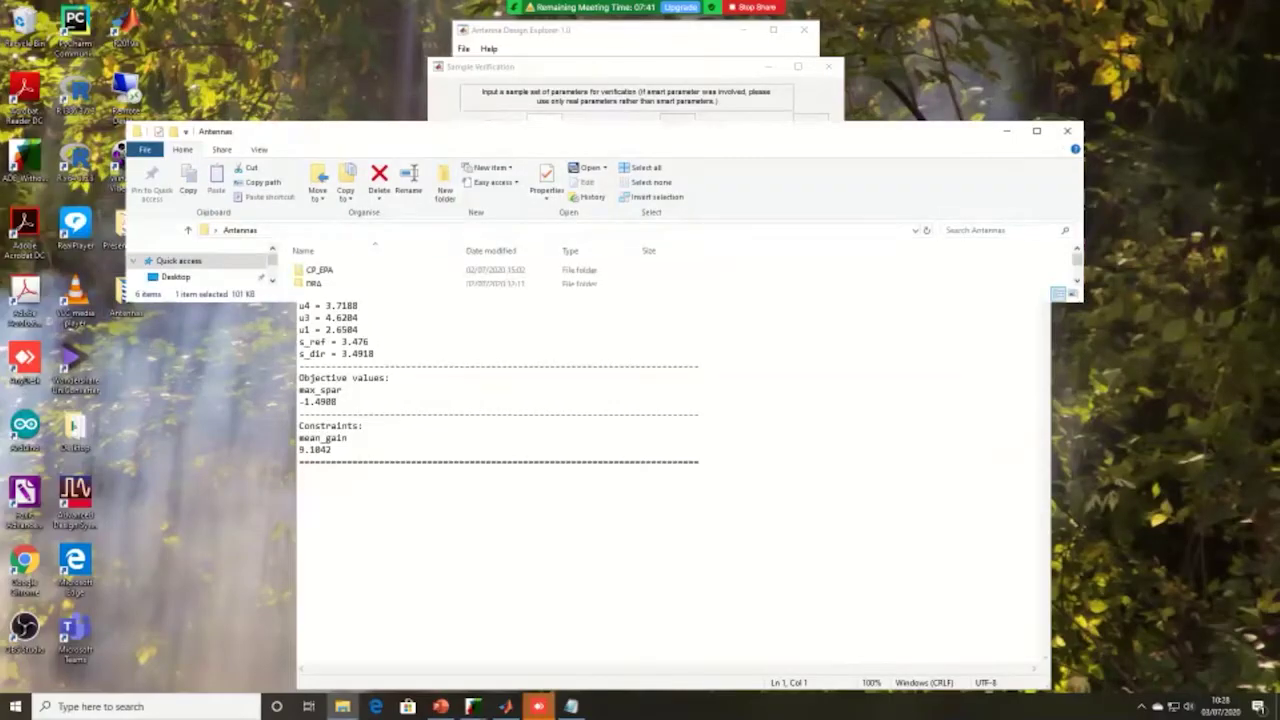
click(1036, 130)
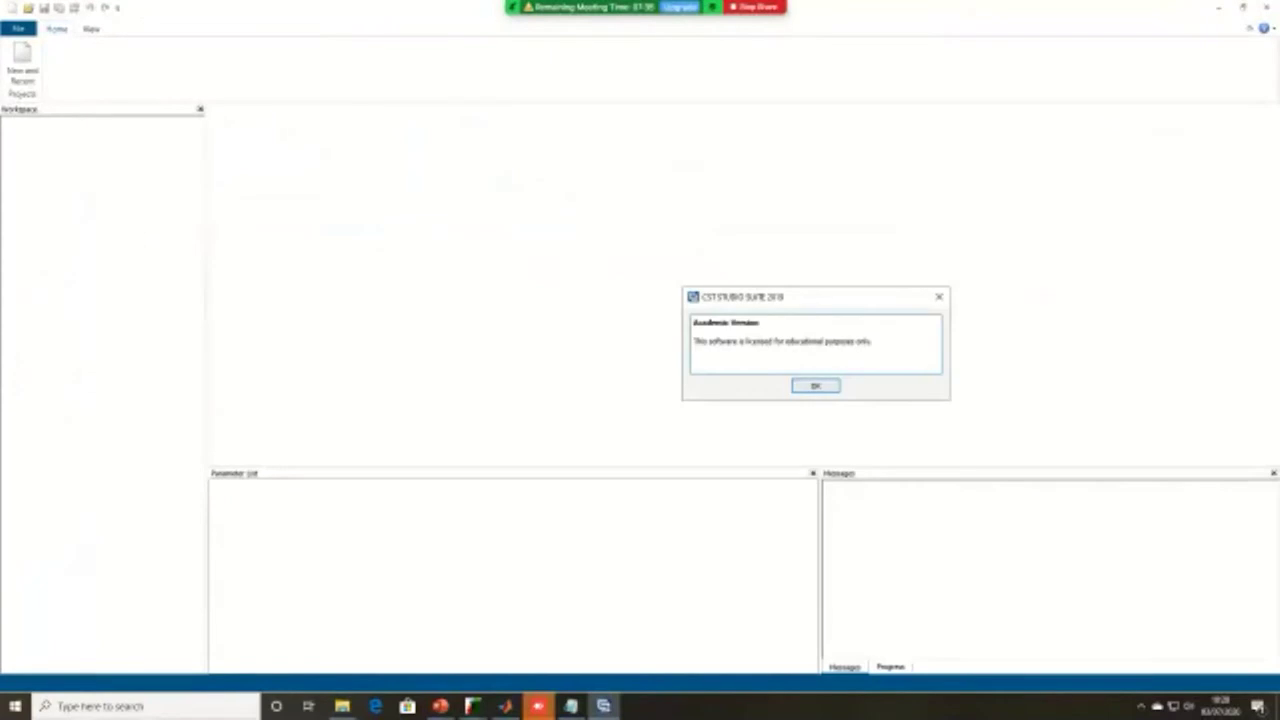
key(Return)
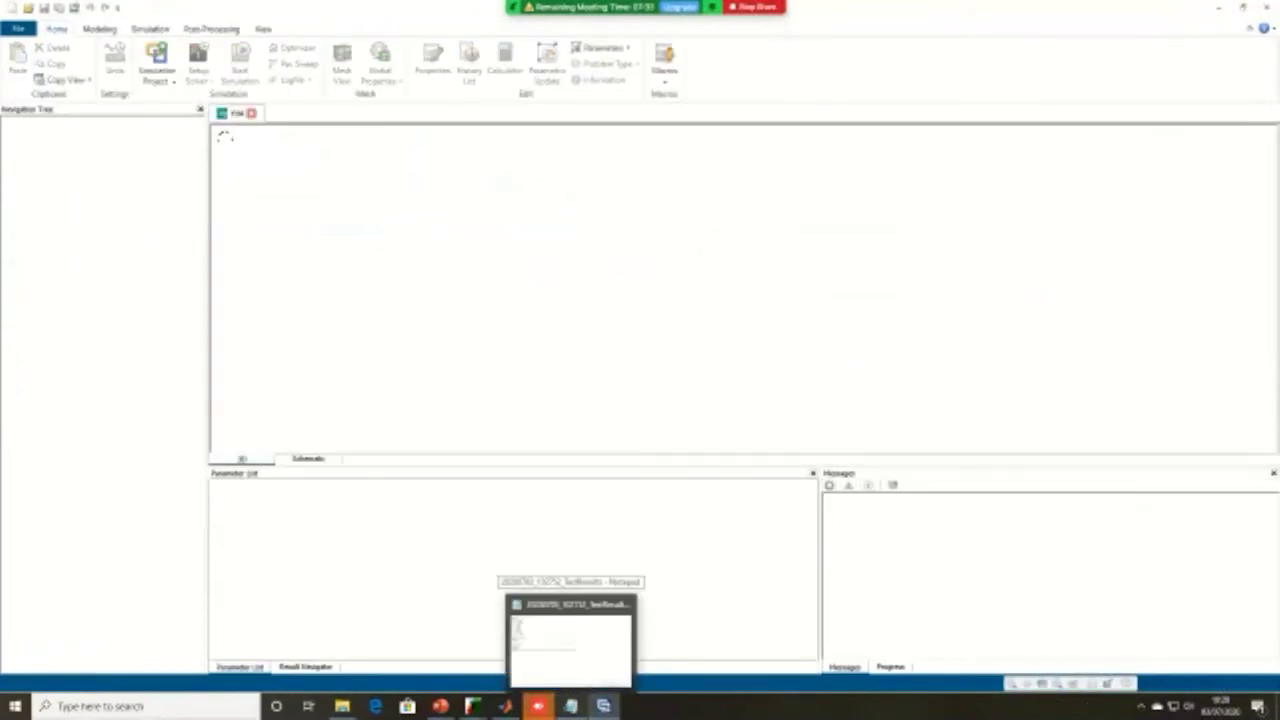
mouse_move(570, 640)
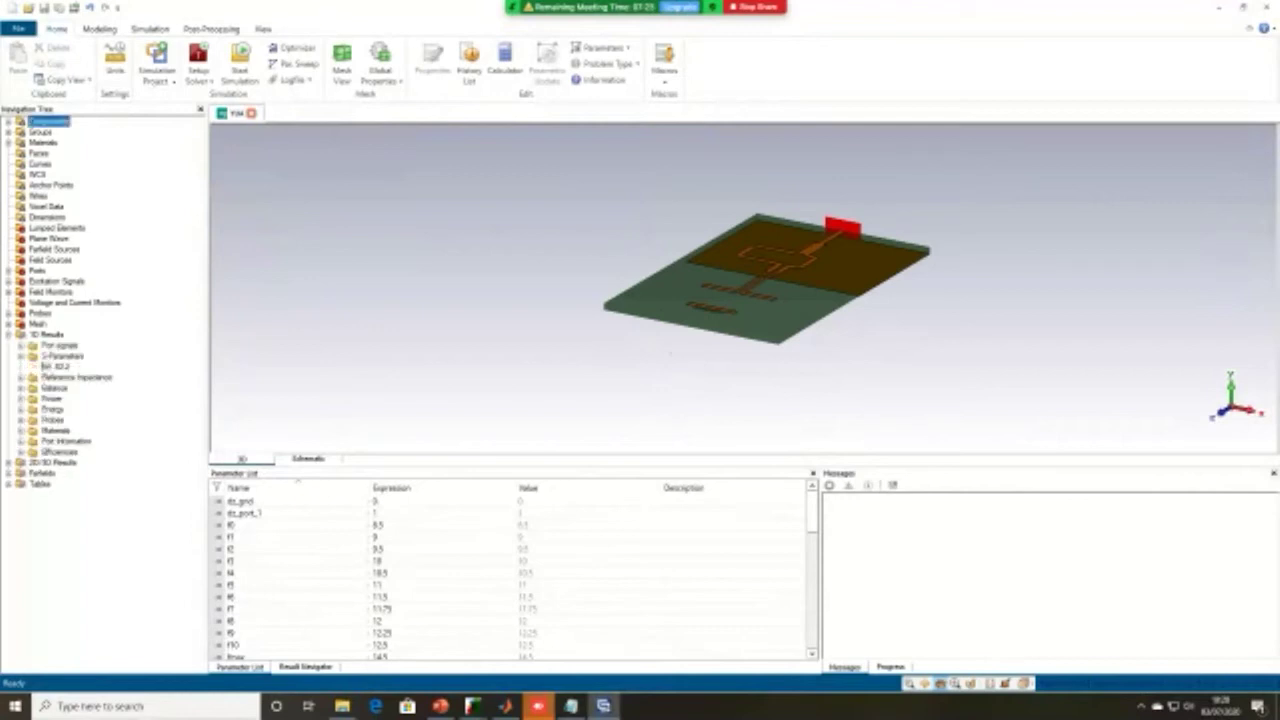
click(61, 366)
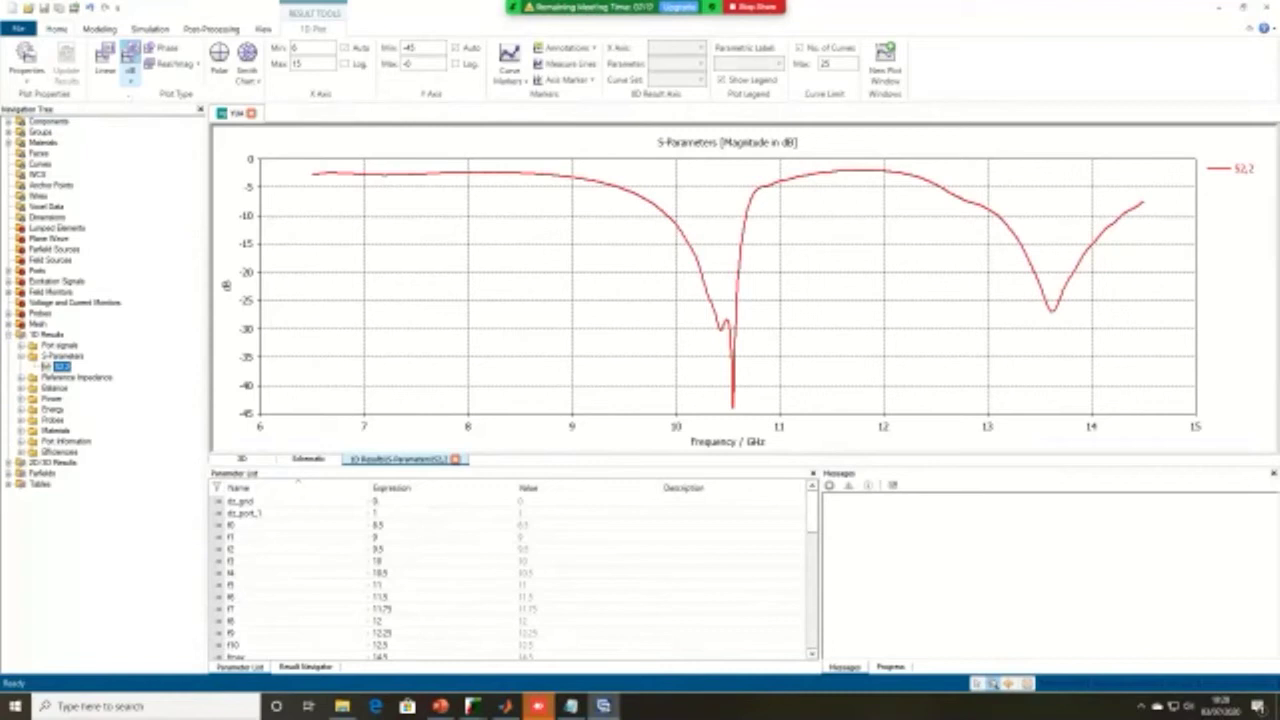
Step: Place the test results beside the S2,2 plot and compare the tested design values with the model's parameter list
click(570, 706)
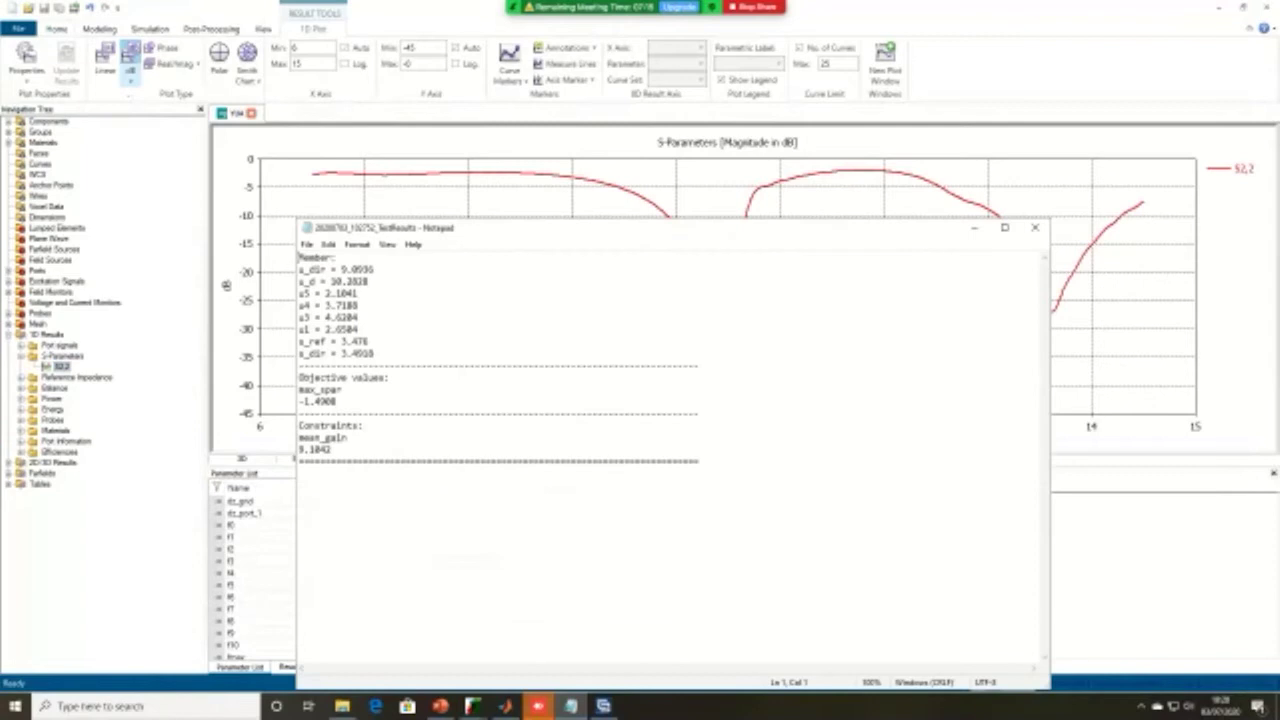
drag(427, 234, 655, 240)
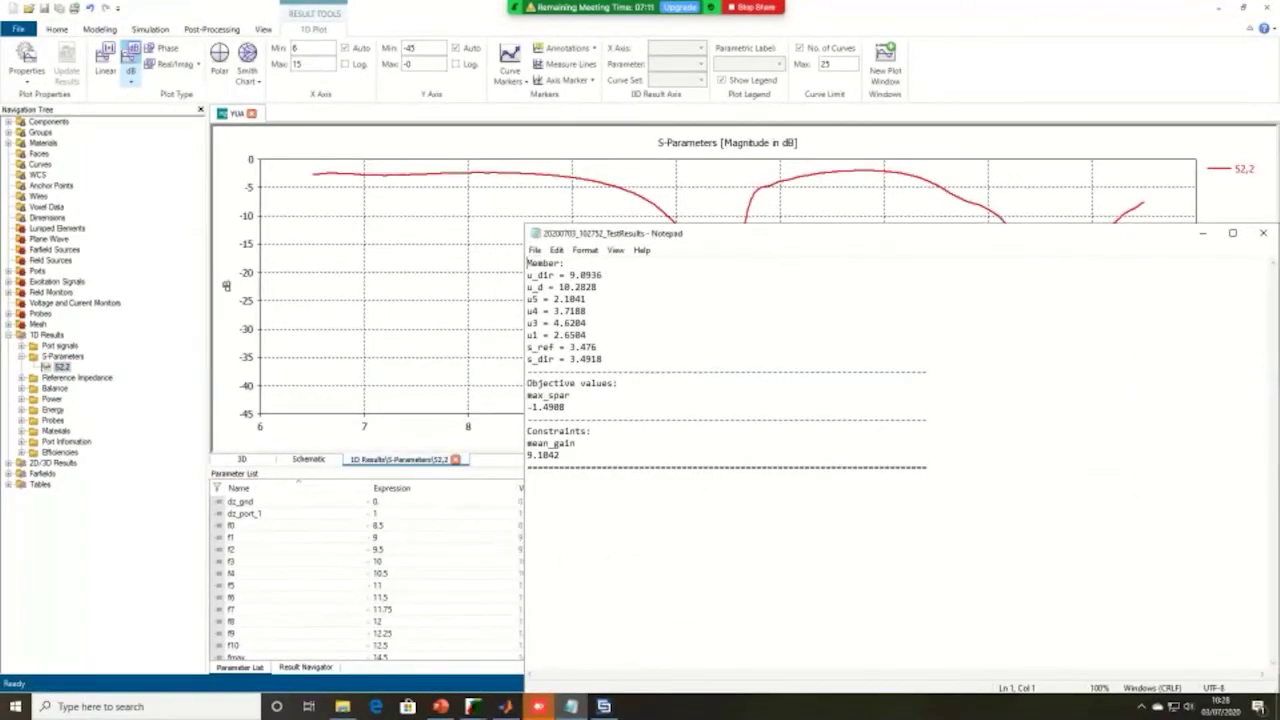
scroll(365, 575, down, 4)
scroll(365, 575, down, 4)
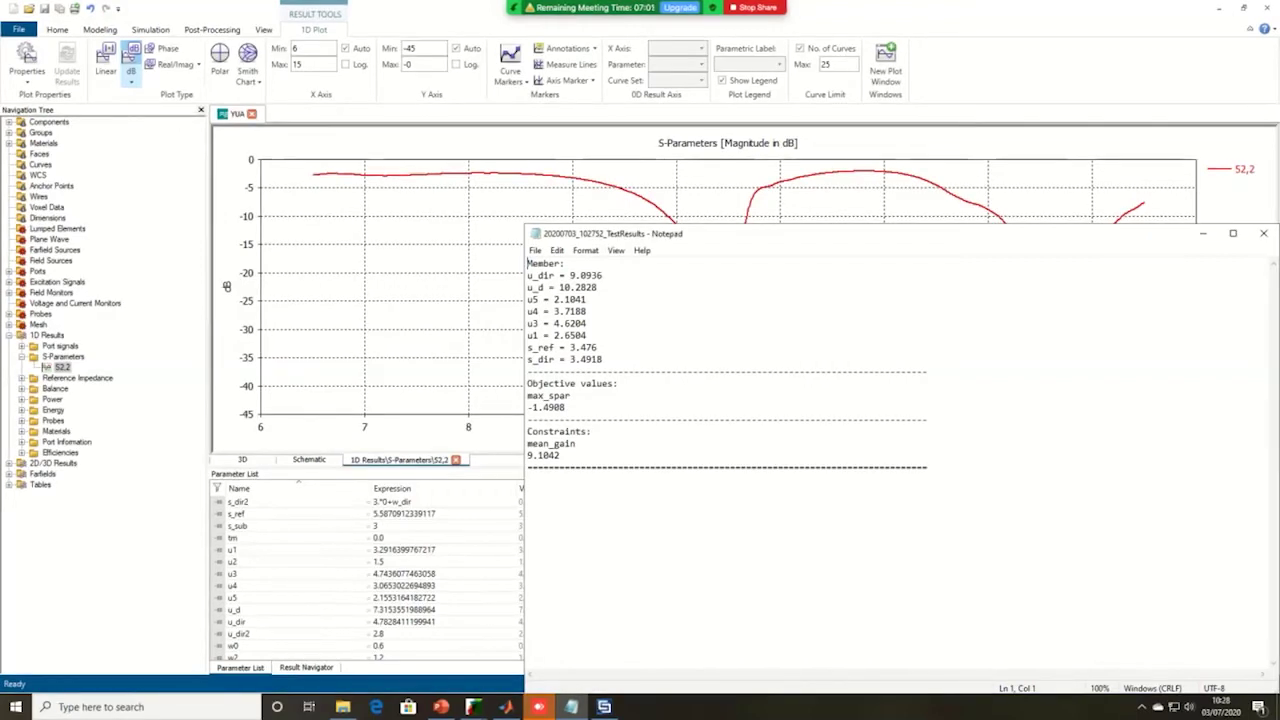
drag(760, 233, 855, 329)
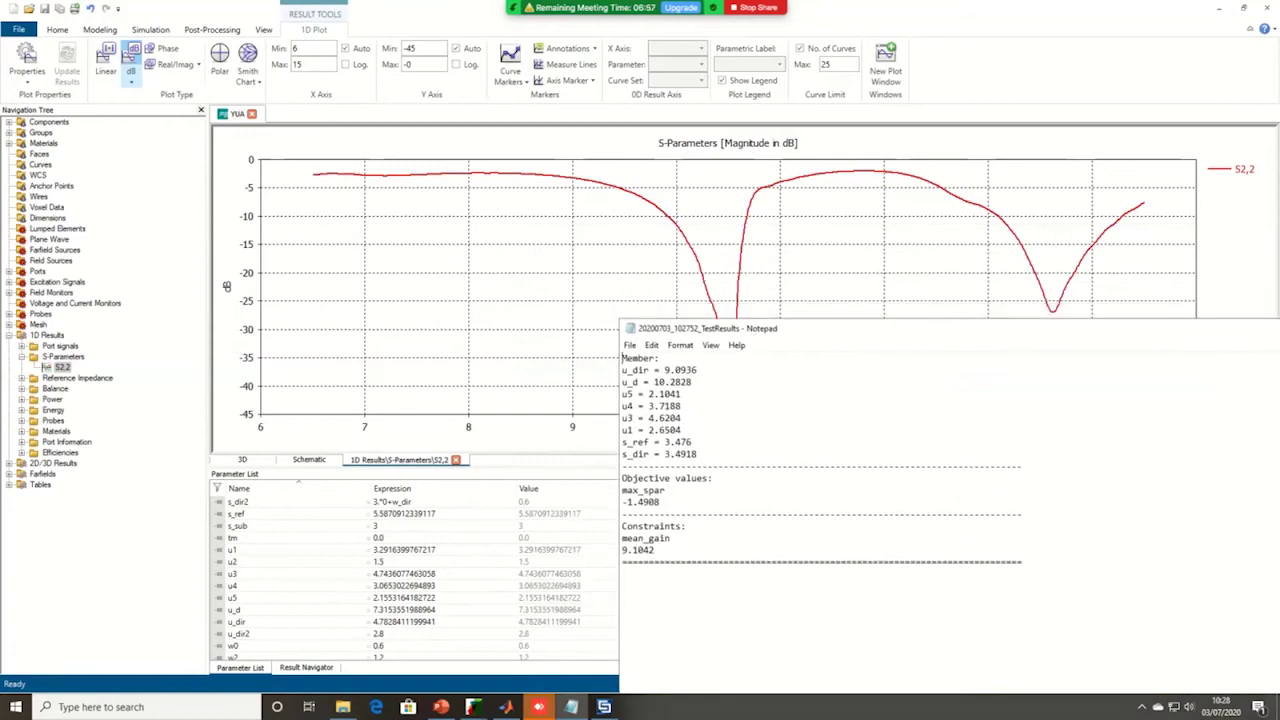
Step: Display the model's Gain table plot, compare it with the mean_gain constraint in the test results, and close the results file
click(9, 484)
click(21, 495)
click(61, 506)
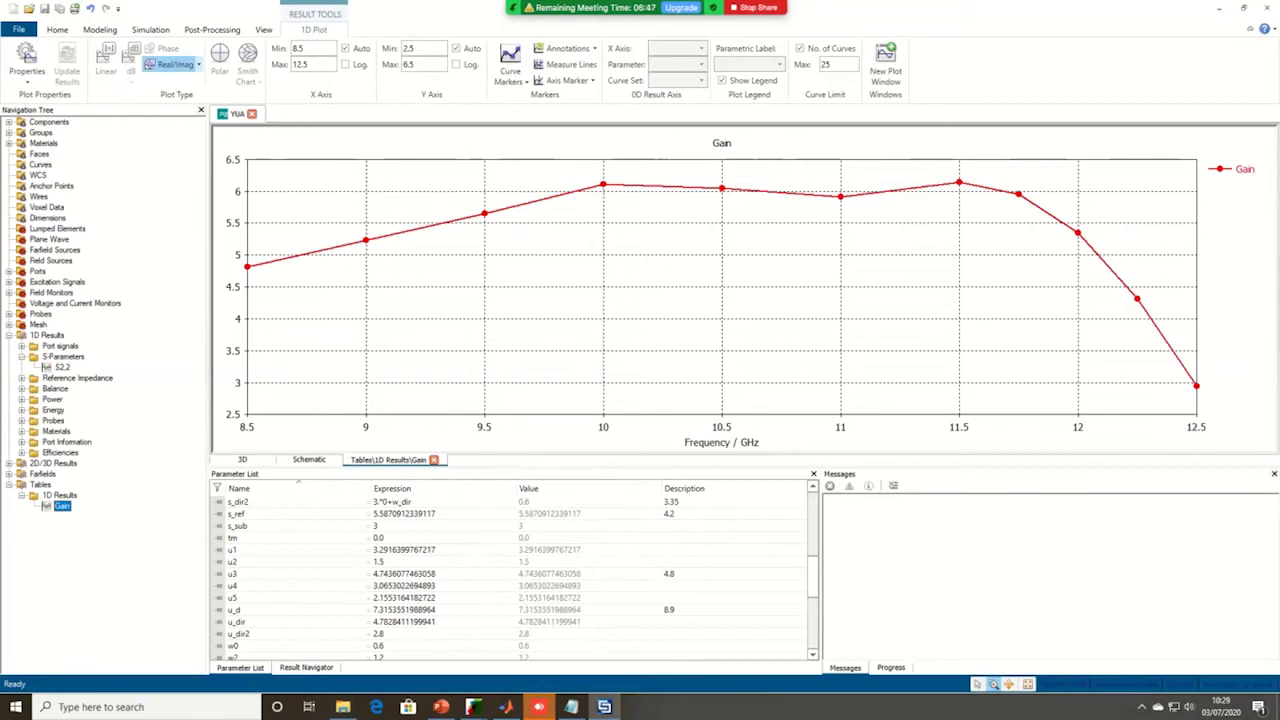
click(571, 707)
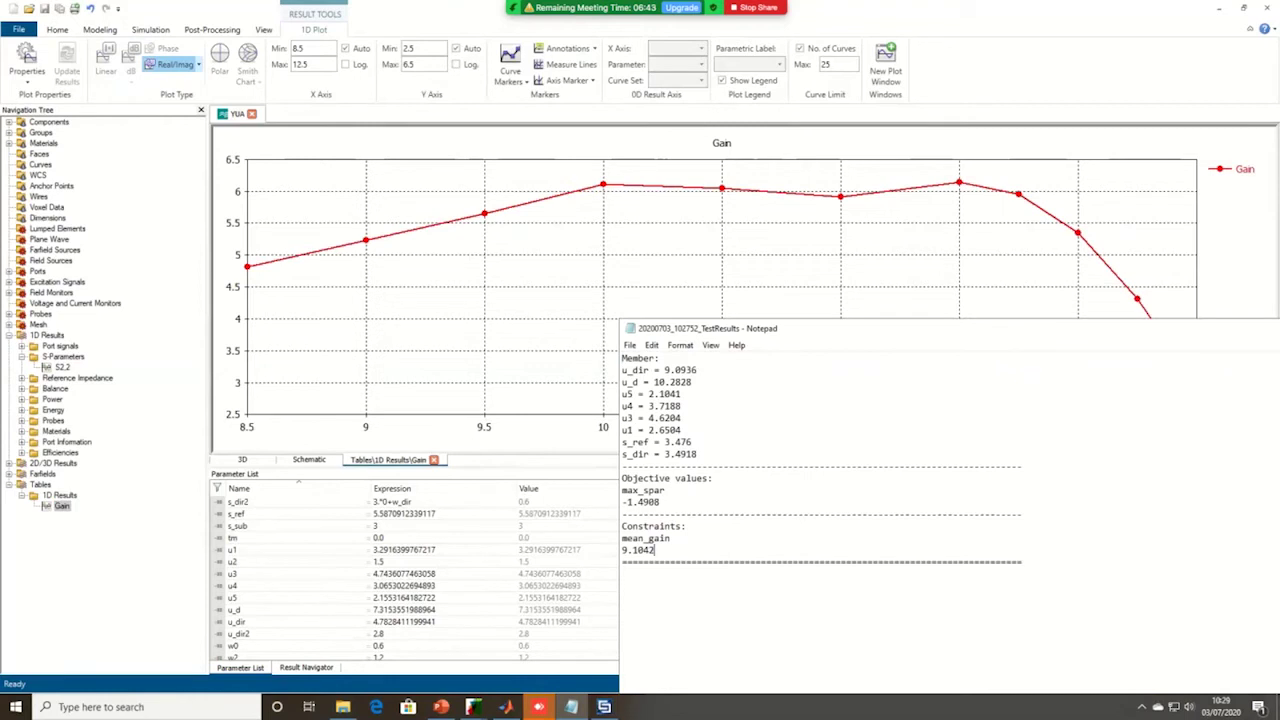
drag(847, 328, 515, 278)
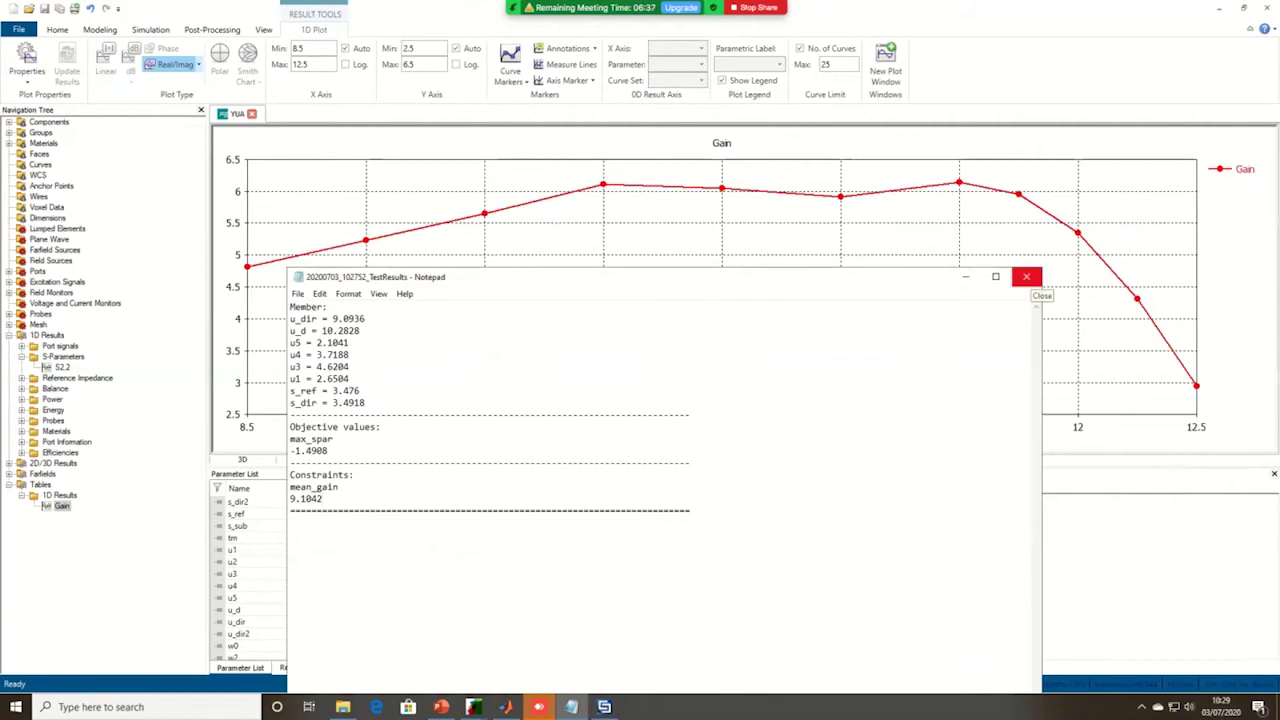
click(1026, 277)
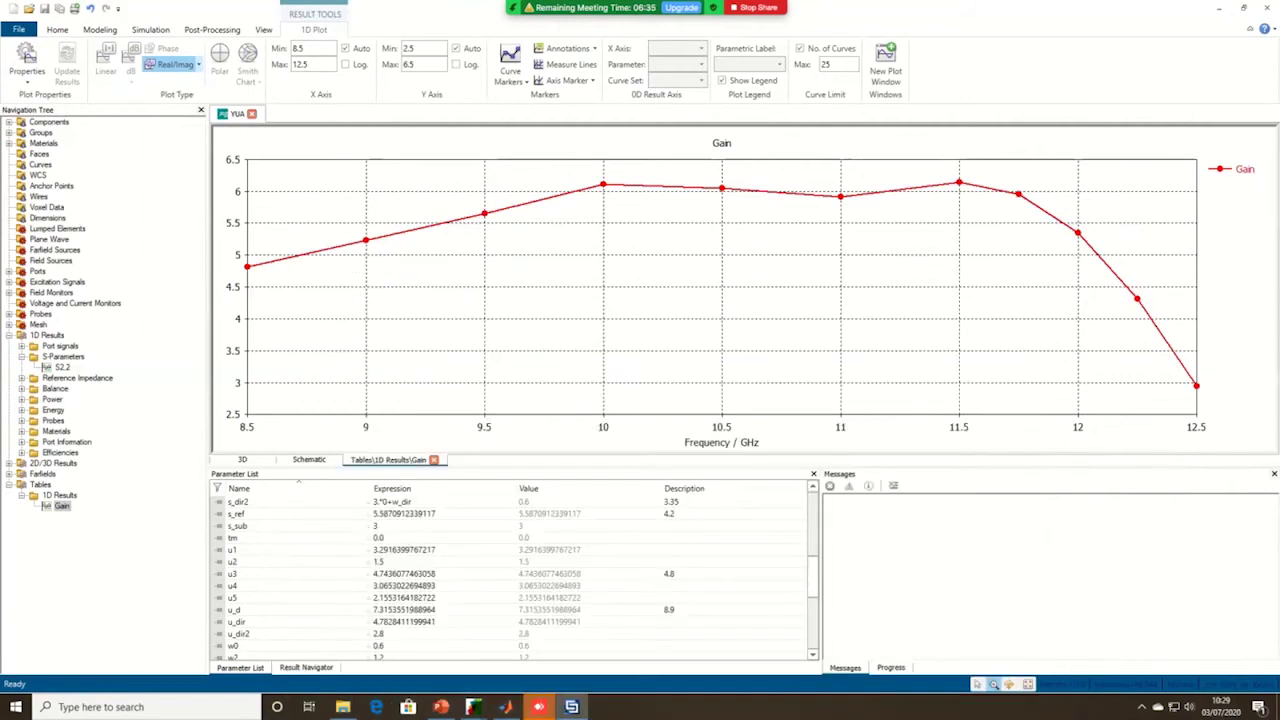
Step: Put away CST, the Antennas folder and the sample verification dialog, and open the optimizer settings in Antenna Design Explorer
click(1219, 8)
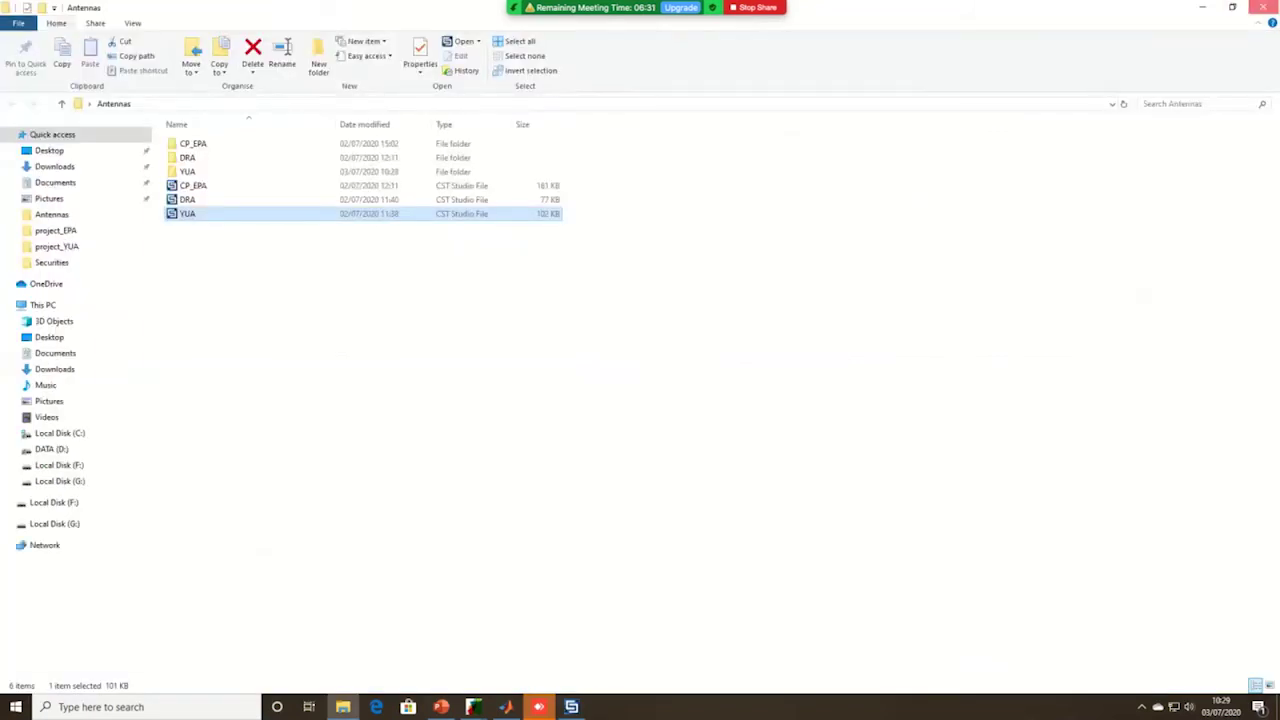
click(1263, 7)
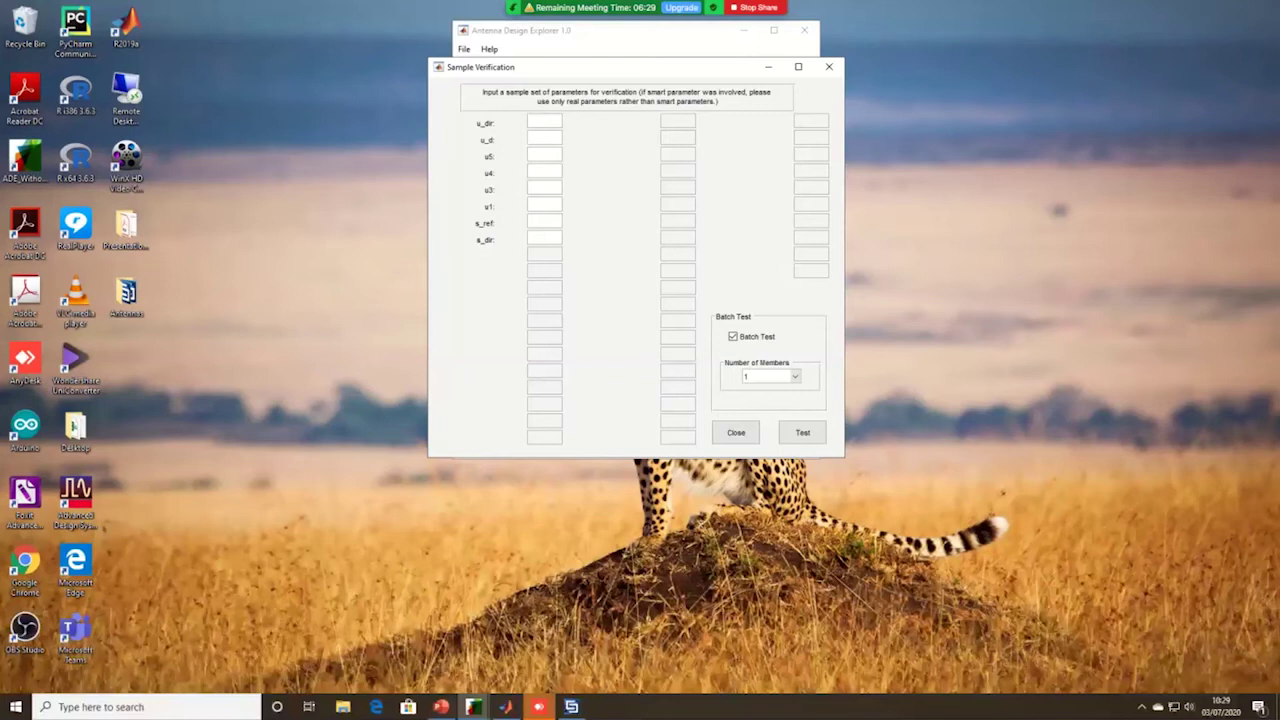
click(829, 67)
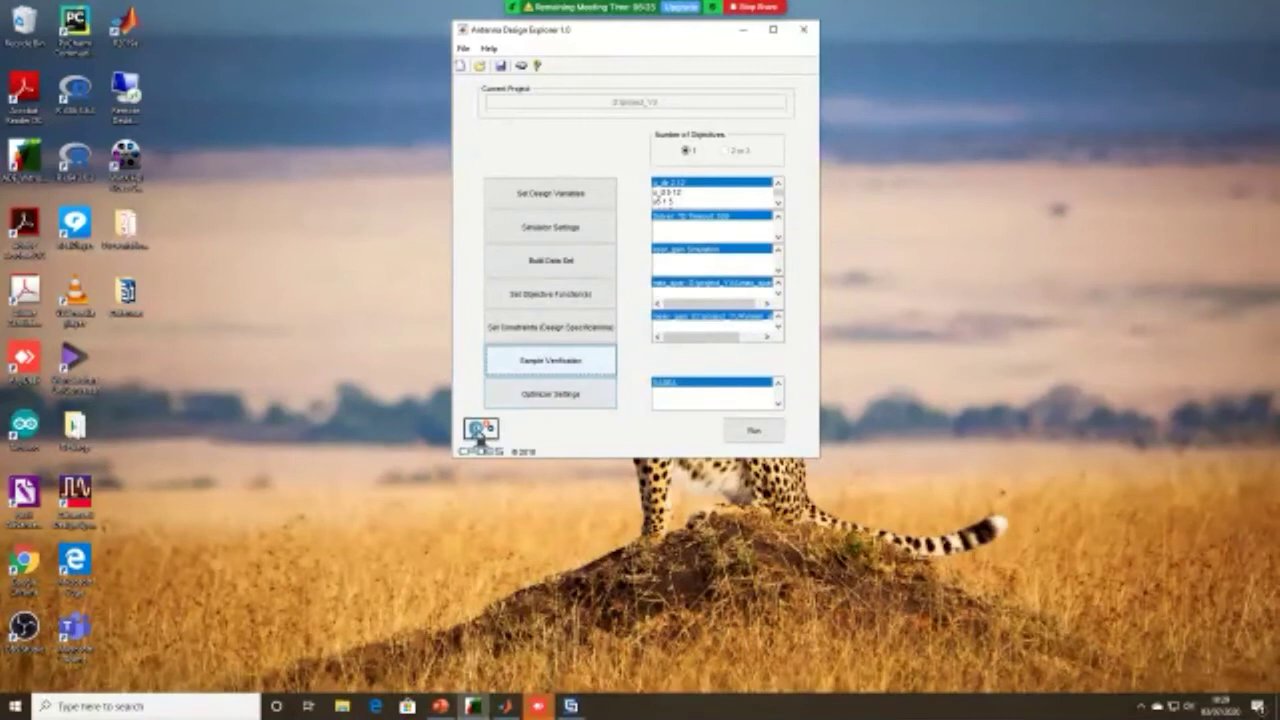
click(550, 394)
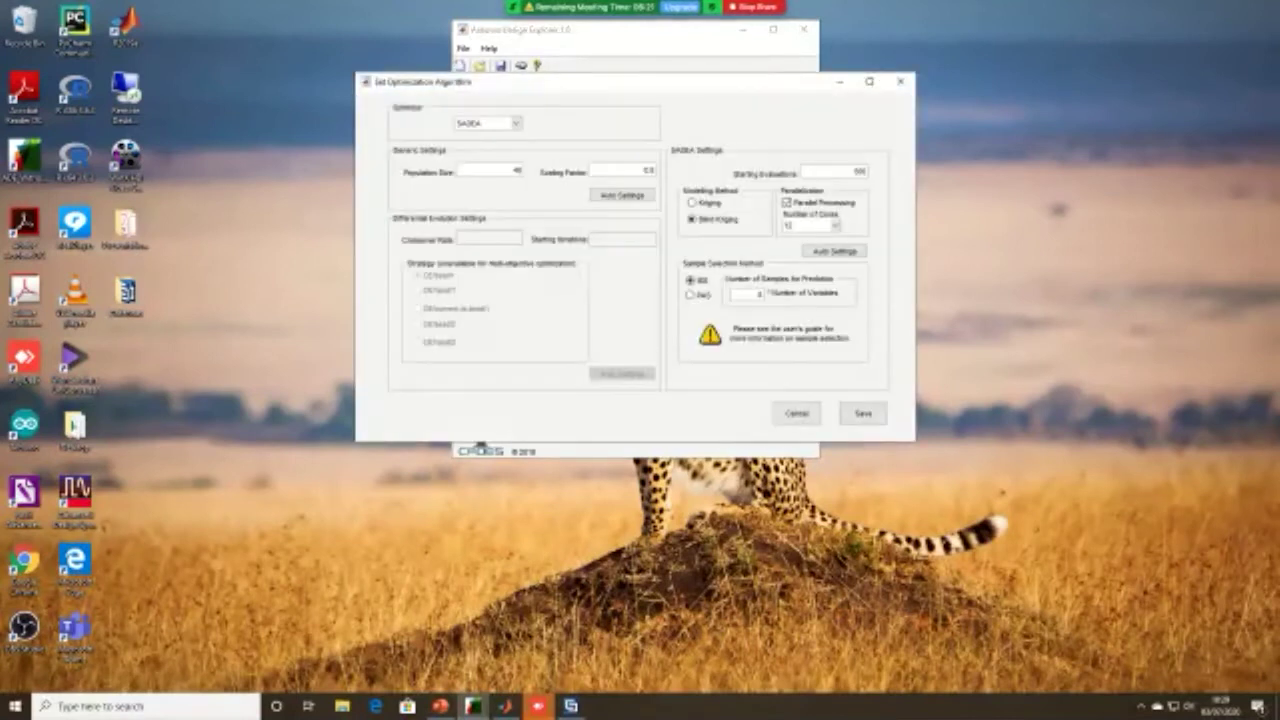
Step: Look through the available optimizers, try Custom (functions only), and set the choice back to SADEA
click(515, 123)
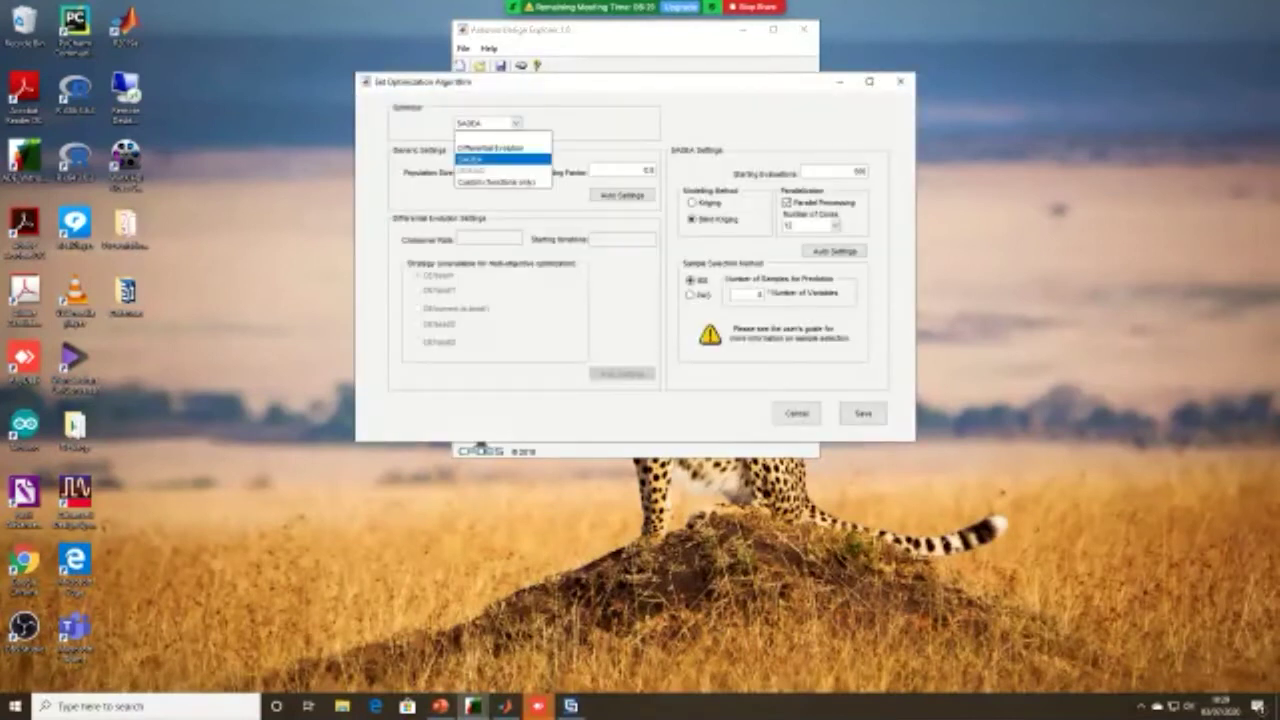
key(Down)
key(Down)
key(Up)
key(Up)
key(Down)
key(Down)
key(Return)
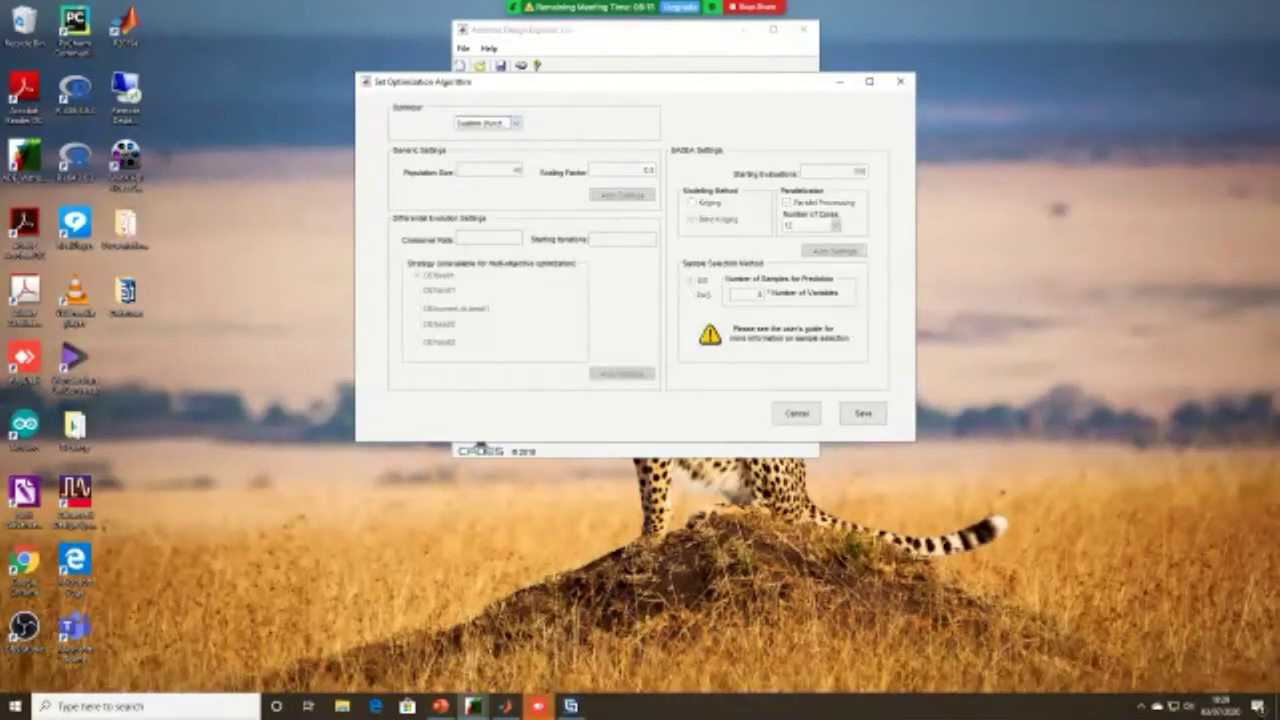
key(alt+Down)
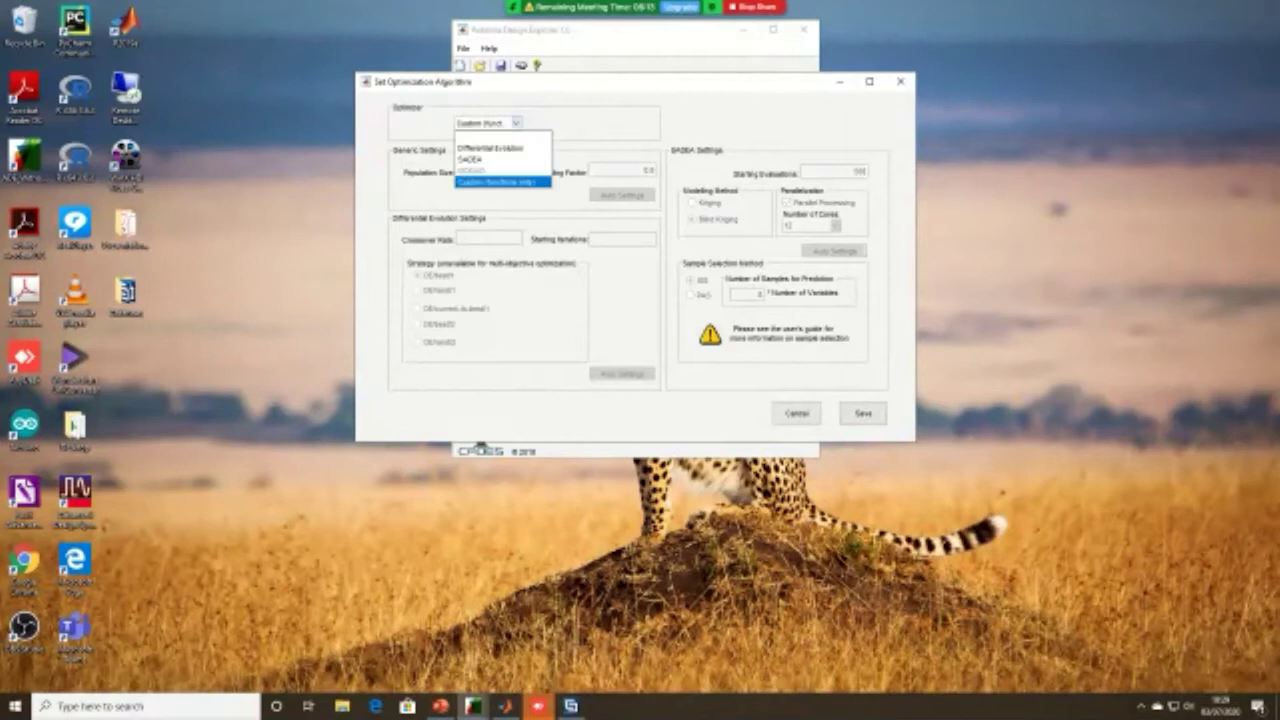
key(Up)
key(Up)
key(Down)
key(Down)
key(Up)
key(Up)
key(Down)
key(Return)
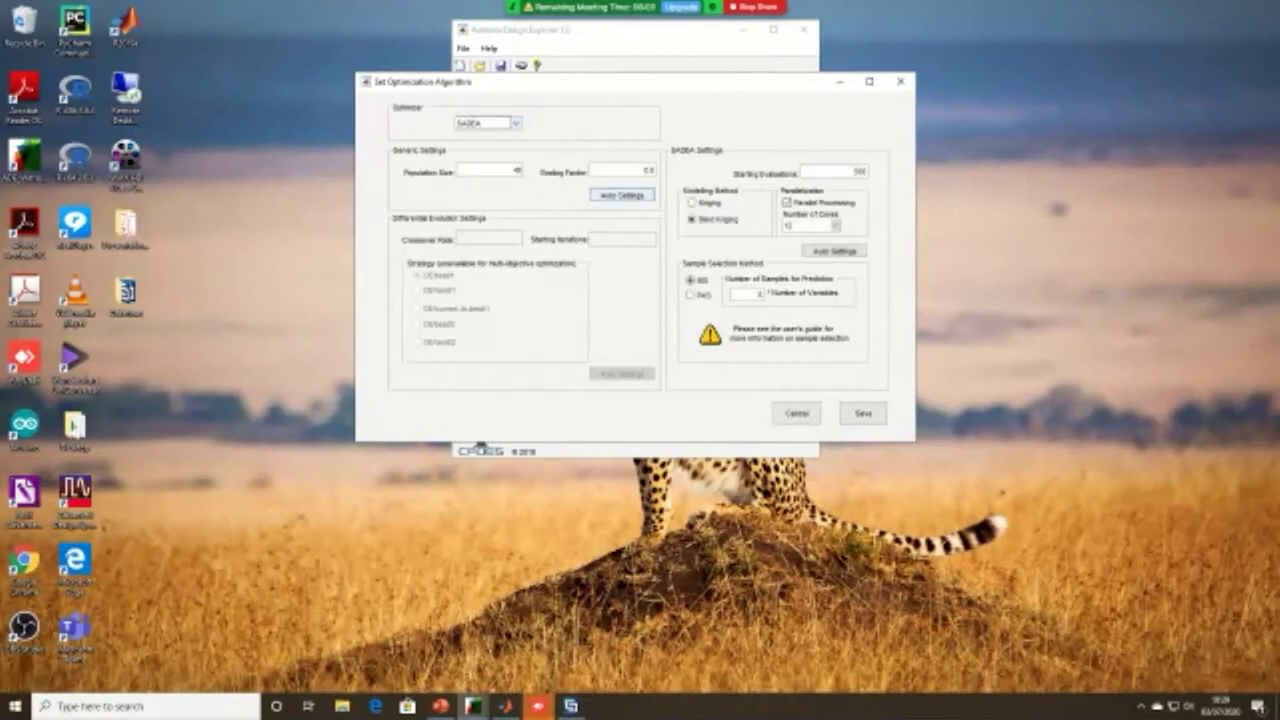
Step: Apply the automatic SADEA settings and save the optimization algorithm configuration
key(Tab)
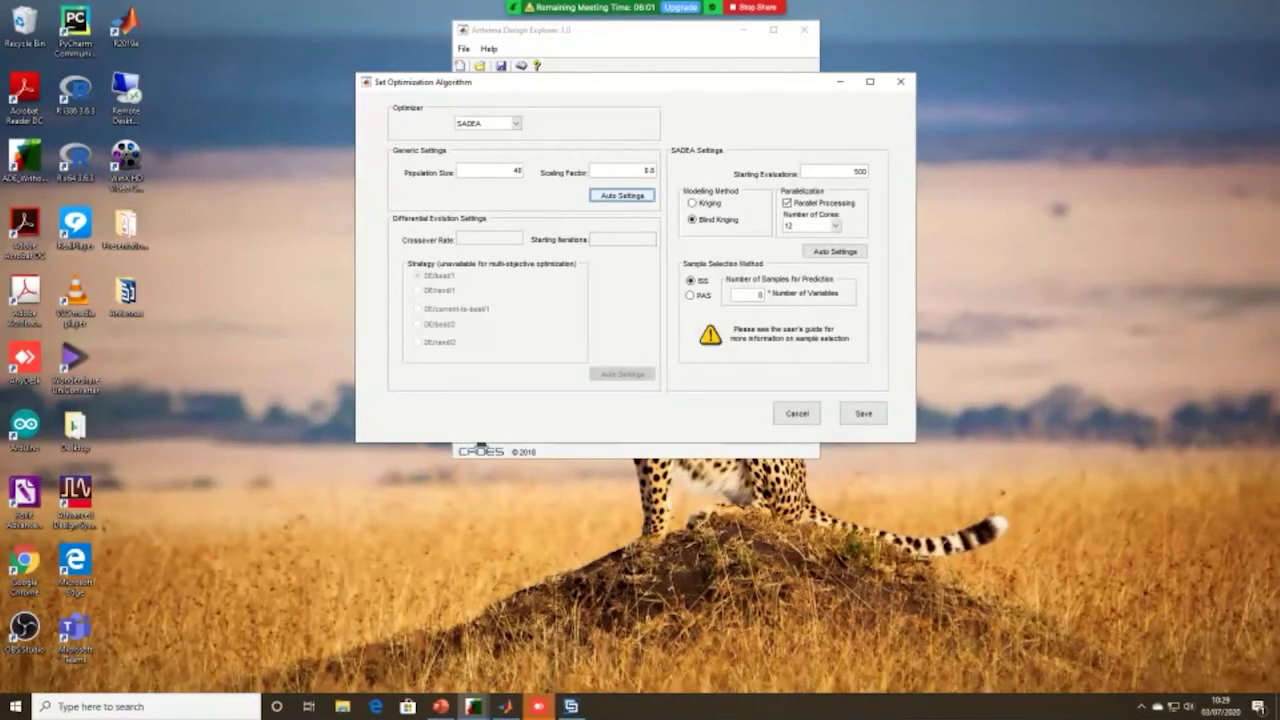
key(Tab)
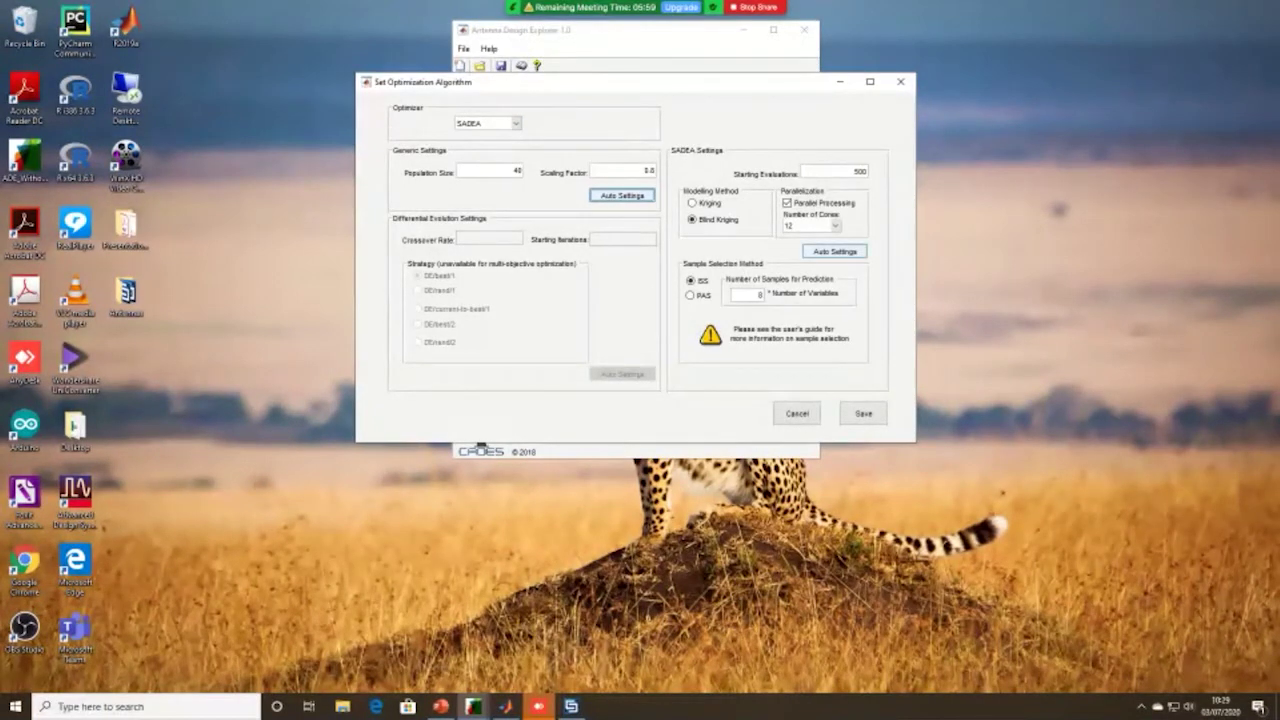
click(834, 251)
drag(722, 84, 612, 117)
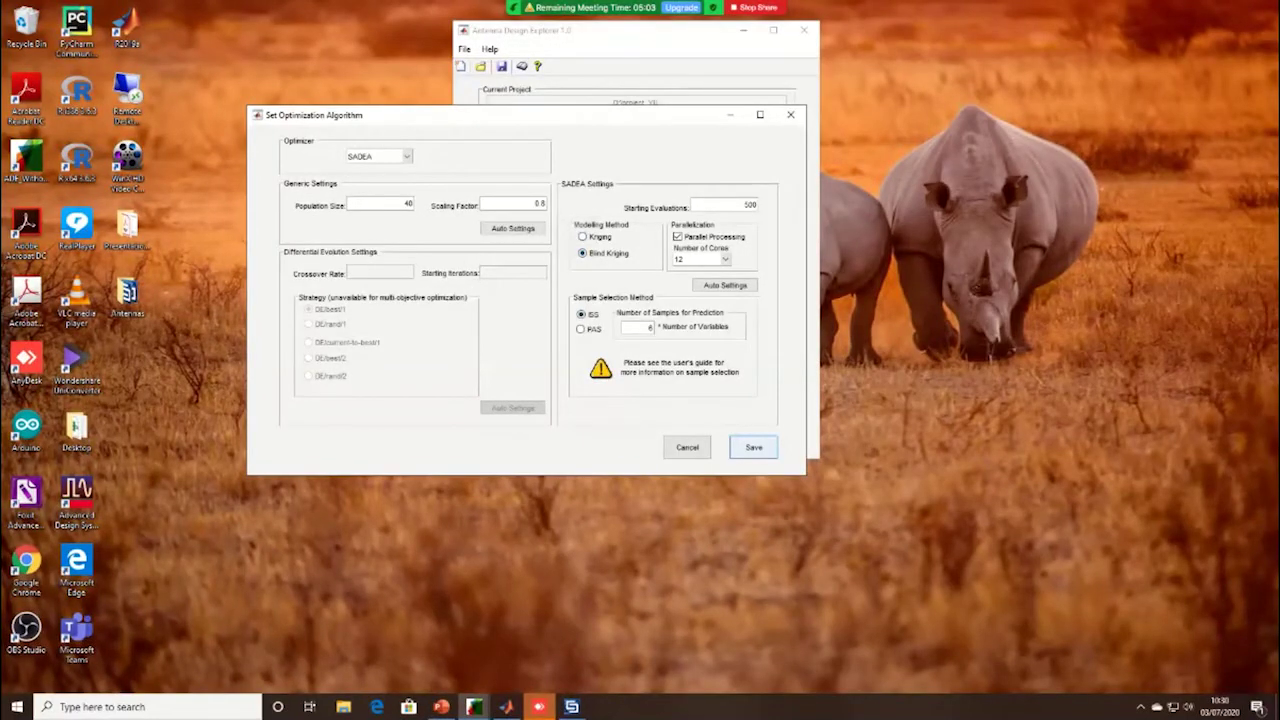
click(753, 447)
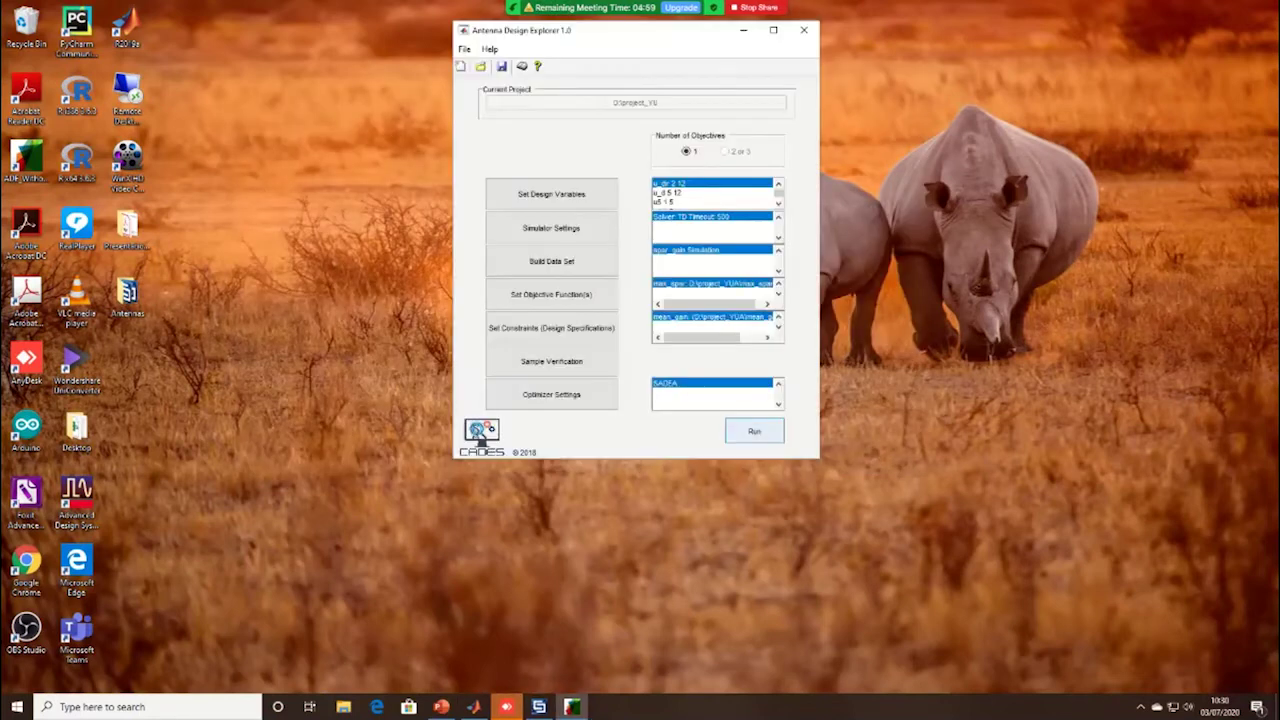
Step: Start the SADEA optimization as a new run instead of continuing from the saved algorithm state
click(756, 431)
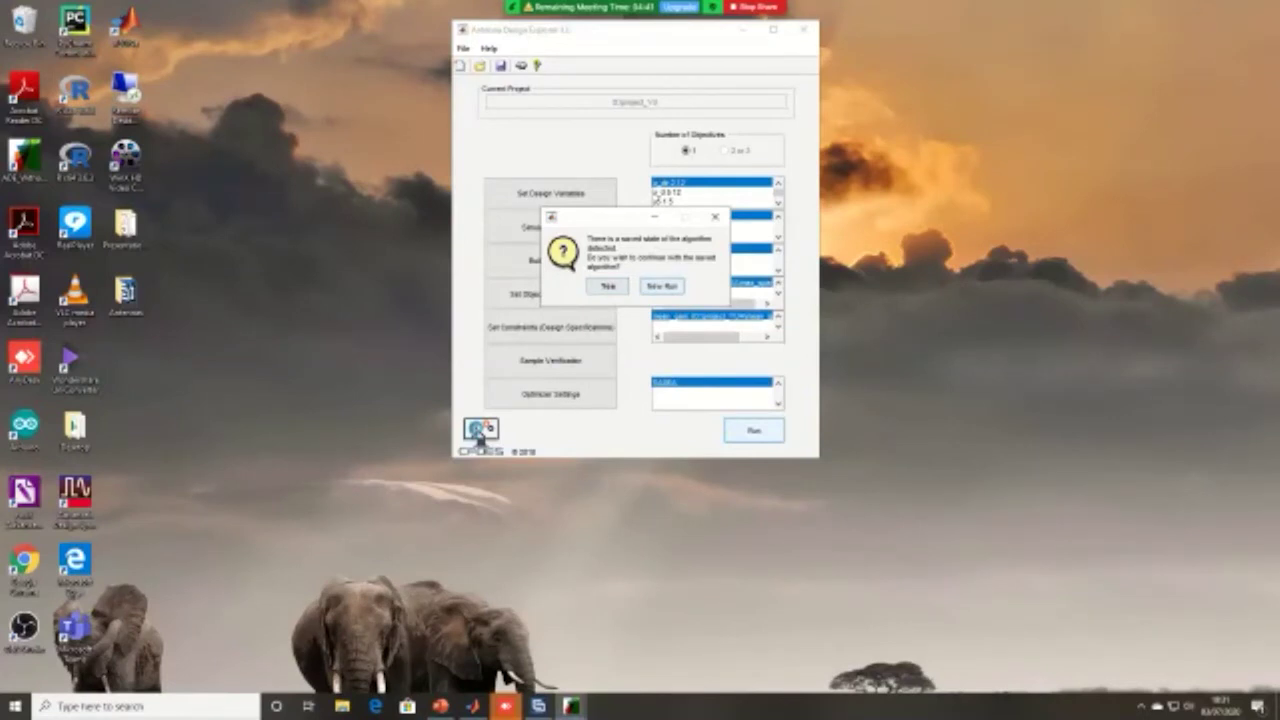
click(661, 286)
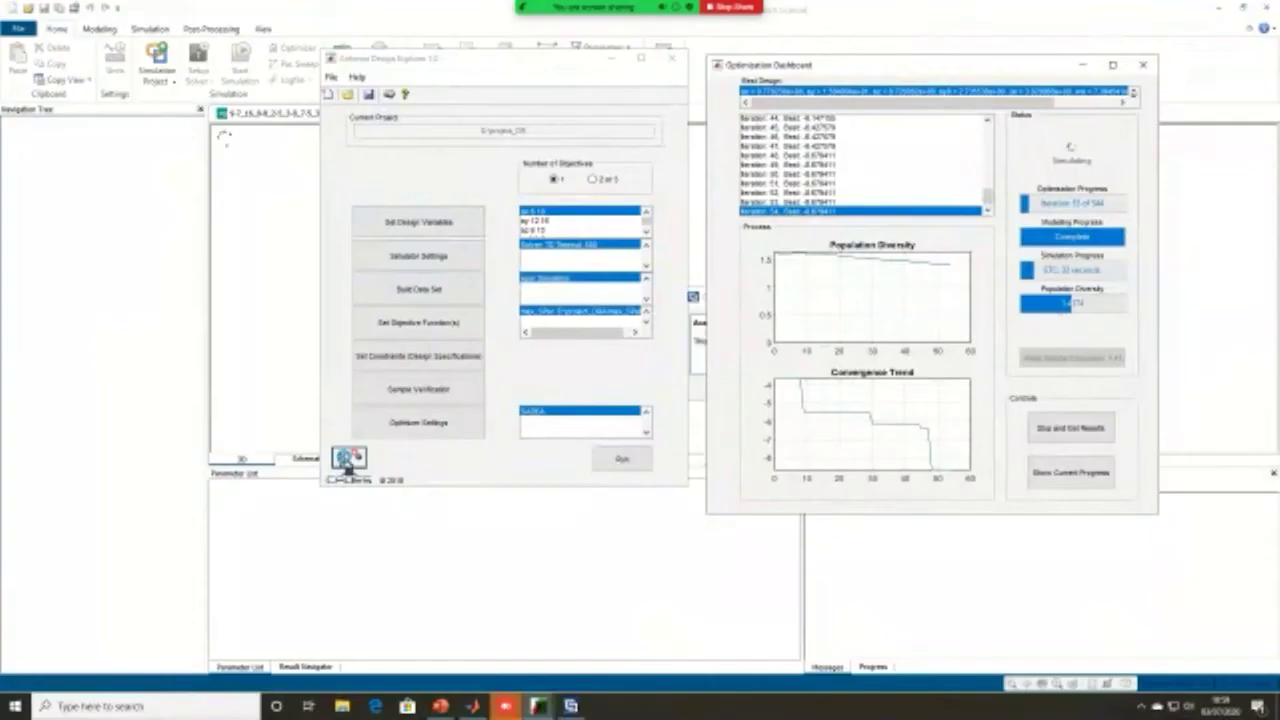
key(Return)
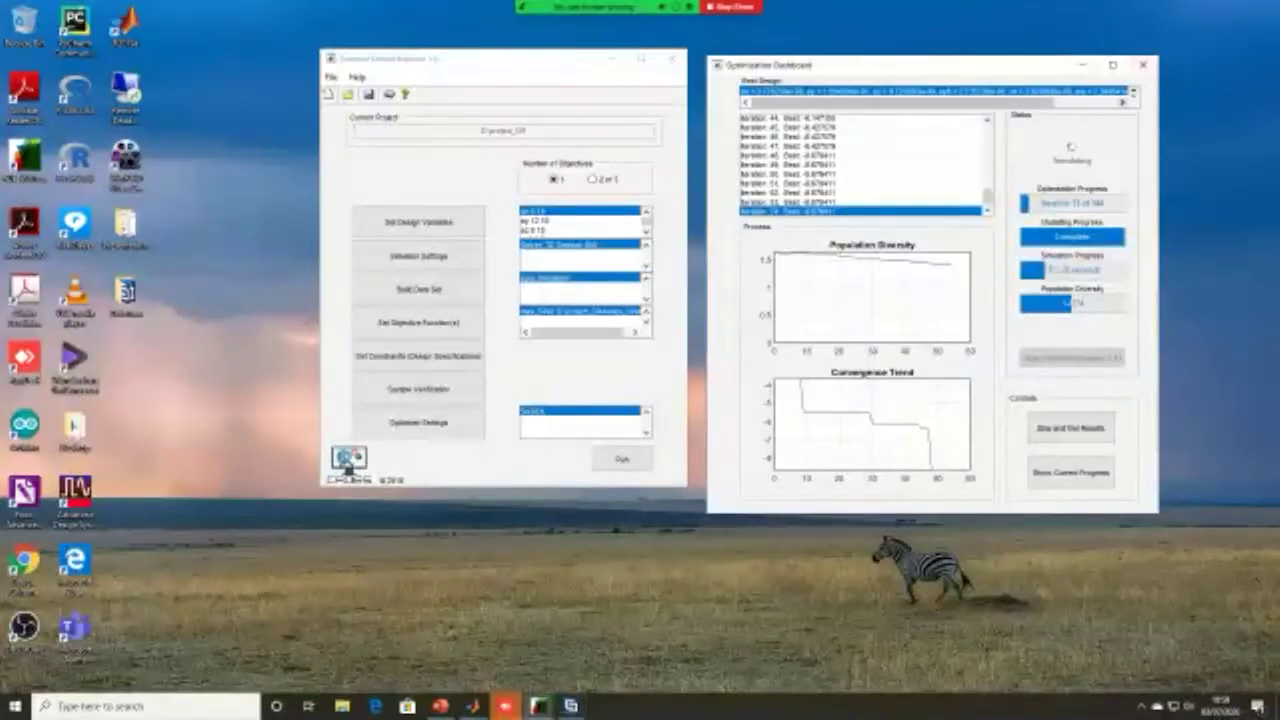
Step: Stop the running dielectric resonator antenna optimization and get its results, placing the Design Information window beside the main Antenna Design Explorer window
drag(500, 60, 373, 99)
drag(744, 68, 634, 81)
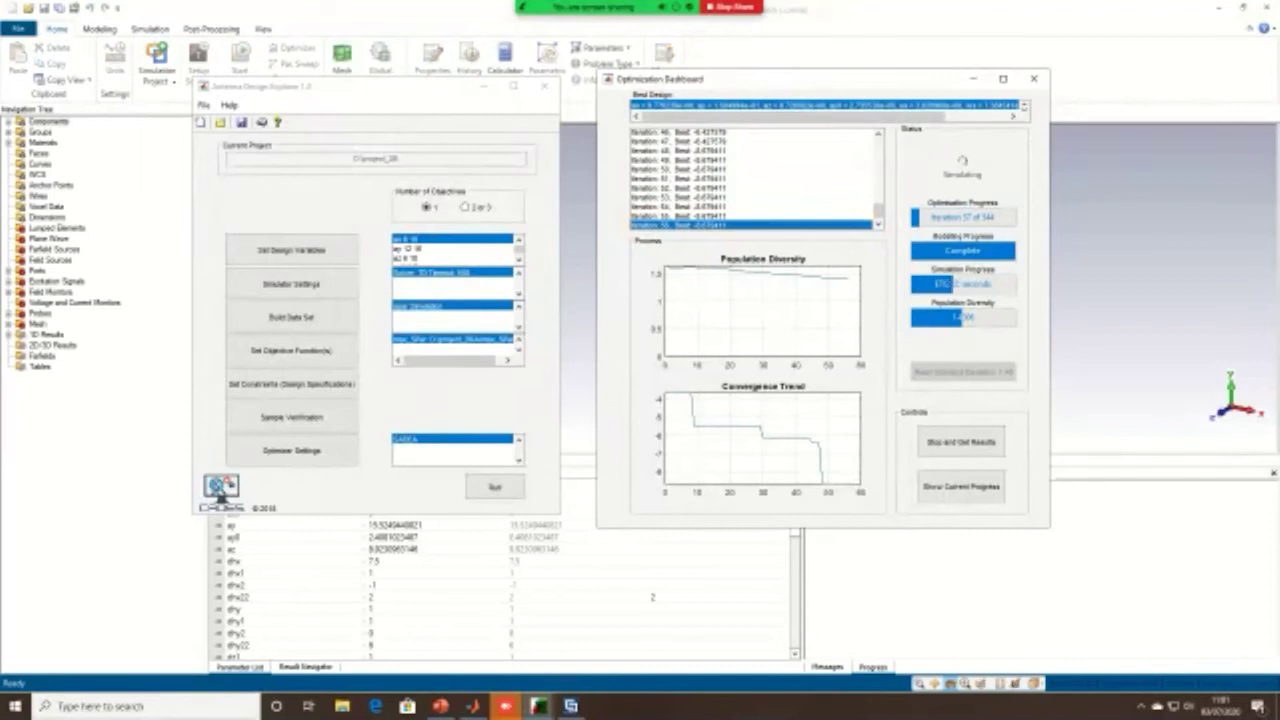
click(961, 441)
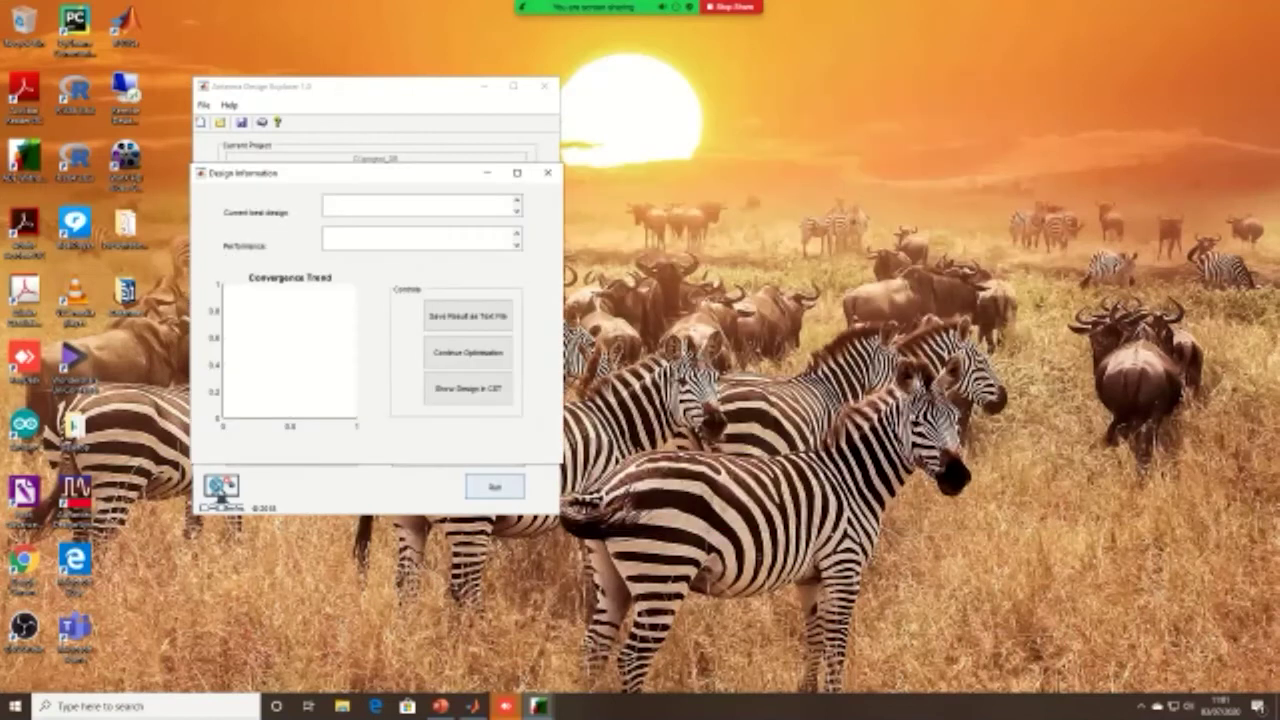
drag(397, 90, 652, 126)
drag(321, 174, 978, 207)
drag(600, 121, 415, 128)
drag(930, 199, 872, 181)
Step: Switch to the presentation and review the Problem 2: Hybrid Dielectric Resonator Antenna slide in full-screen mode
click(440, 706)
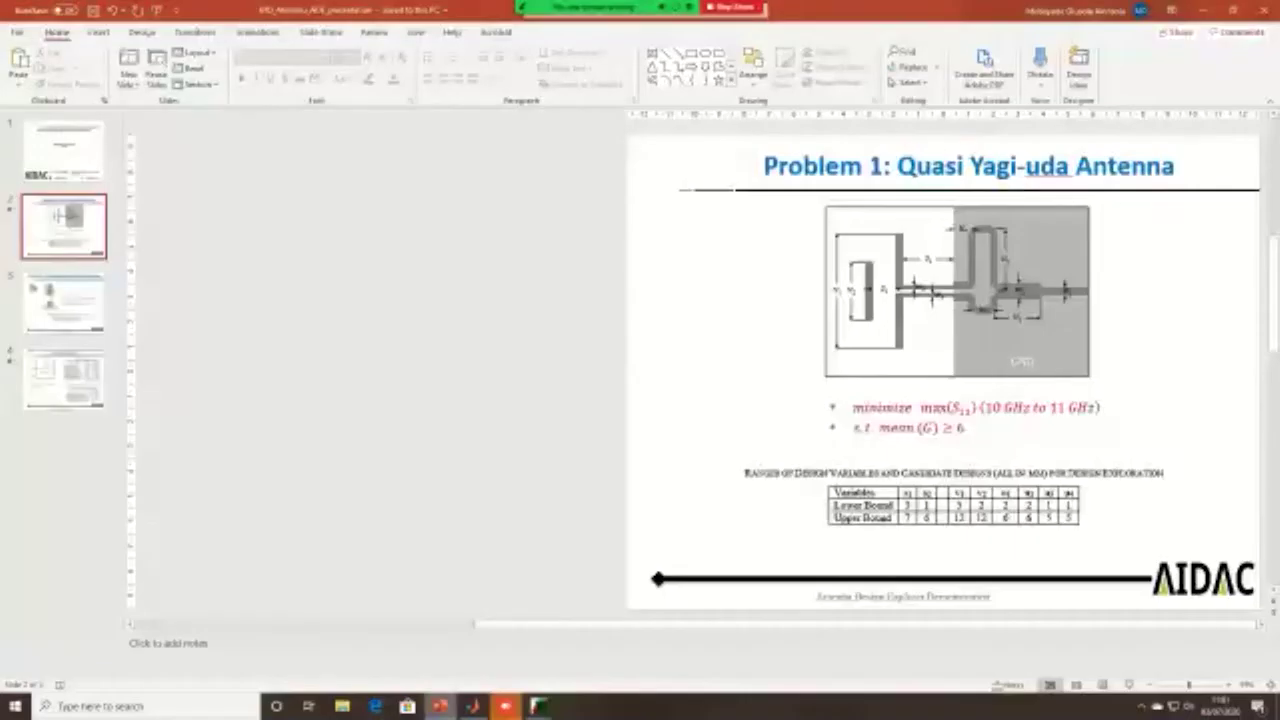
key(alt+Tab)
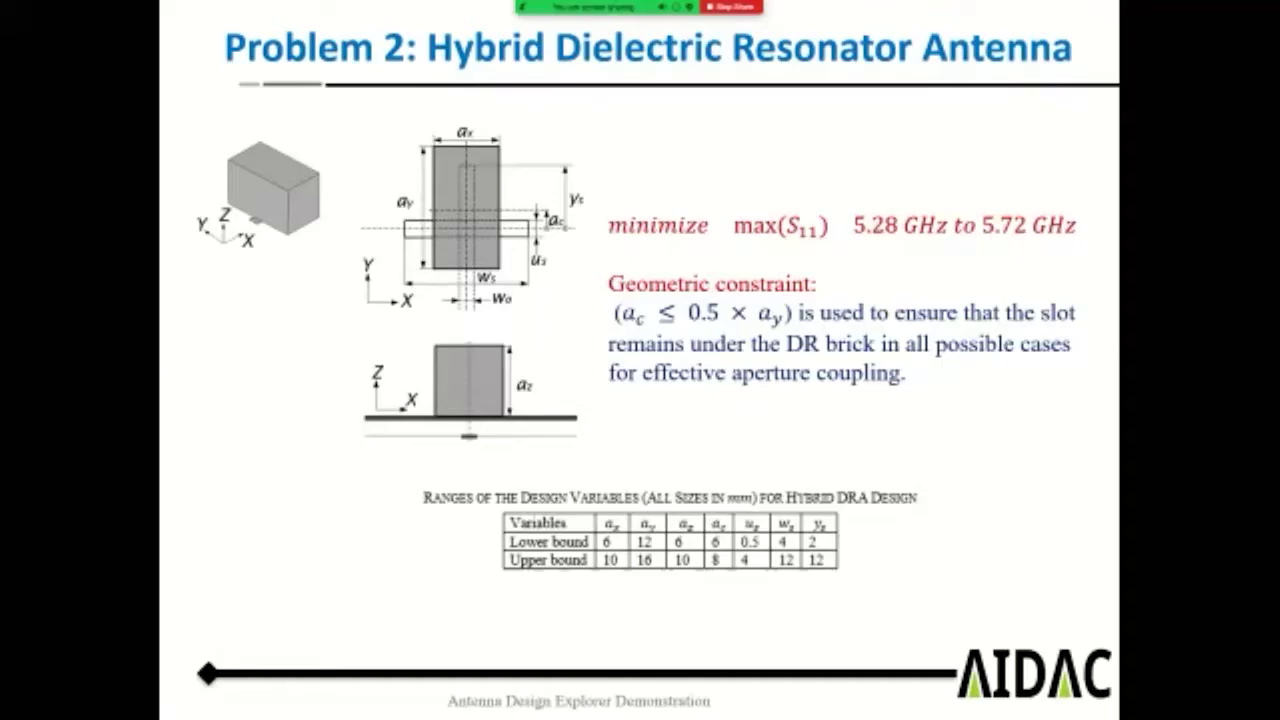
key(Right)
key(Left)
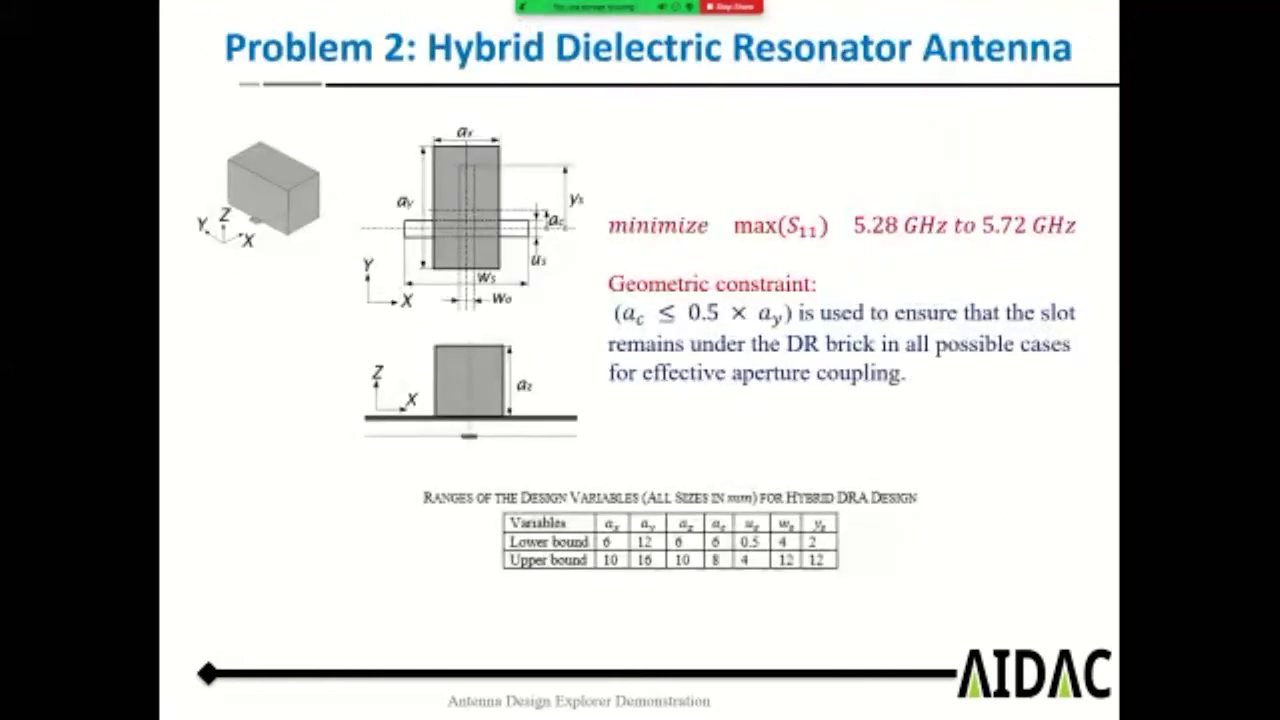
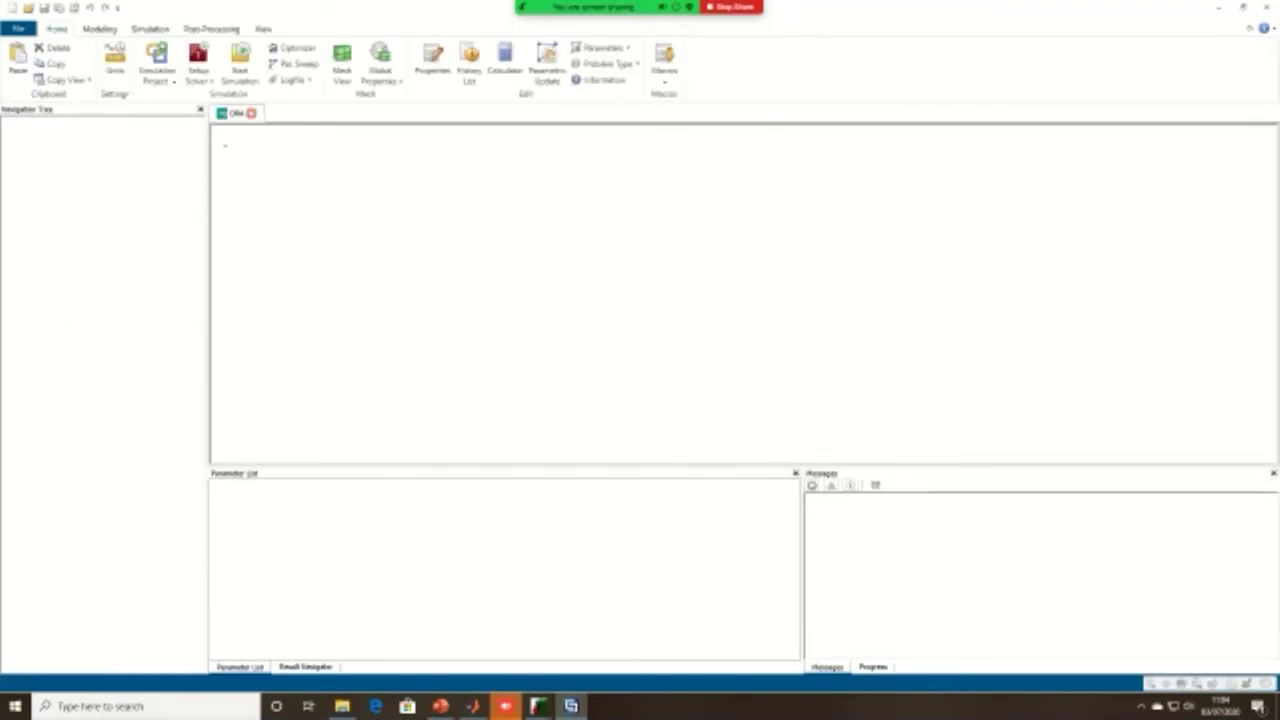
Step: Open the CP_EPA model from the Antennas folder in CST, alongside the DRA model
click(1218, 7)
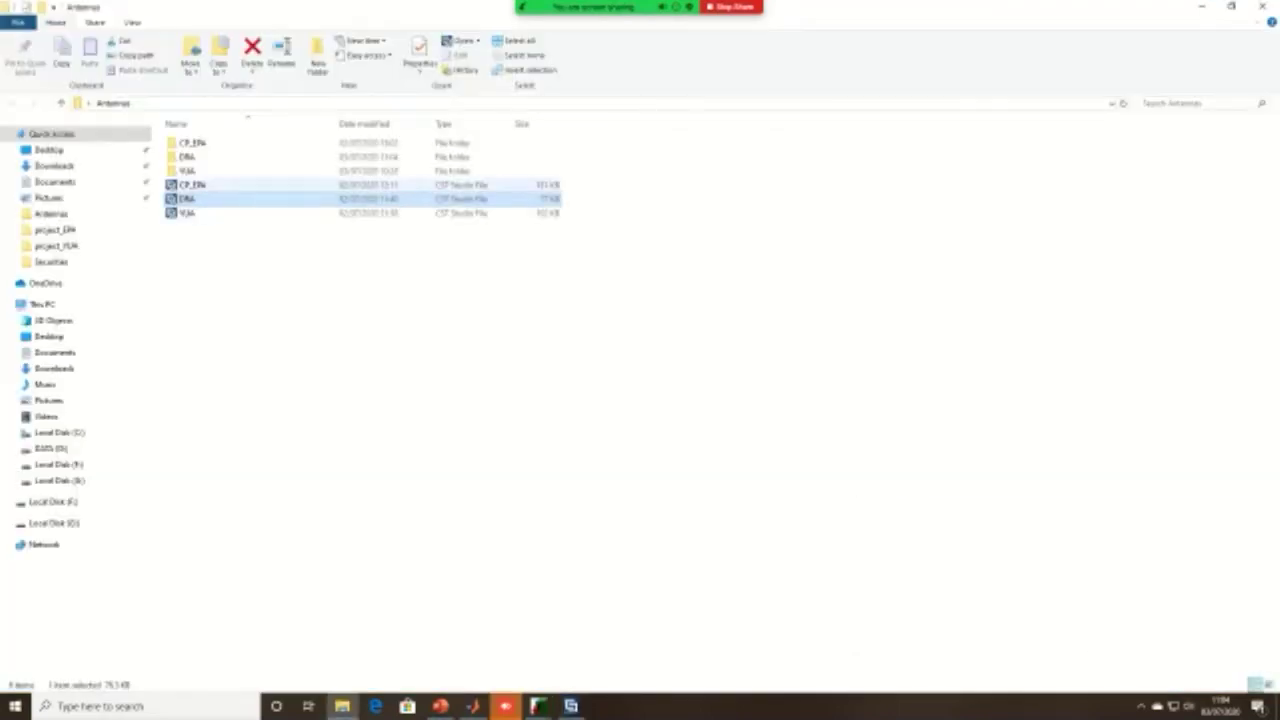
double_click(192, 185)
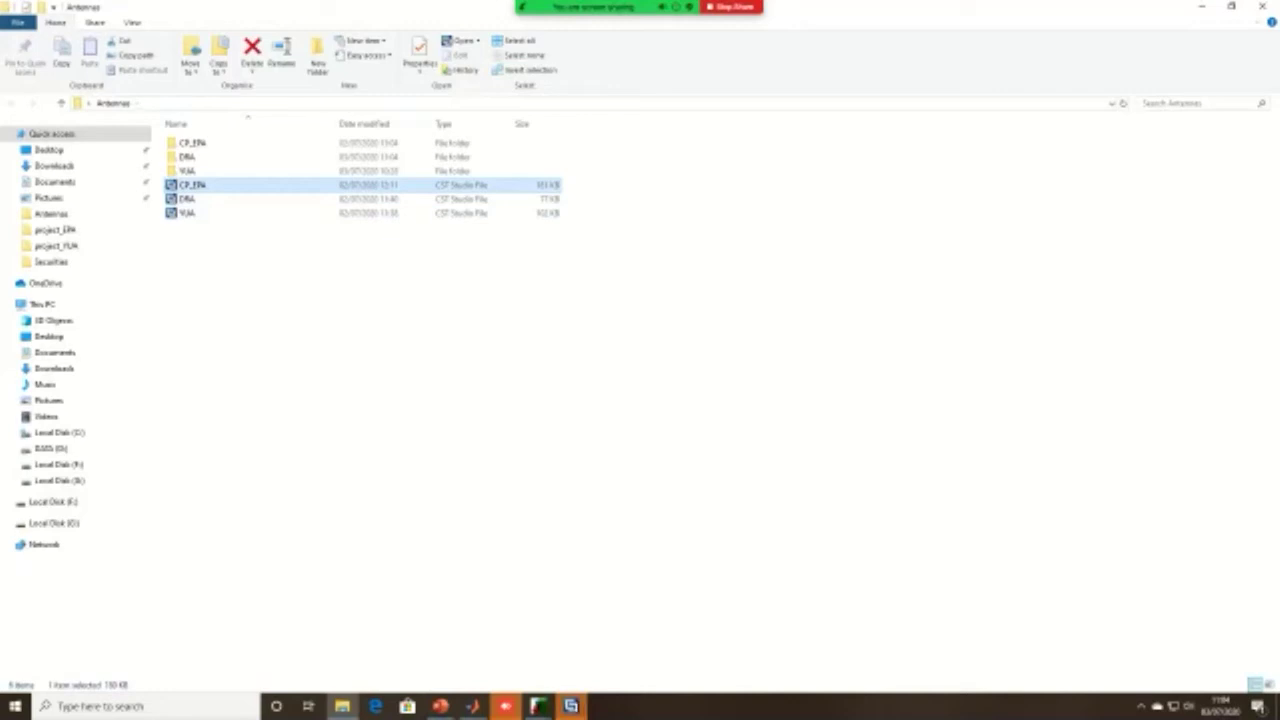
click(571, 706)
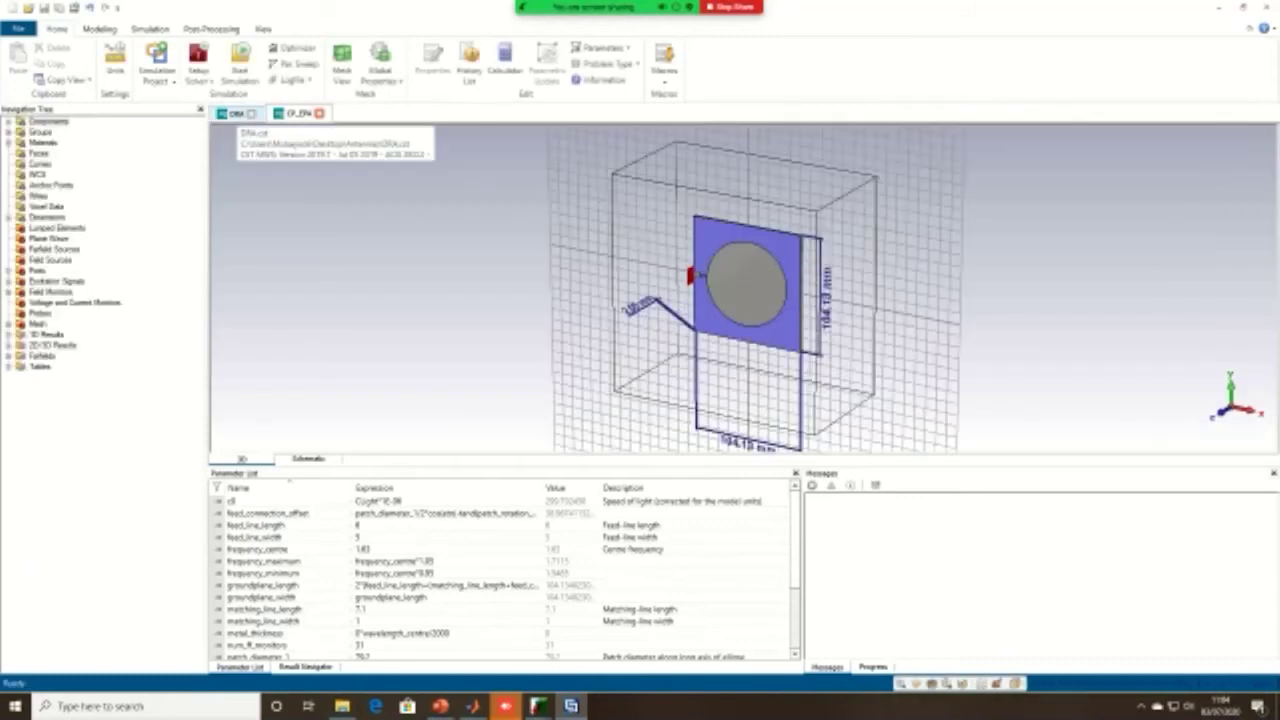
Step: Inspect the DRA model's dielectric brick, coupling slot and ground plane up close from a tilted angle
click(236, 113)
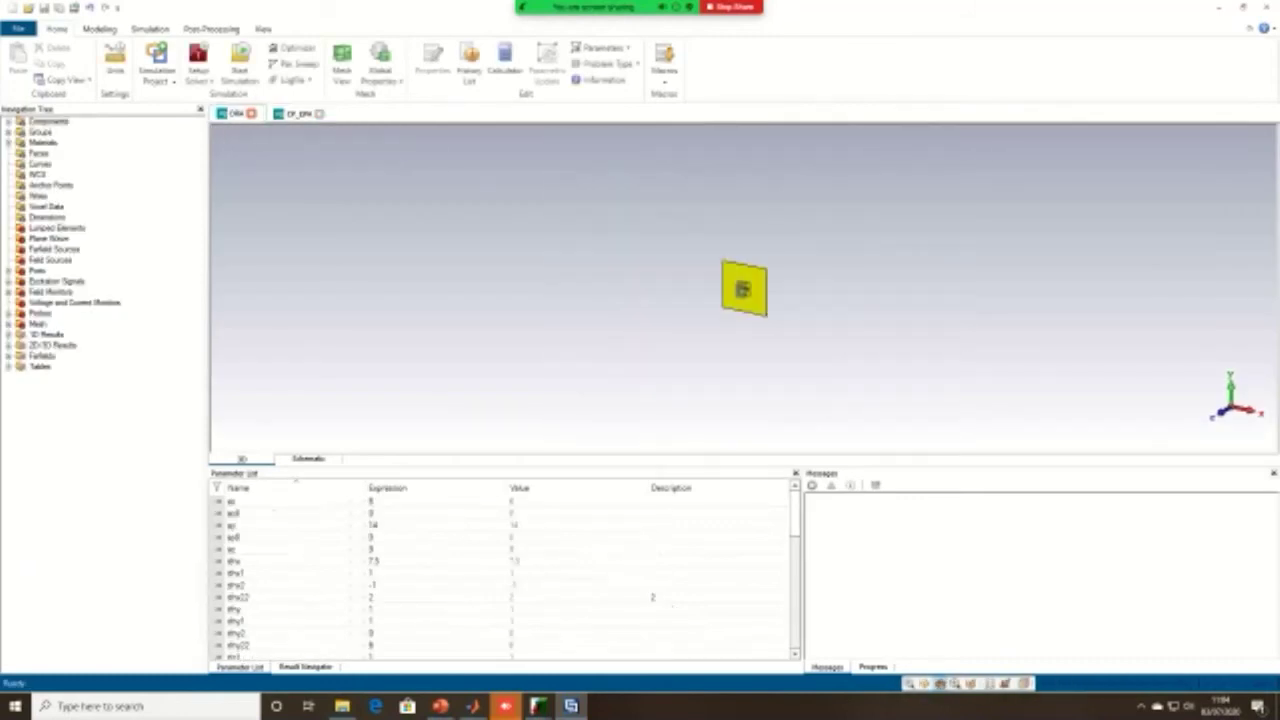
scroll(745, 295, up, 8)
mouse_move(772, 362)
mouse_down()
mouse_move(744, 363)
mouse_move(890, 363)
mouse_up()
drag(748, 222, 772, 246)
drag(791, 308, 855, 318)
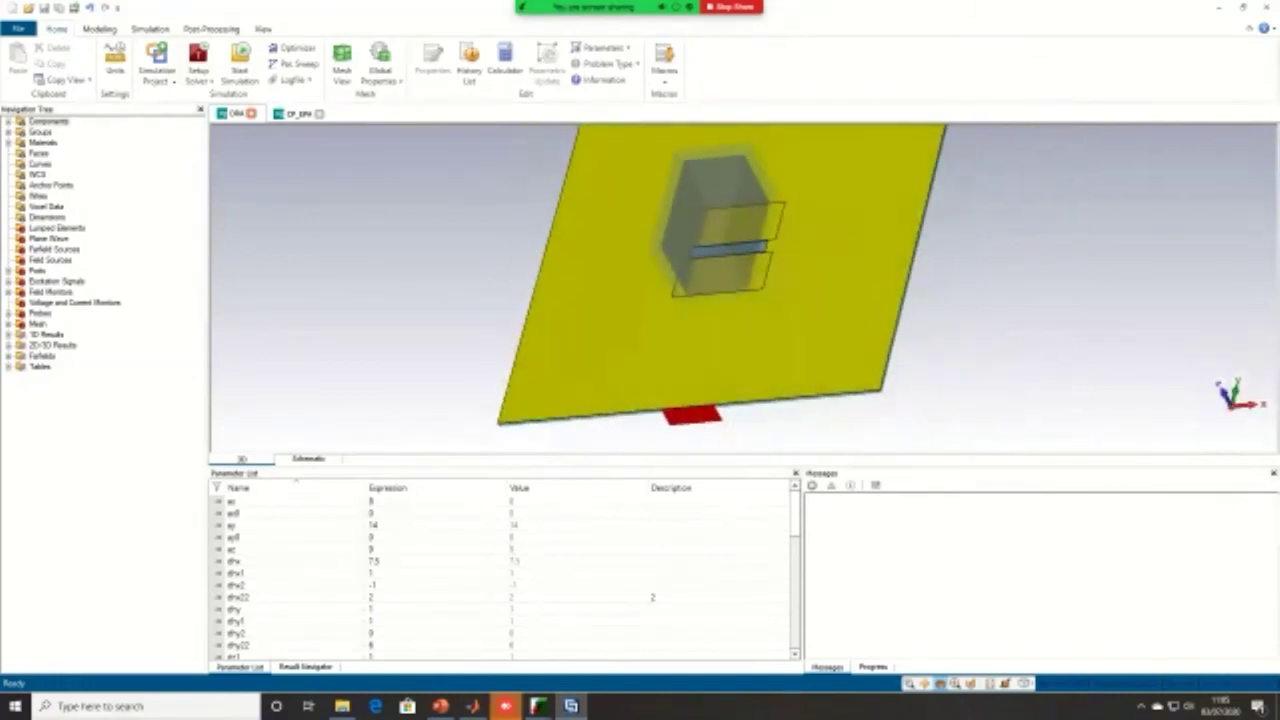
Step: Plot the DRA model's S1,1 parameter from the 1D results and show an axis marker on the curve
click(8, 334)
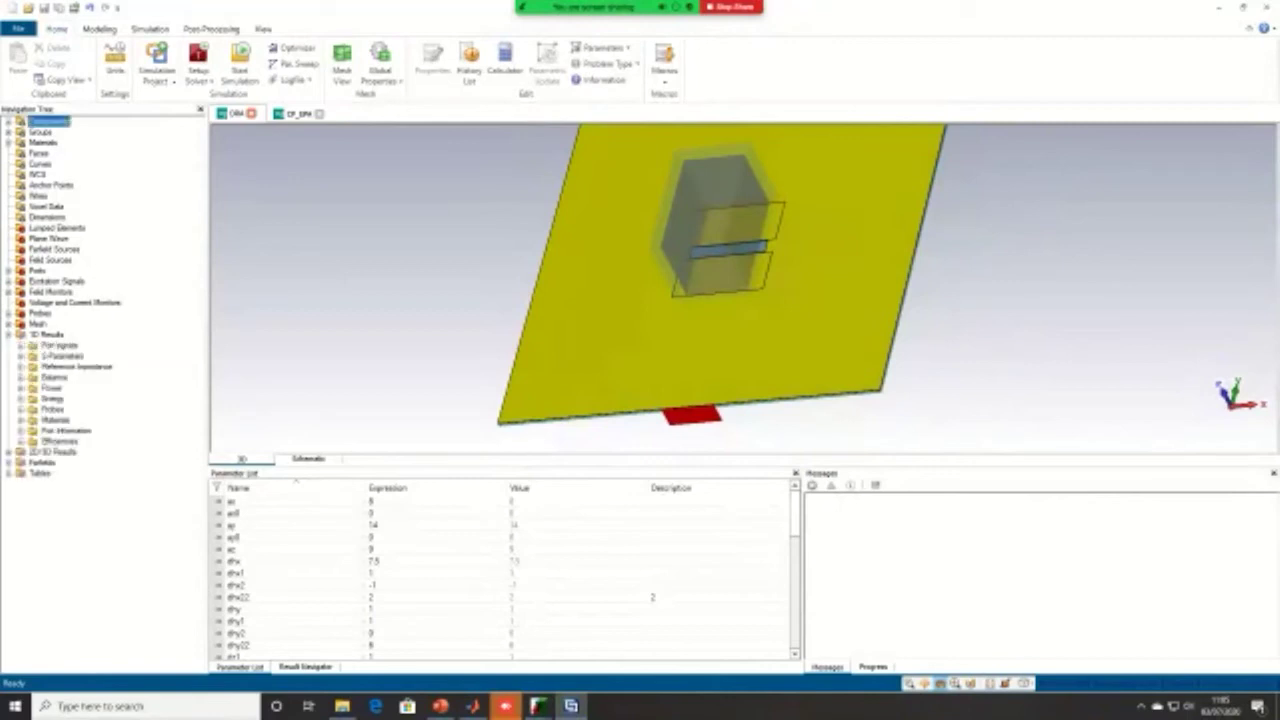
click(21, 356)
click(61, 366)
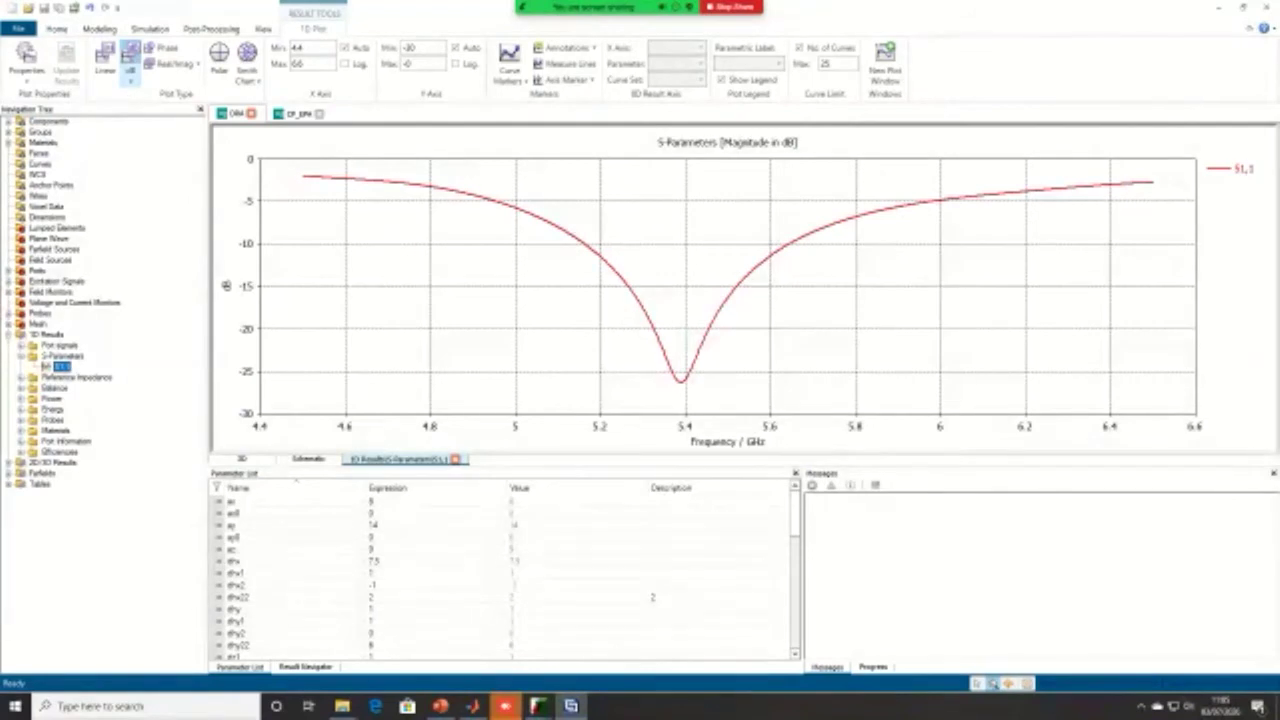
right_click(778, 285)
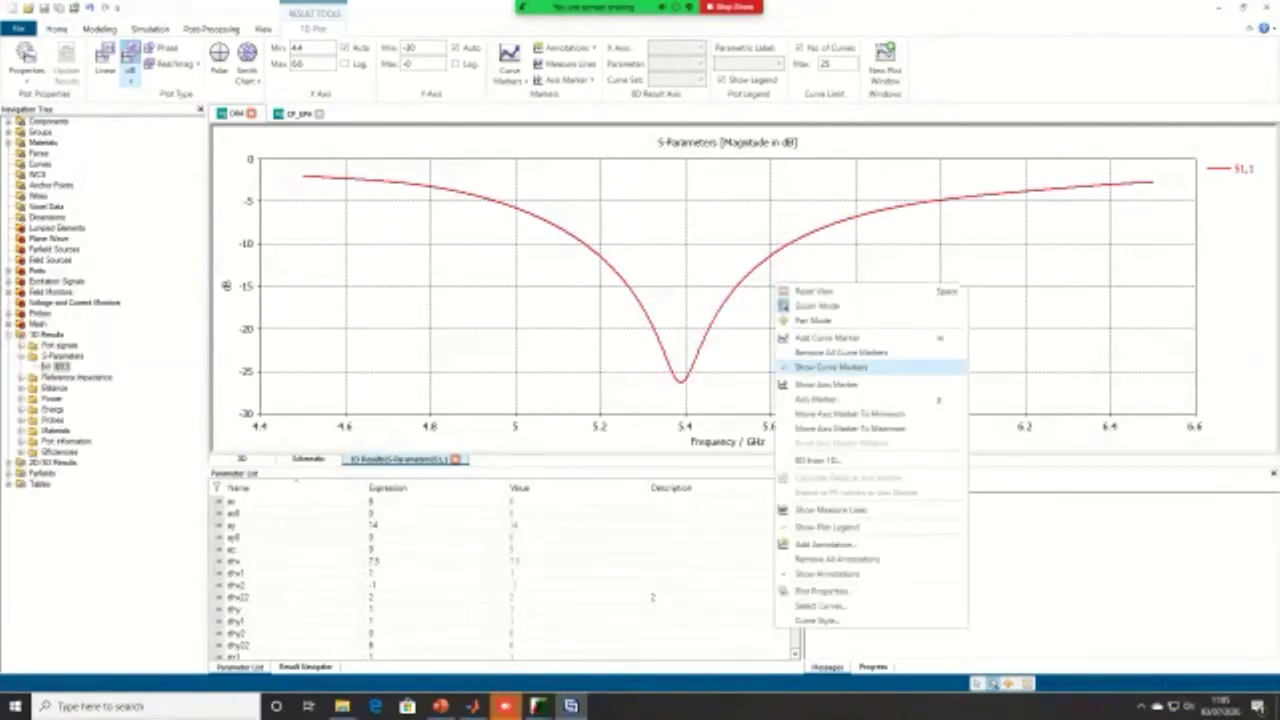
click(826, 384)
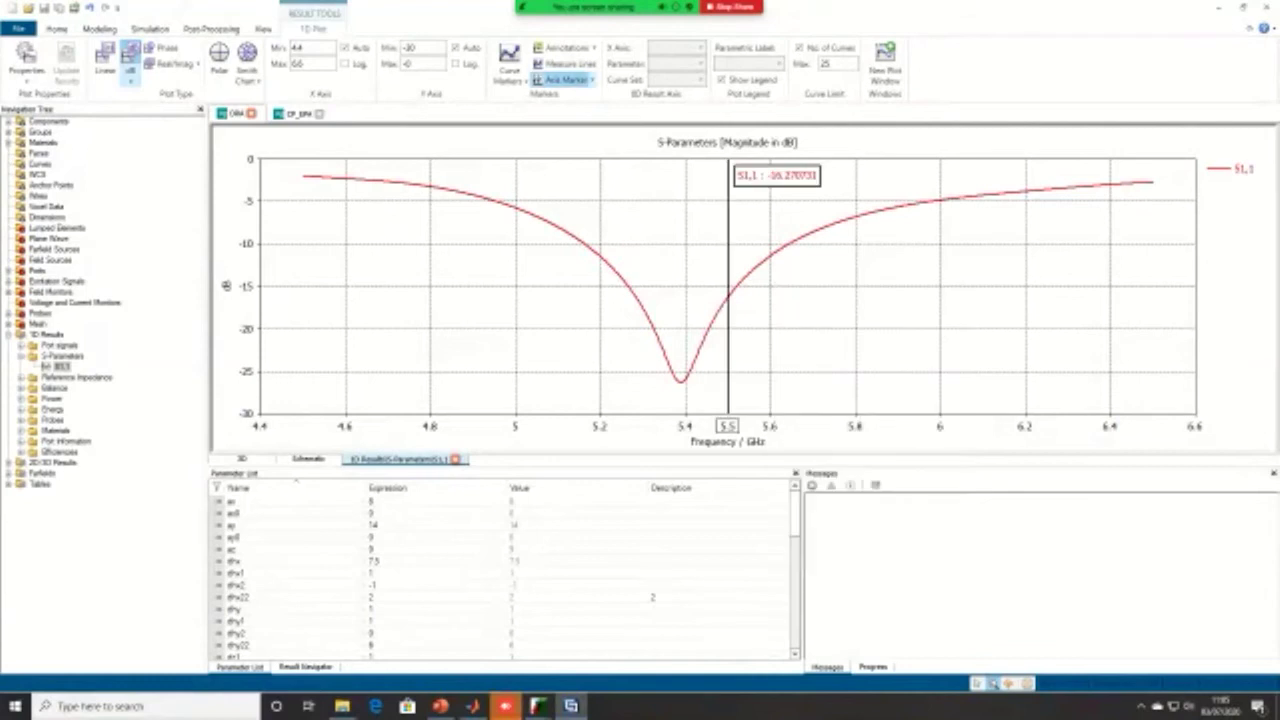
Step: Read S1,1 with the axis marker at about 5.26 GHz and at several frequencies between about 5.65 and 5.74 GHz
mouse_move(728, 296)
mouse_down()
mouse_move(606, 296)
mouse_move(638, 300)
mouse_move(627, 300)
mouse_up()
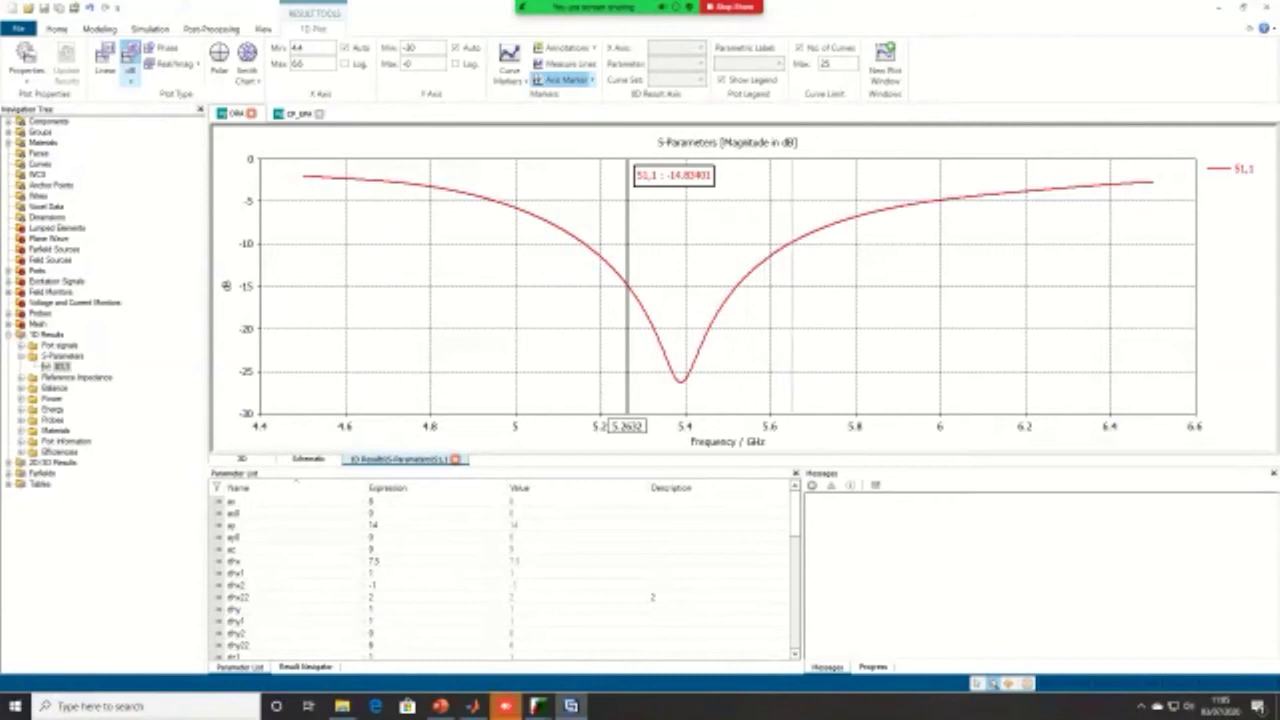
drag(627, 300, 796, 300)
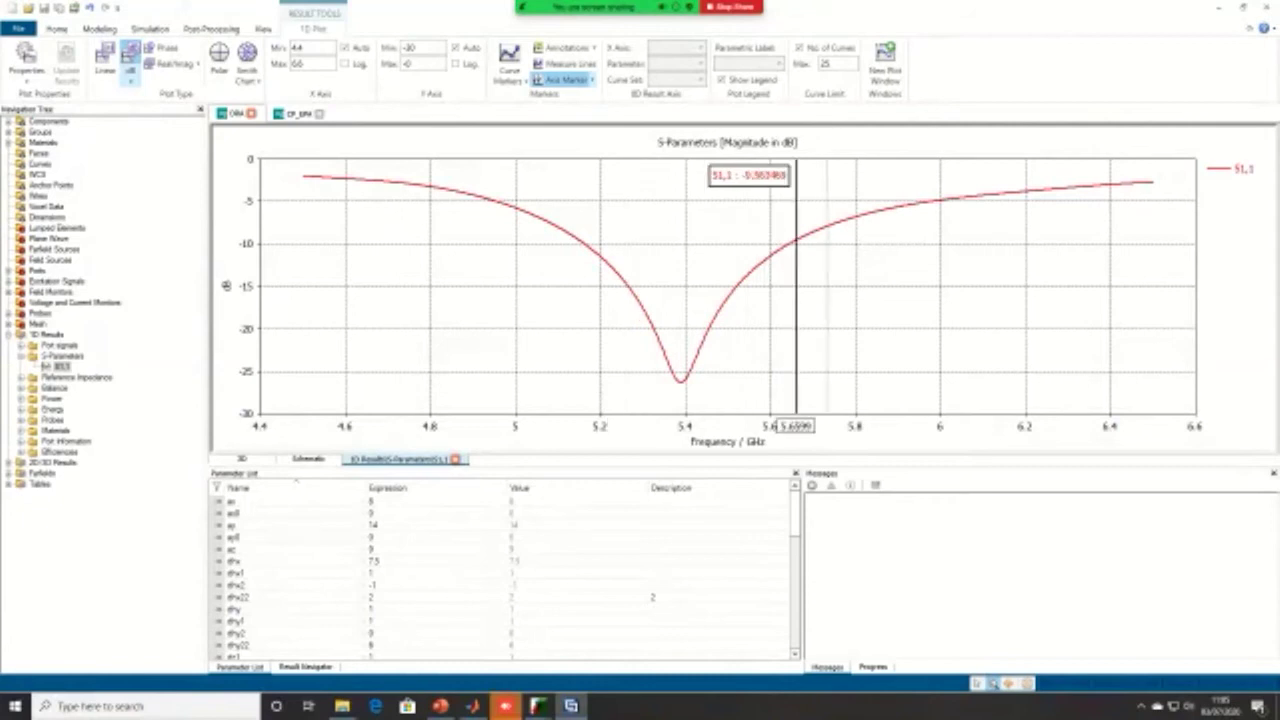
click(828, 300)
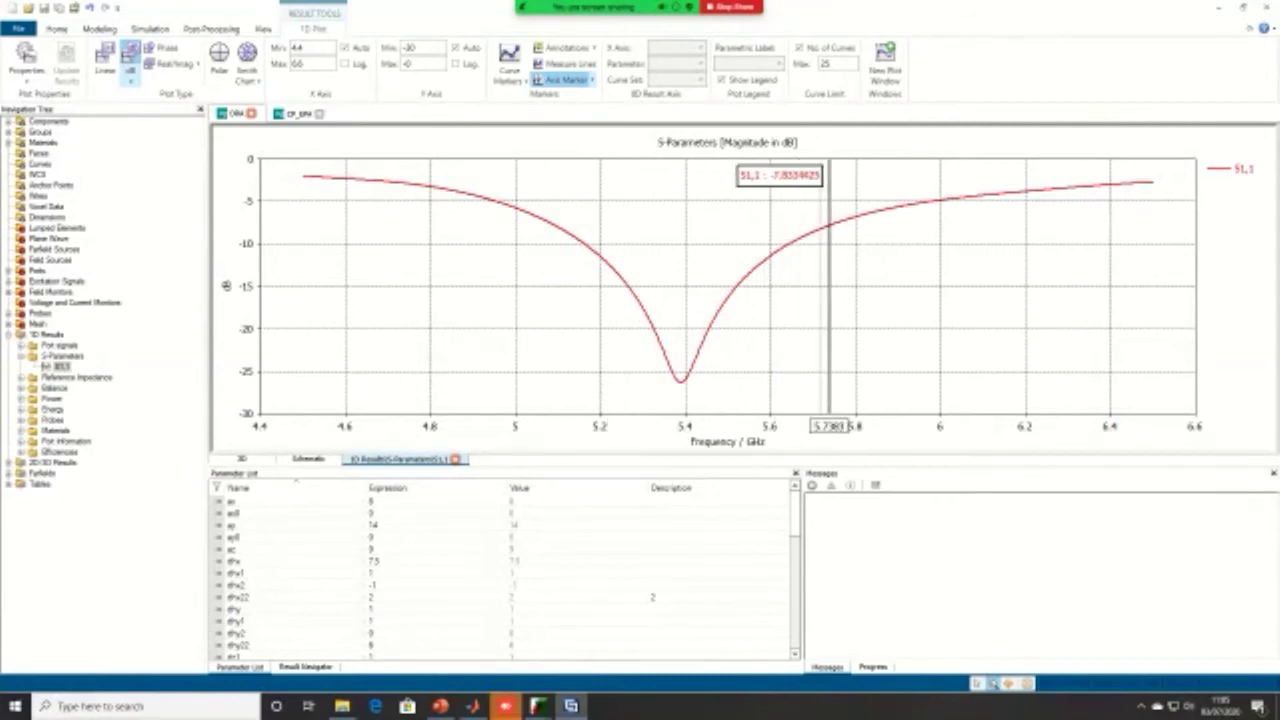
click(818, 300)
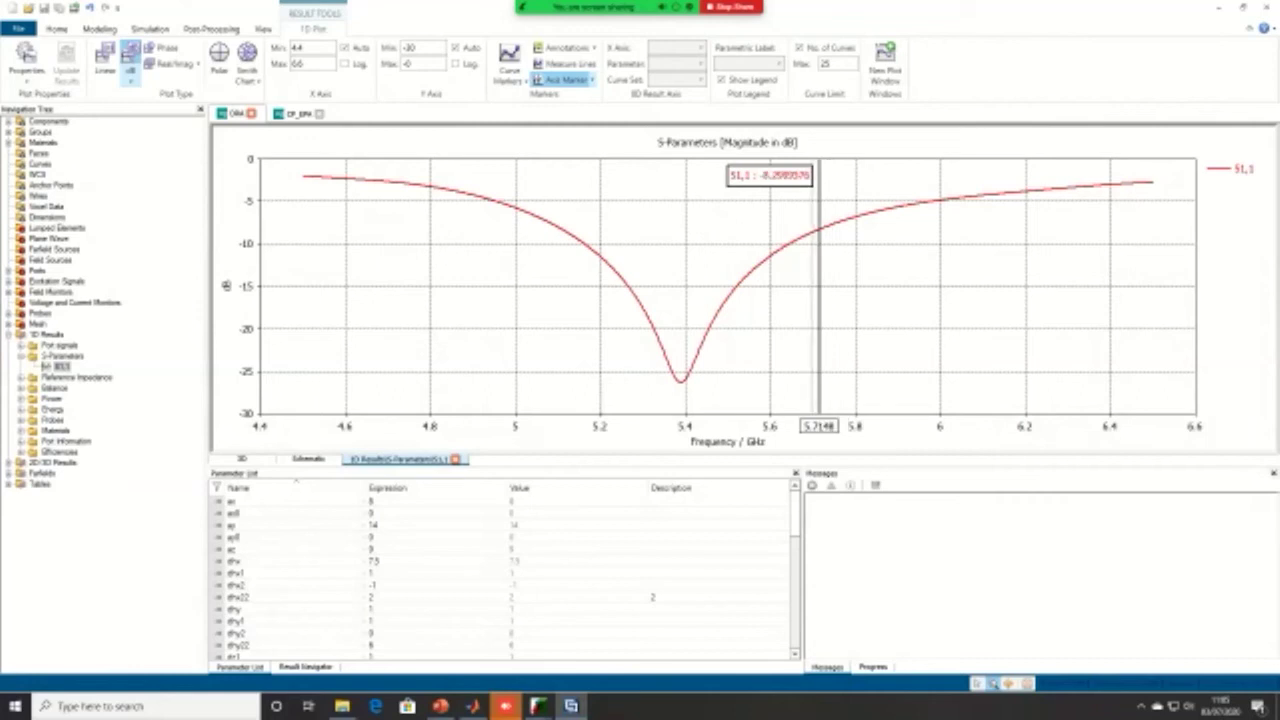
drag(818, 300, 811, 300)
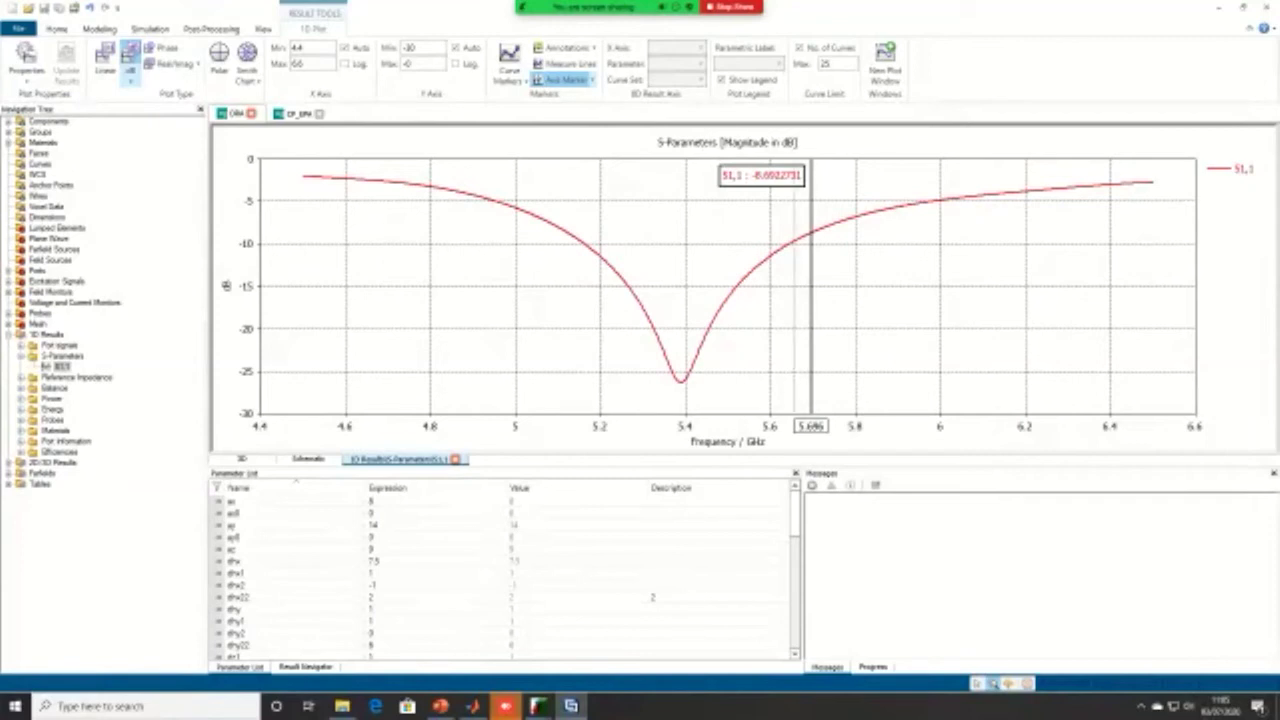
drag(811, 286, 793, 286)
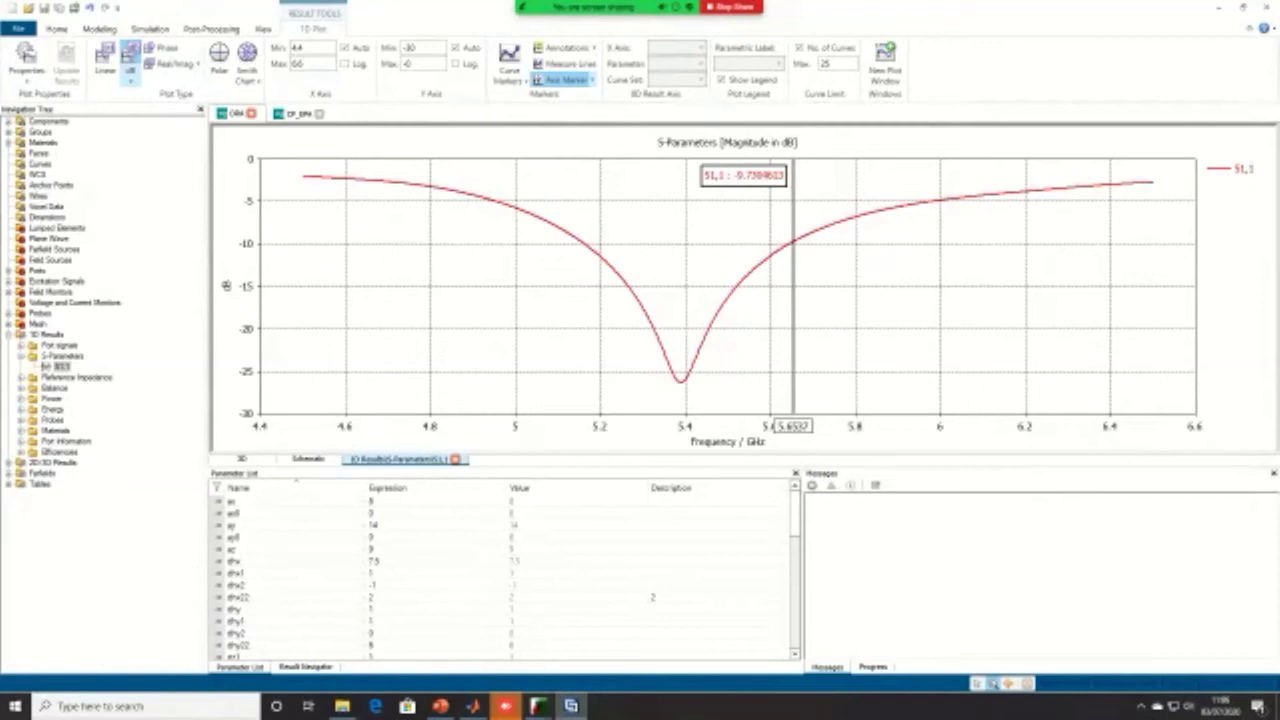
Step: Inspect the CP_EPA elliptical patch model from another angle and plot its S1,1 parameter from the 1D results
click(298, 113)
drag(743, 286, 683, 223)
mouse_move(716, 322)
mouse_down()
mouse_move(668, 225)
mouse_move(720, 323)
mouse_up()
click(8, 334)
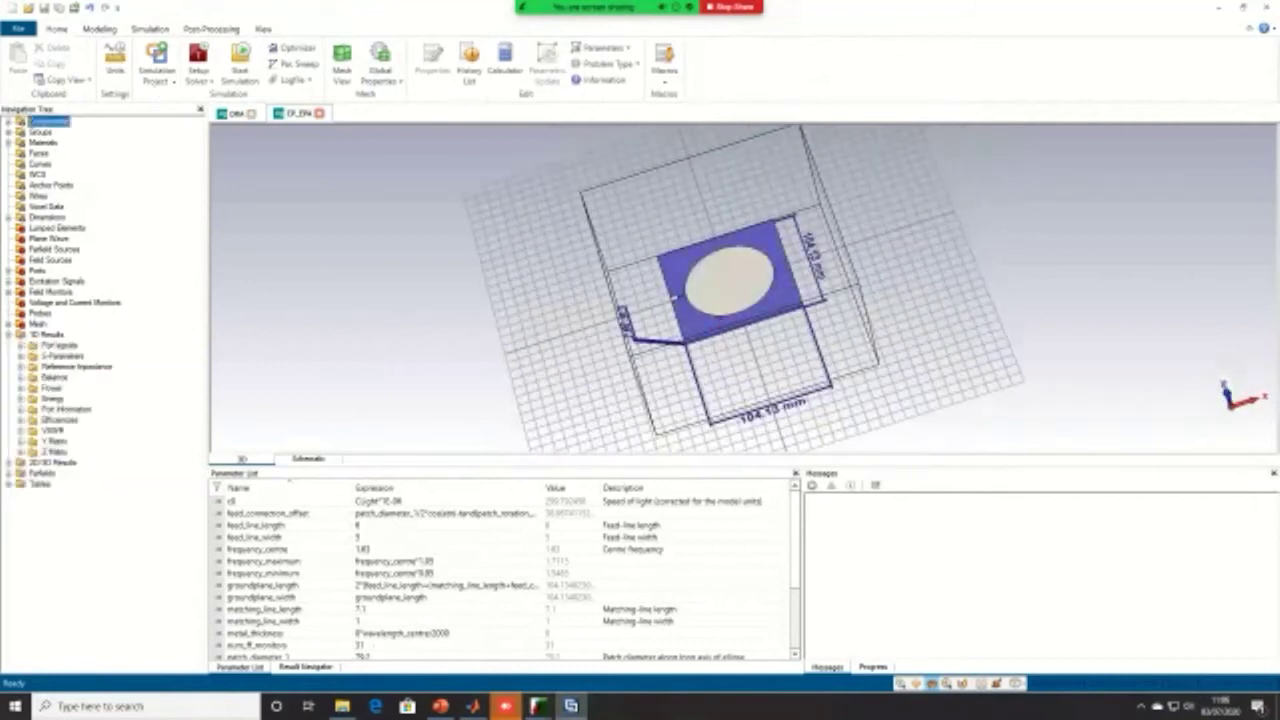
click(21, 356)
click(61, 366)
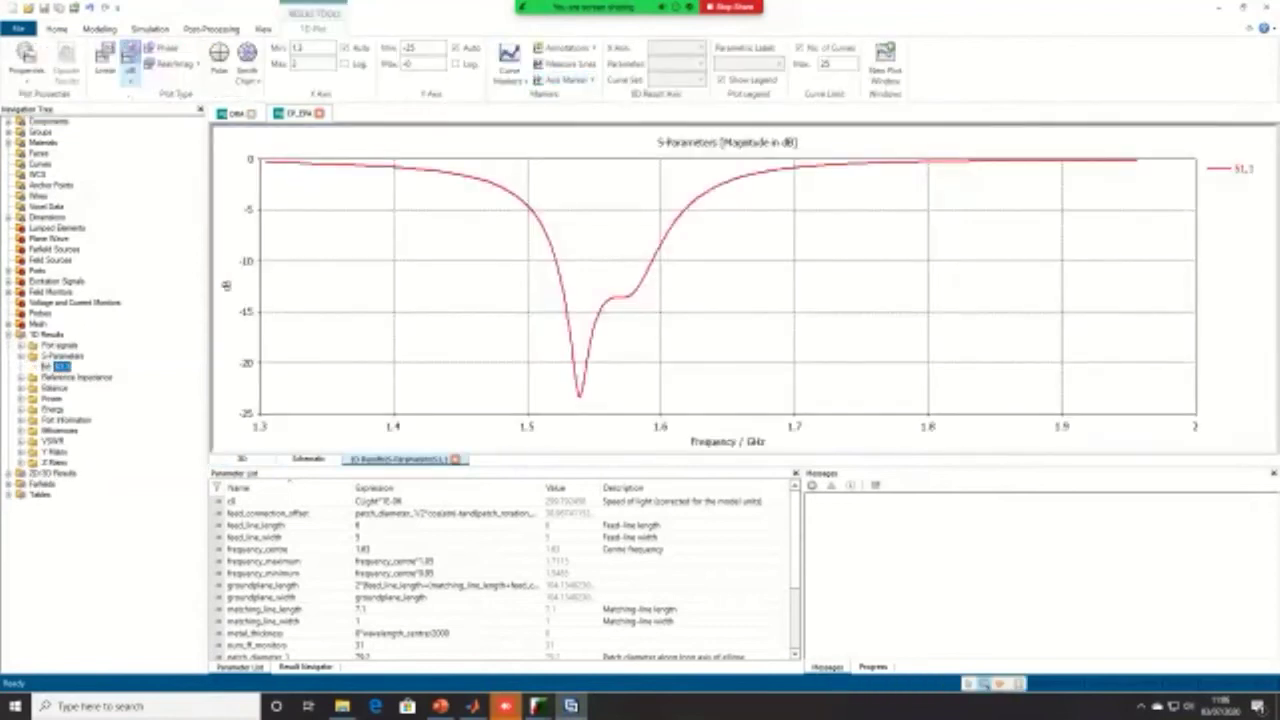
right_click(727, 268)
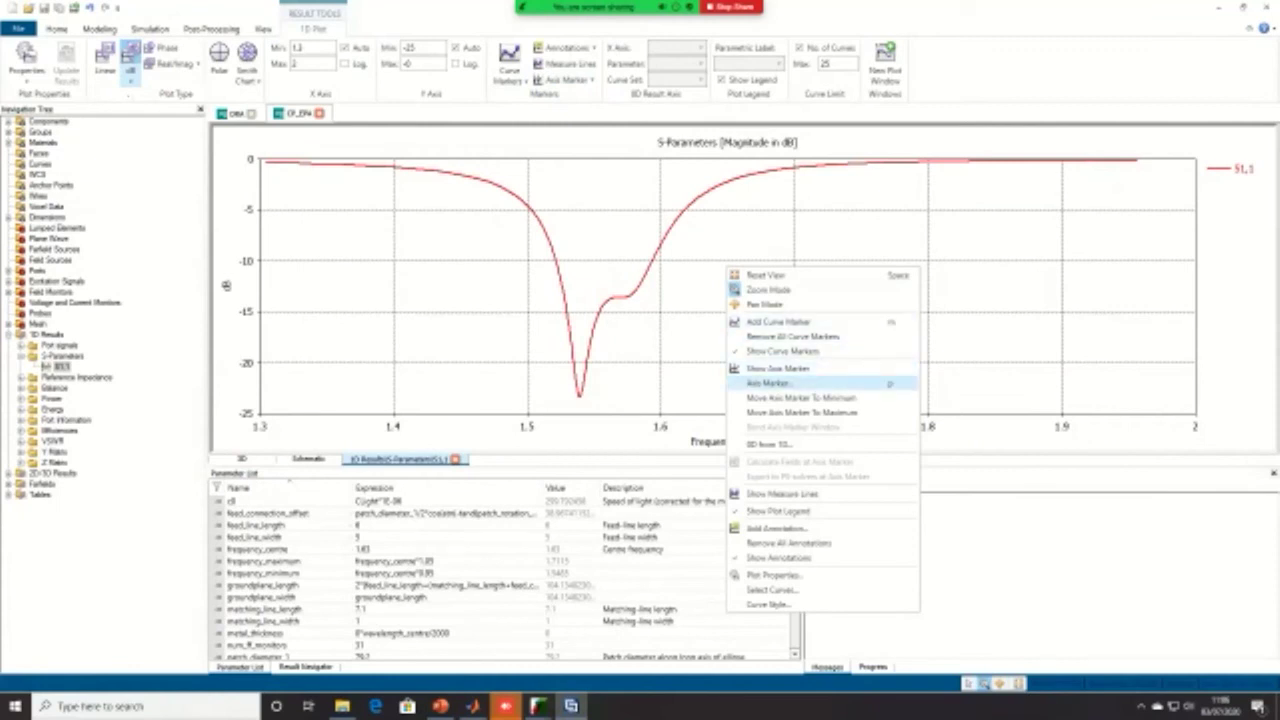
Step: Check the Problem 3 specifications in the presentation, and display the CP_EPA model's AR plot from the 1D result tables in CST
click(440, 706)
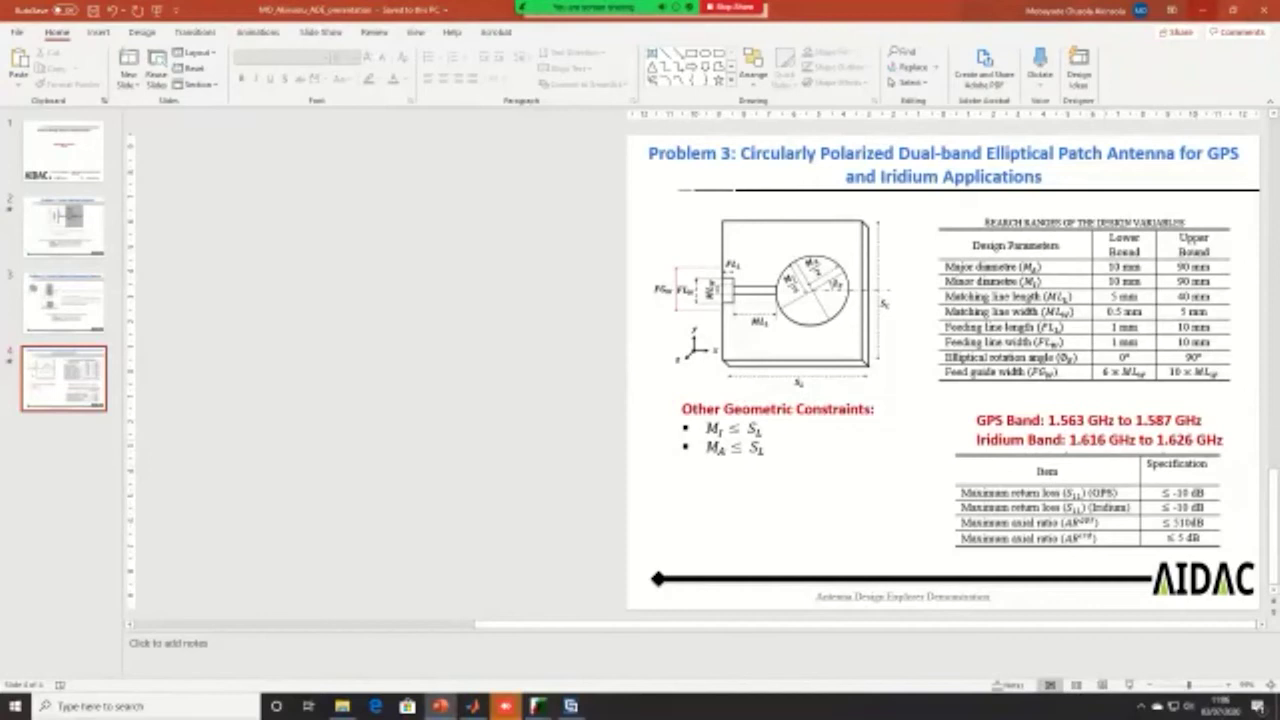
click(1203, 10)
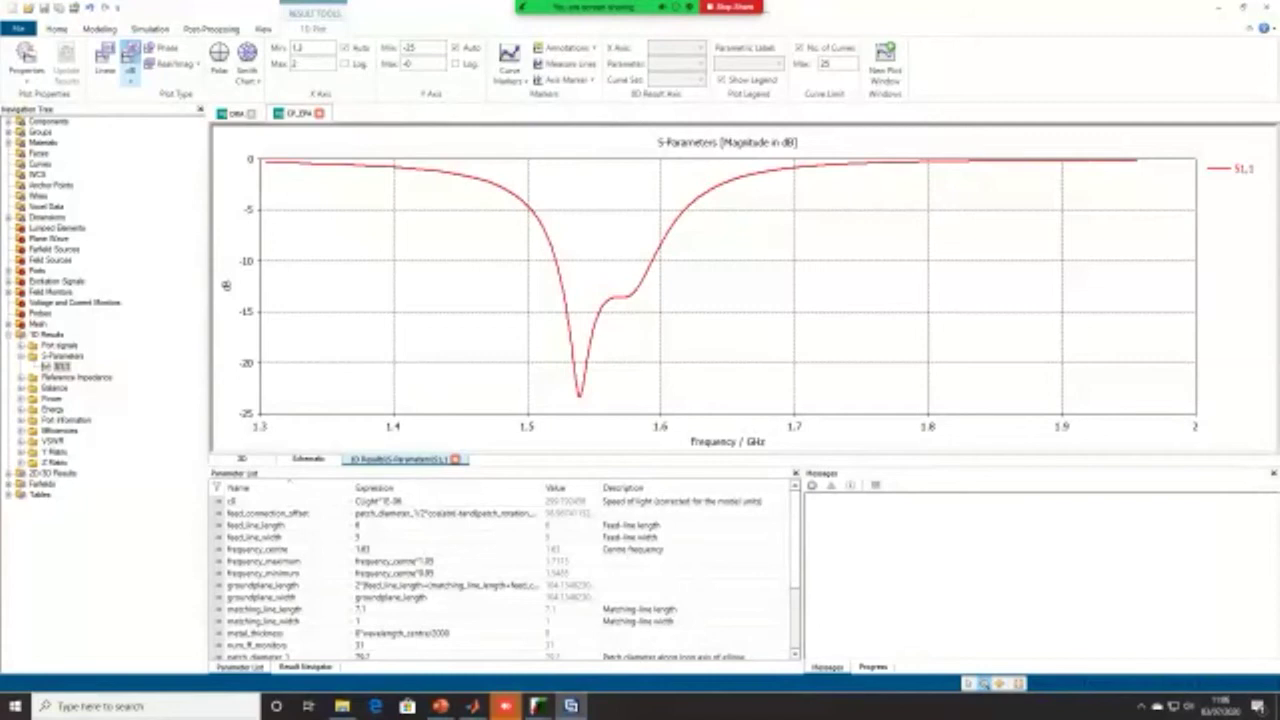
click(8, 494)
click(21, 505)
click(59, 516)
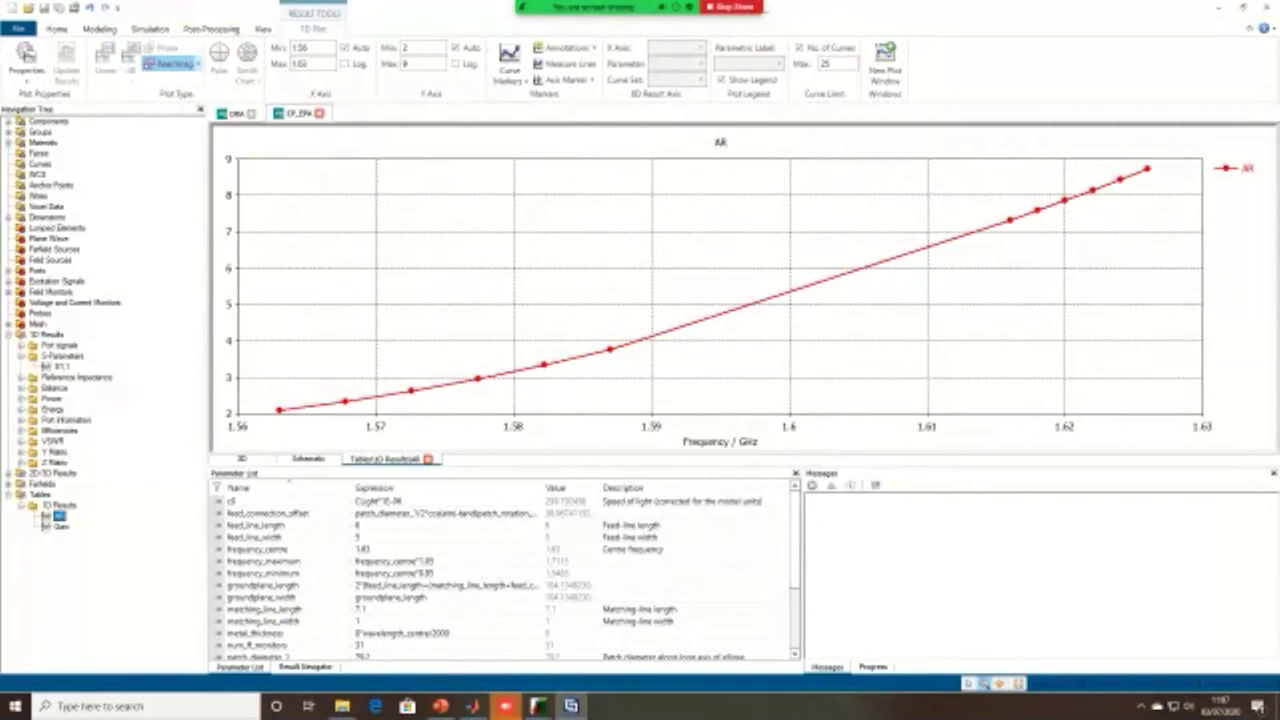
Step: Close CST and the Antennas folder
click(1267, 7)
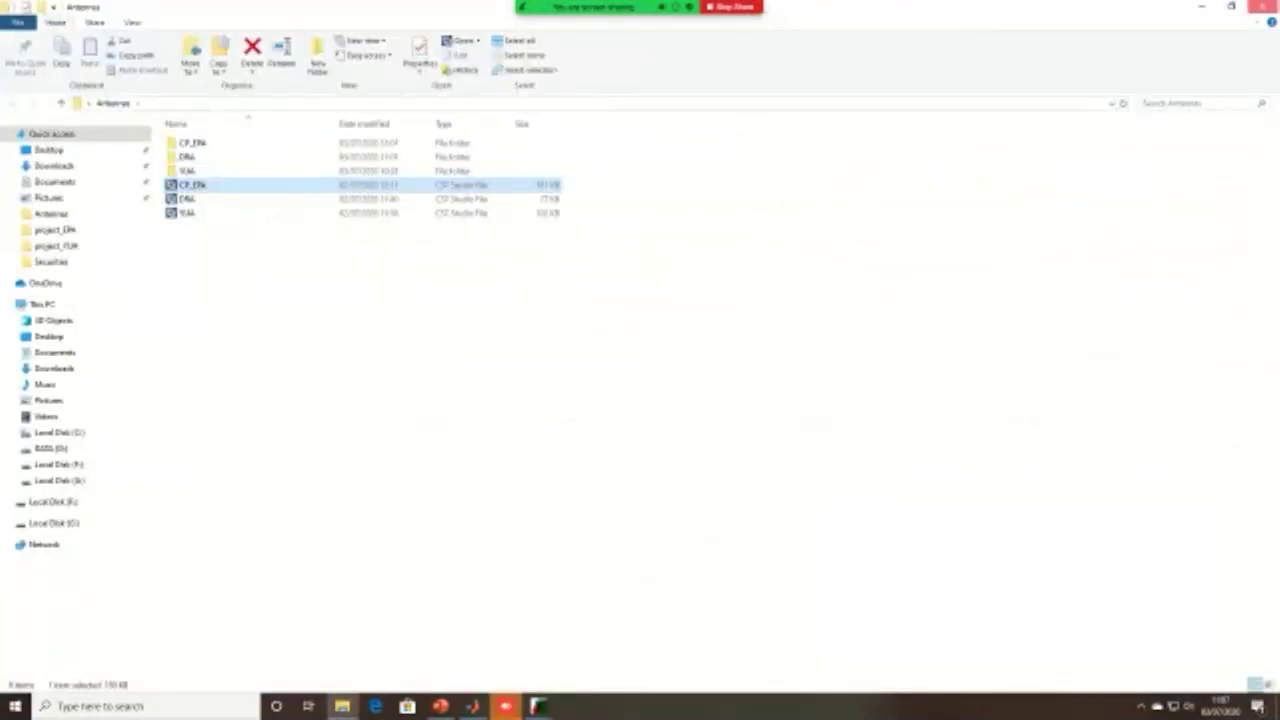
click(1267, 7)
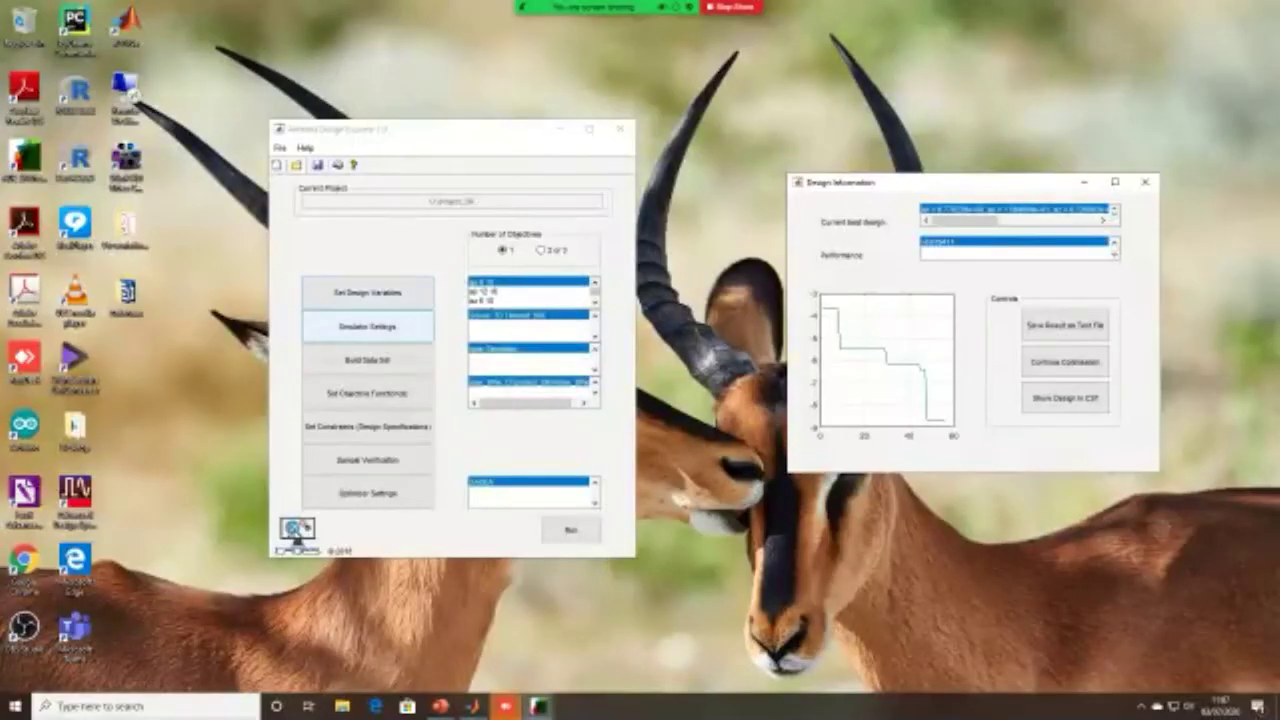
Step: Open the design variables settings in Antenna Design Explorer and compare the parameter bounds with the Problem 2 slide in the presentation
click(367, 292)
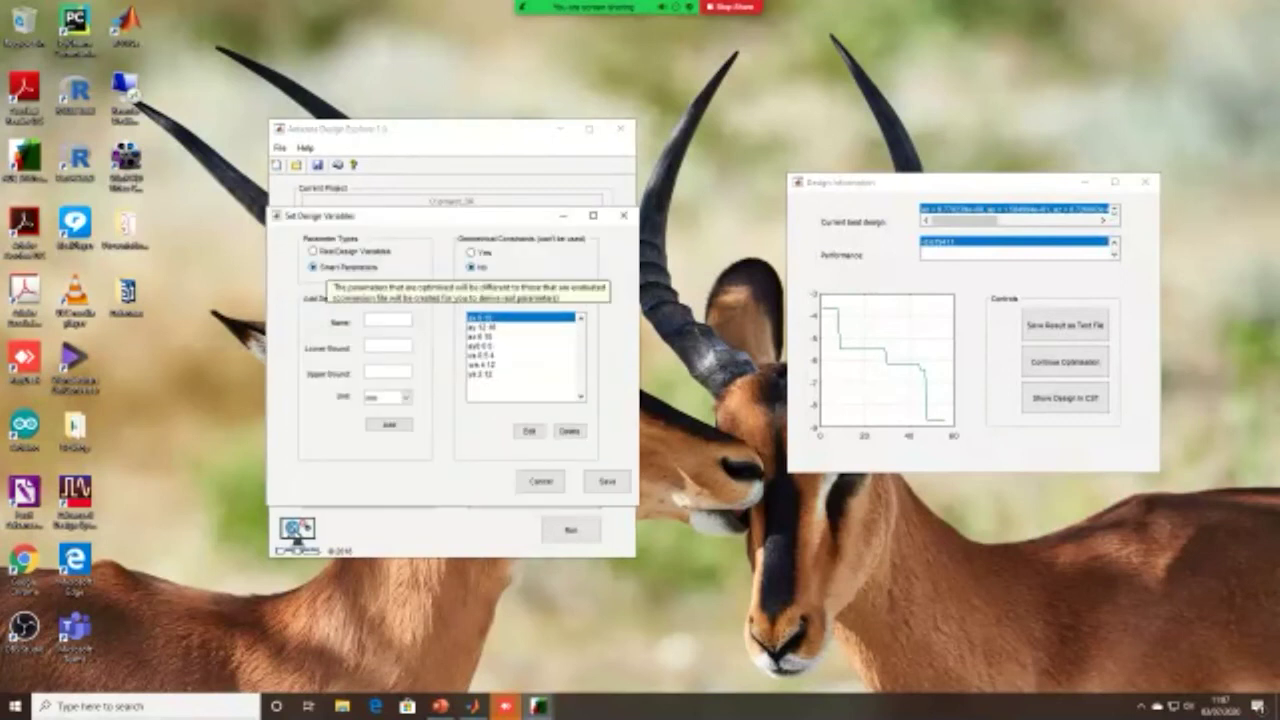
drag(441, 219, 441, 157)
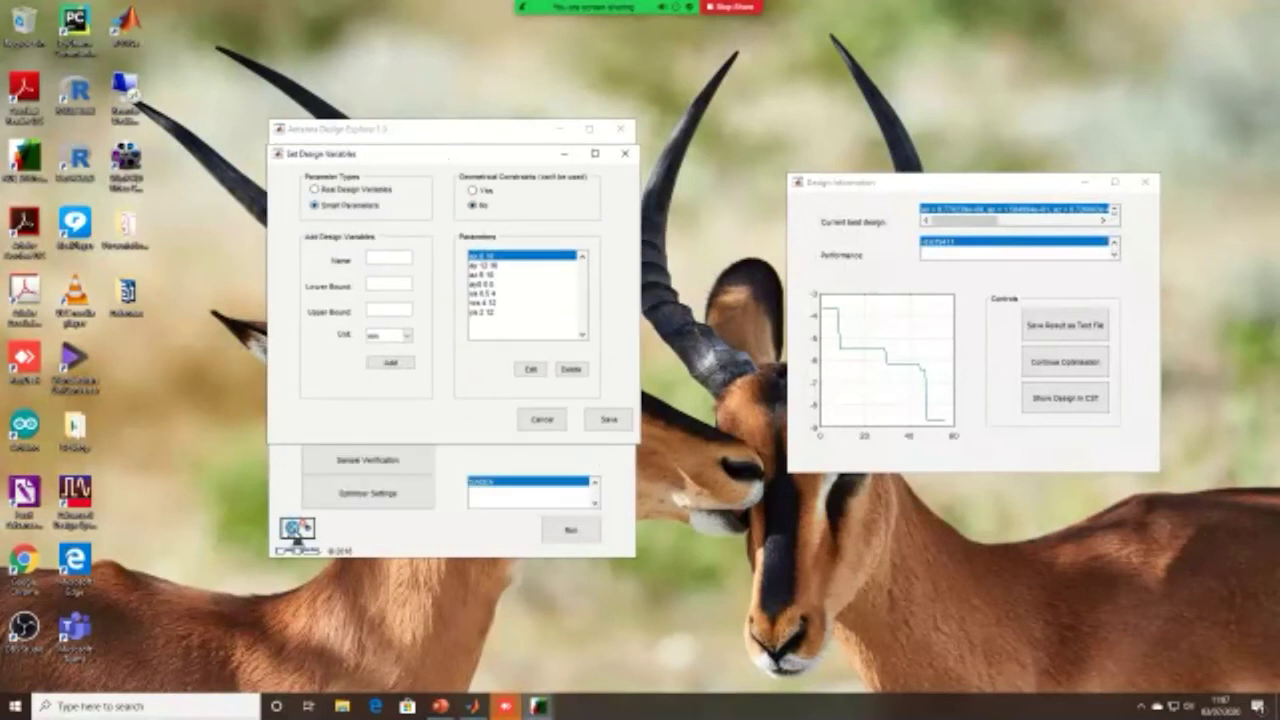
click(440, 706)
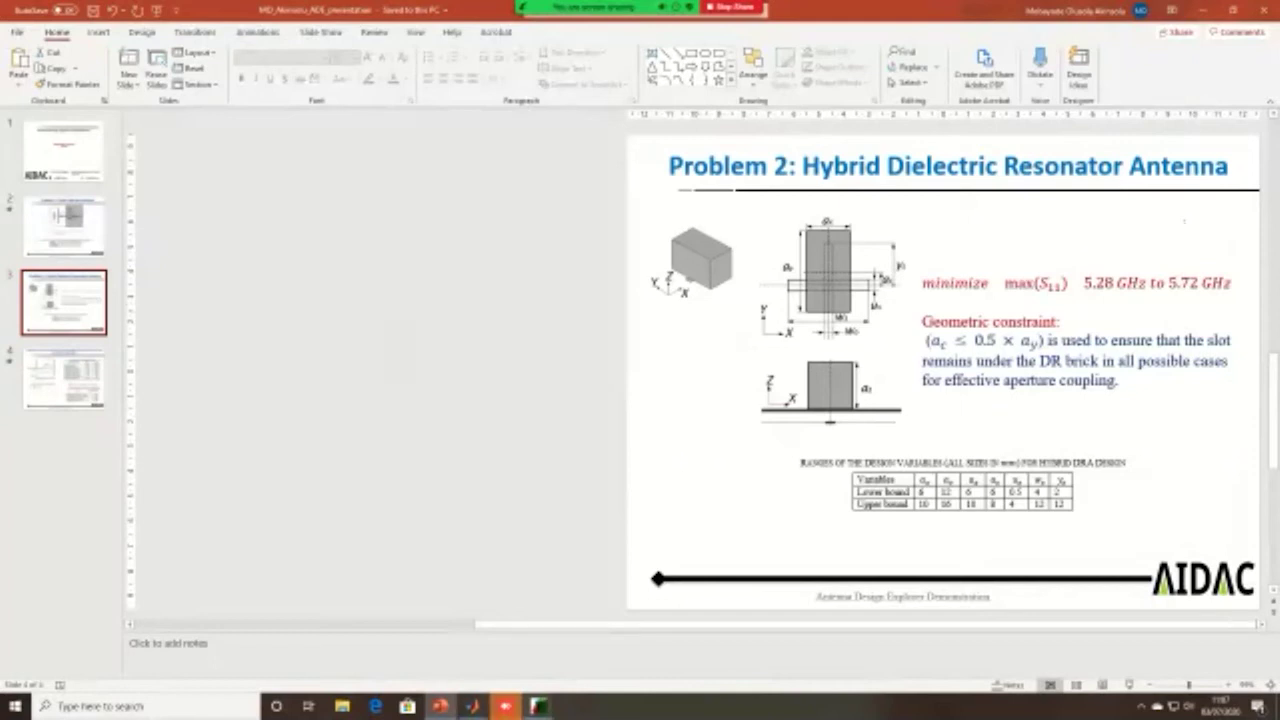
Step: Reopen the design variables settings in Antenna Design Explorer and review the ay0, ax, ay, az and us parameters
mouse_move(472, 706)
click(430, 640)
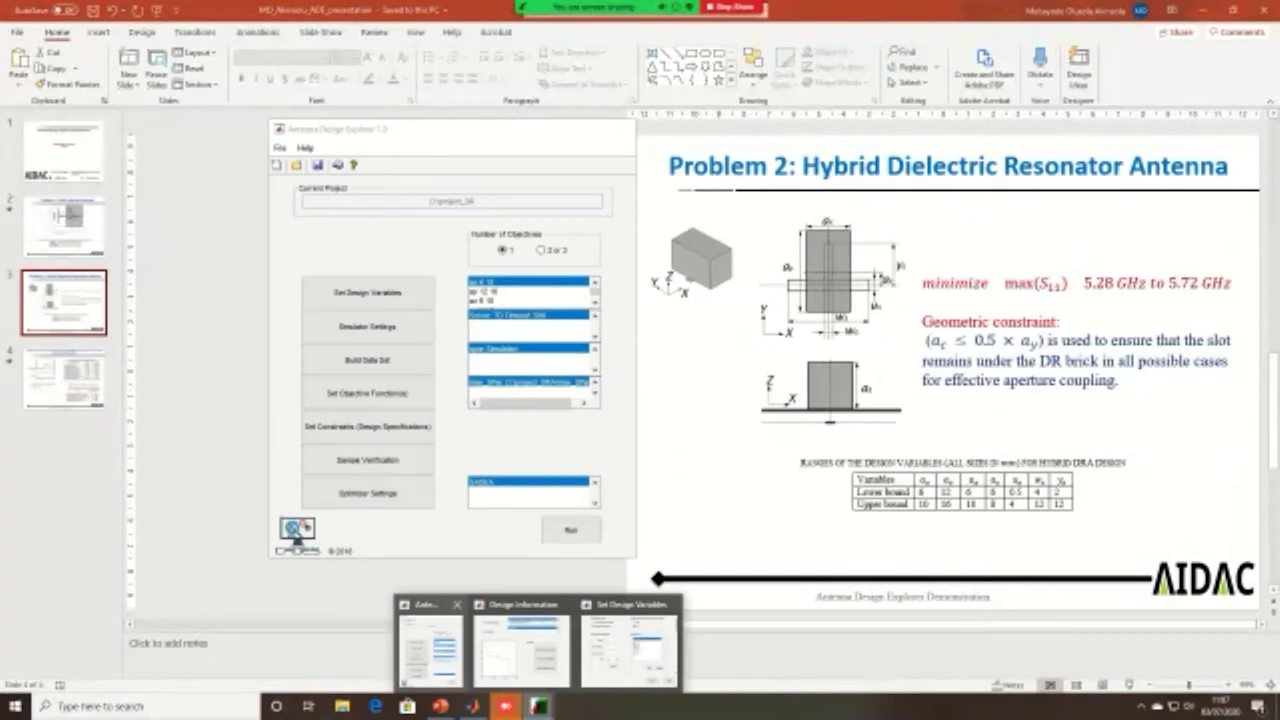
click(367, 292)
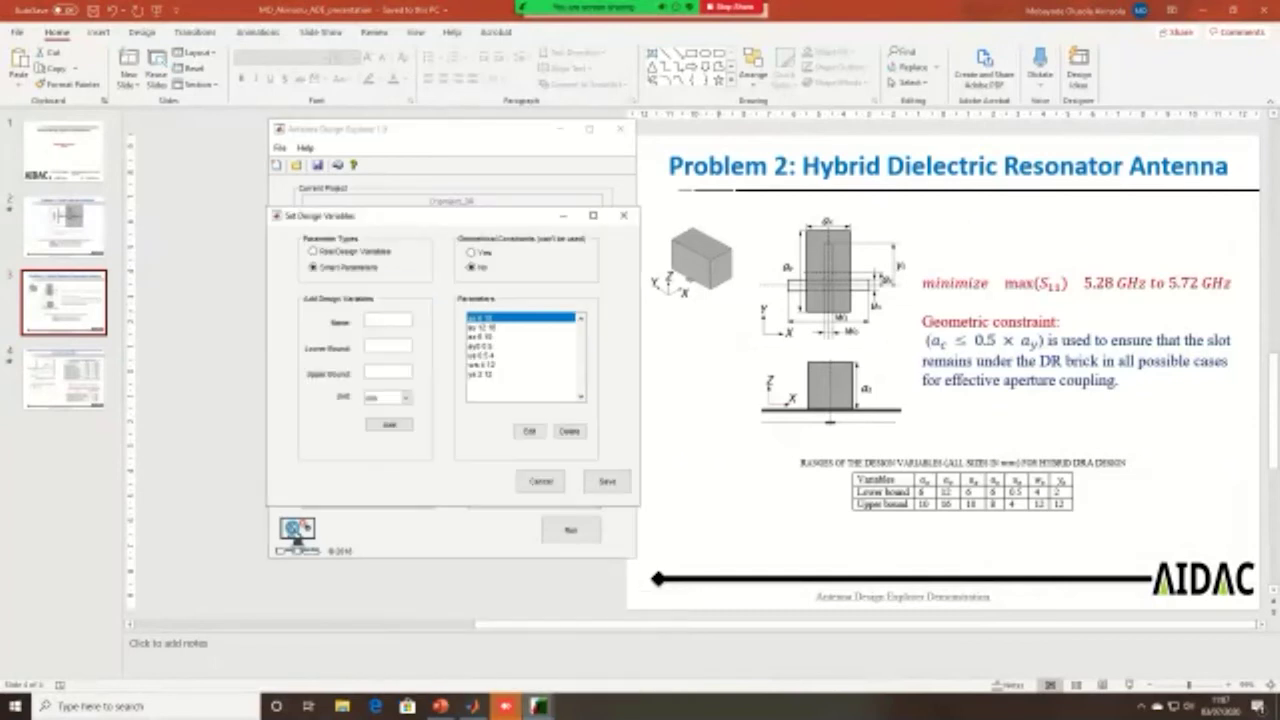
click(520, 345)
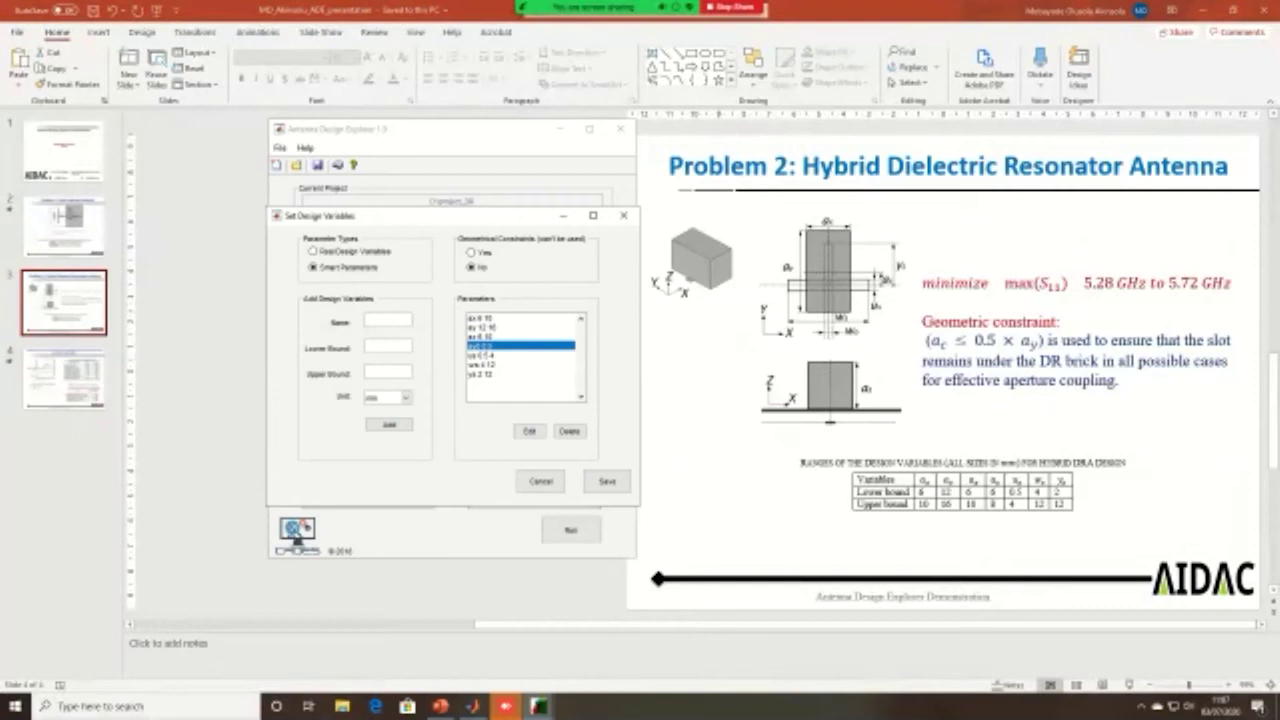
click(520, 318)
click(520, 327)
click(520, 336)
click(520, 355)
Step: Save the design variables and examine the parameter vector, including ay0, in the deriveXforproject_DRA.m function file
click(607, 481)
key(alt+Tab)
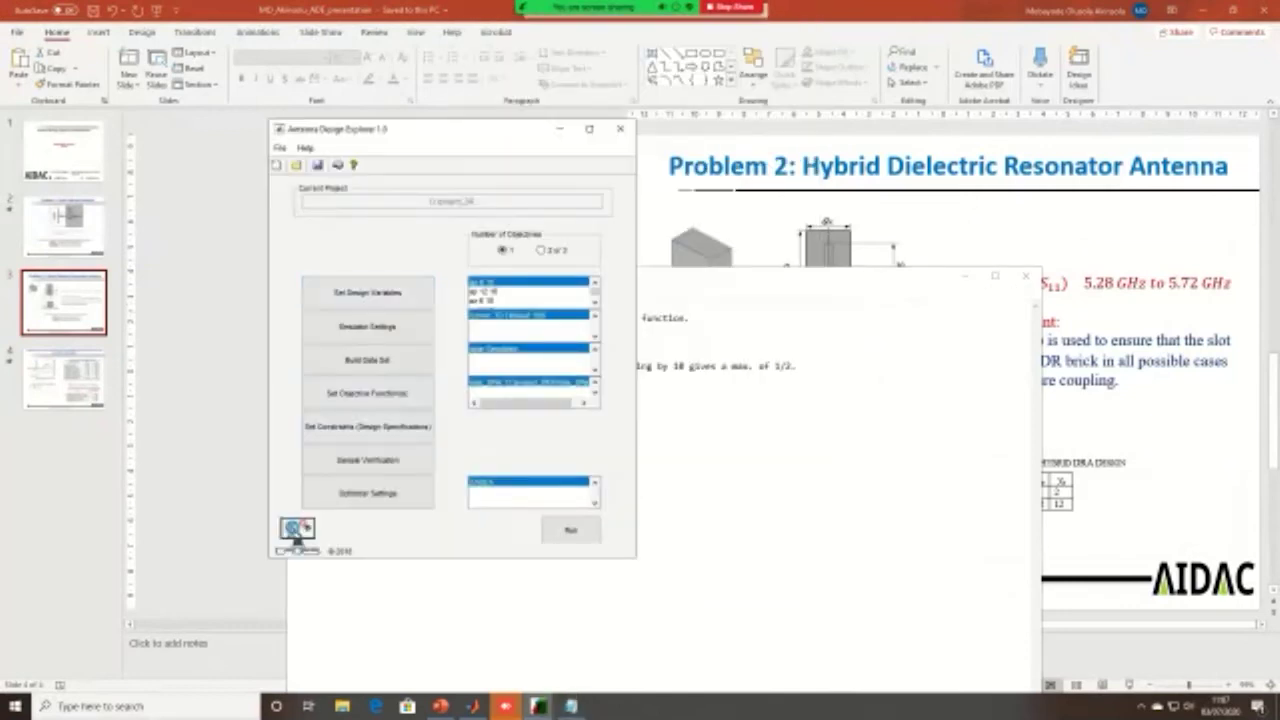
click(571, 706)
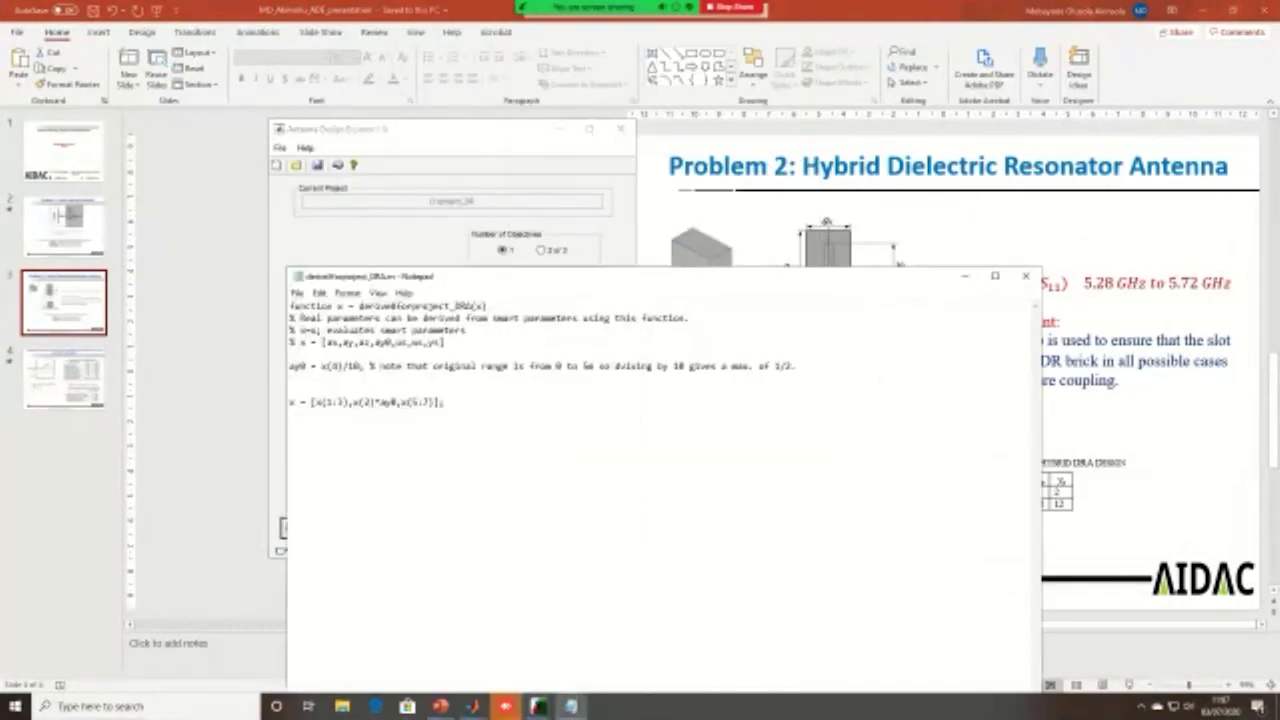
drag(439, 278, 403, 289)
drag(409, 353, 262, 354)
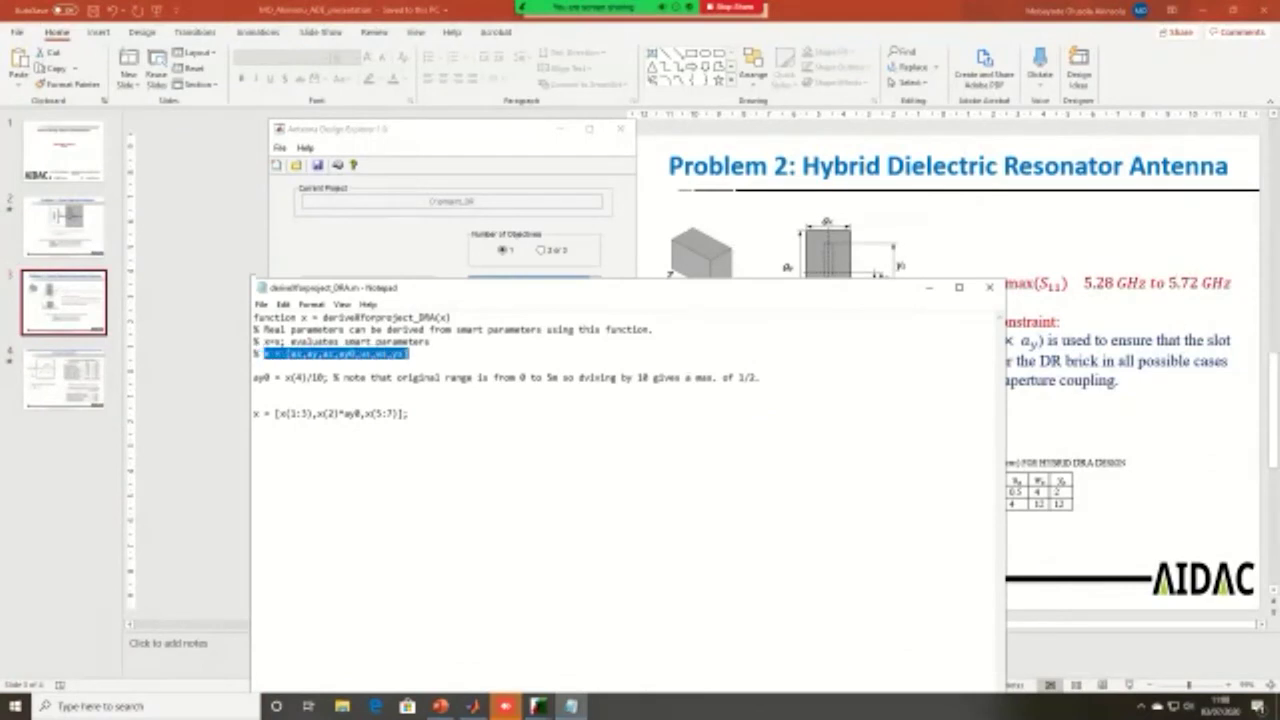
click(295, 353)
click(313, 353)
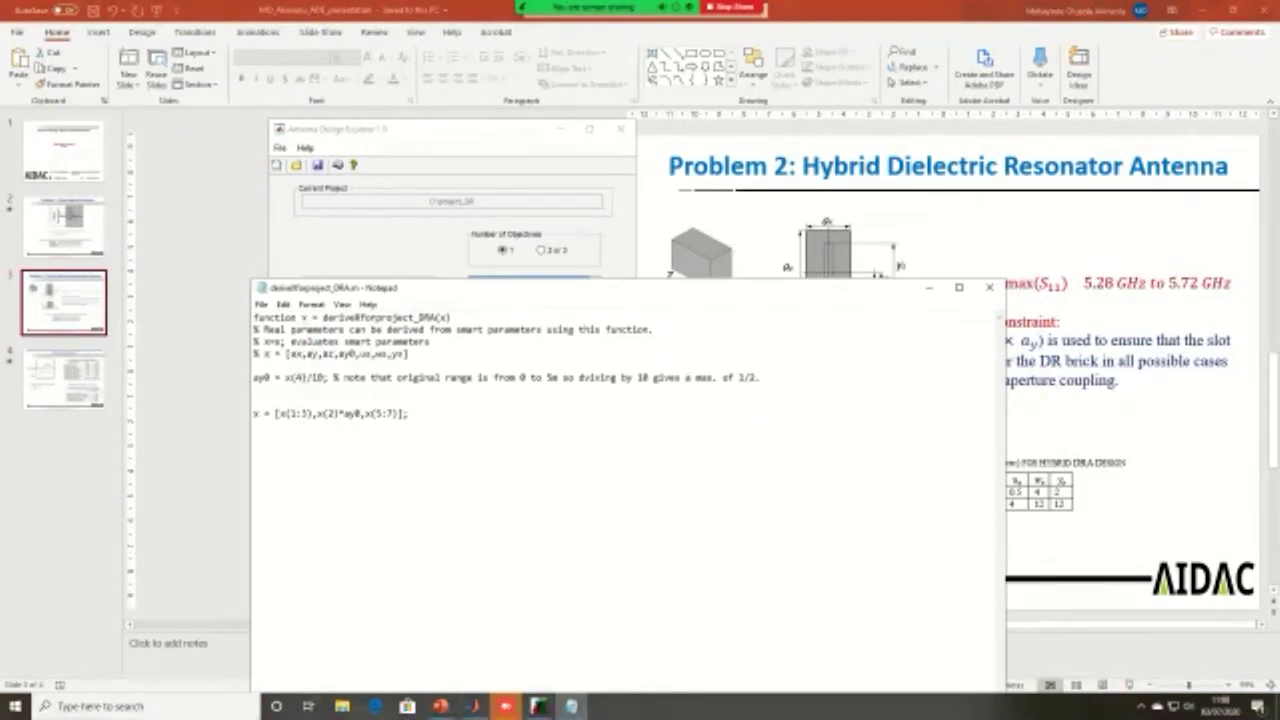
drag(355, 353, 338, 354)
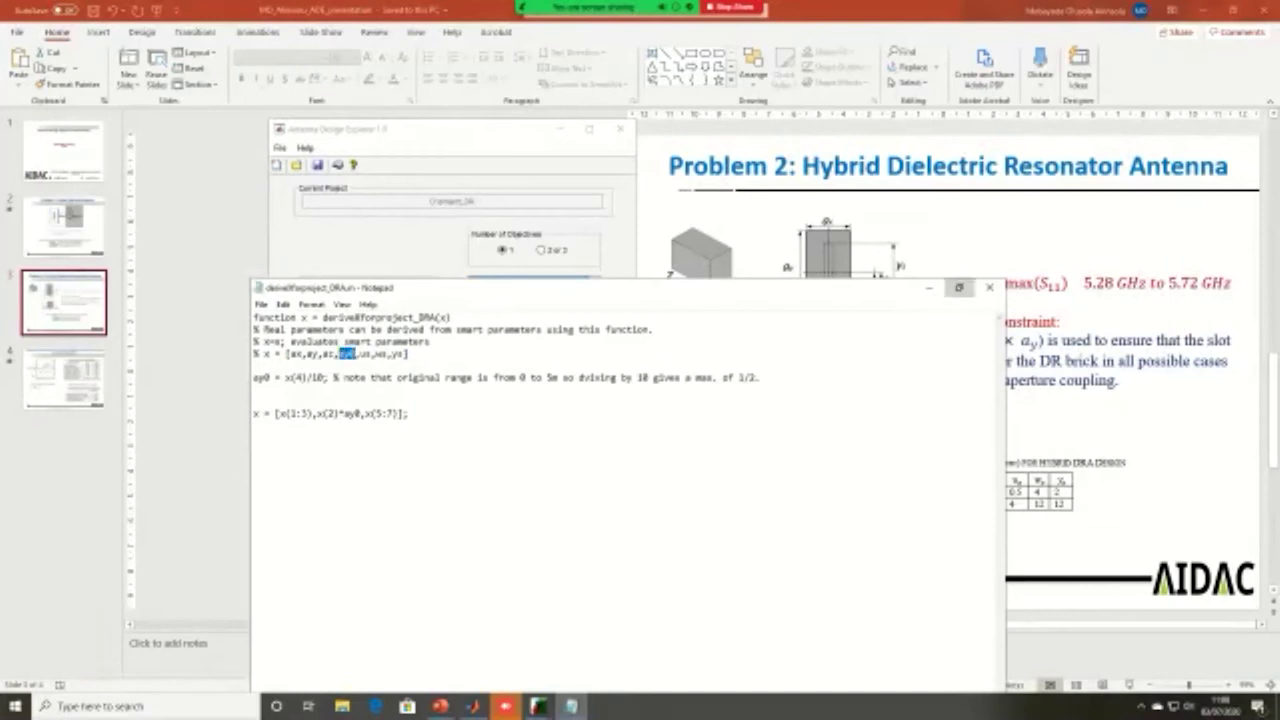
Step: Maximize the function file and highlight the ay0 and ay entries in its commented parameter vector
click(958, 287)
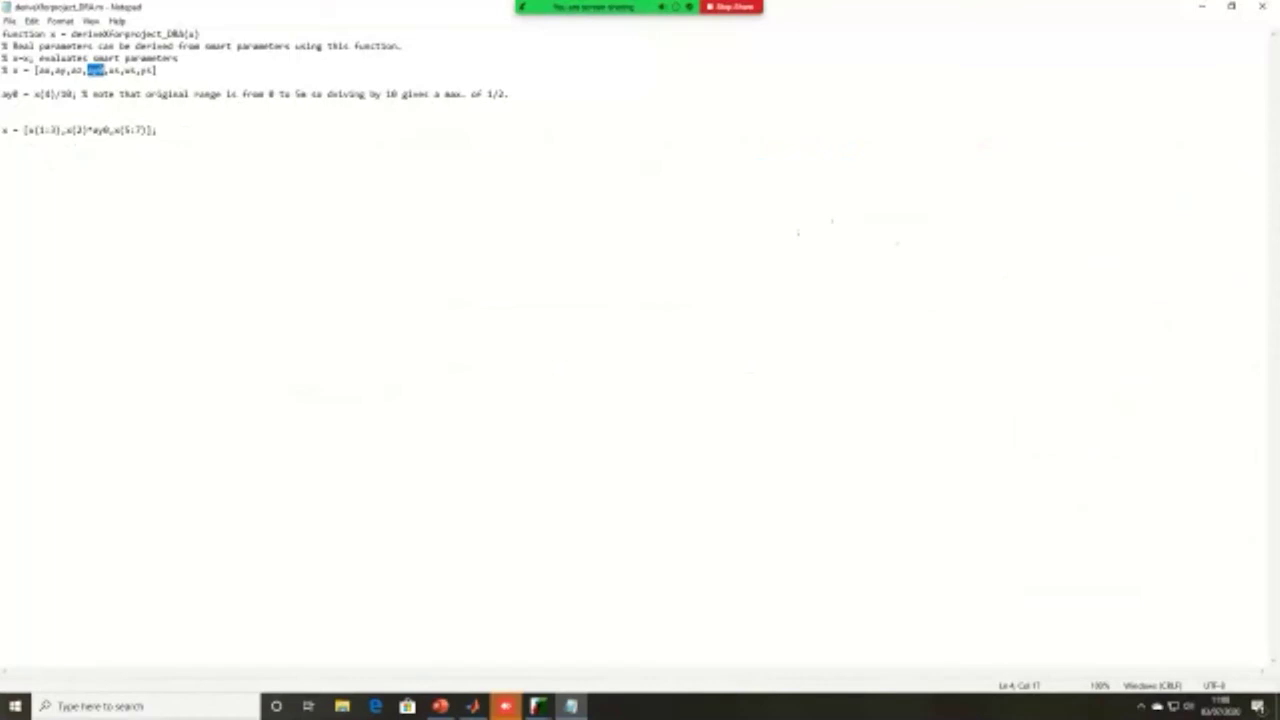
click(3, 82)
drag(105, 70, 88, 70)
click(66, 70)
drag(66, 70, 55, 70)
click(538, 706)
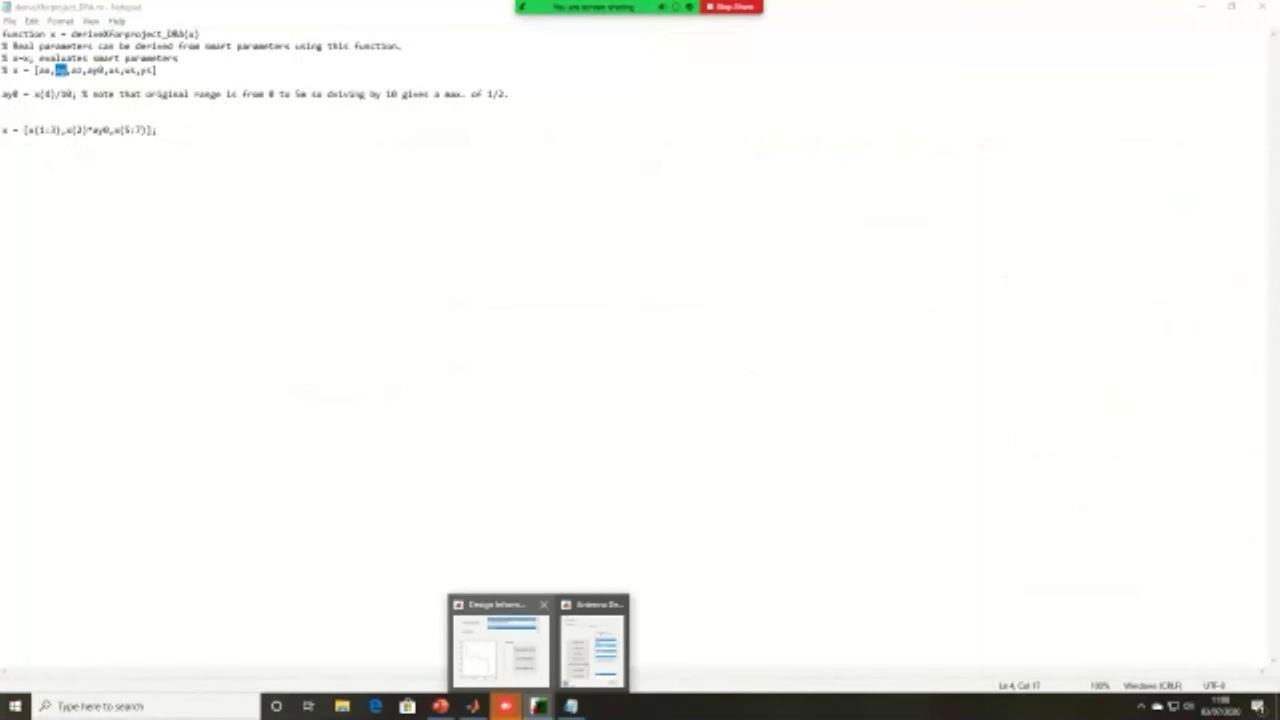
mouse_move(500, 645)
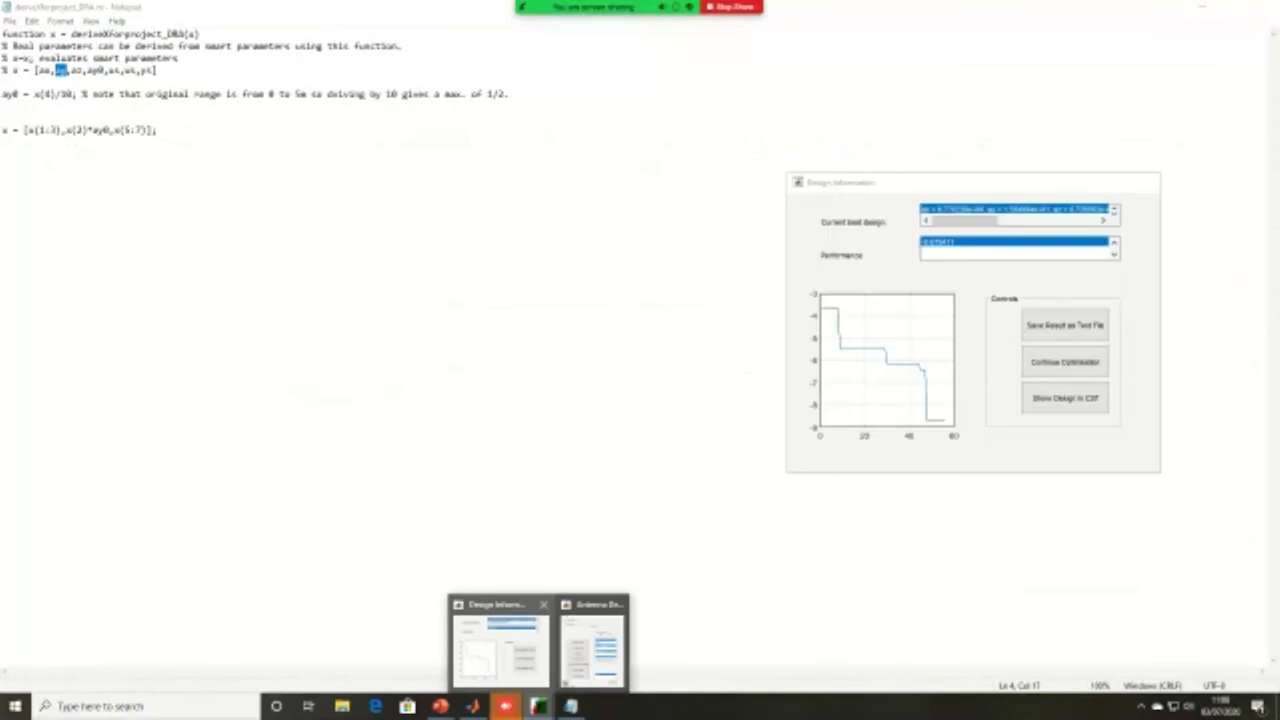
click(3, 142)
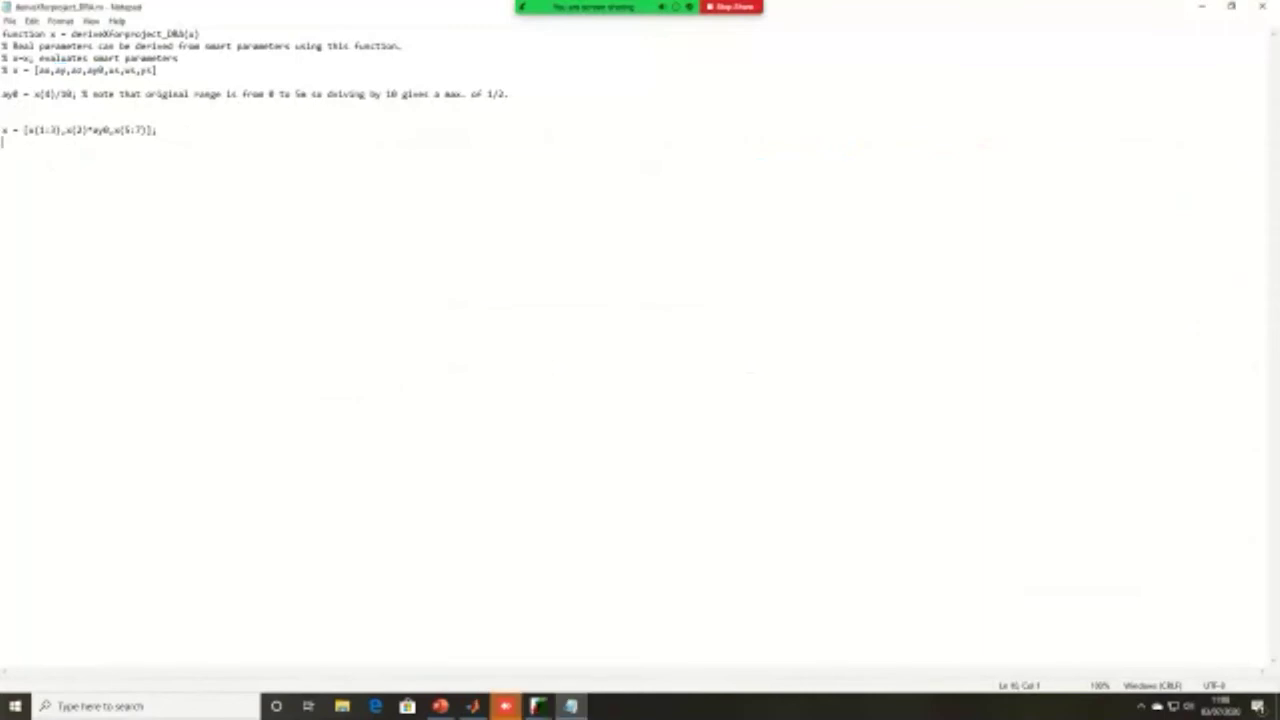
Step: Minimize the function file, reopen the design variables settings and select the ay0 parameter
click(1202, 7)
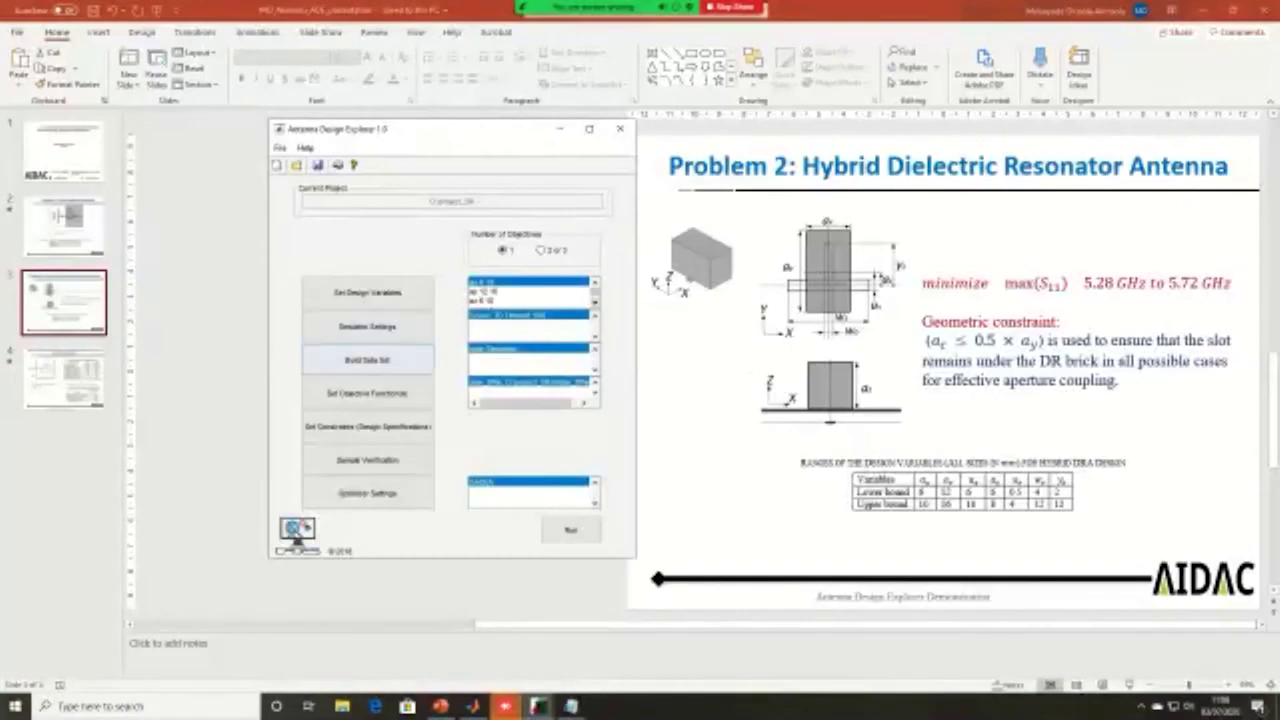
click(367, 292)
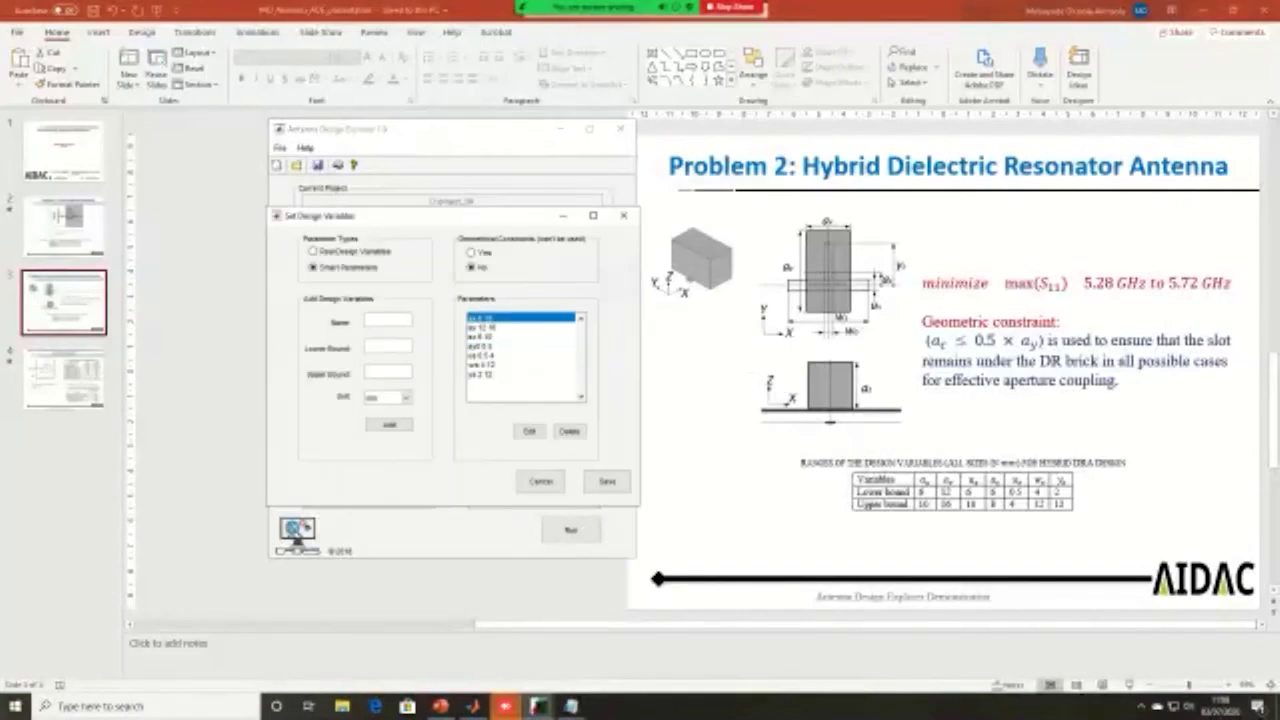
click(520, 345)
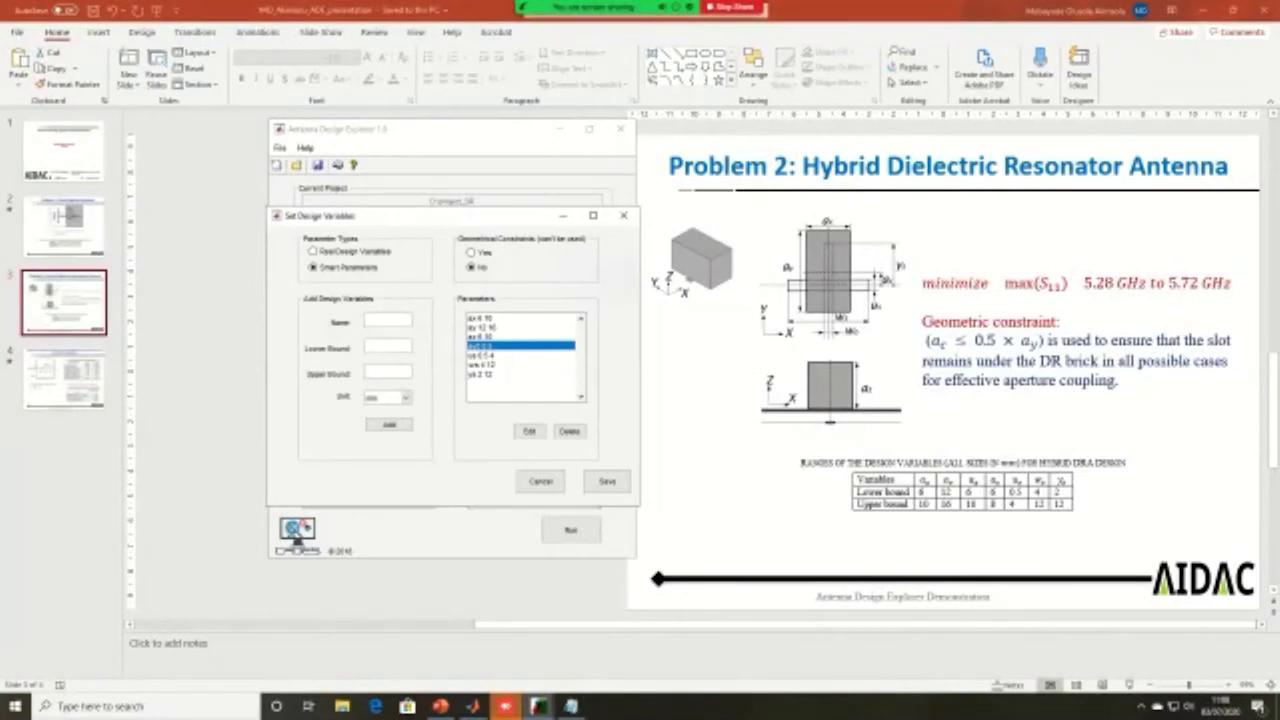
Step: Return to deriveXforproject_DRA.m and correct the ay0 line's comment so the range reads "from 0 to 5"
click(570, 706)
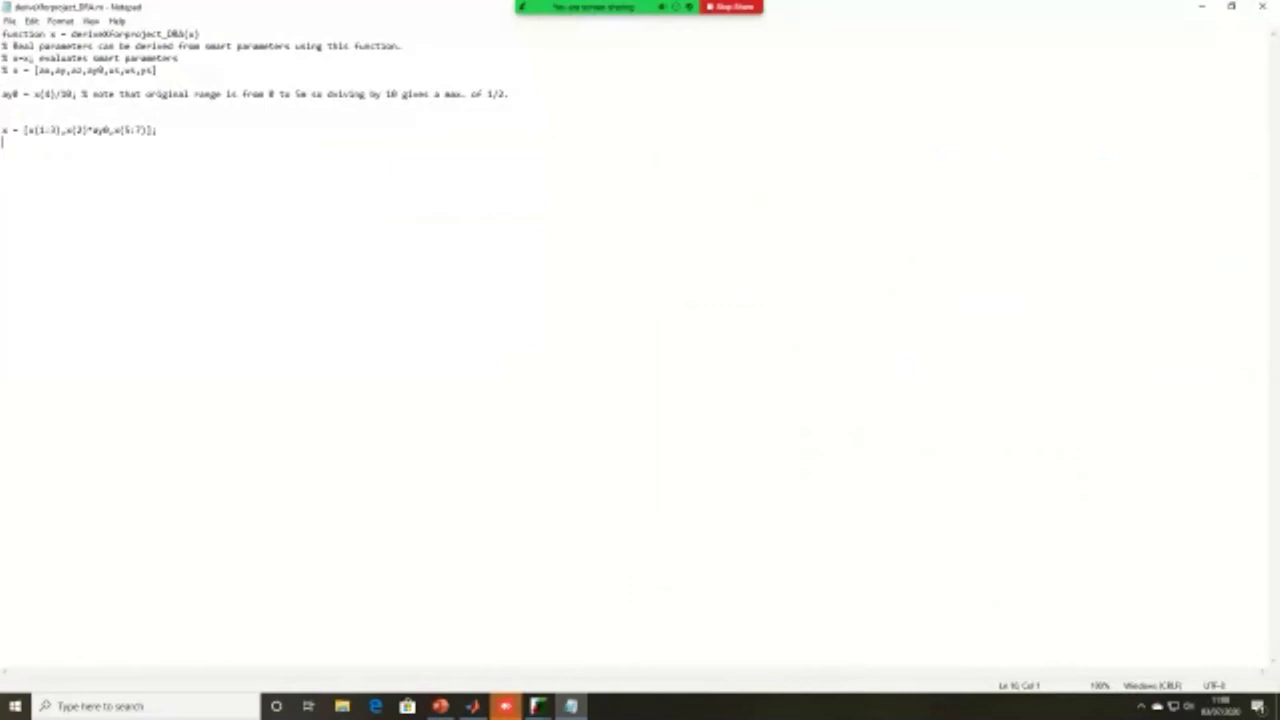
click(67, 70)
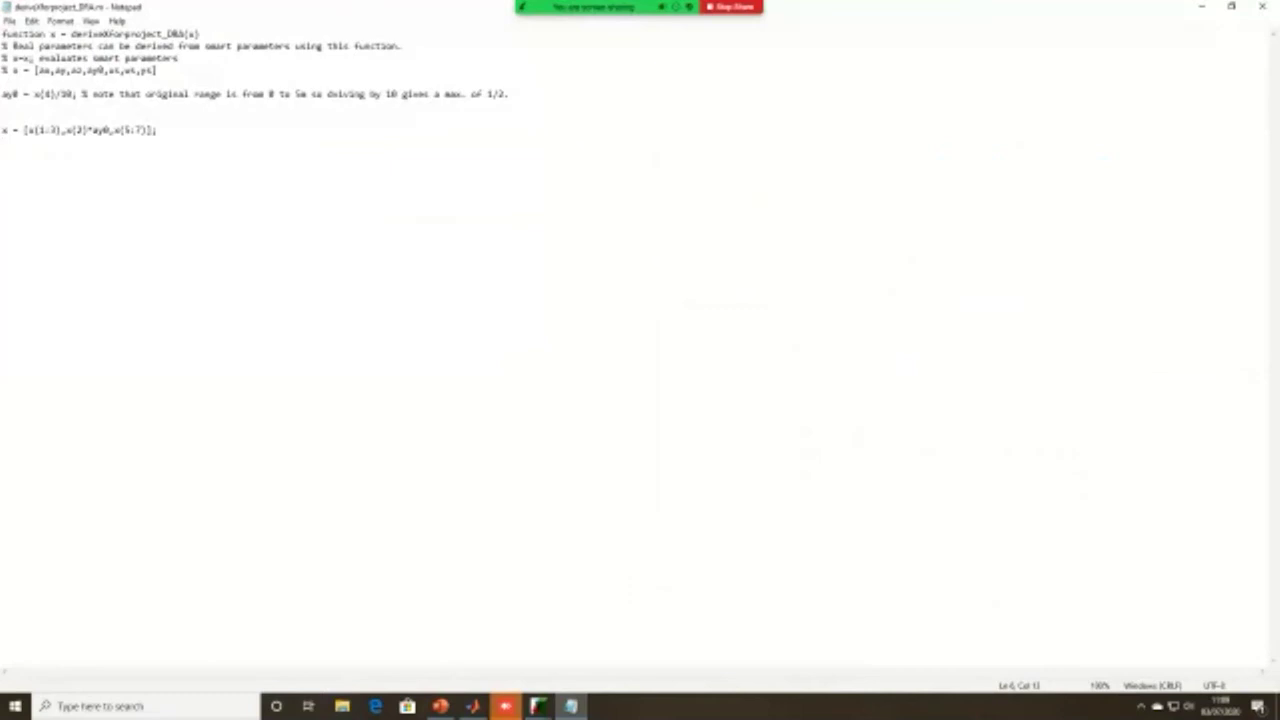
double_click(303, 93)
text(5)
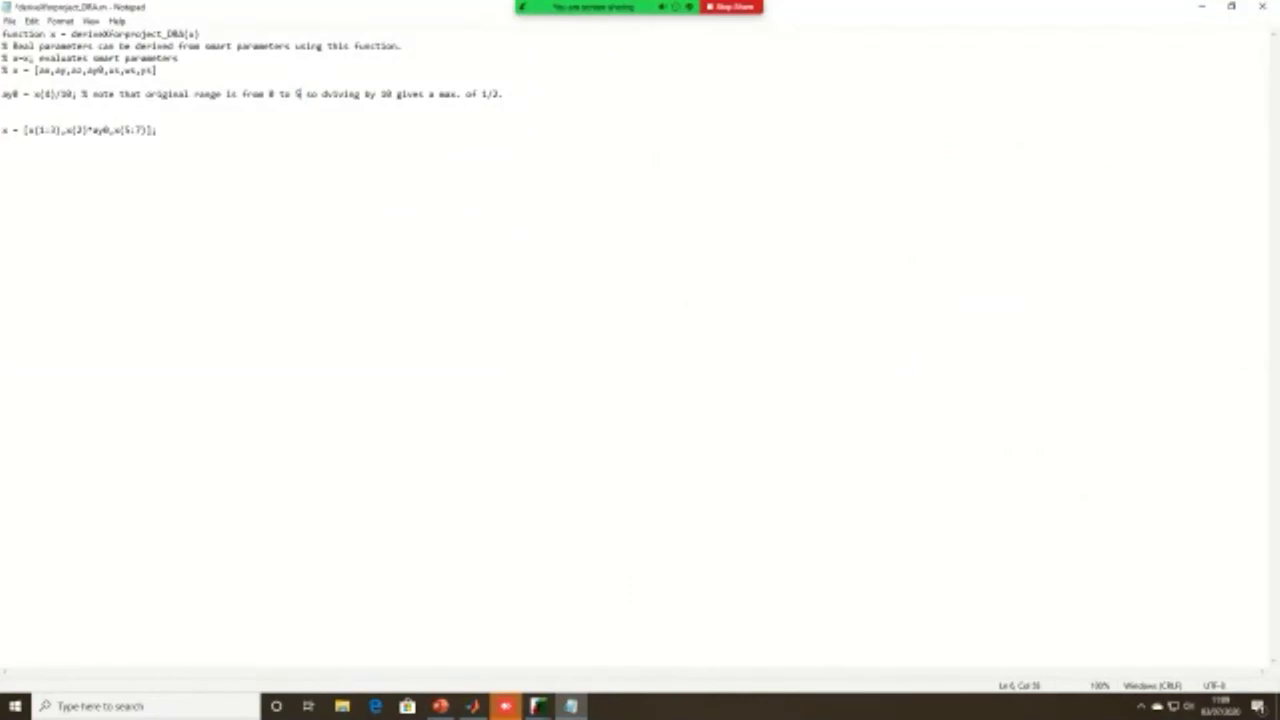
Step: Examine the ay0 expression and the returned x vector in the function file, highlighting the lines that derive the real parameters
key(shift+Left)
key(shift+Left)
key(shift+Left)
key(shift+Left)
drag(110, 130, 66, 130)
click(62, 70)
double_click(62, 70)
drag(157, 129, 1, 94)
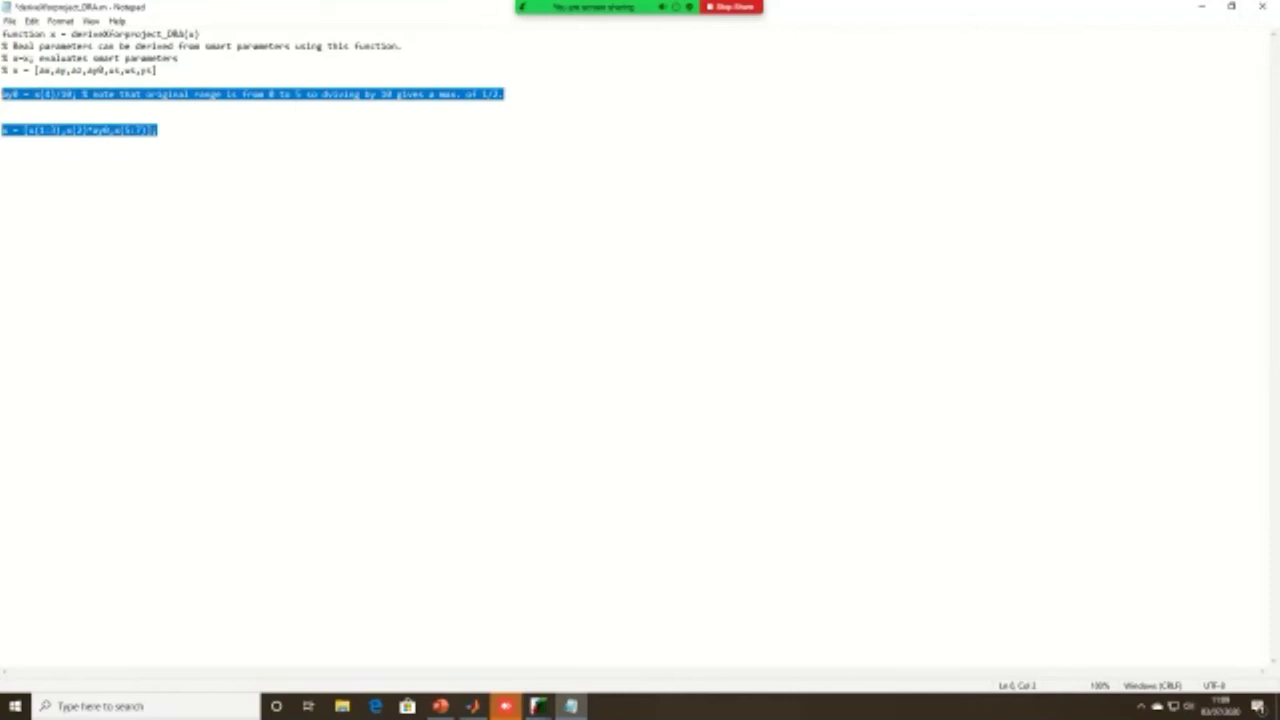
click(2, 106)
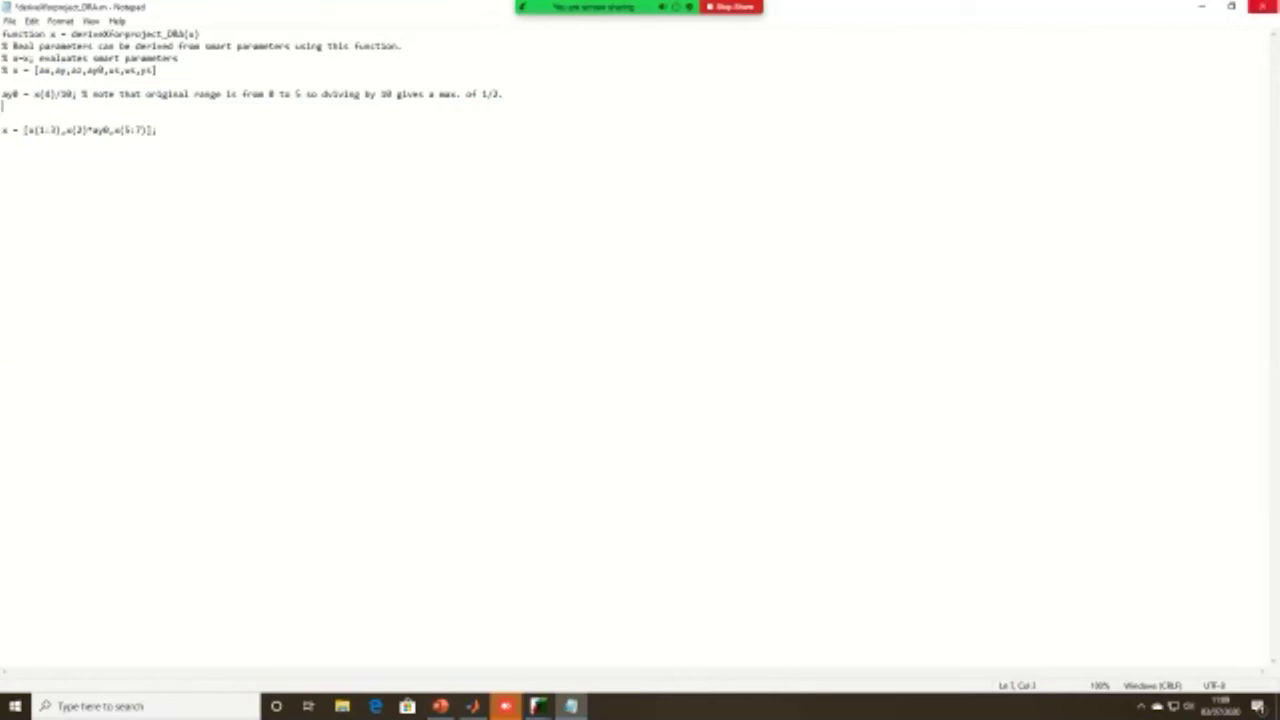
Step: Close the deriveXforproject_DRA.m file and the design variables settings
click(1262, 7)
click(602, 360)
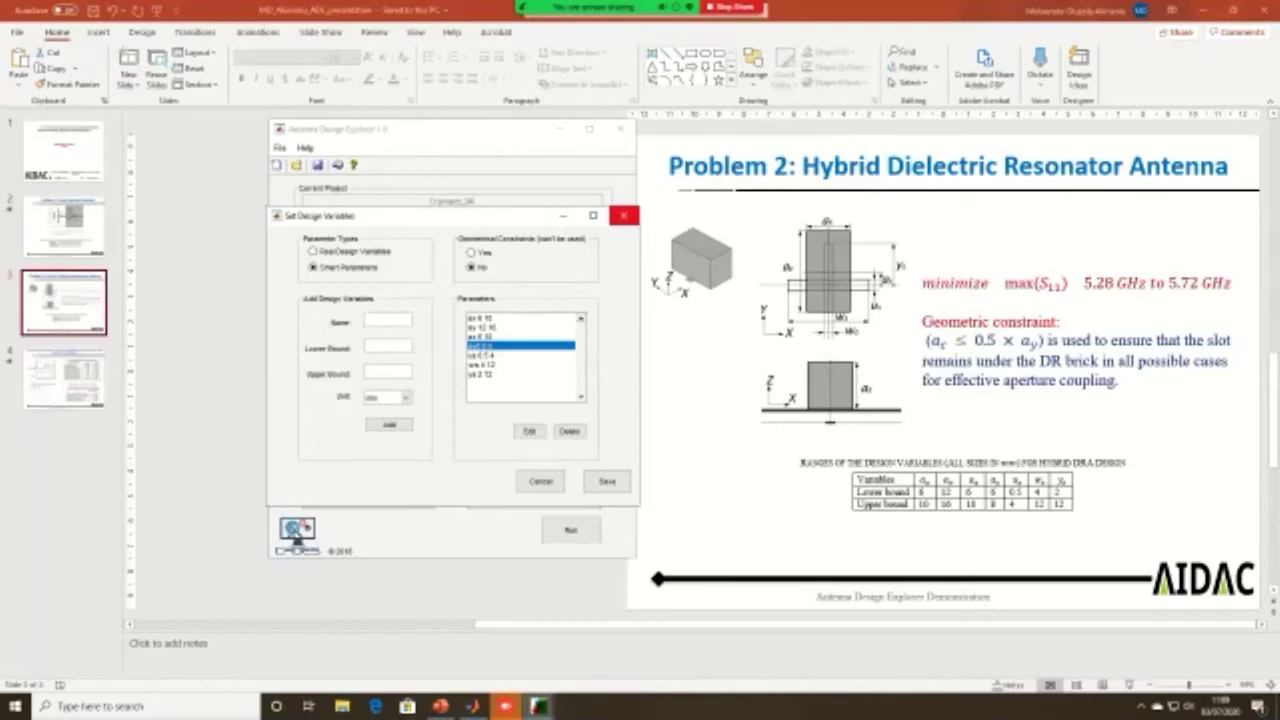
click(623, 215)
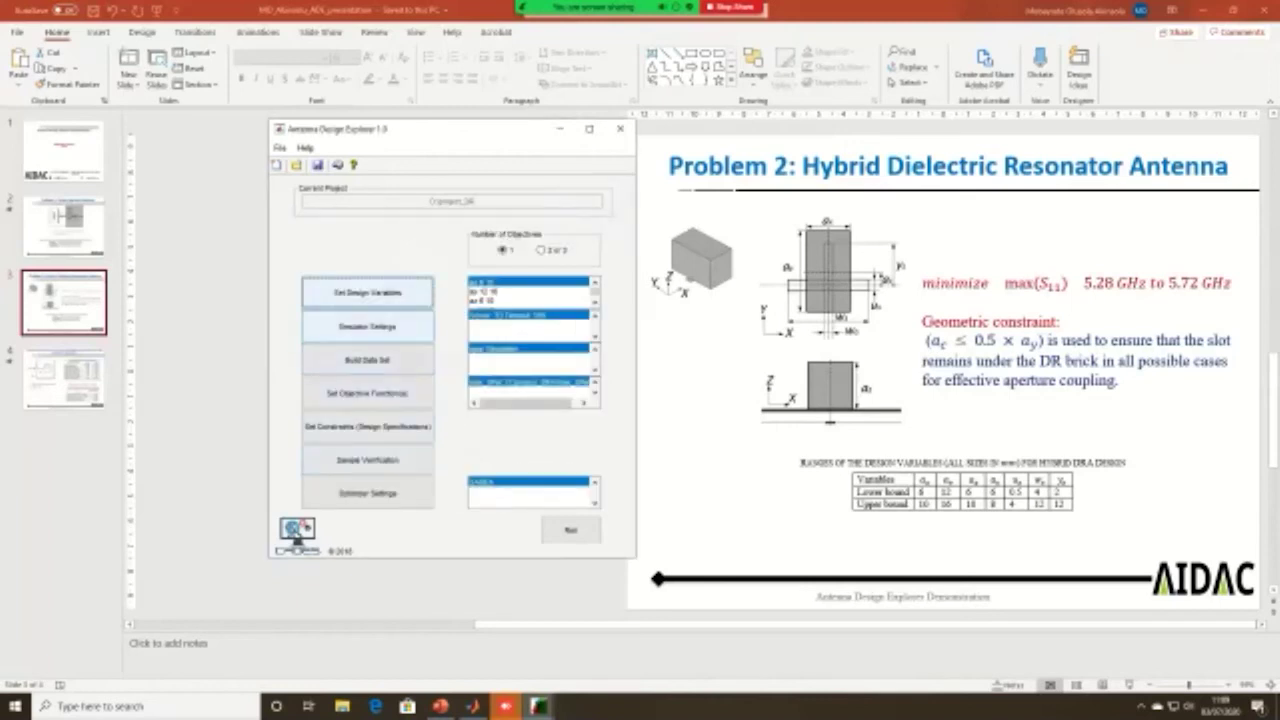
Step: Review the simulator settings and the data set responses, closing each dialog unchanged
click(367, 326)
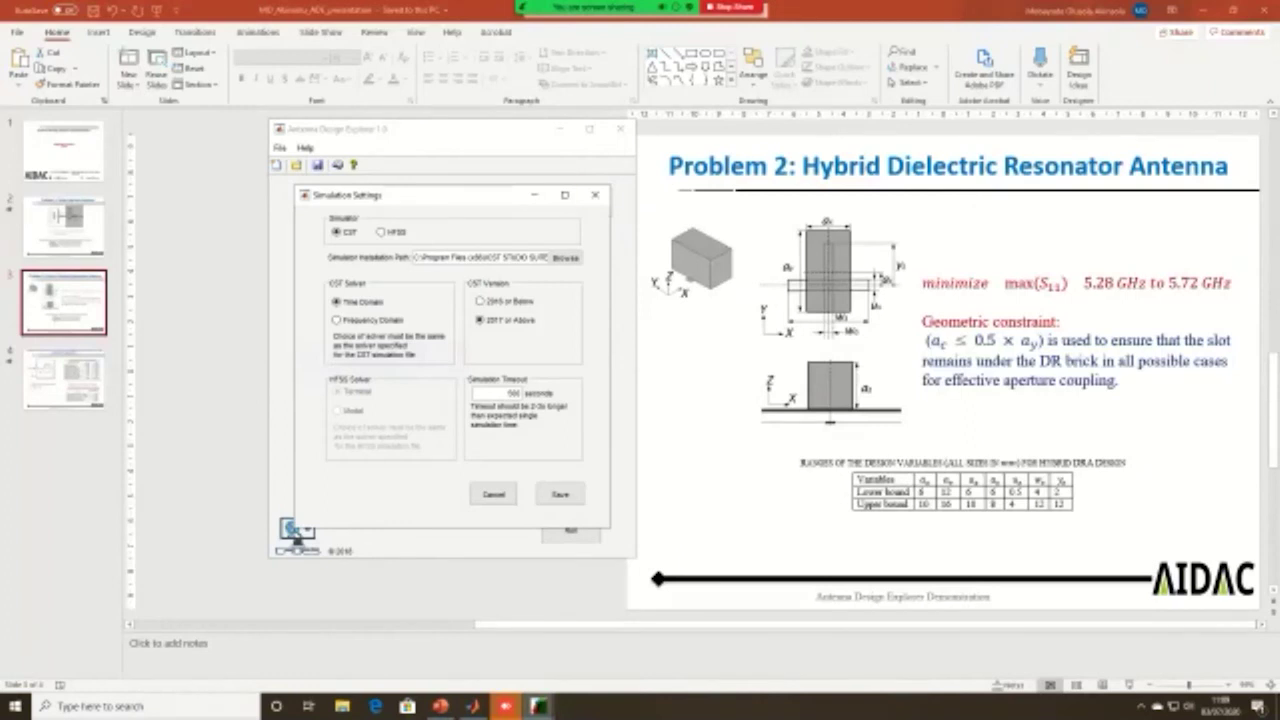
click(595, 194)
click(367, 360)
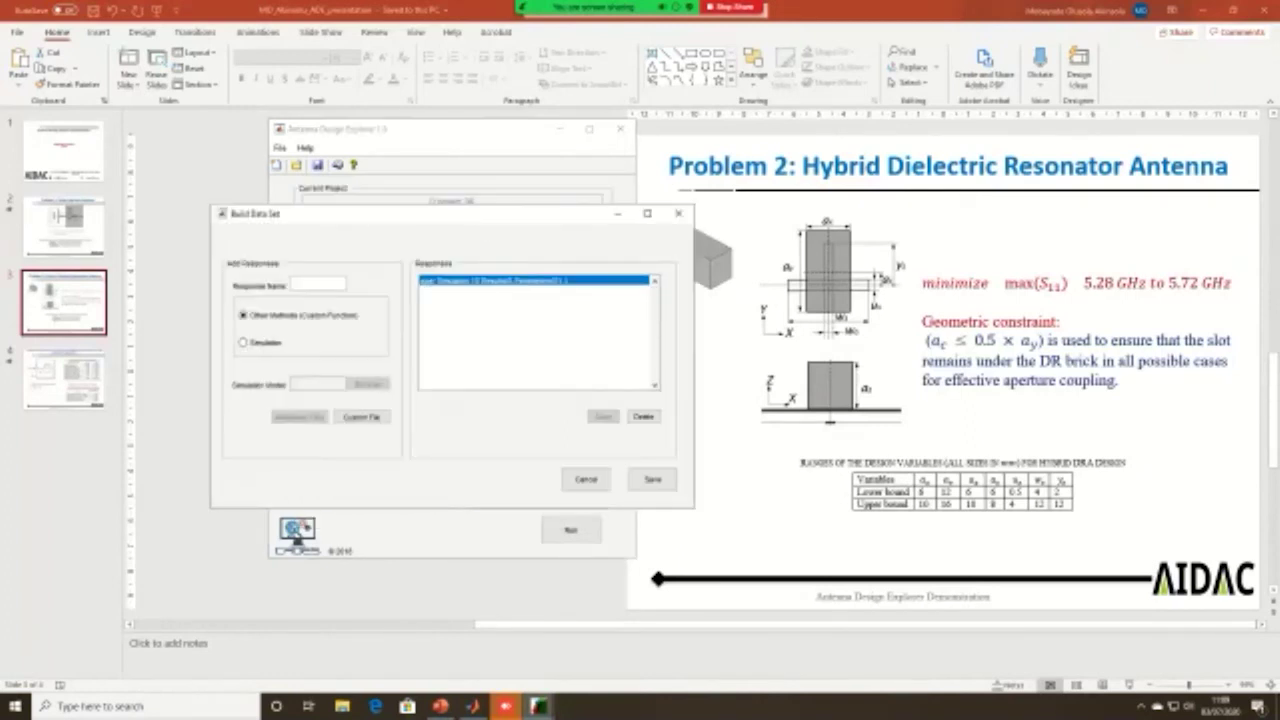
click(678, 213)
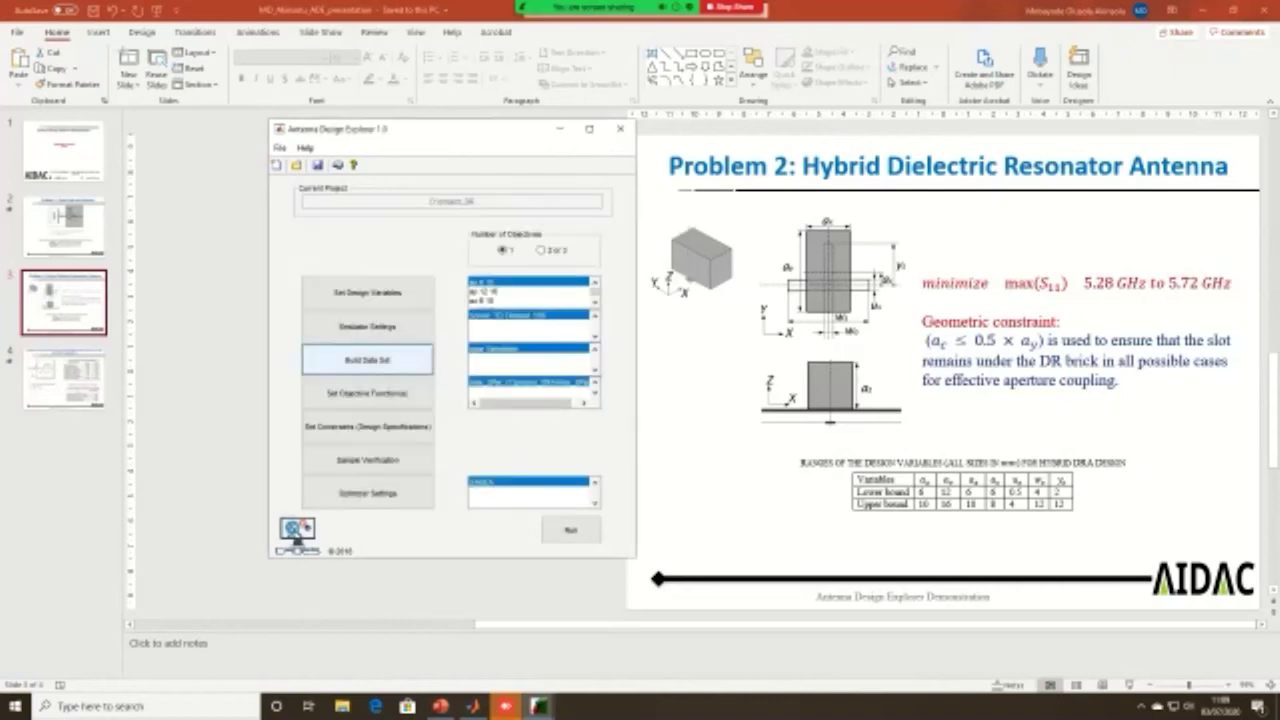
Step: Open the max_SPar.m objective function, examine its S11 extraction and 5.28 to 5.72 GHz maximum lines, and save the objective function settings
click(367, 393)
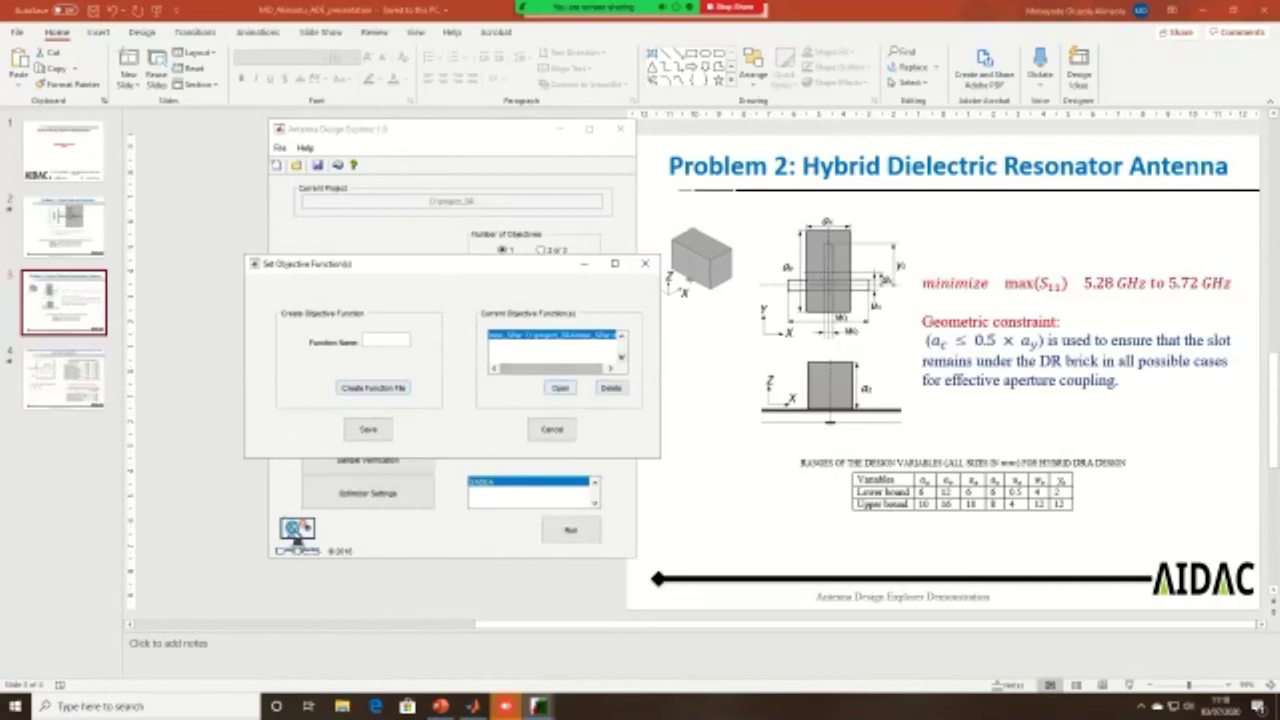
click(560, 387)
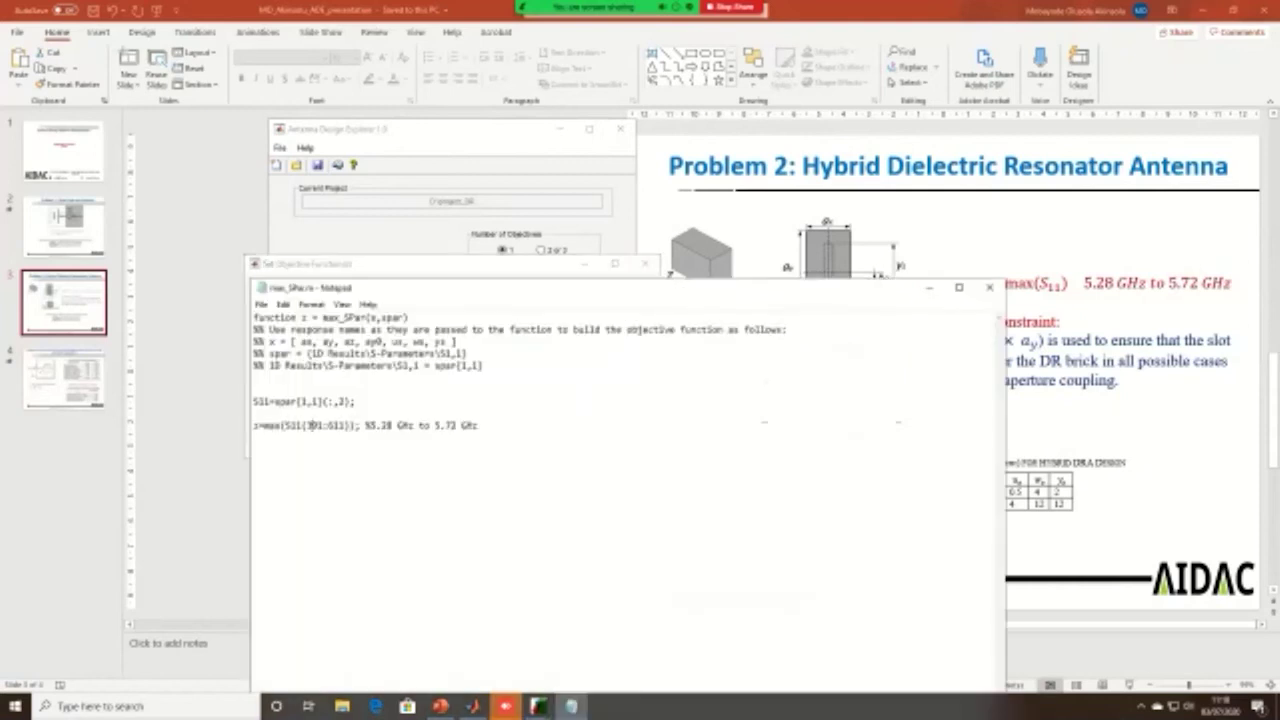
drag(479, 425, 253, 425)
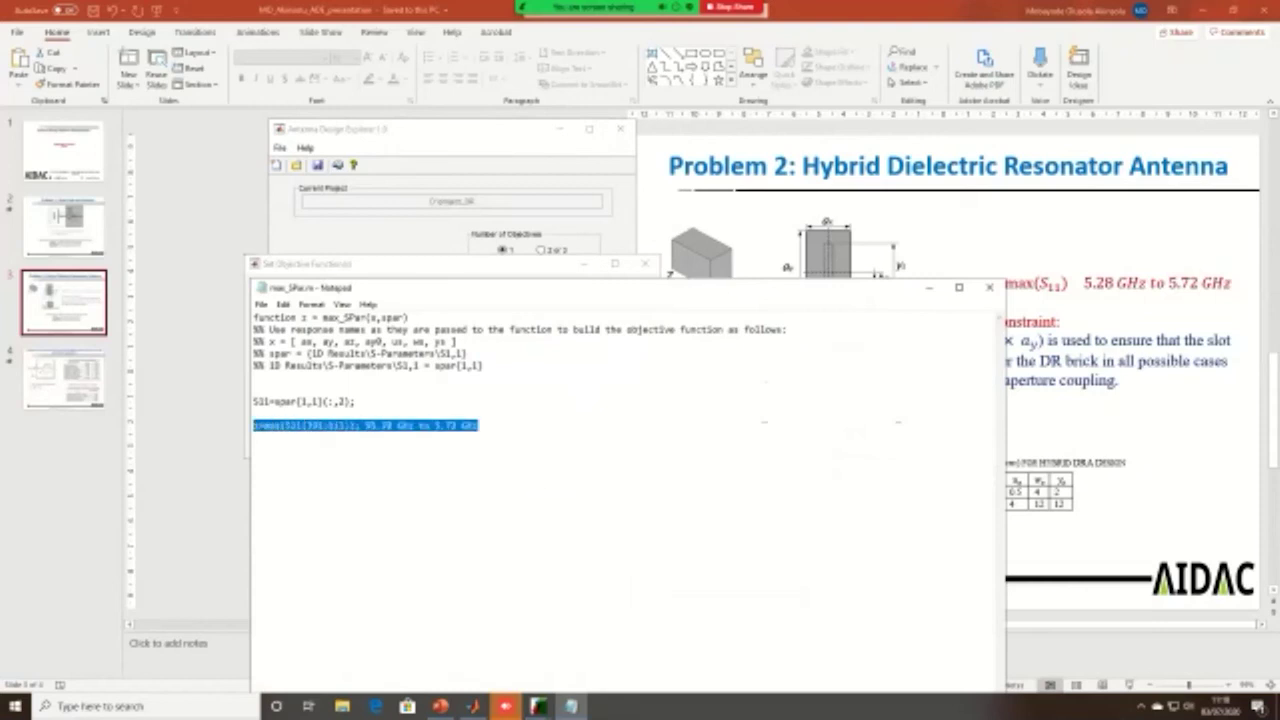
drag(352, 401, 322, 401)
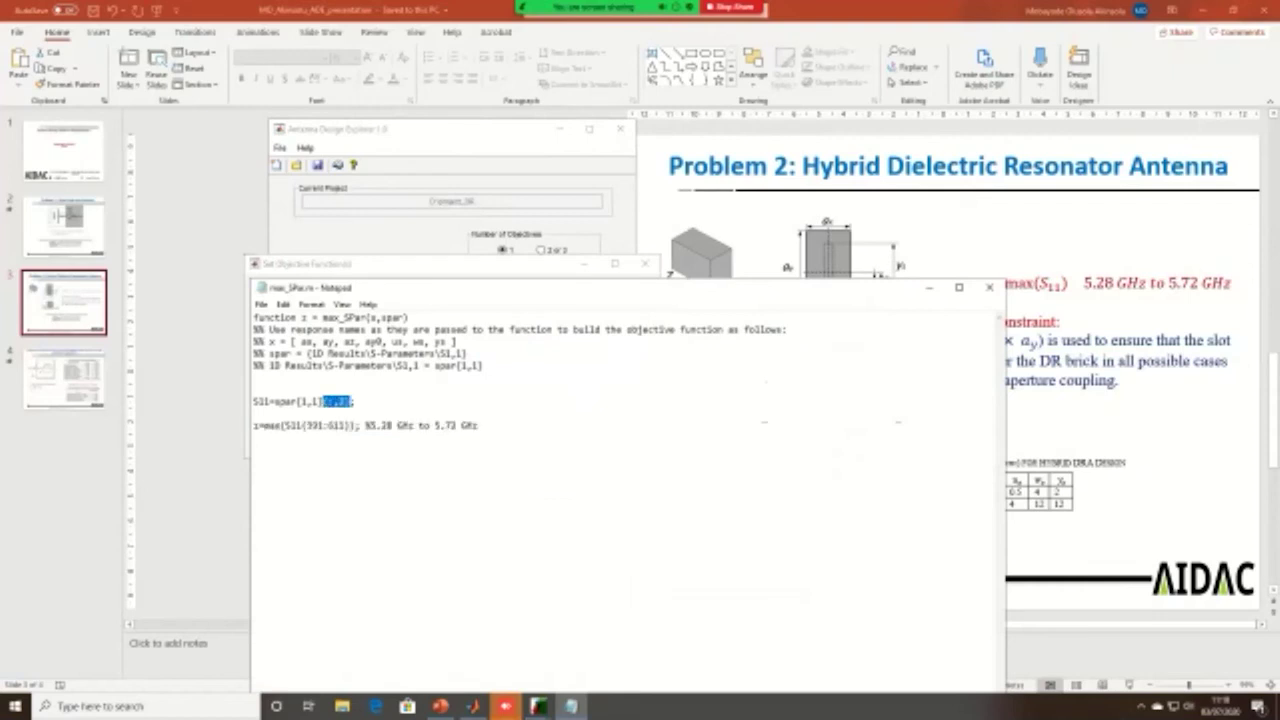
click(989, 287)
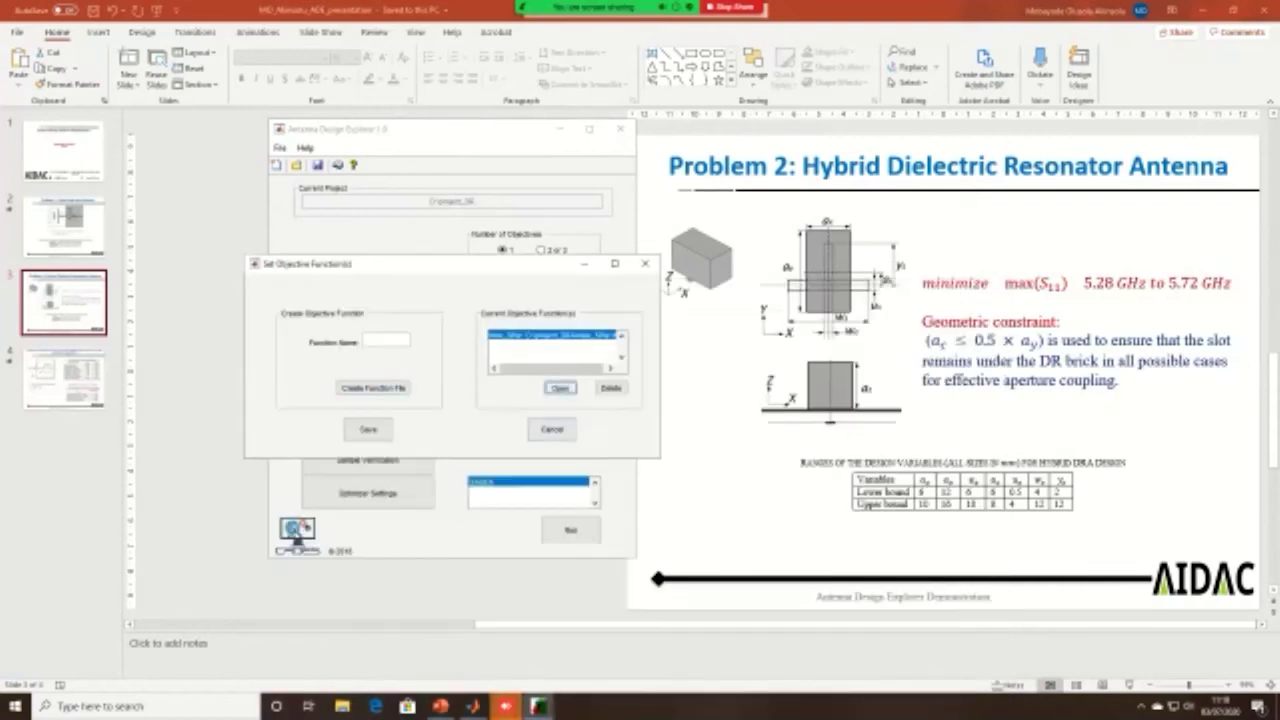
click(368, 429)
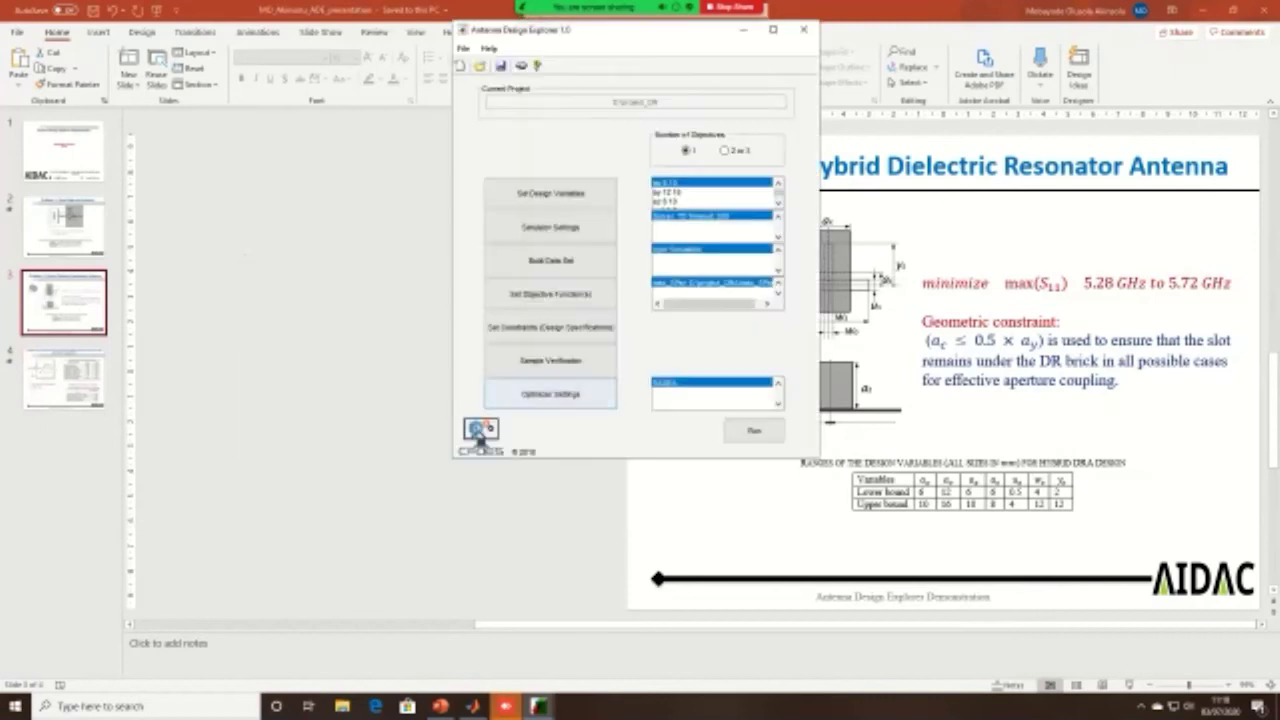
Step: Review the sample verification and SADEA optimizer settings, and close the Problem 2 presentation
drag(634, 28, 450, 128)
click(367, 459)
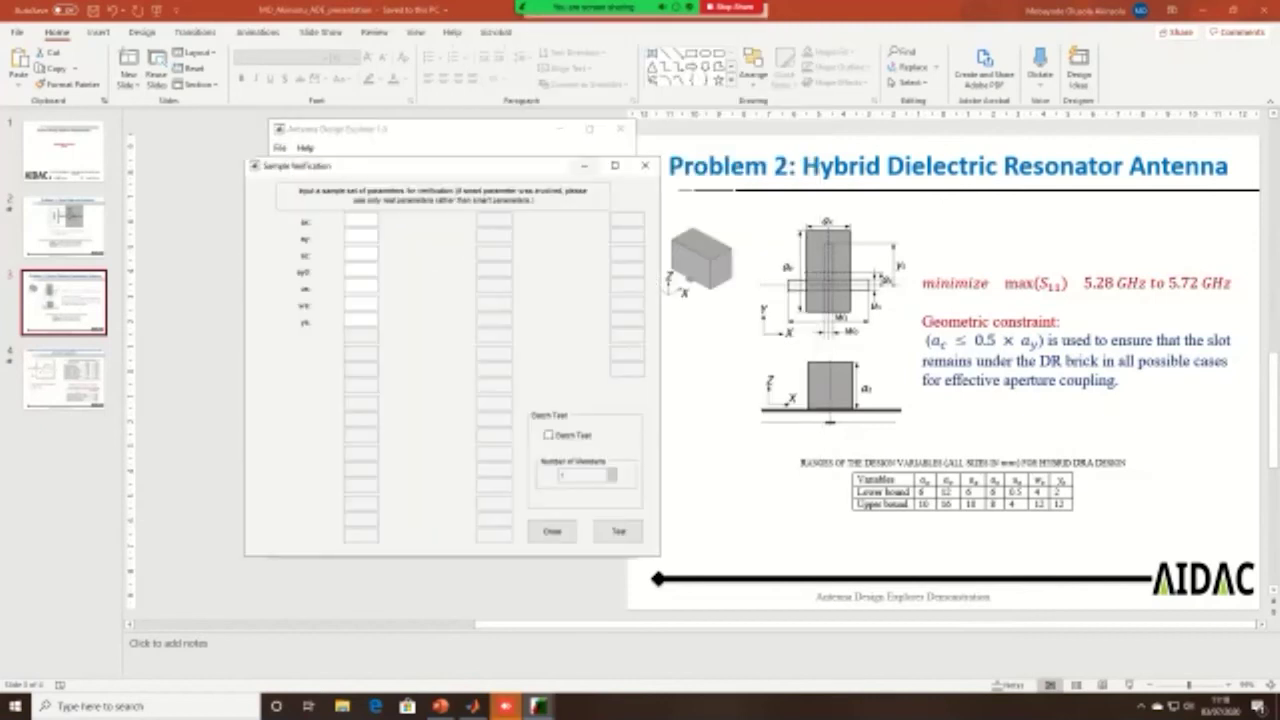
click(645, 165)
click(368, 493)
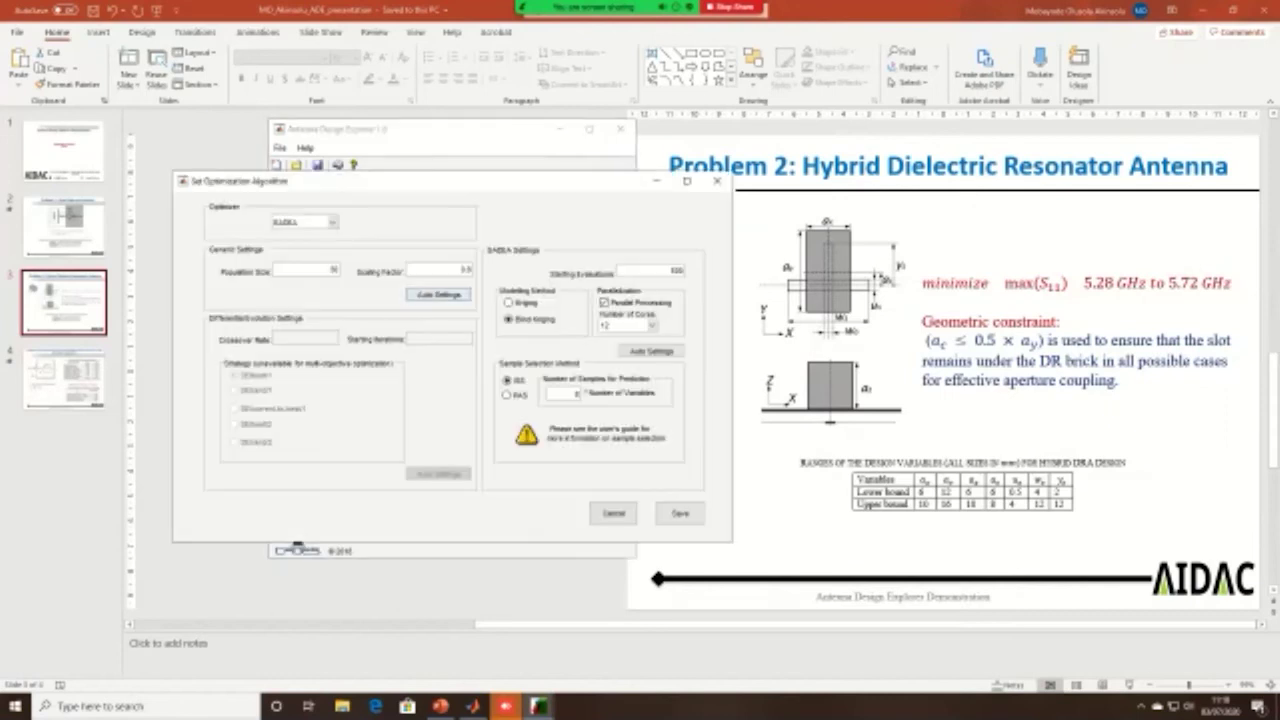
click(716, 181)
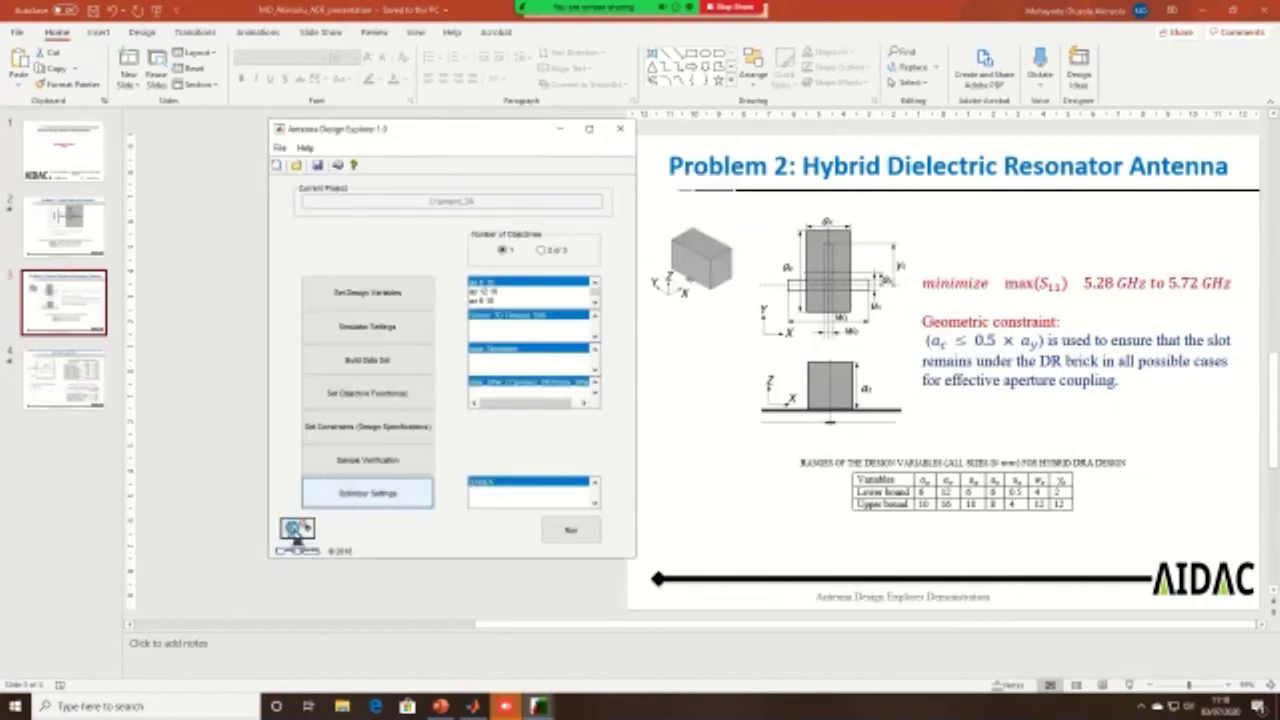
click(620, 128)
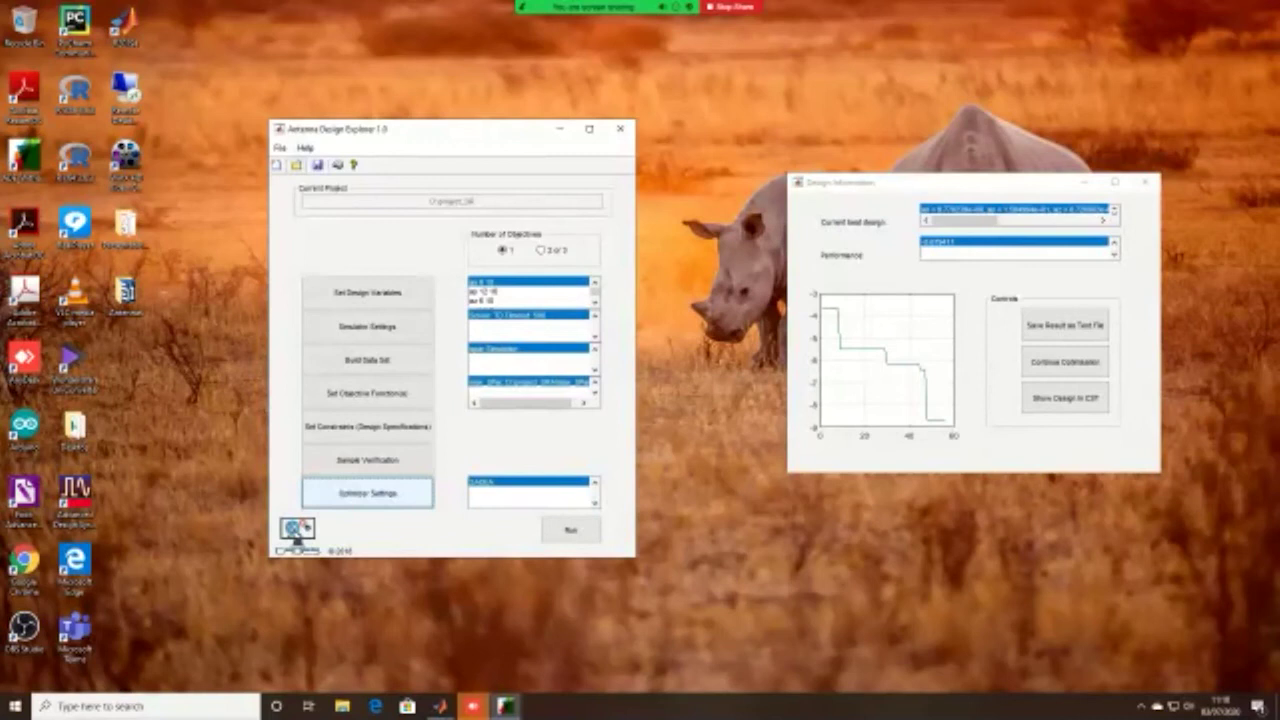
Step: Open the project file from the project_EPA folder on the DATA drive and close the old design information window
click(296, 165)
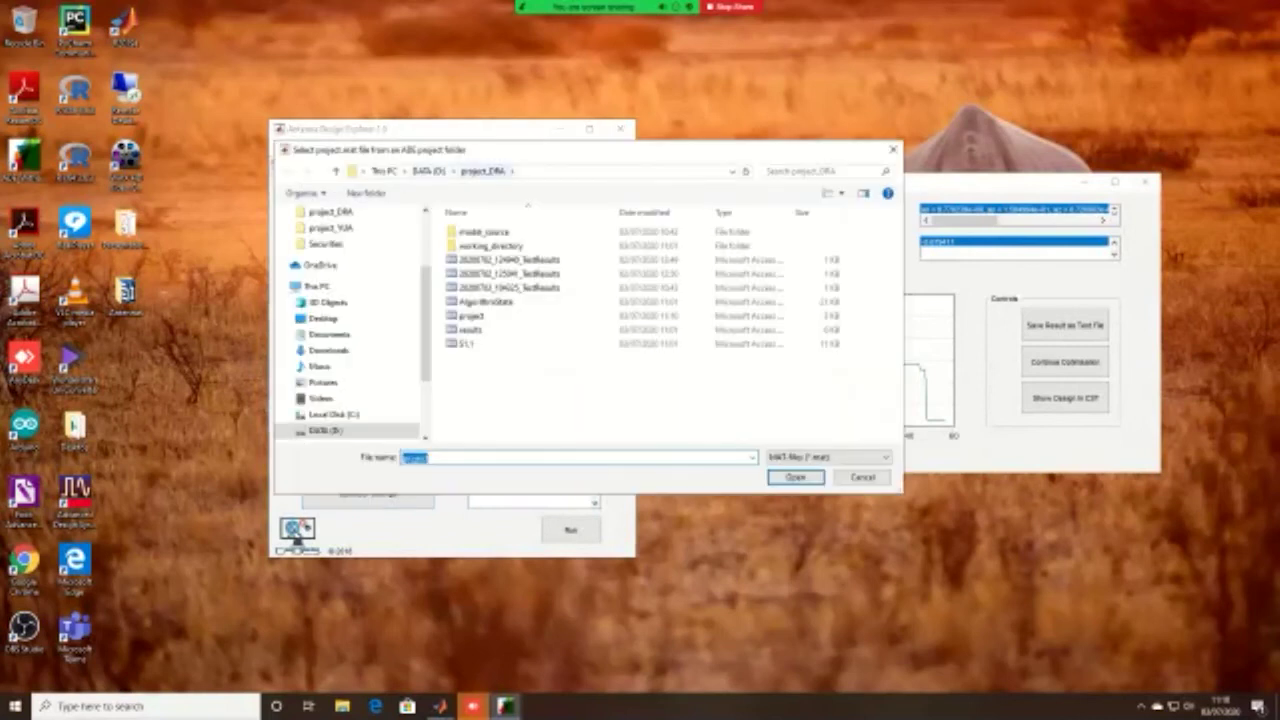
click(430, 171)
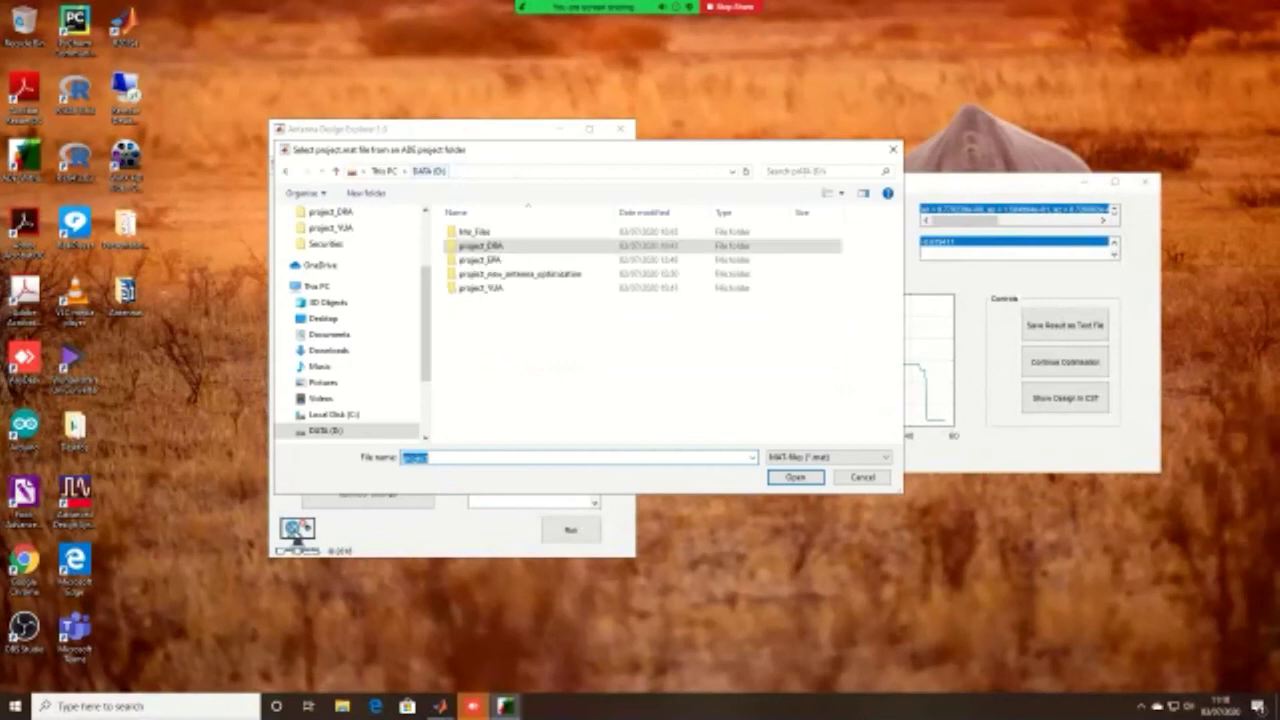
double_click(475, 245)
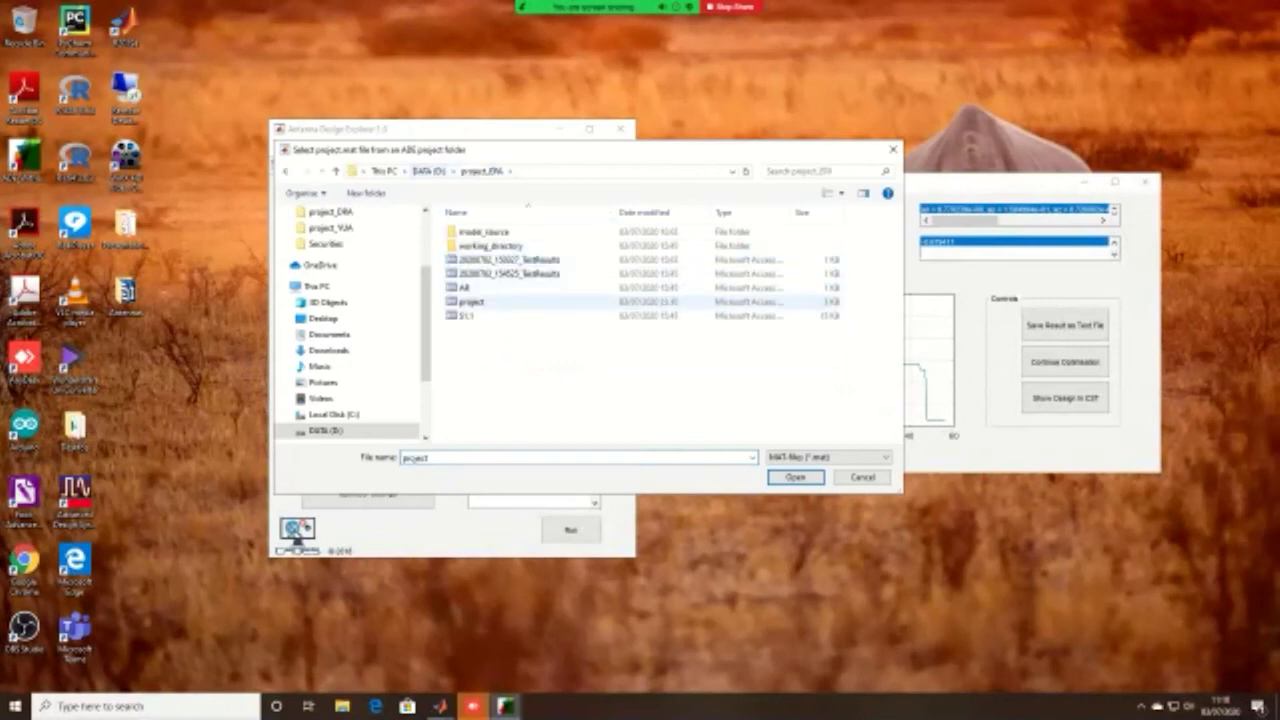
click(470, 302)
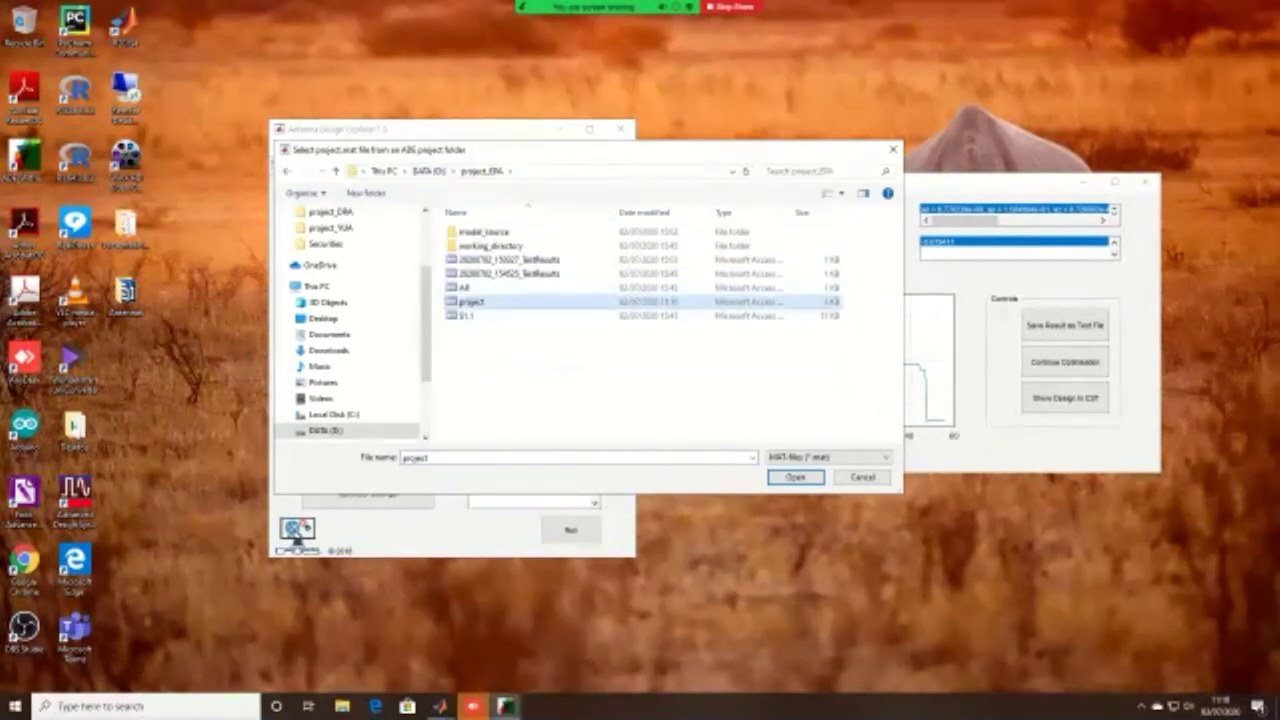
click(795, 477)
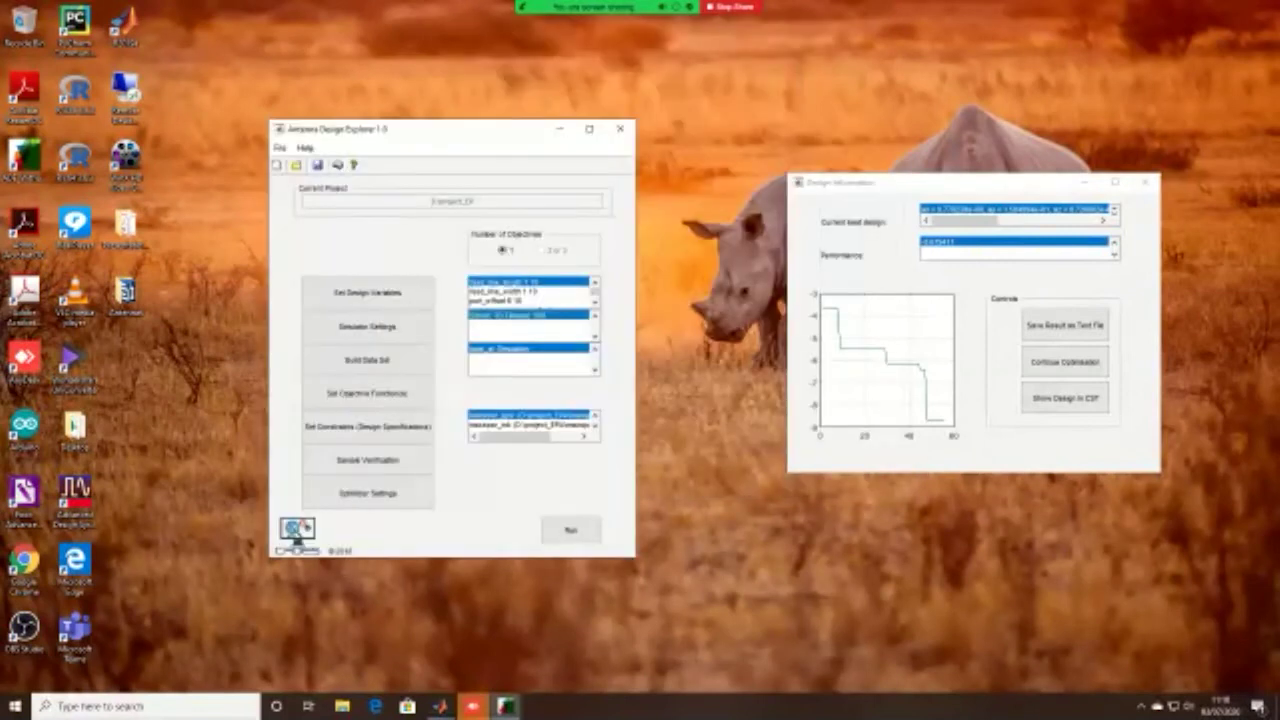
click(1146, 182)
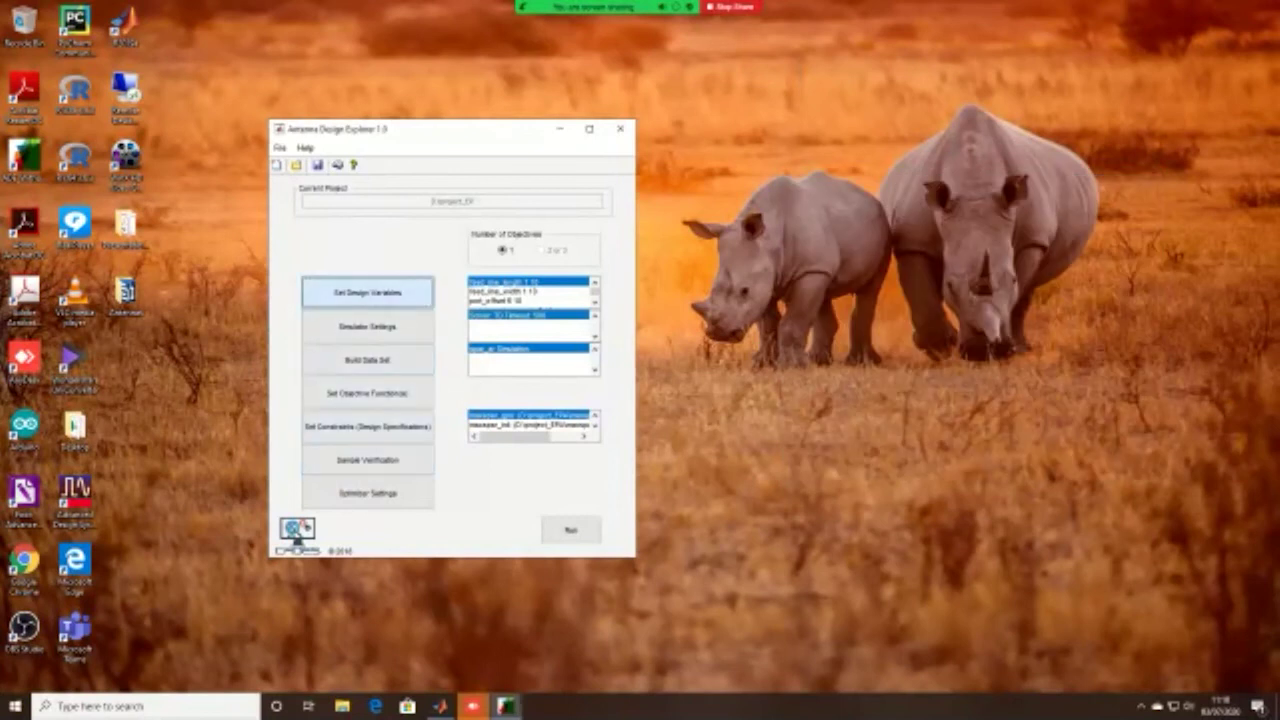
Step: Open the design variables settings and review each parameter from feed_line_length to patch_rotation_angle with its bounds
click(367, 292)
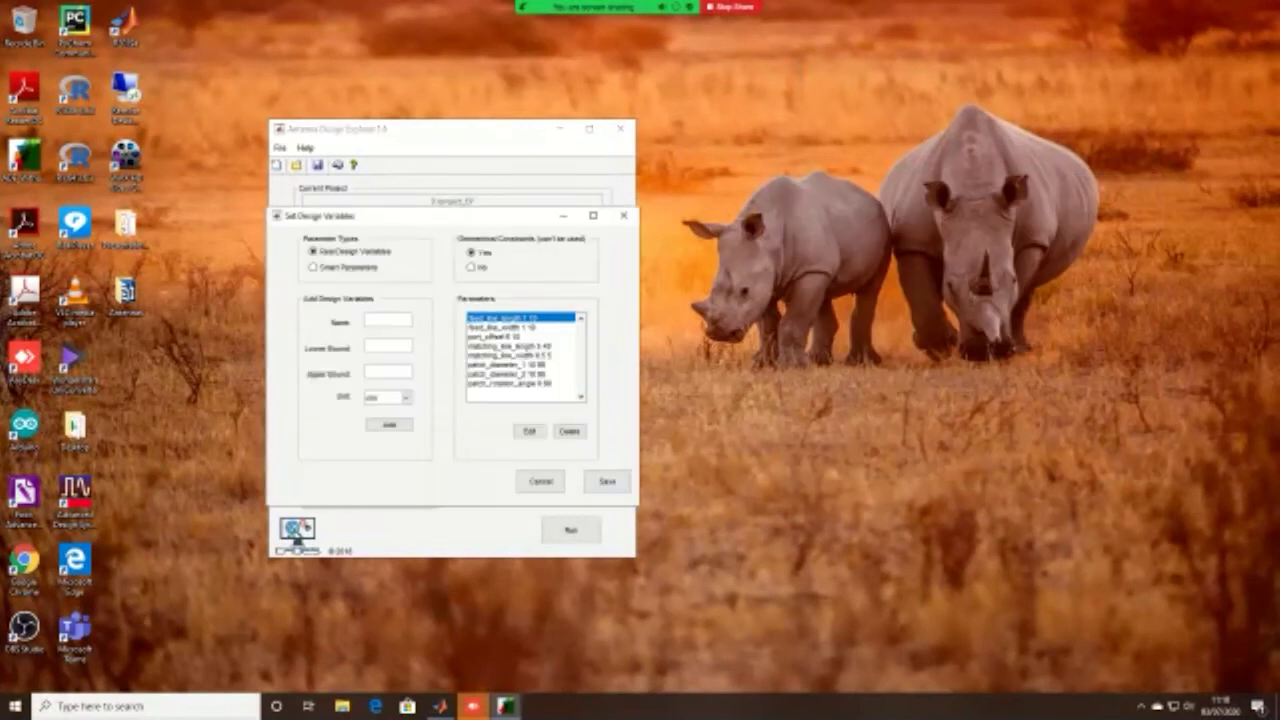
click(520, 327)
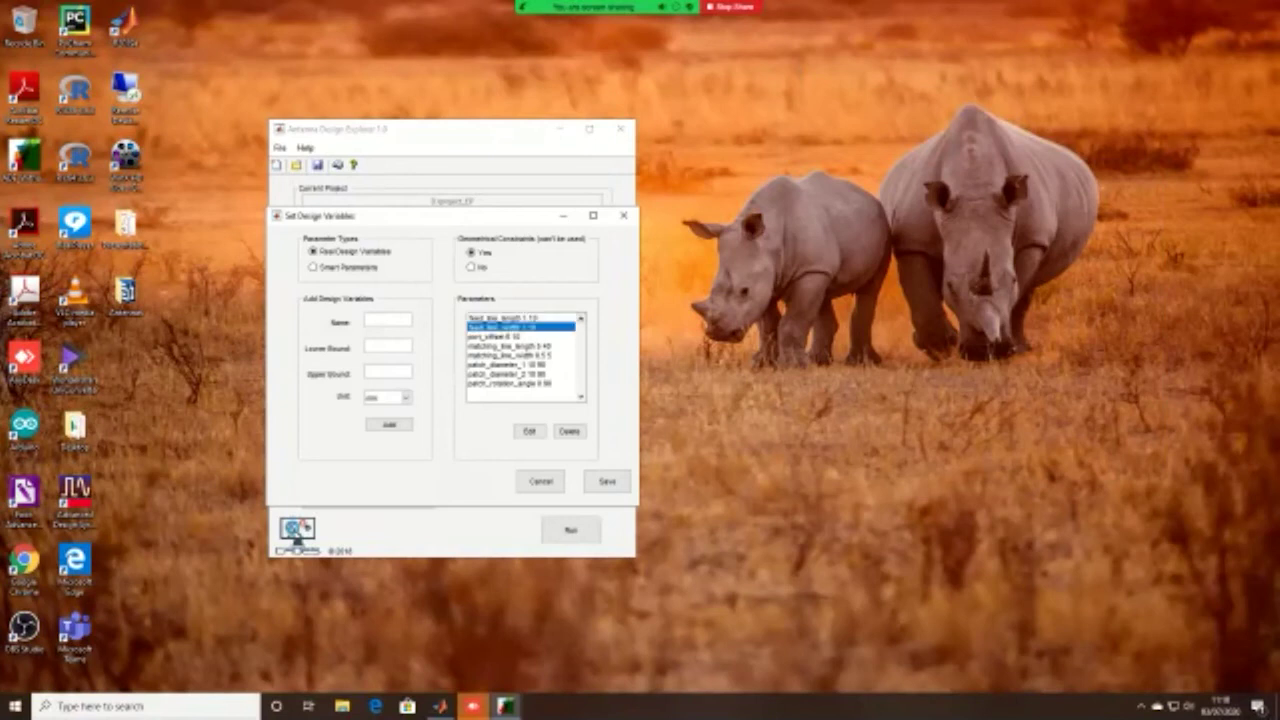
click(520, 336)
click(520, 346)
click(520, 355)
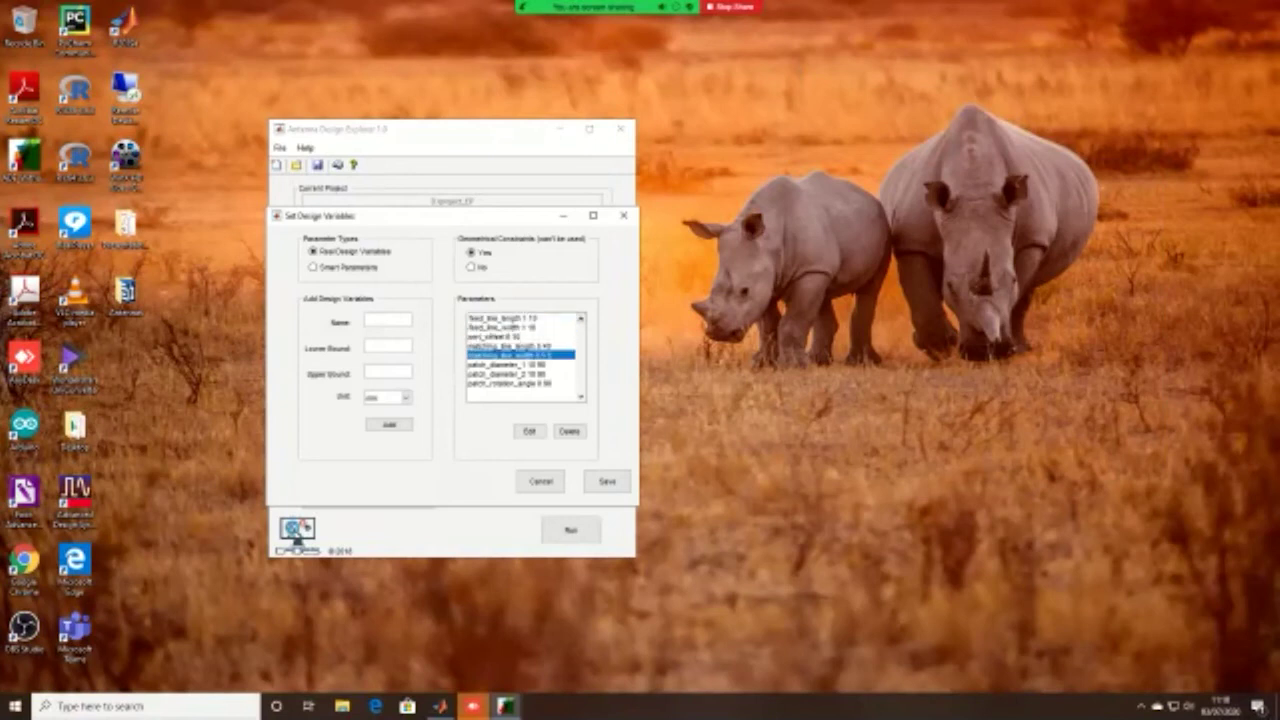
click(520, 364)
click(520, 374)
click(520, 383)
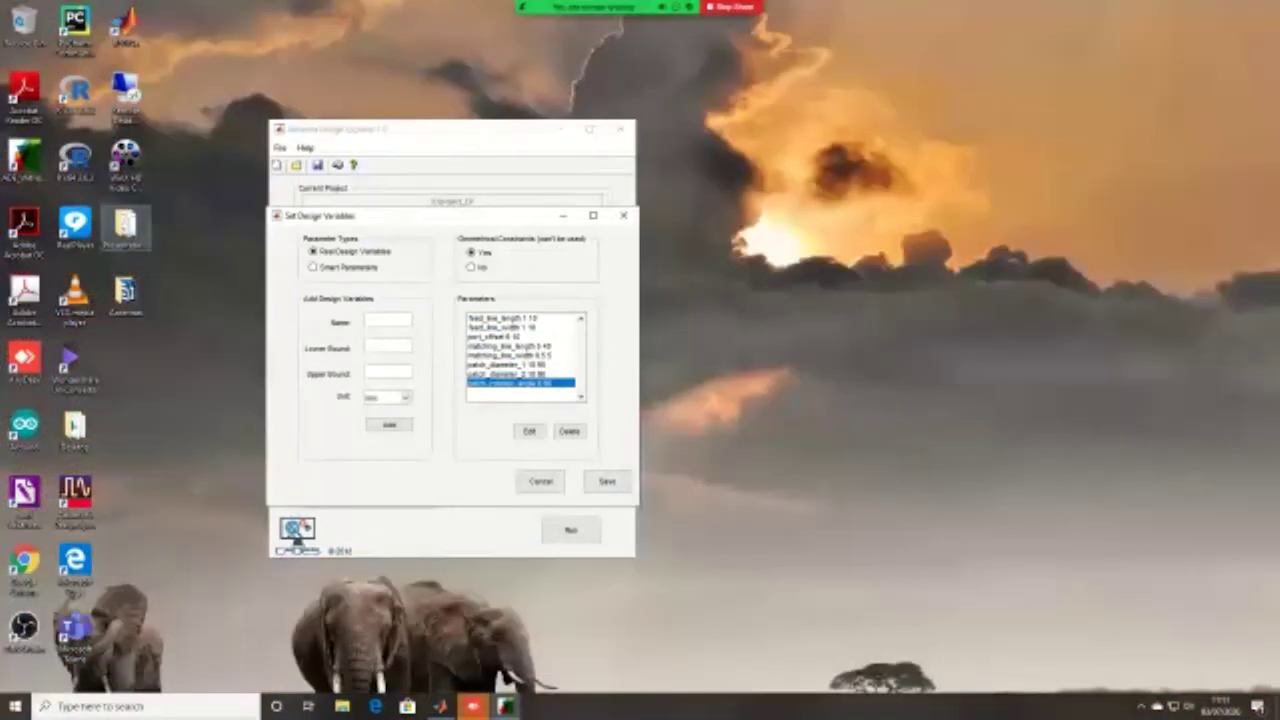
Step: Open the ADE PowerPoint presentation from the Presentation_ADE folder, view the Problem 3 elliptical patch antenna slide, and minimize both windows
double_click(125, 230)
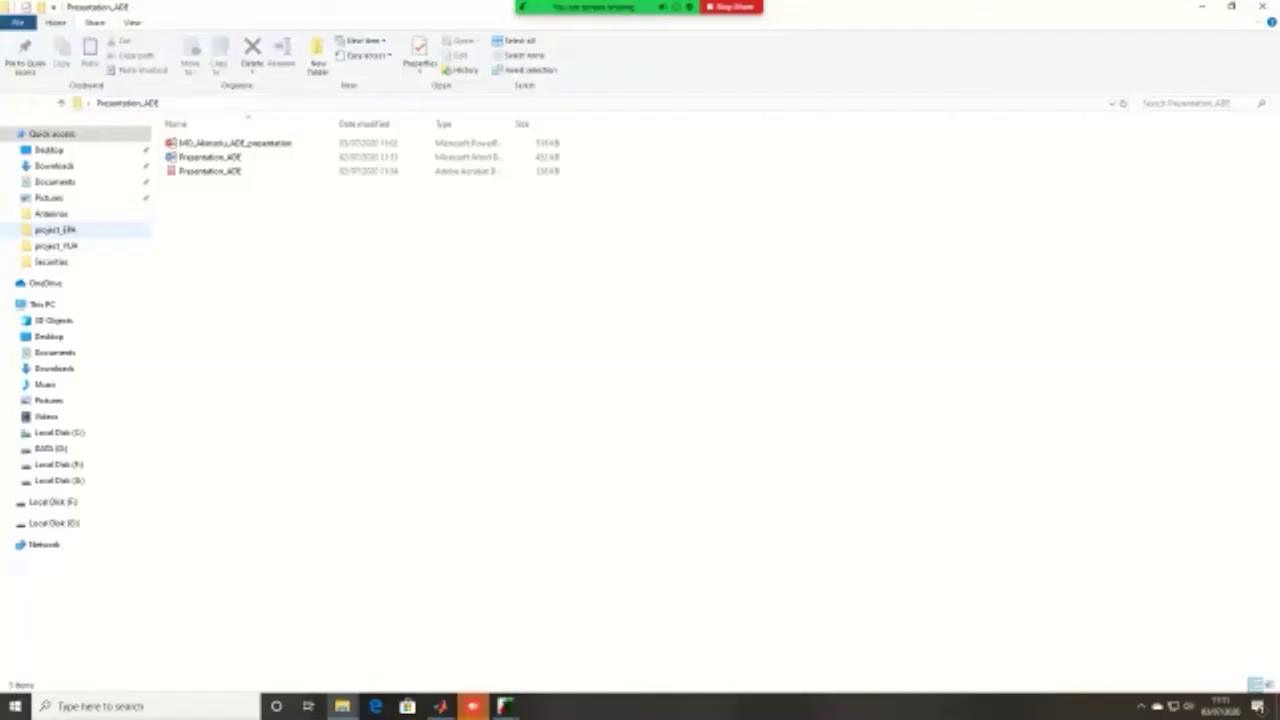
double_click(300, 143)
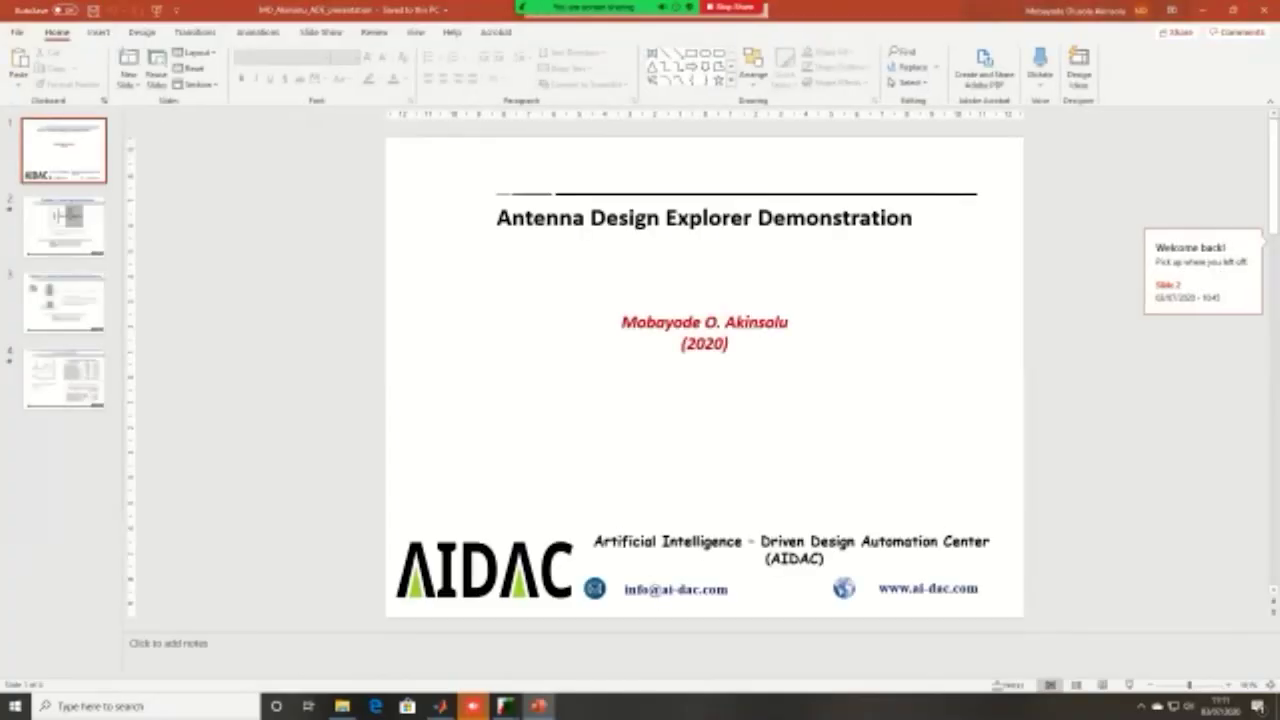
click(98, 392)
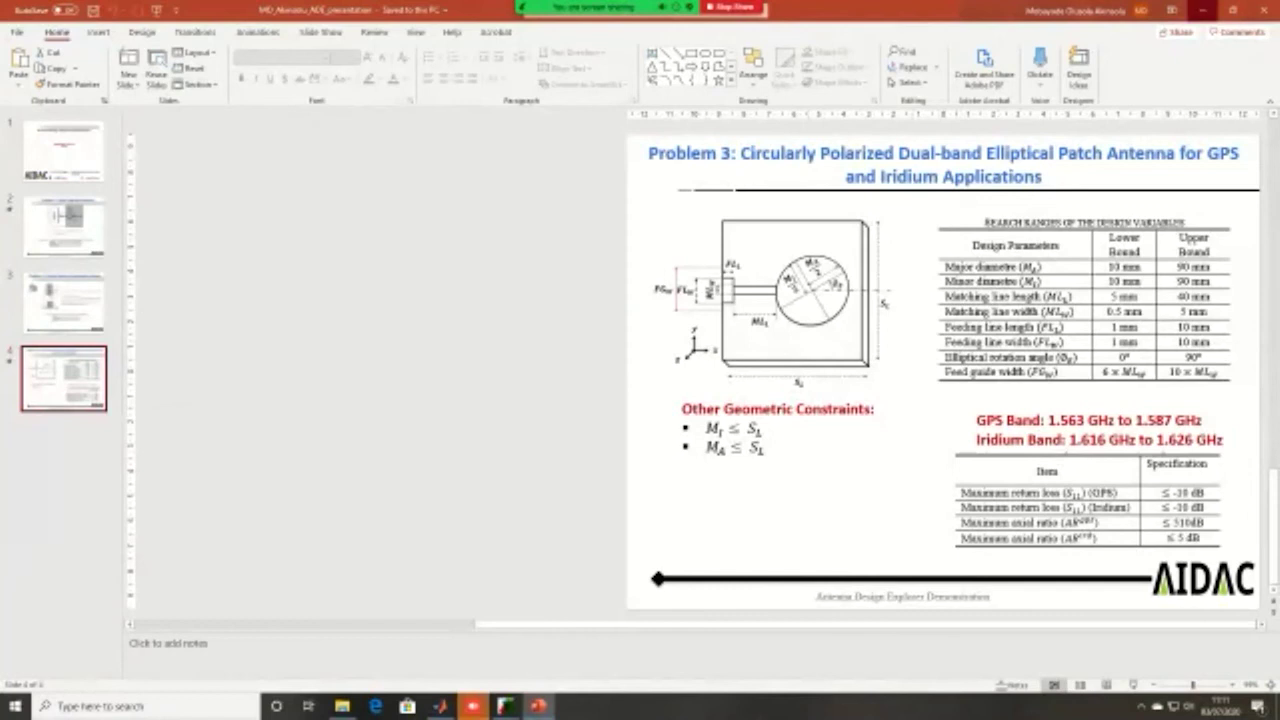
click(1203, 9)
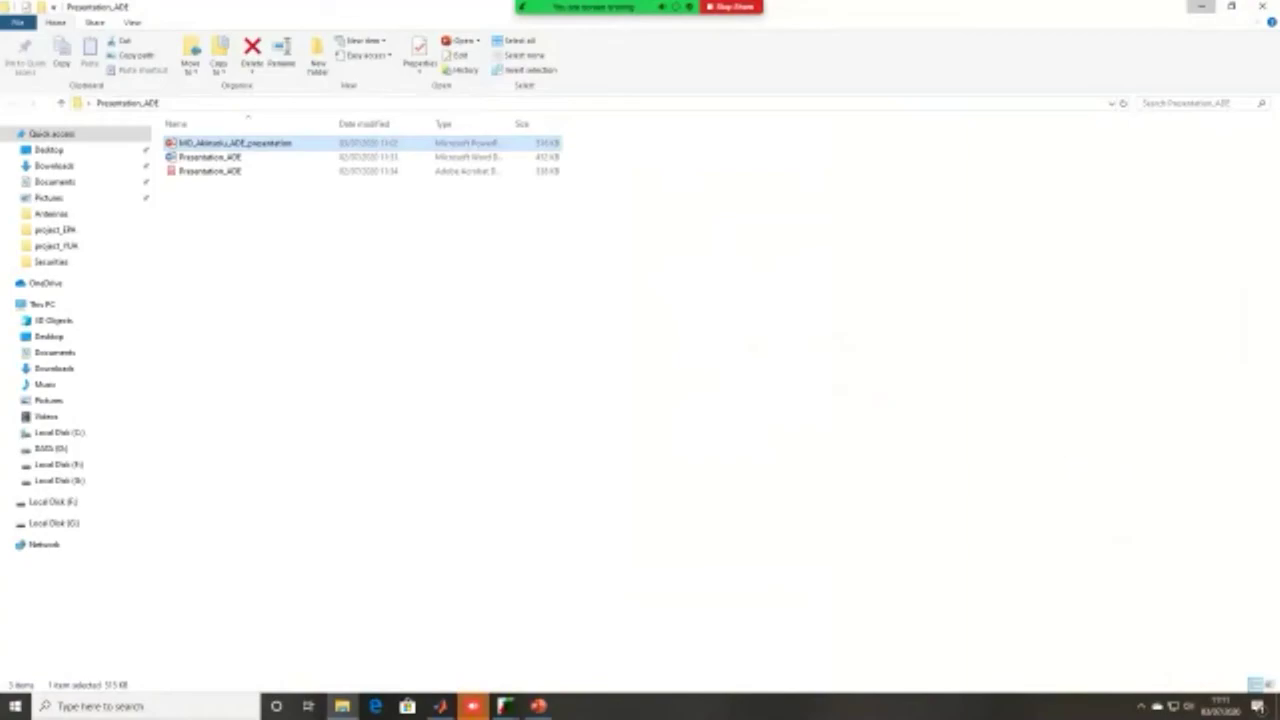
click(1201, 7)
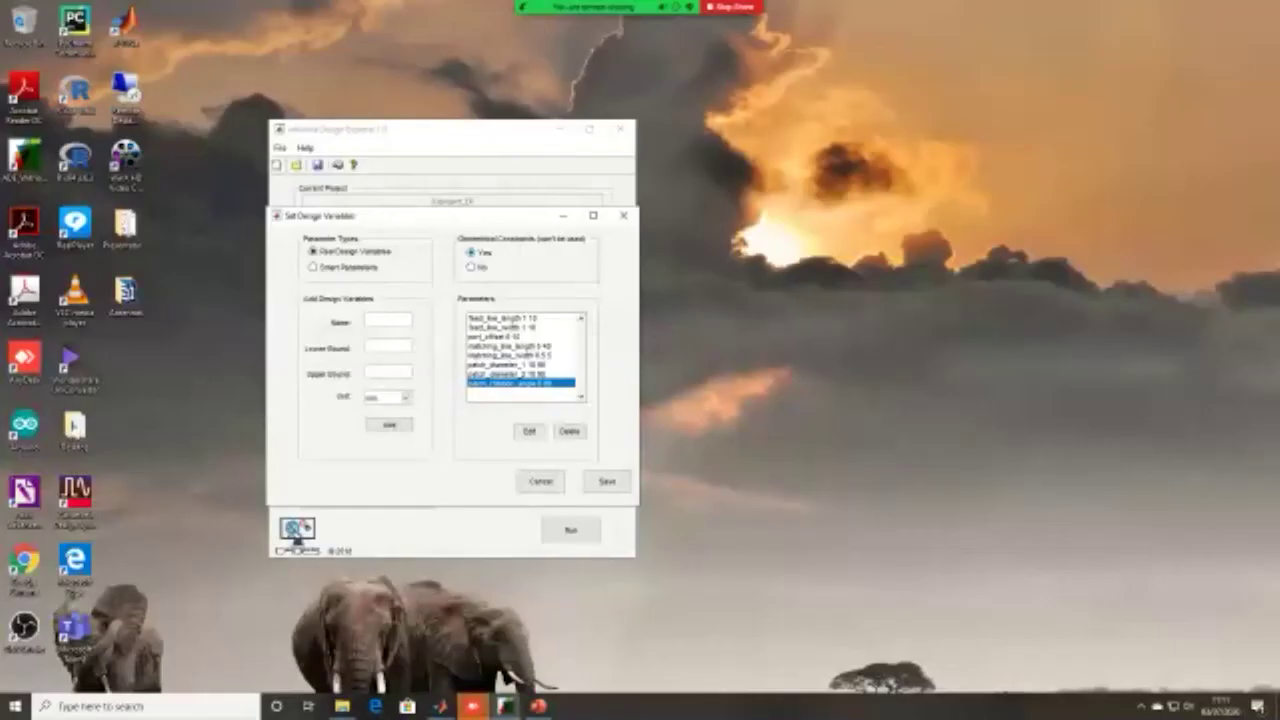
Step: Move the design variables dialog beside the main window, save it with geometrical constraints enabled, and maximize the opened constraint function file
drag(411, 215, 802, 187)
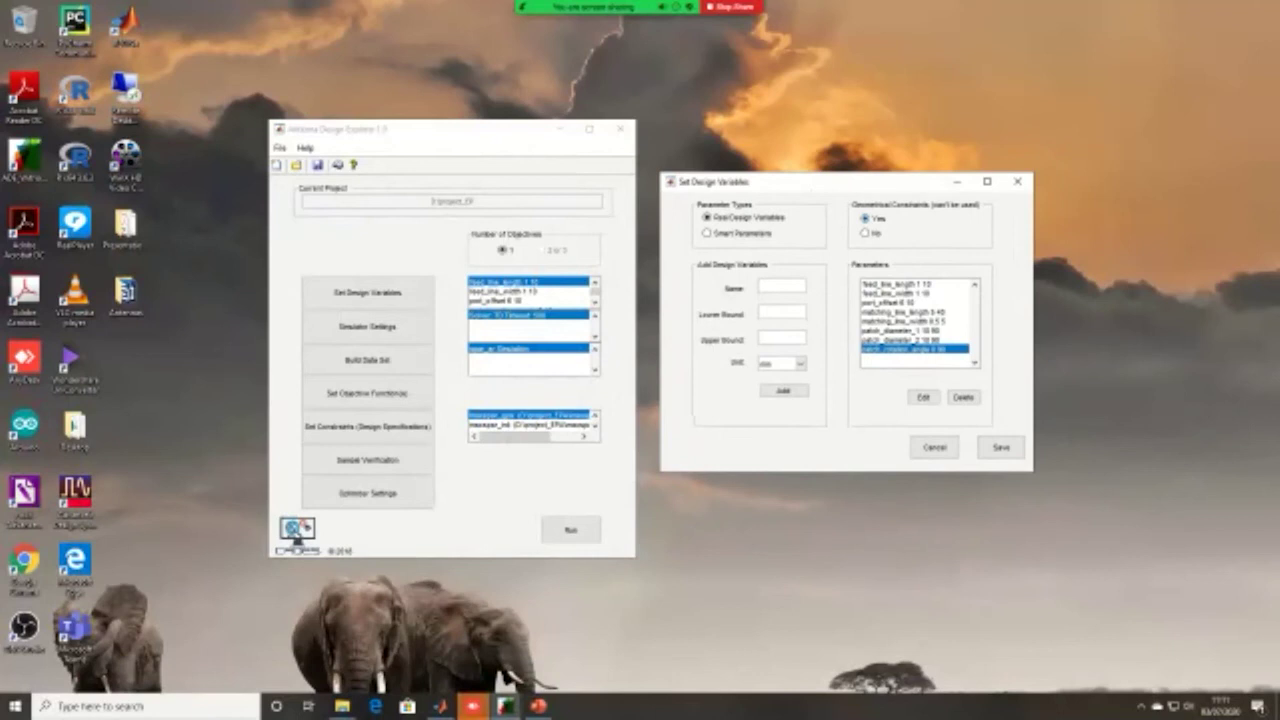
mouse_move(853, 186)
mouse_down()
mouse_move(806, 173)
mouse_move(832, 172)
mouse_up()
click(969, 433)
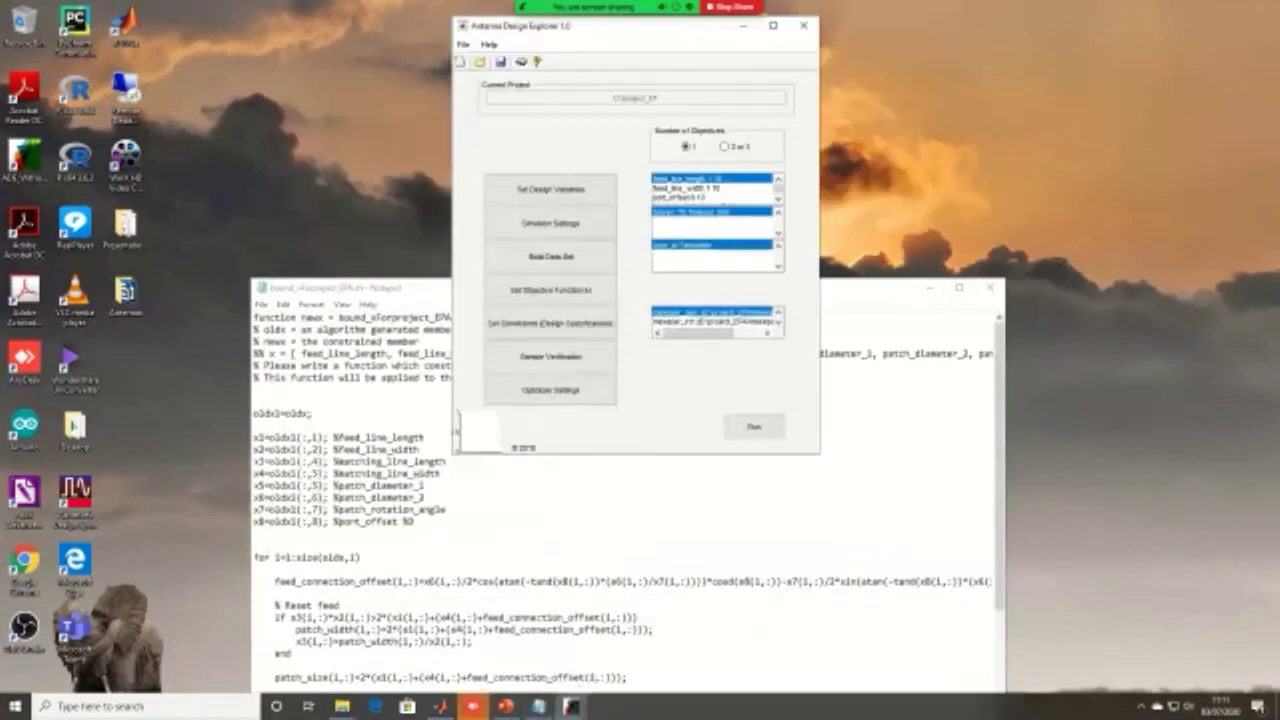
click(958, 287)
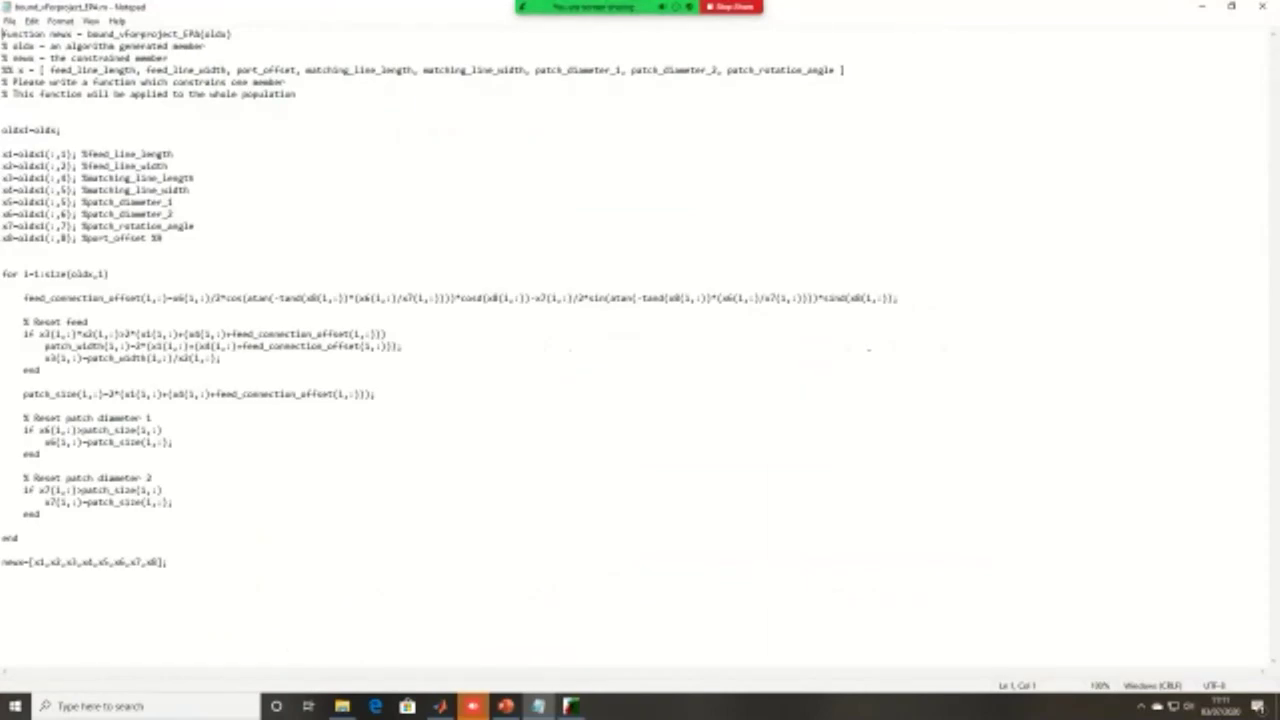
Step: Review the function header and variable assignments, and delete the extra trailing comment text after %port_offset on the x8 line
click(231, 34)
mouse_move(20, 374)
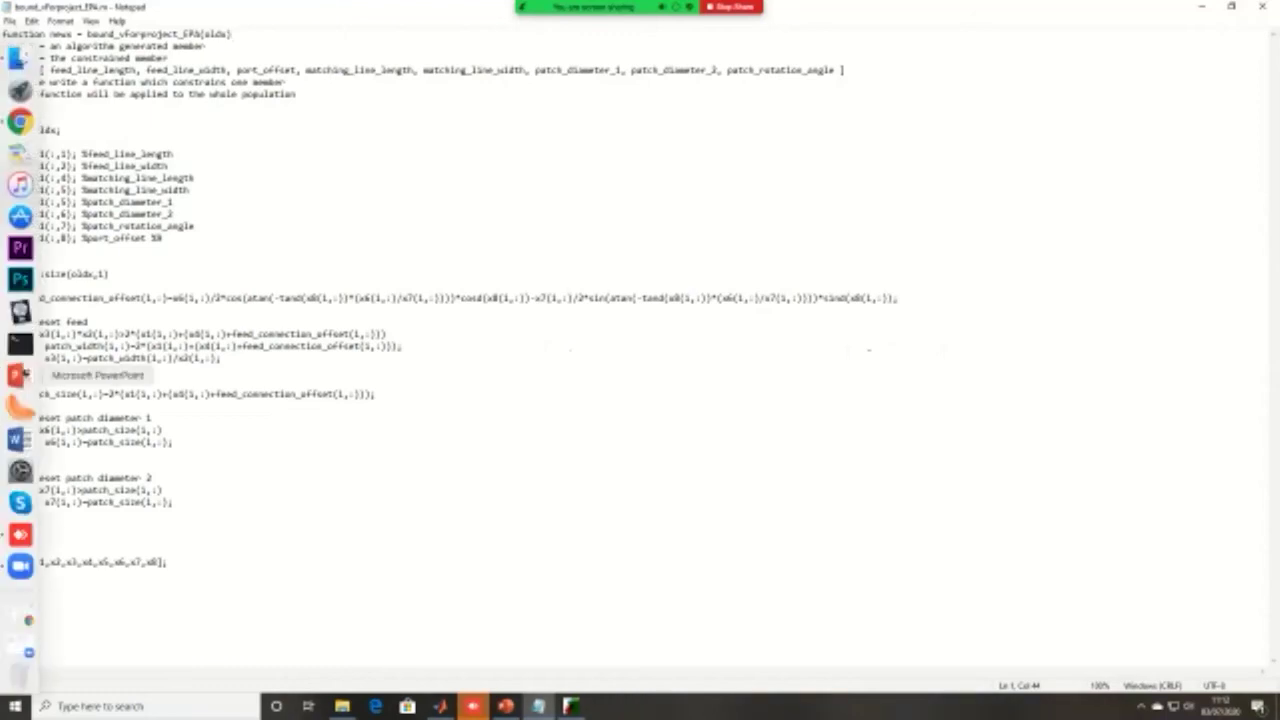
click(194, 226)
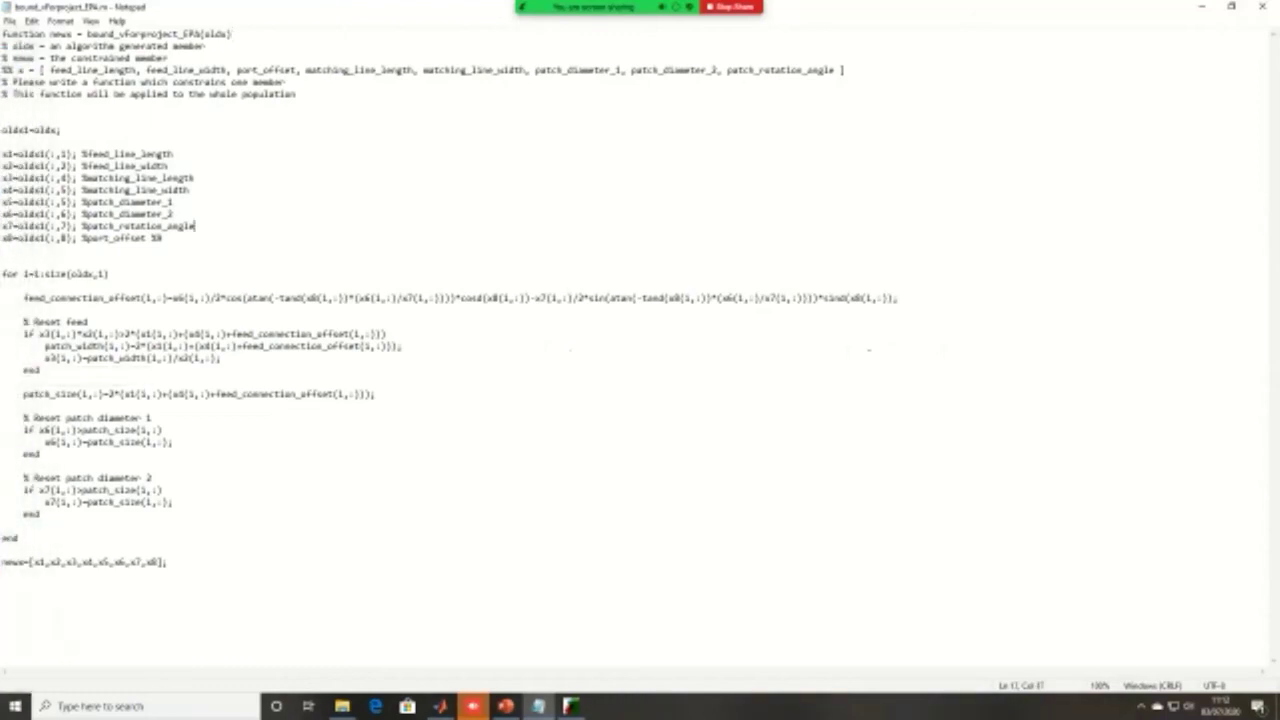
click(163, 238)
key(BackSpace)
key(BackSpace)
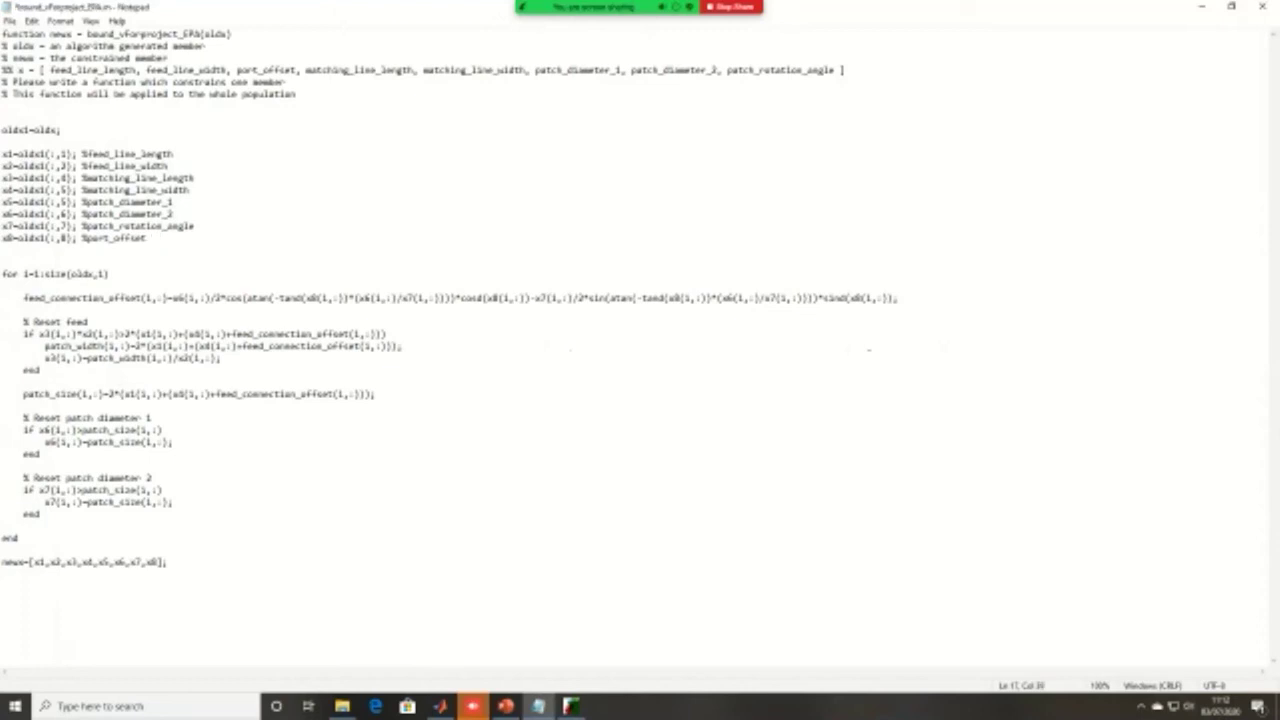
Step: Examine the for loop over the population and the patch_size formula that limits the patch diameters
drag(18, 538, 3, 274)
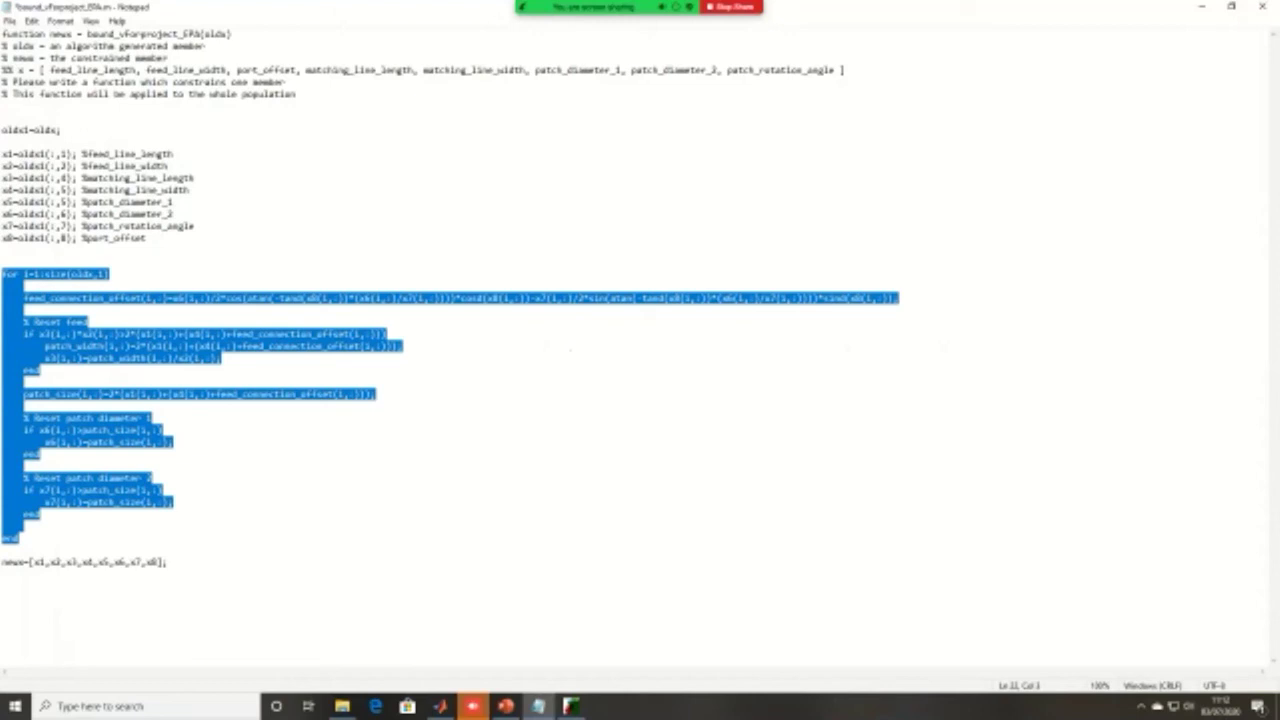
click(24, 466)
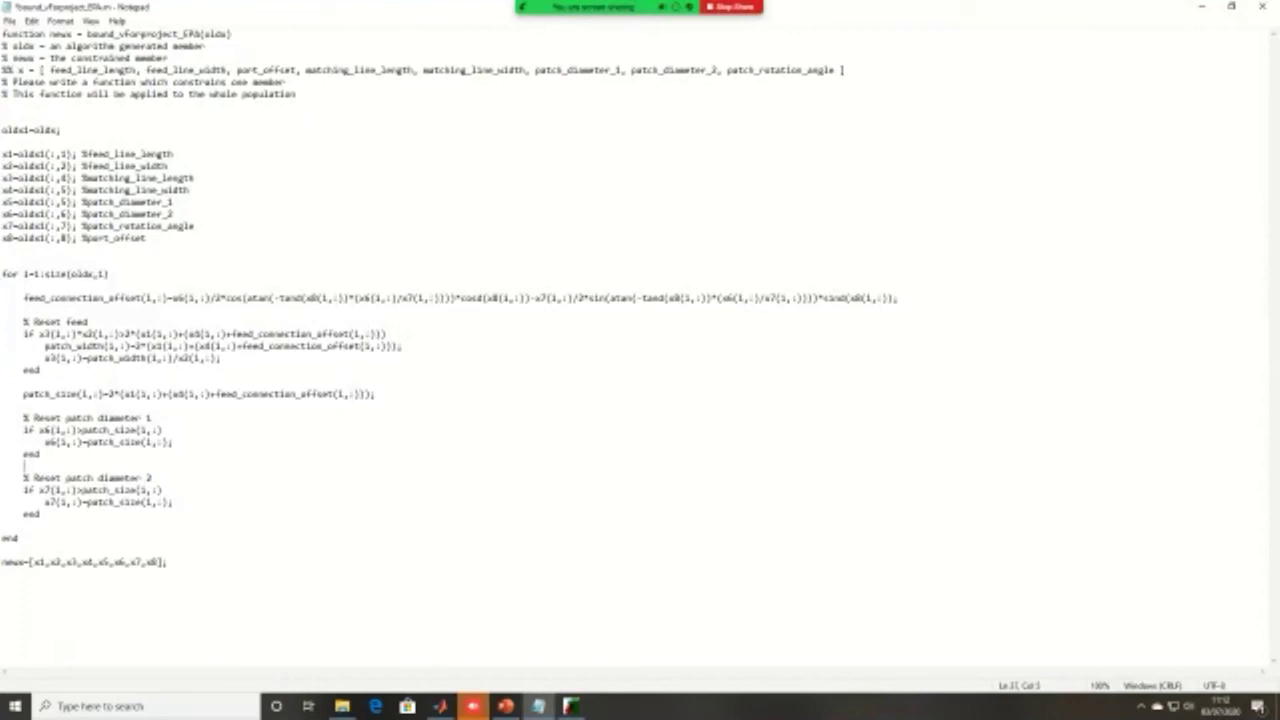
drag(377, 394, 24, 394)
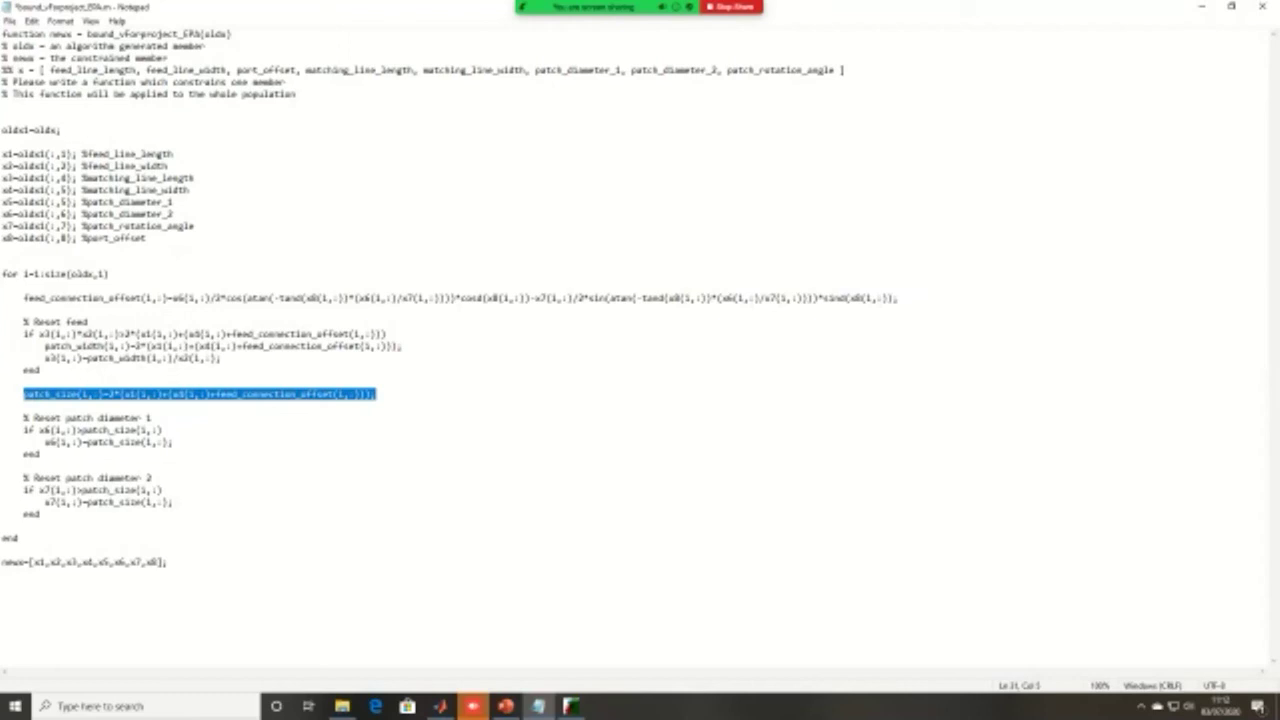
click(130, 442)
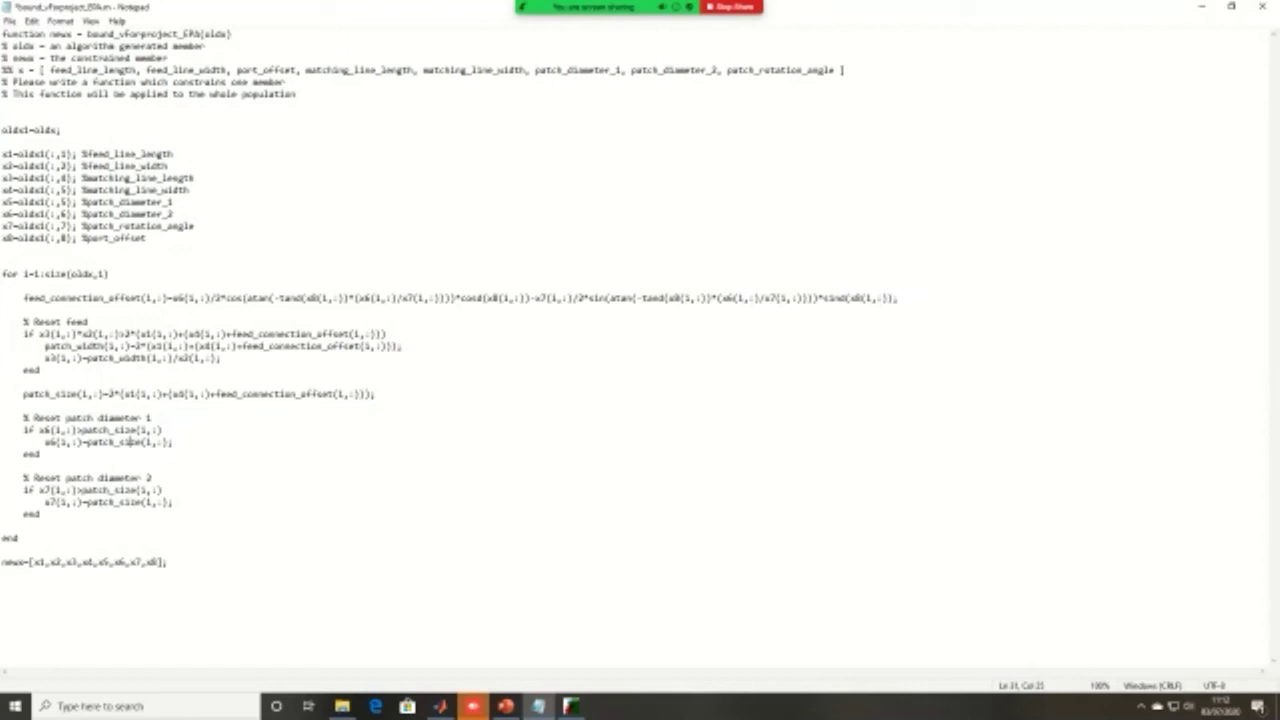
Step: Set the oldx1 column index to 3 for matching_line_length and to 4 for matching_line_width, and check the patch diameter lines
click(66, 178)
key(BackSpace)
text(3)
key(Down)
key(BackSpace)
text(4)
double_click(65, 202)
key(Down)
key(Down)
Step: Change the variable to x5 in both the condition and the assignment of the Reset patch diameter 1 block
click(47, 430)
key(BackSpace)
text(5)
click(47, 442)
key(Right)
key(BackSpace)
text(5)
key(Down)
key(Down)
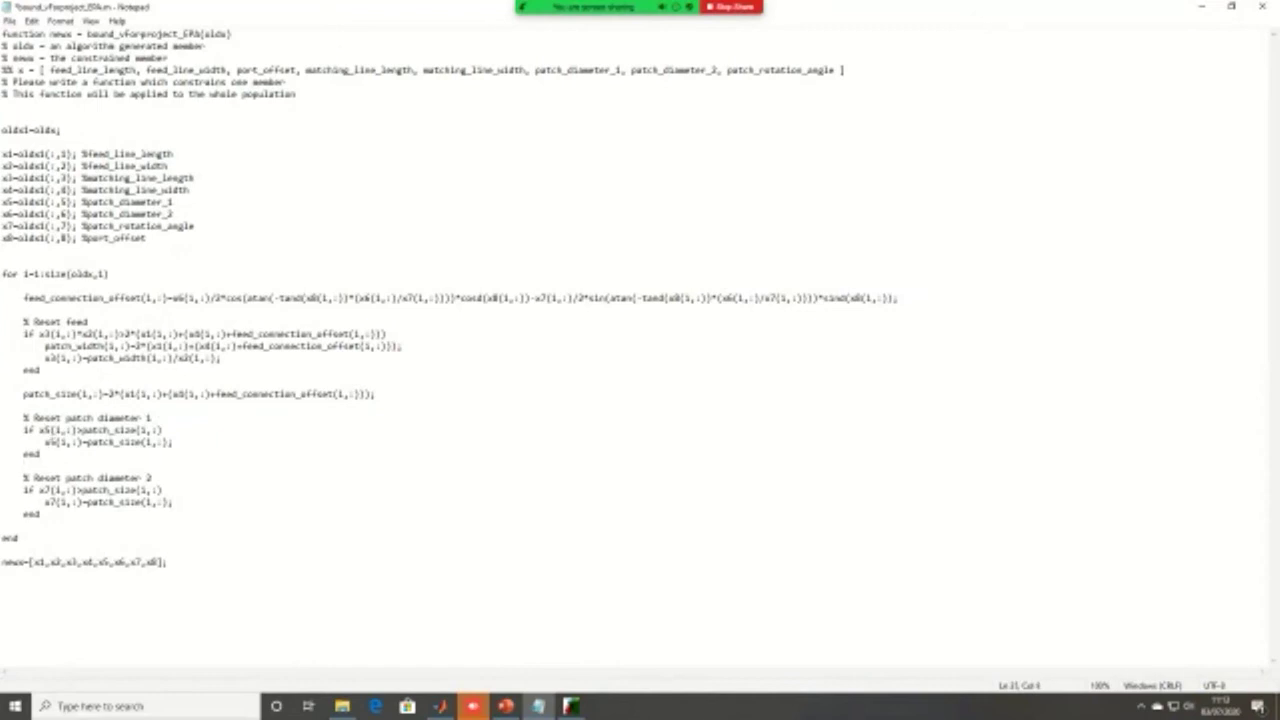
Step: Change the variable to x6 in both the condition and the assignment of the Reset patch diameter 2 block
key(Down)
click(50, 490)
key(BackSpace)
text(6)
click(52, 502)
key(BackSpace)
text(6)
Step: Examine the patch_size limits for both patch diameters, and add "<- patch_size" to the Reset patch diameter 2 comment
drag(163, 430, 82, 430)
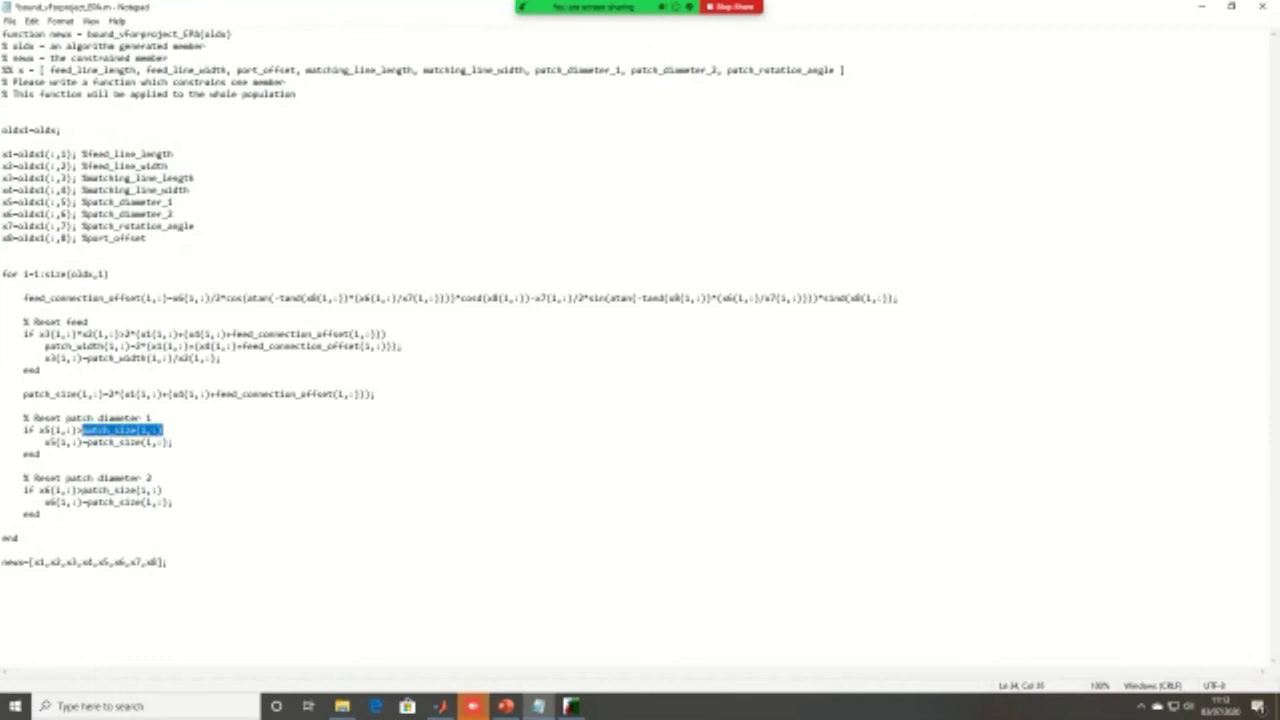
drag(44, 442, 173, 442)
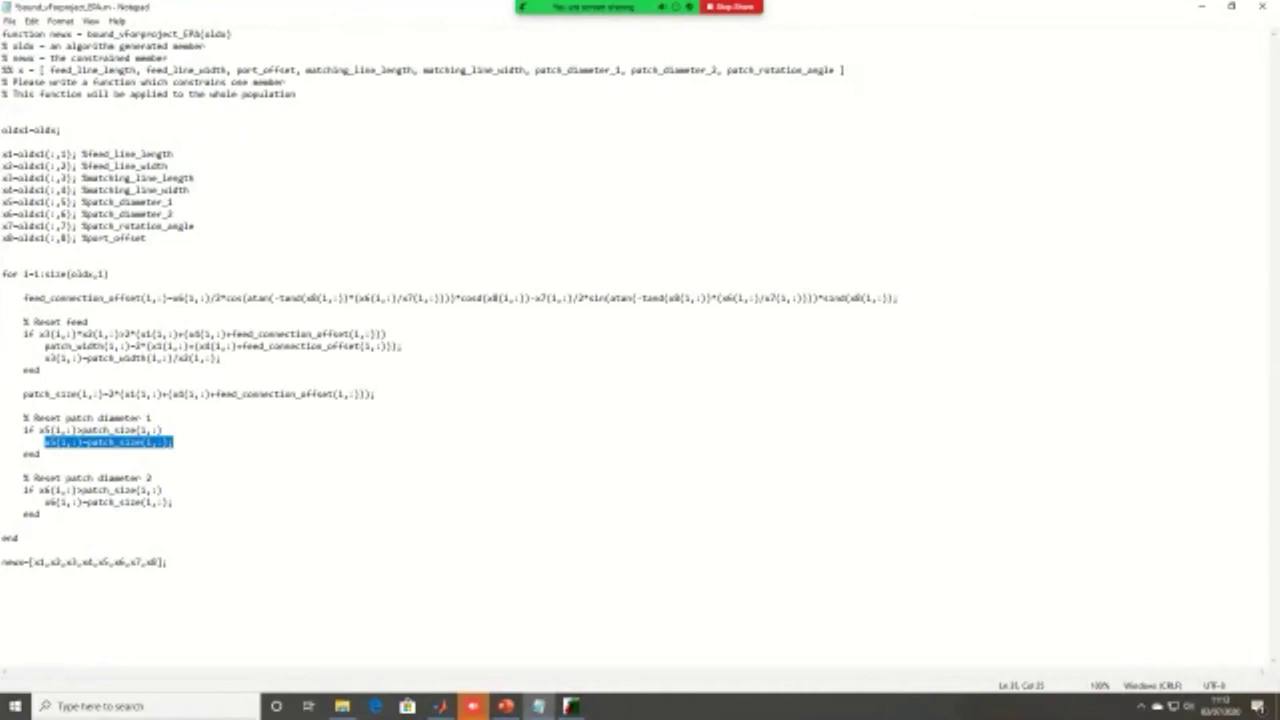
drag(40, 490, 163, 490)
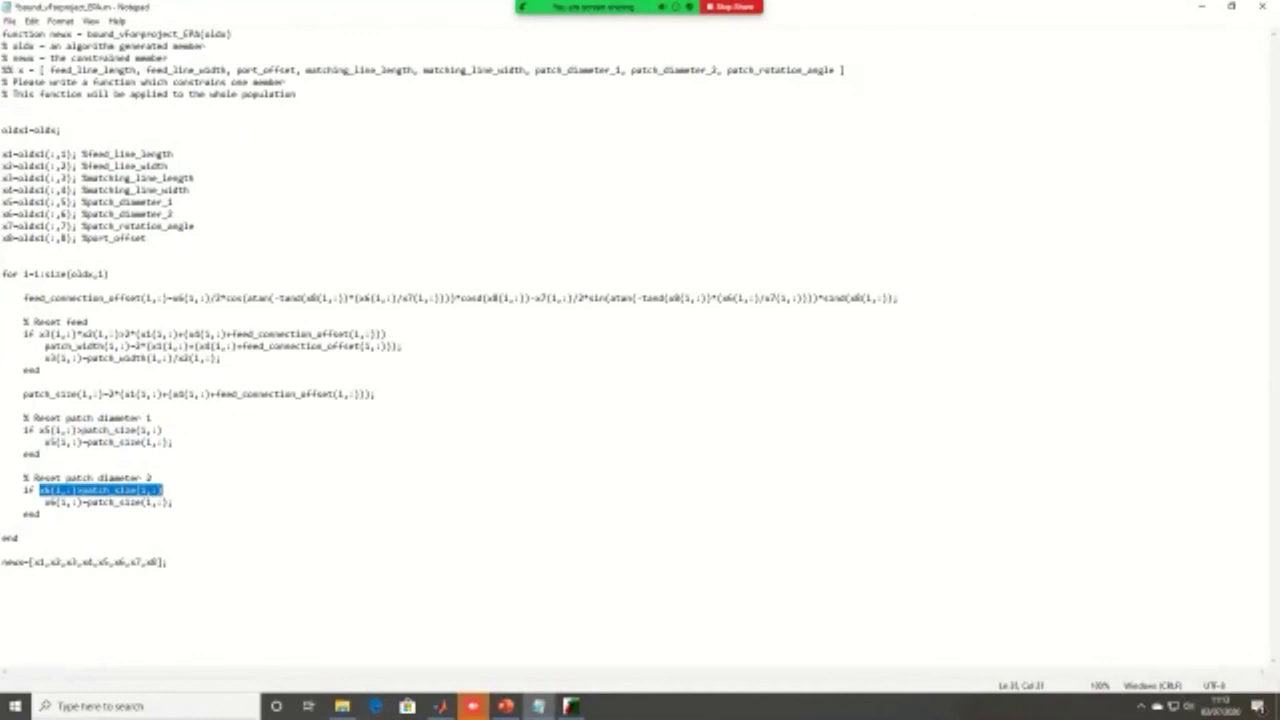
drag(40, 514, 173, 502)
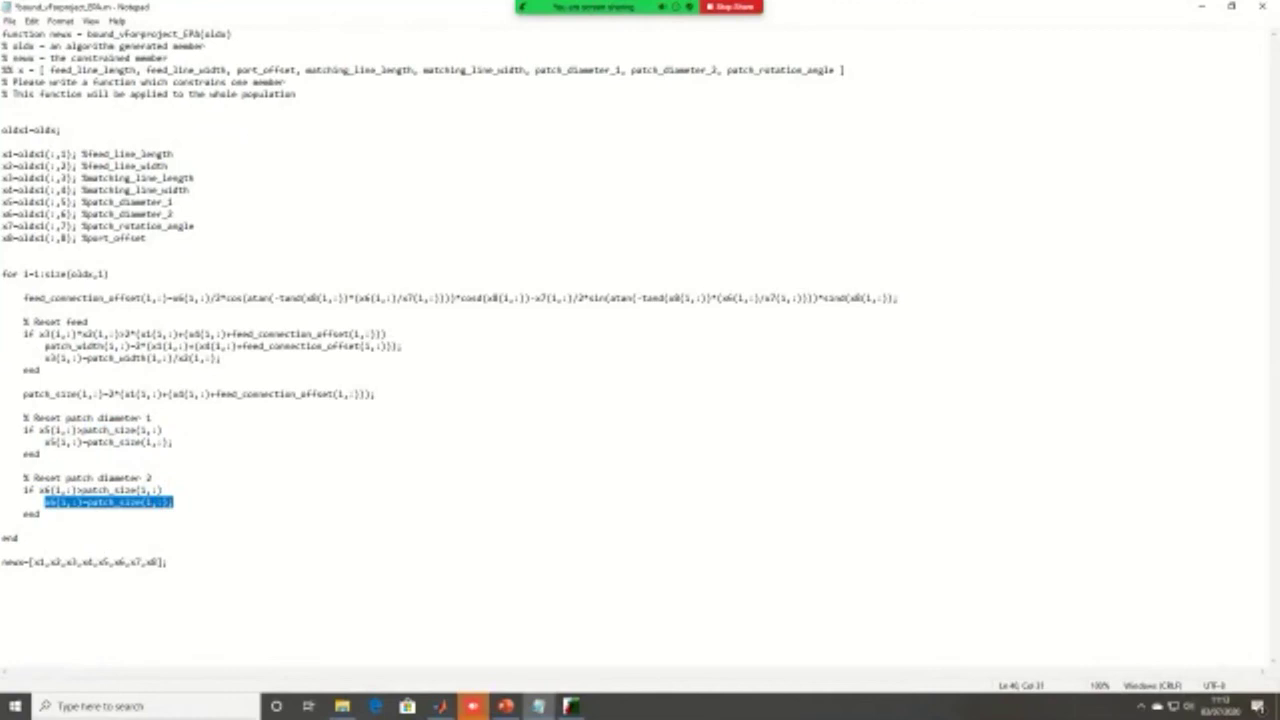
click(153, 478)
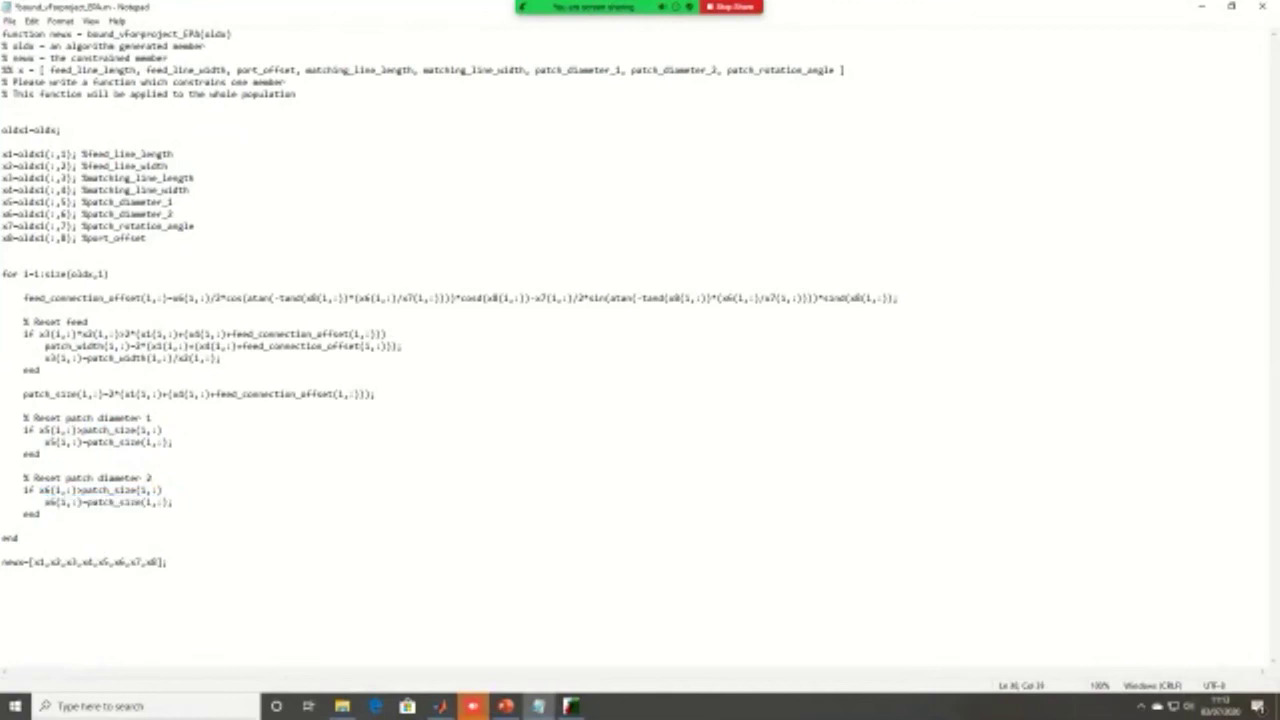
text(<- patch_size)
Step: Open the CP_EPA CST Studio file from the Antennas folder
click(342, 706)
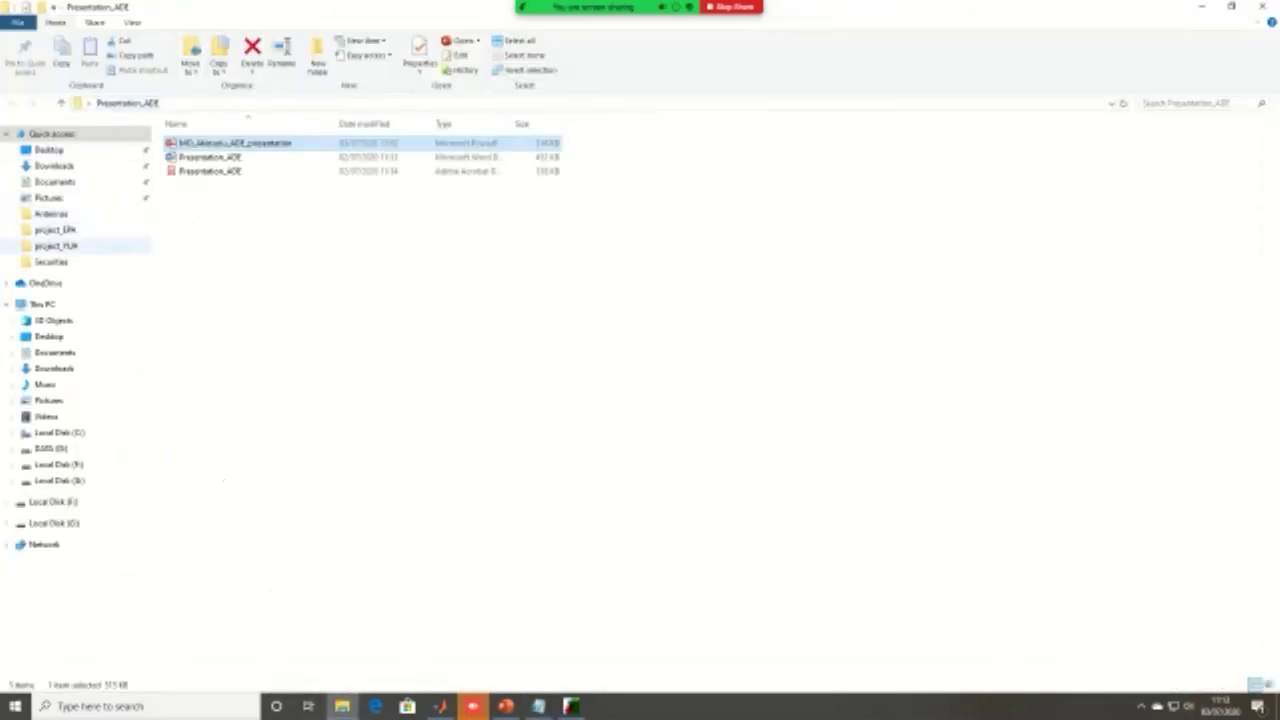
click(51, 214)
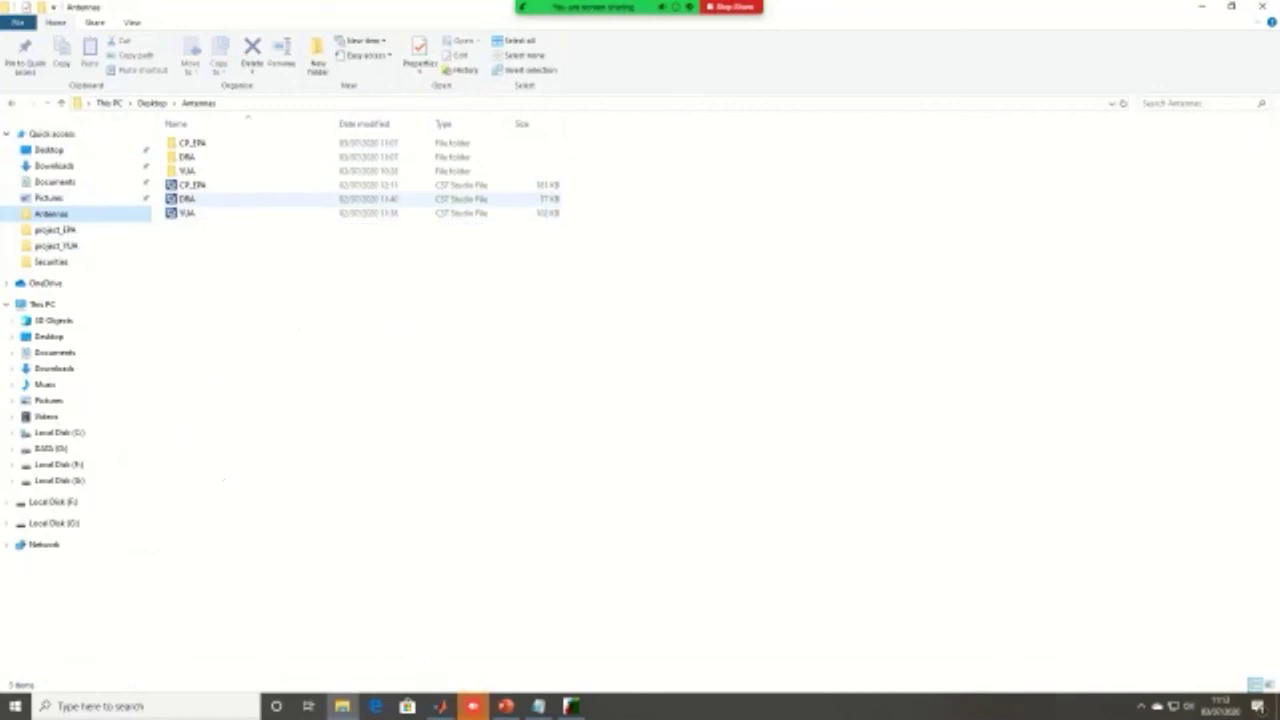
click(192, 185)
key(Return)
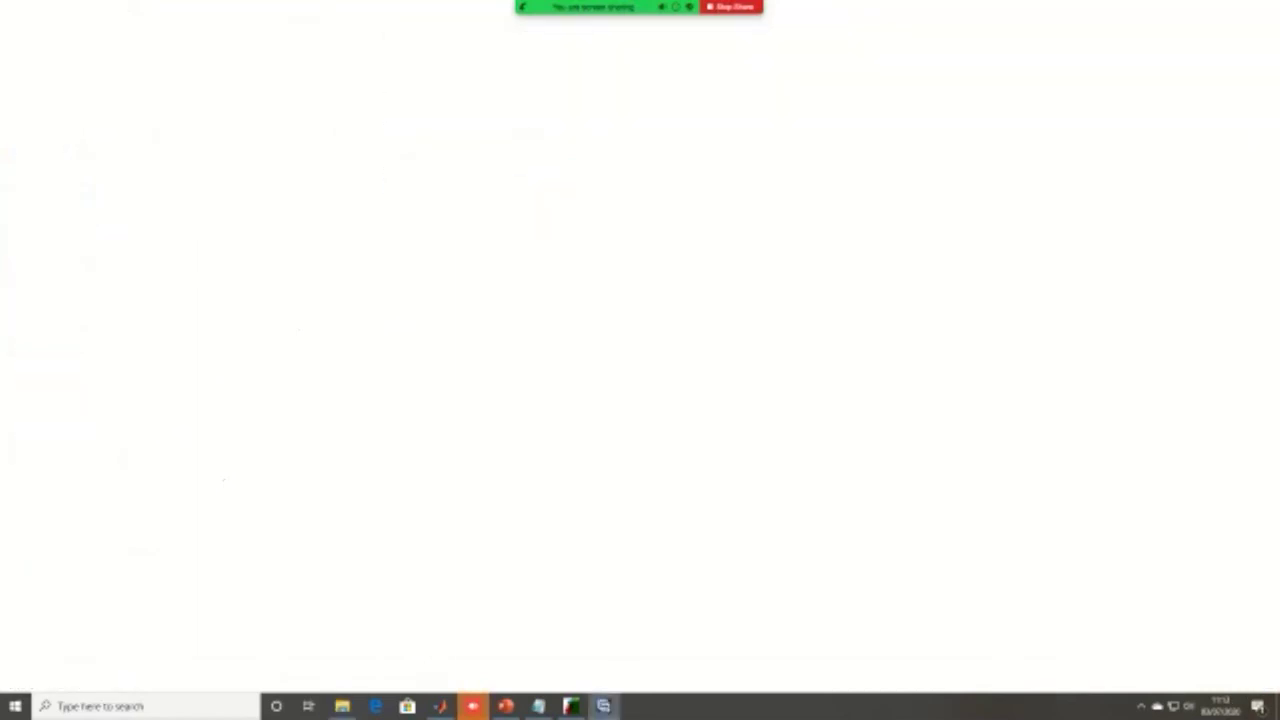
key(Return)
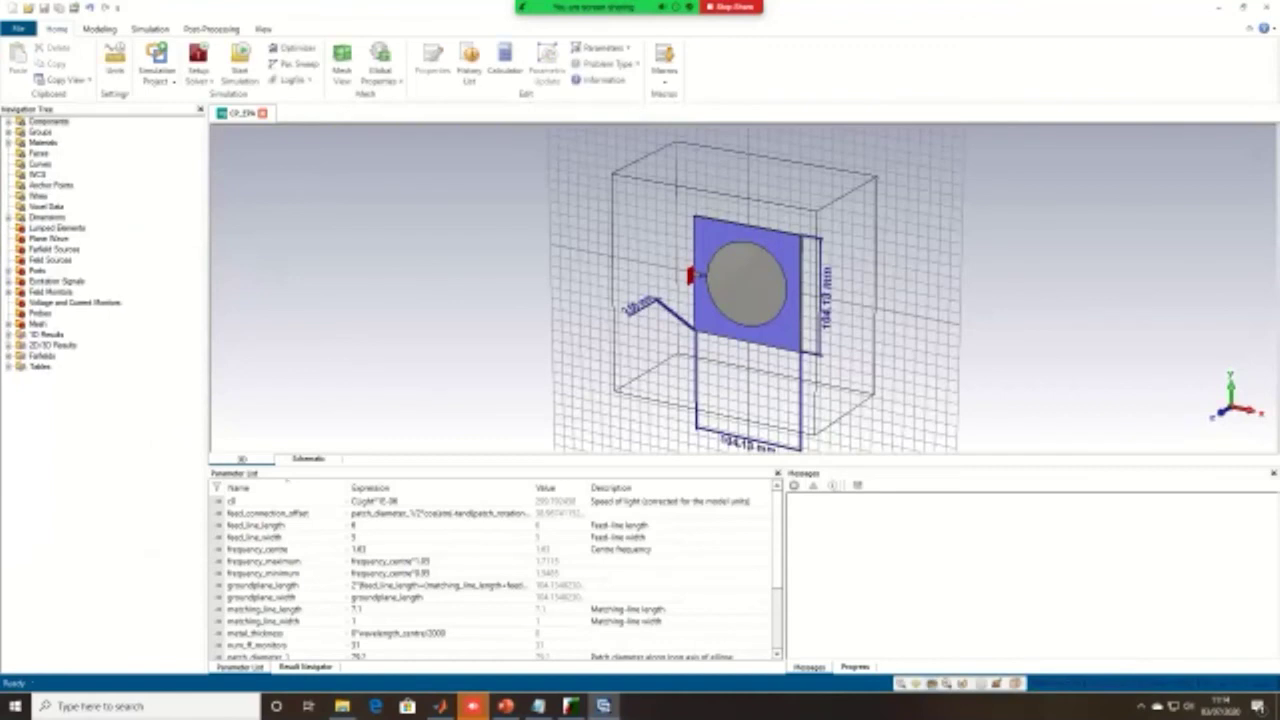
Step: Examine the elliptical patch, feed line and ground plane of the CP_EPA model from a tilted angle, then close the project and CST
scroll(756, 292, up, 3)
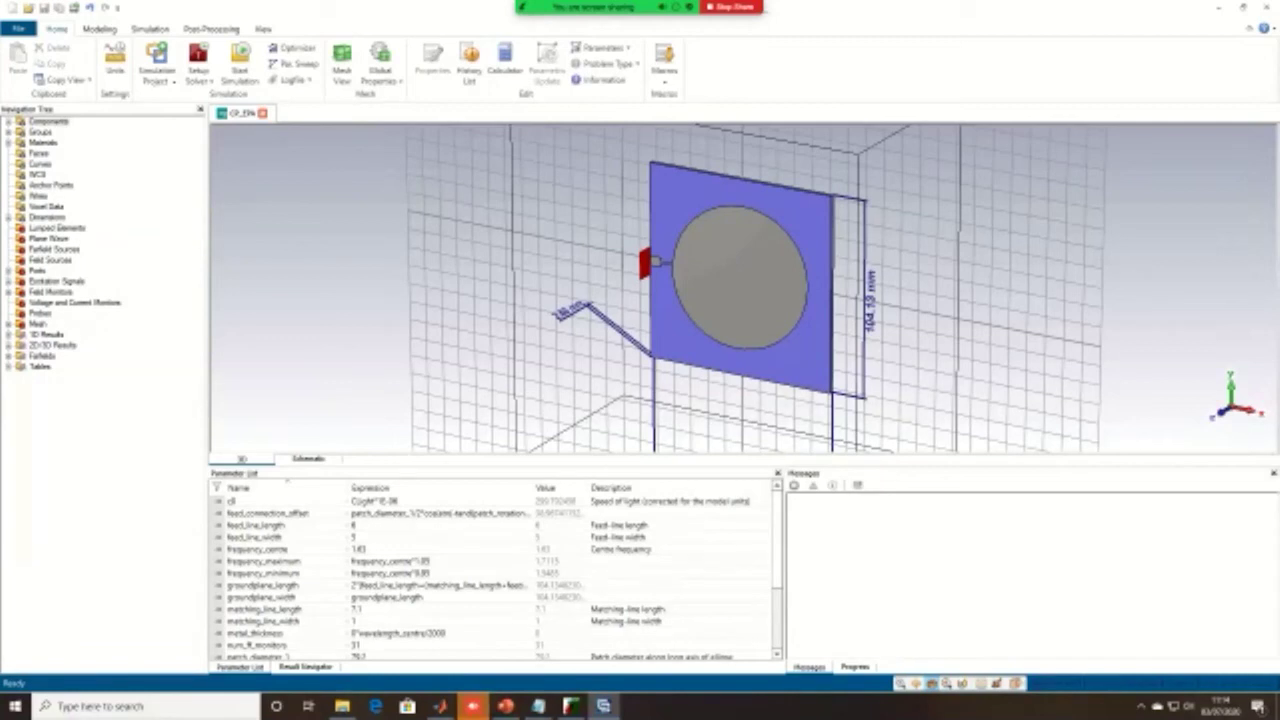
mouse_move(736, 278)
mouse_down()
mouse_move(736, 165)
mouse_move(752, 112)
mouse_move(750, 130)
mouse_up()
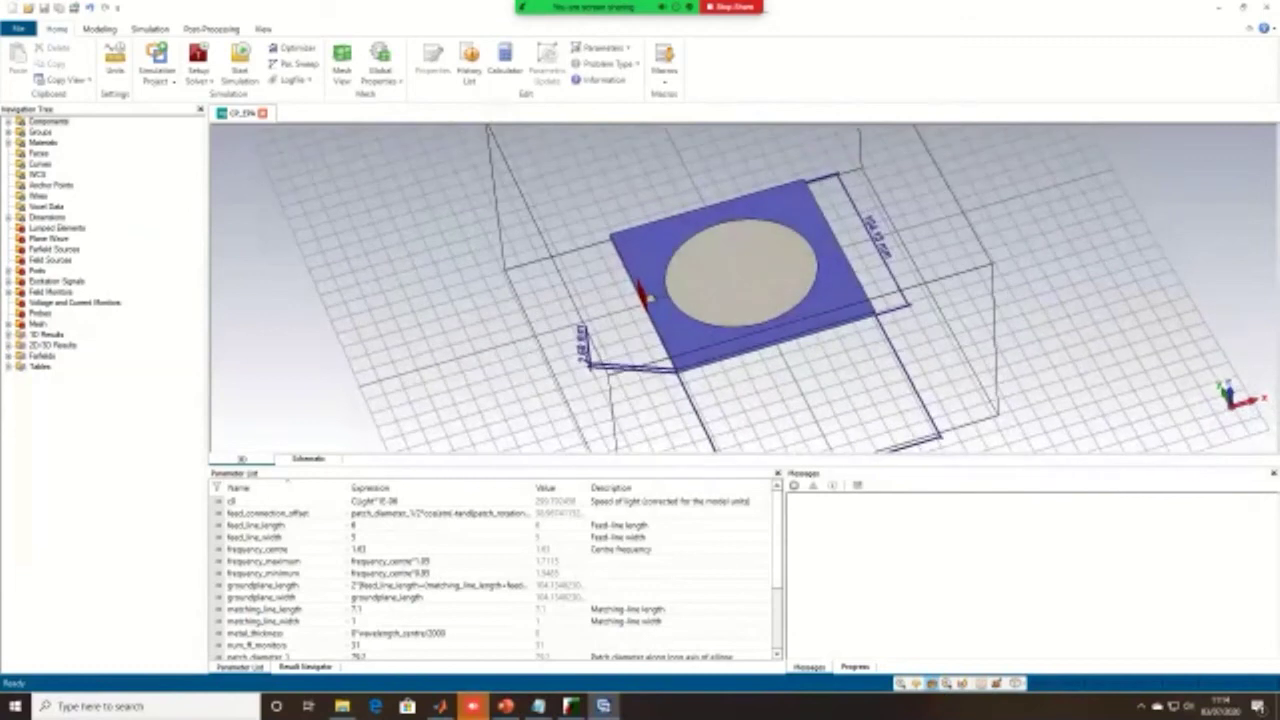
click(262, 113)
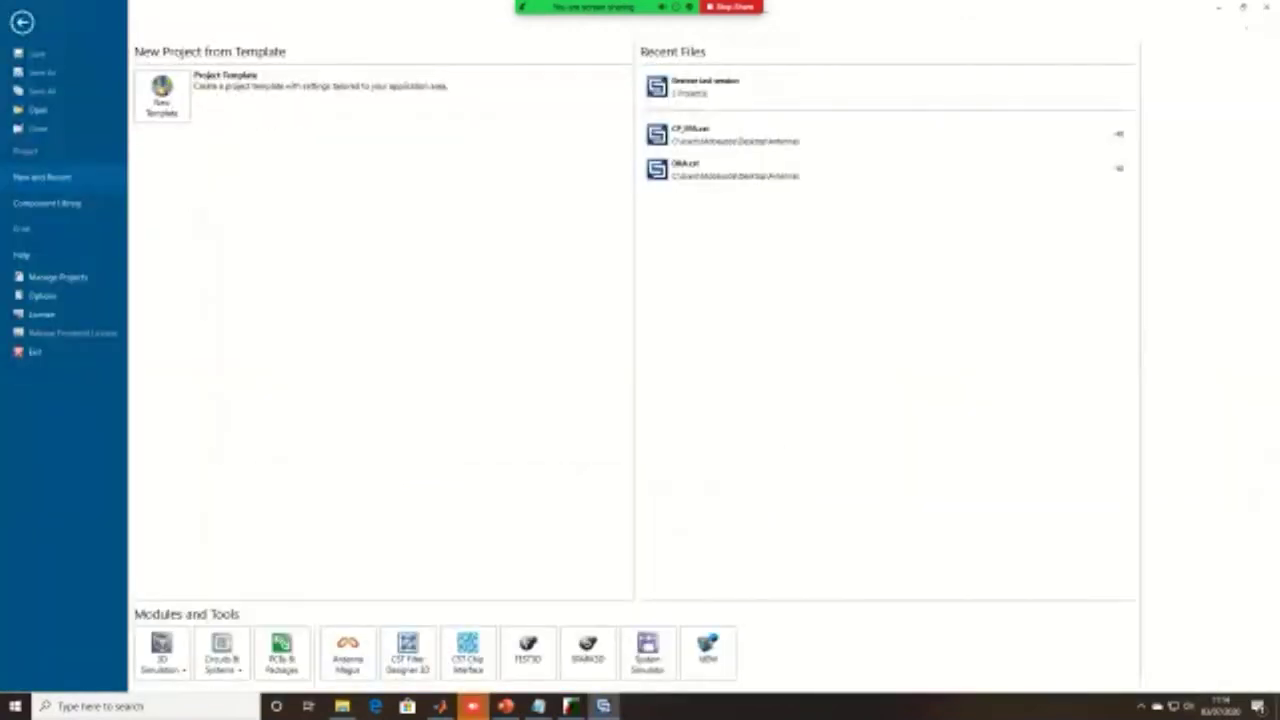
click(1265, 7)
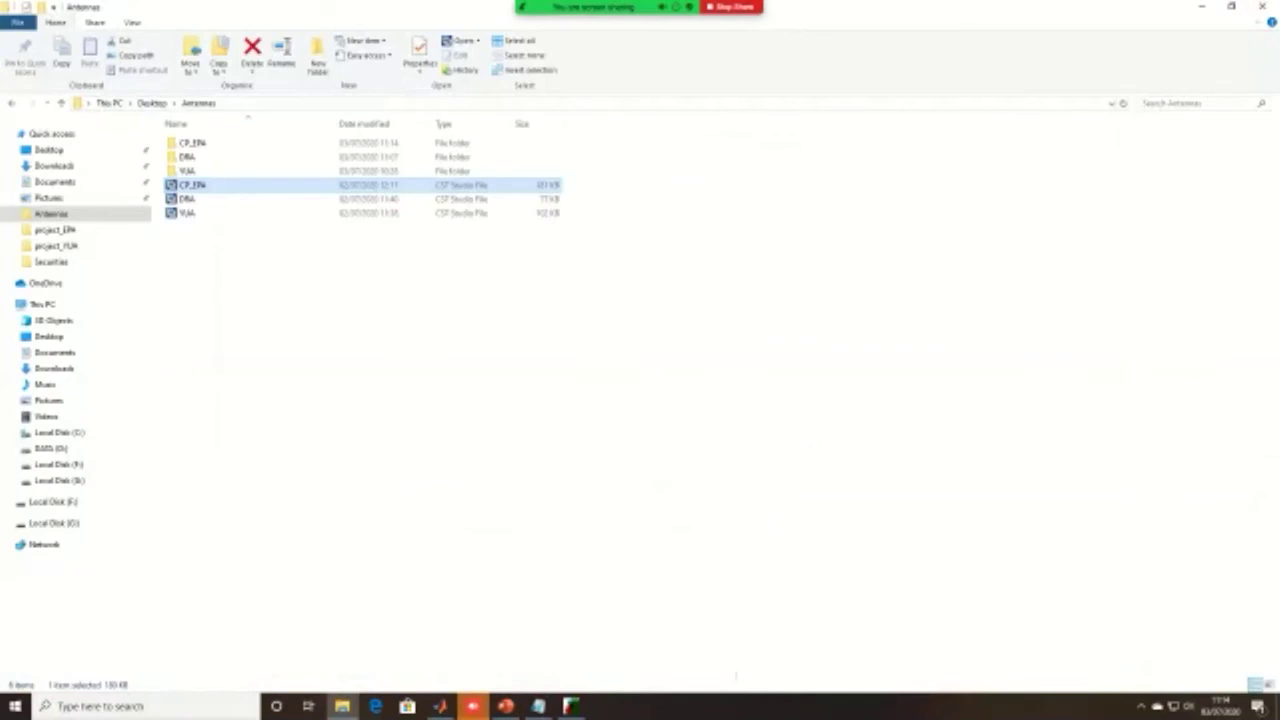
Step: Close the Antennas folder and the bound_vForproject_EPA.m file, saving the changes to the constraint function
click(1264, 7)
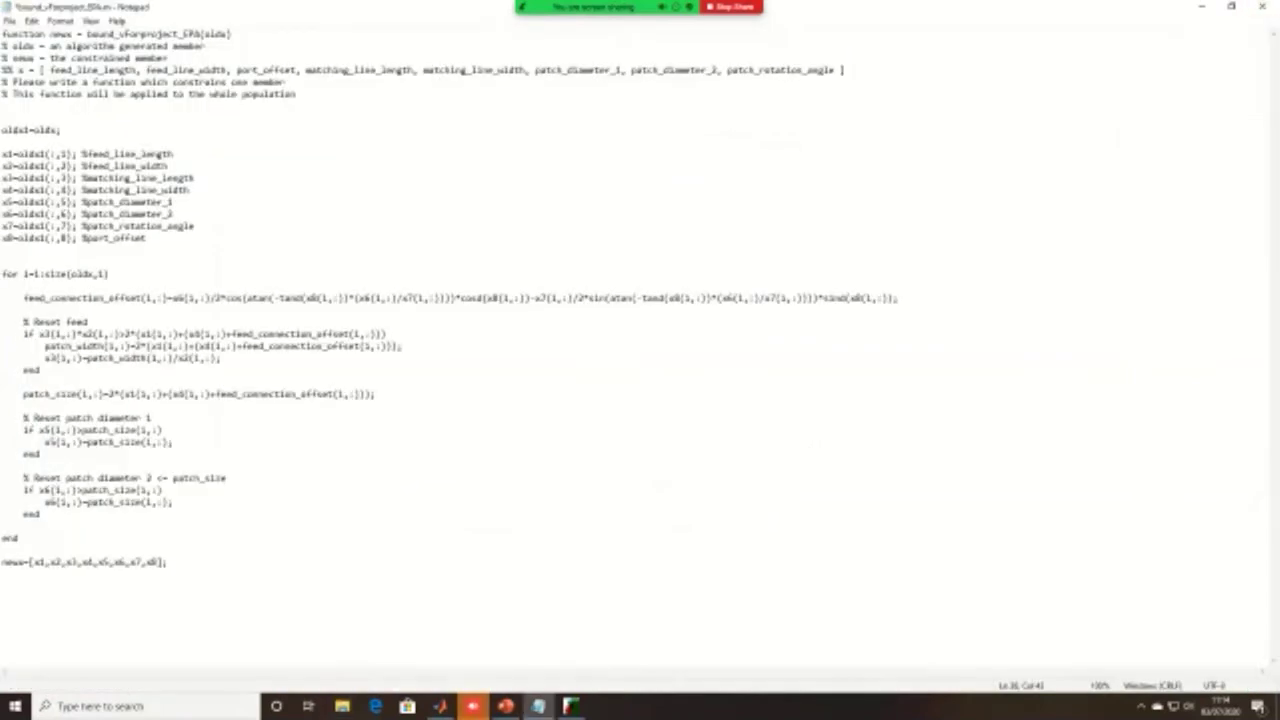
click(1262, 6)
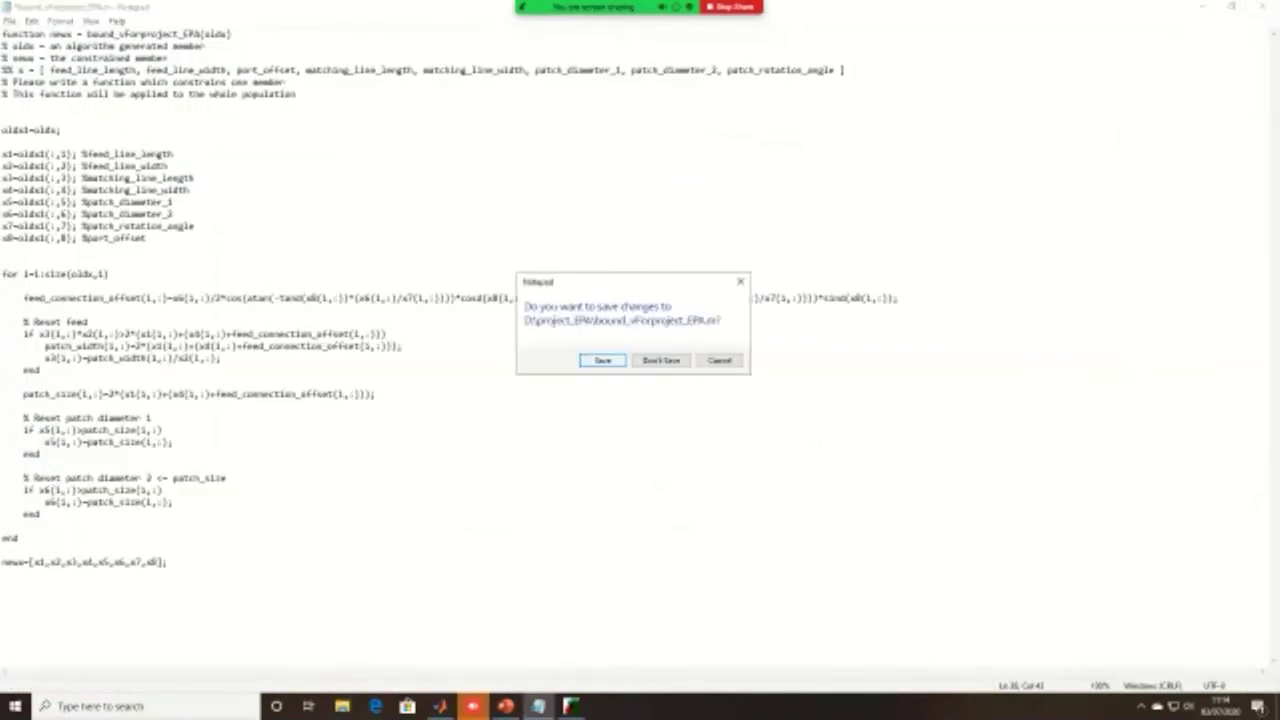
click(600, 360)
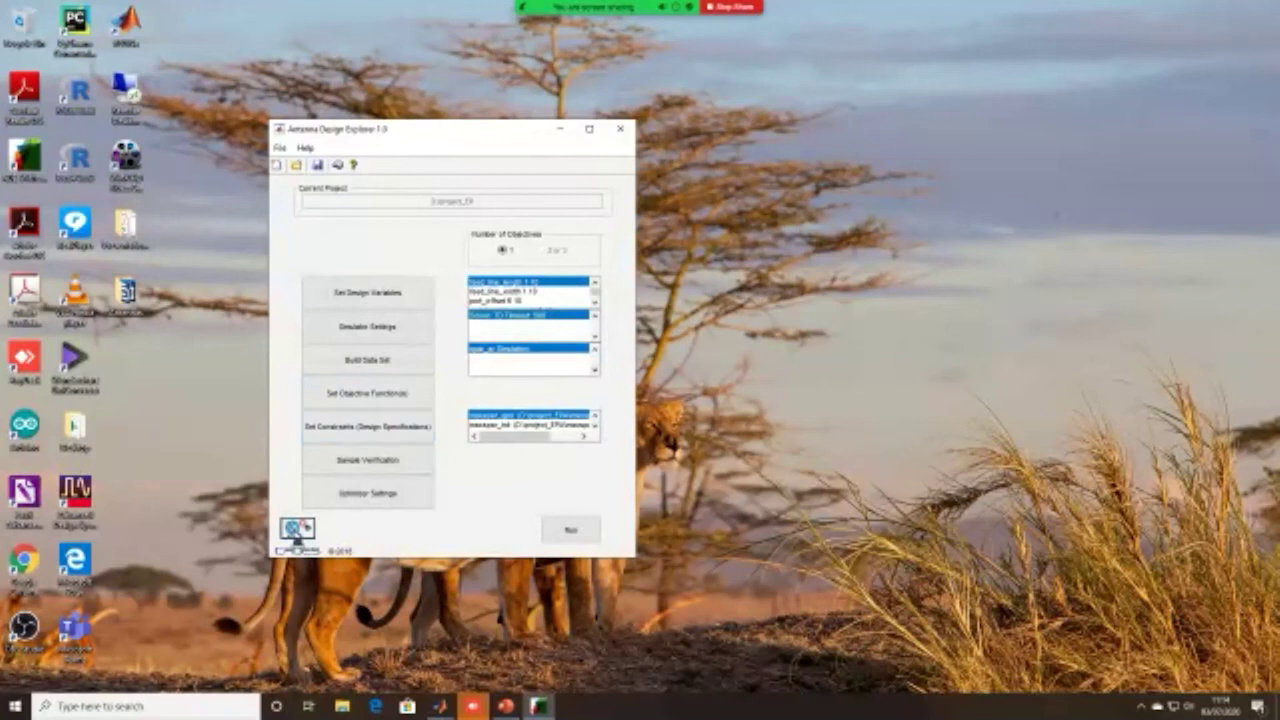
Step: Open the design specification constraints in Antenna Design Explorer and review each entry in the current constraints
click(365, 428)
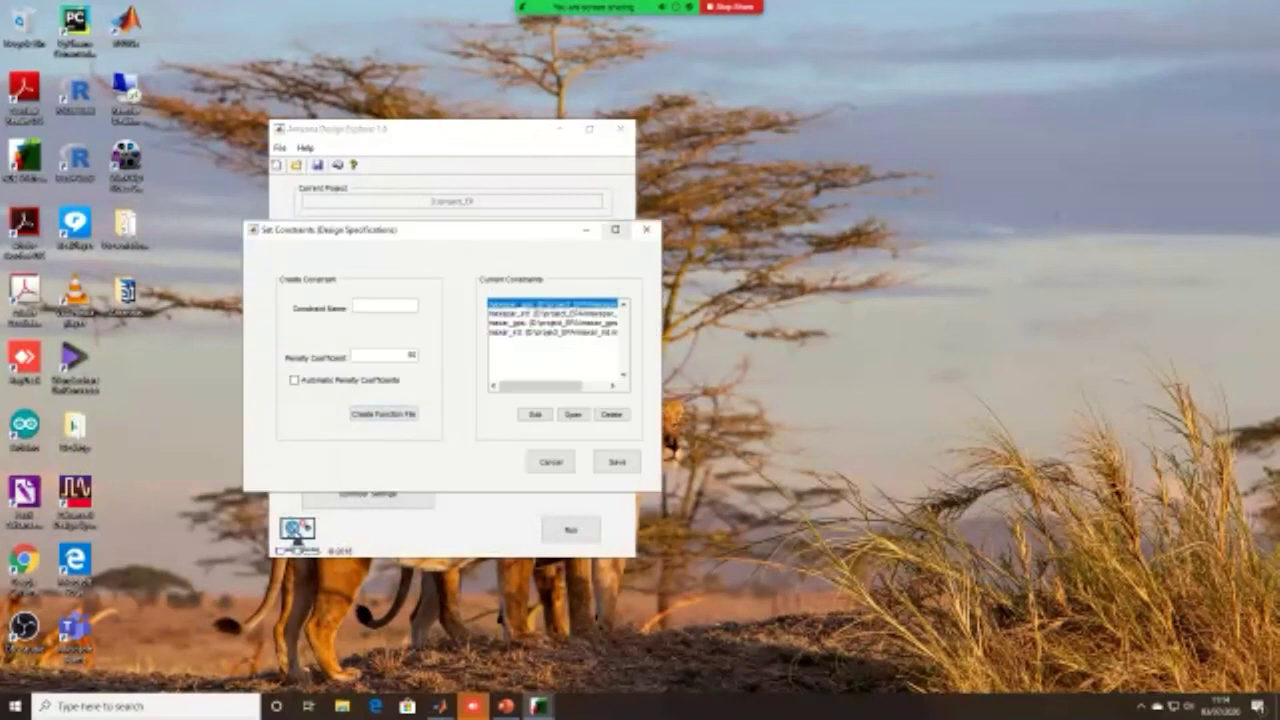
key(Down)
key(Down)
key(Down)
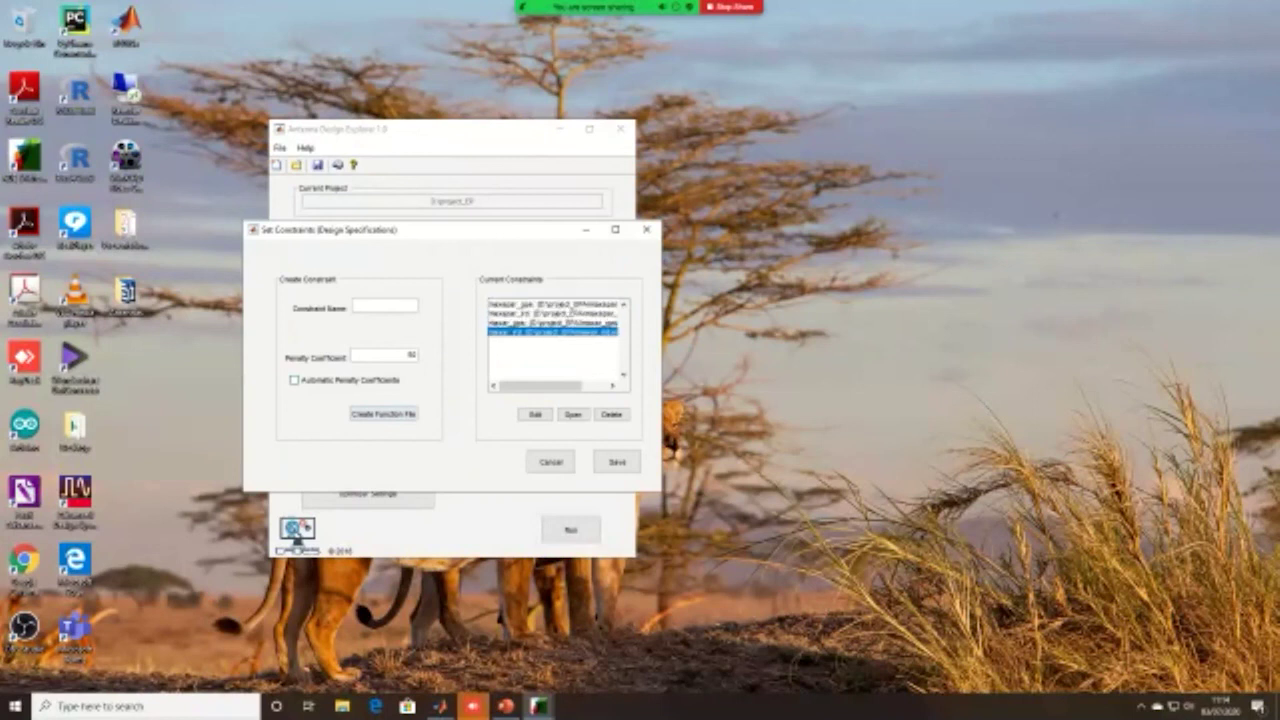
drag(480, 234, 490, 286)
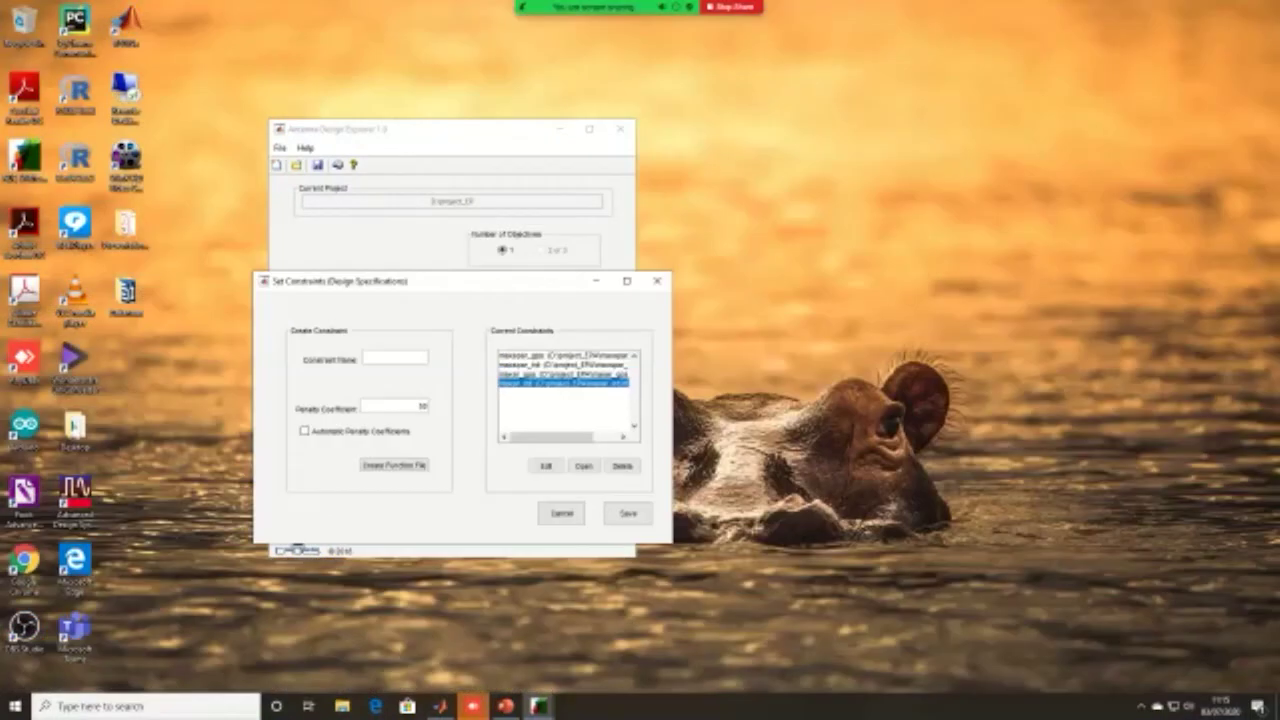
click(564, 355)
click(564, 364)
click(564, 374)
click(564, 383)
Step: Open the maxspar_gps constraint function, examine its z expression, and close the file
click(564, 355)
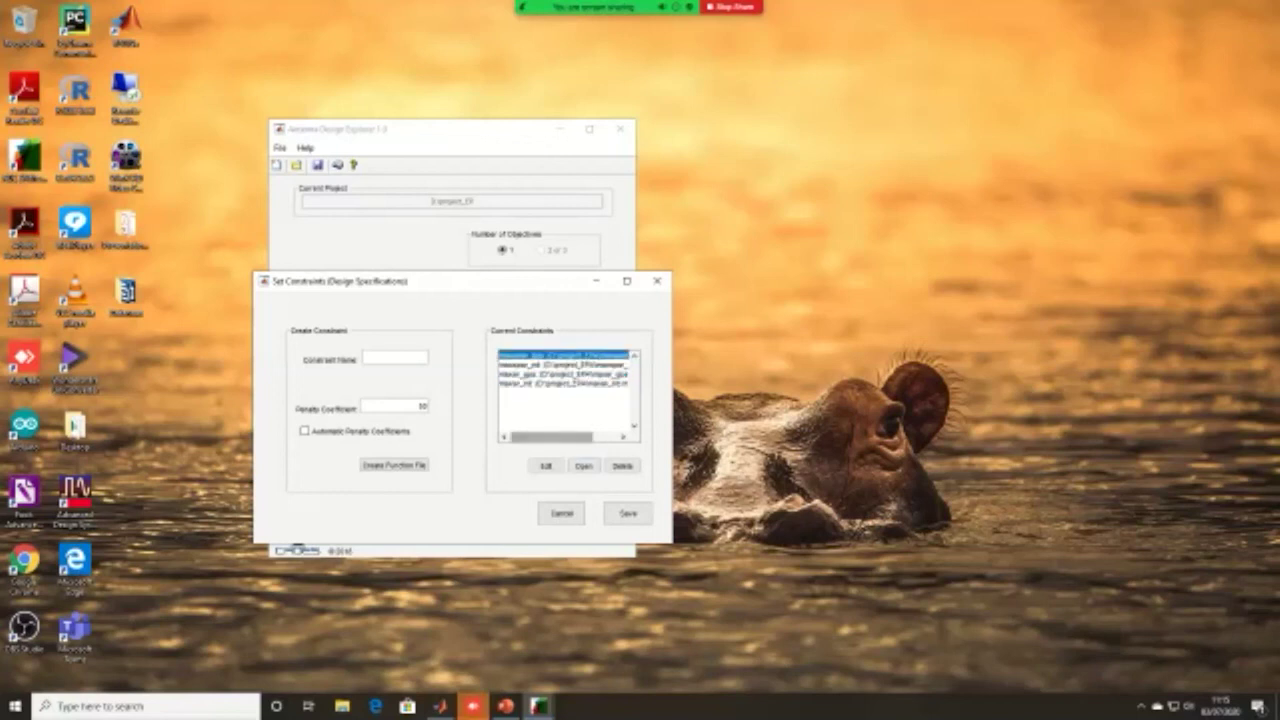
click(583, 465)
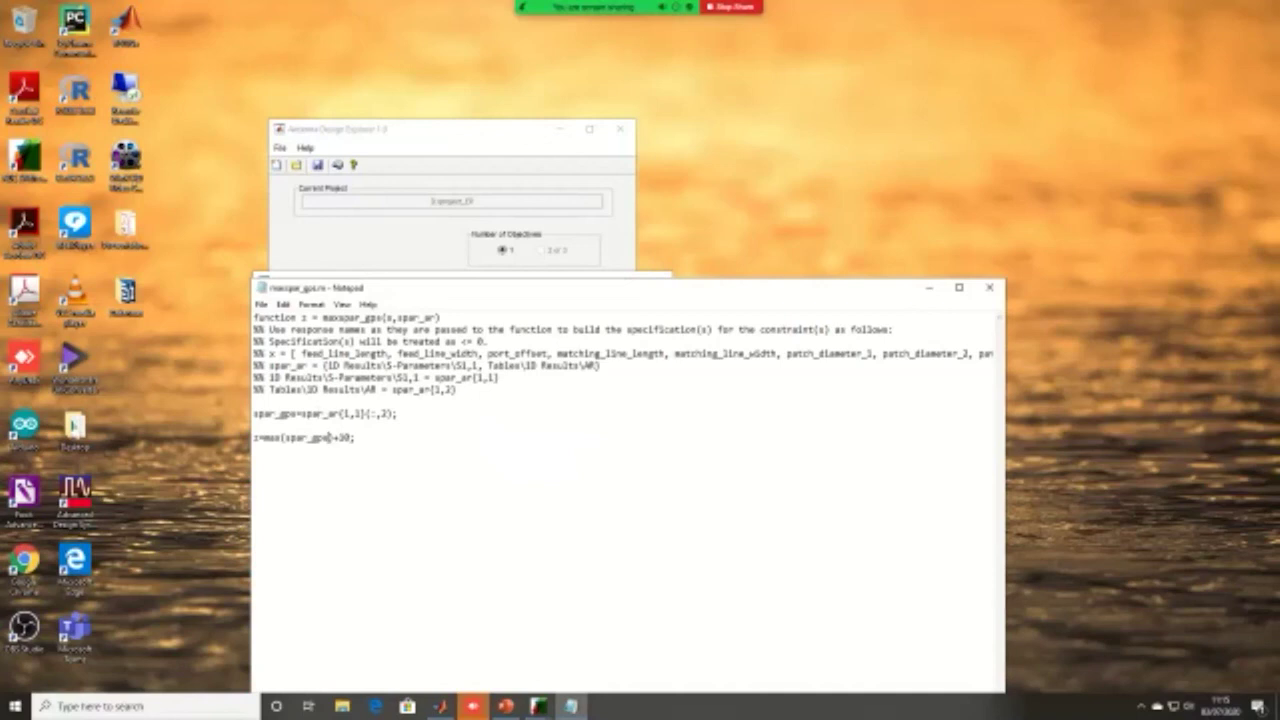
drag(355, 437, 253, 437)
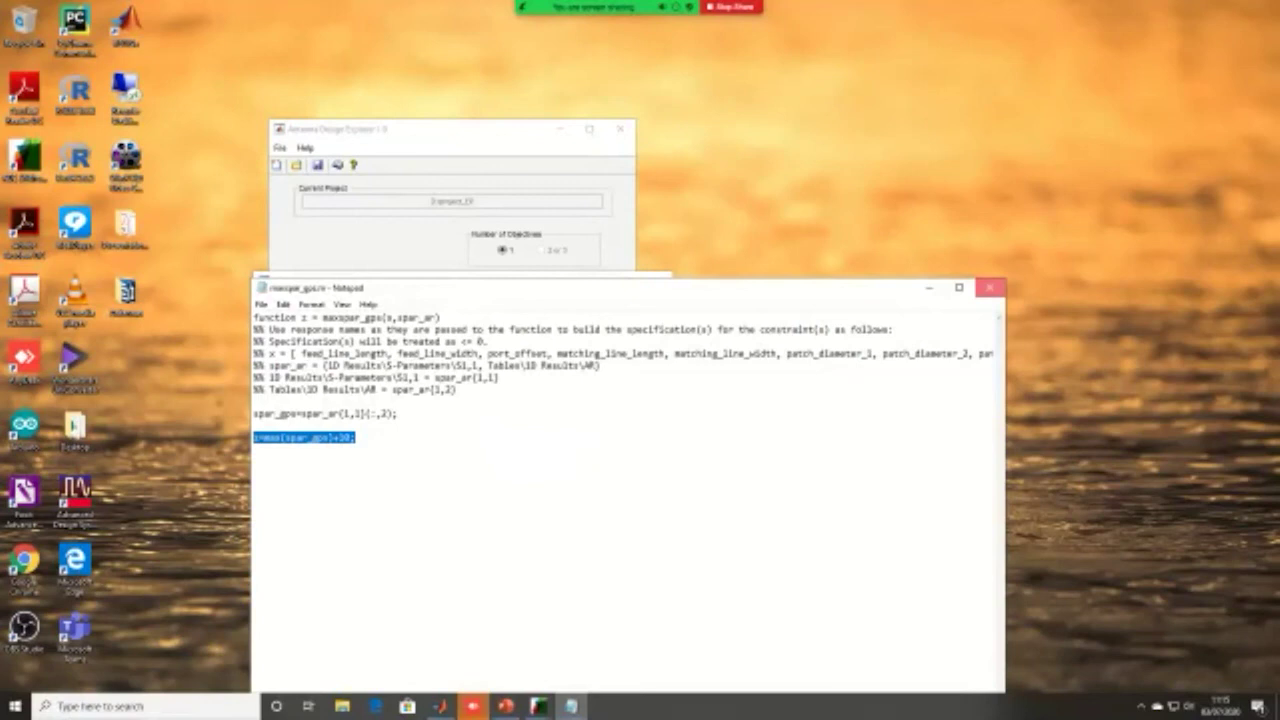
click(989, 288)
Step: Open the maxspar_ird constraint function, examine its z expression, and close the file
click(563, 364)
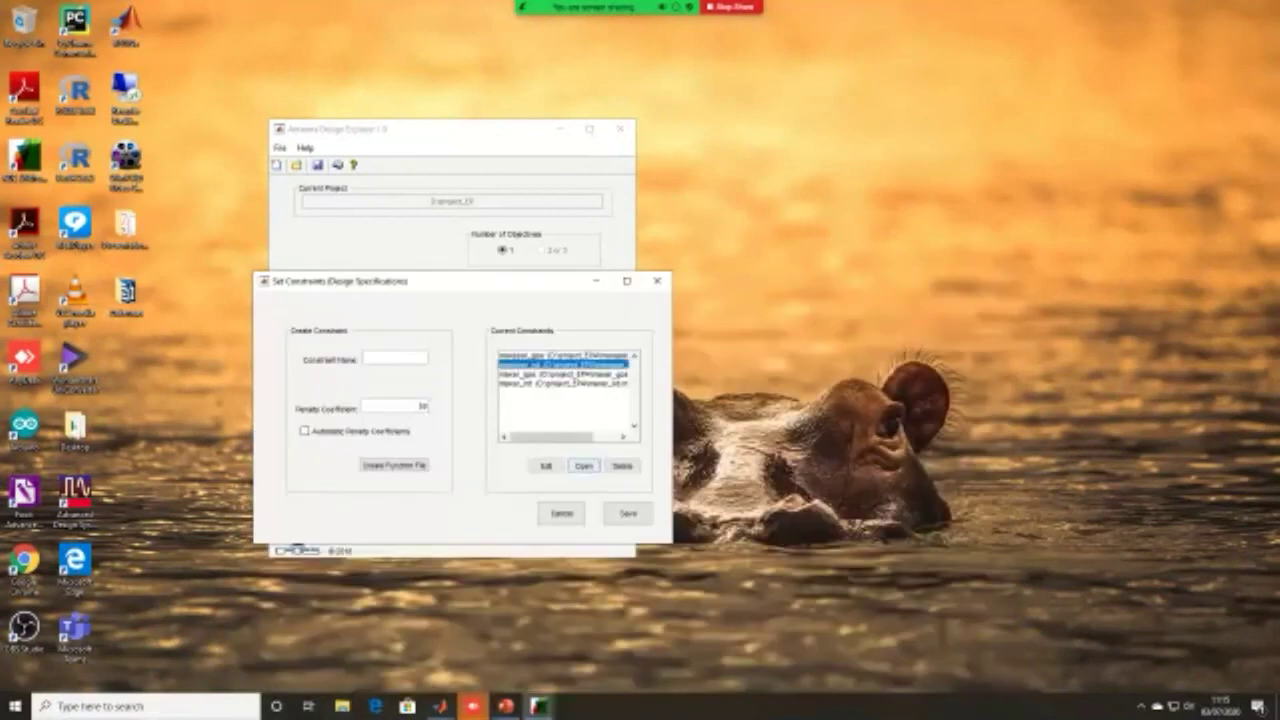
click(584, 465)
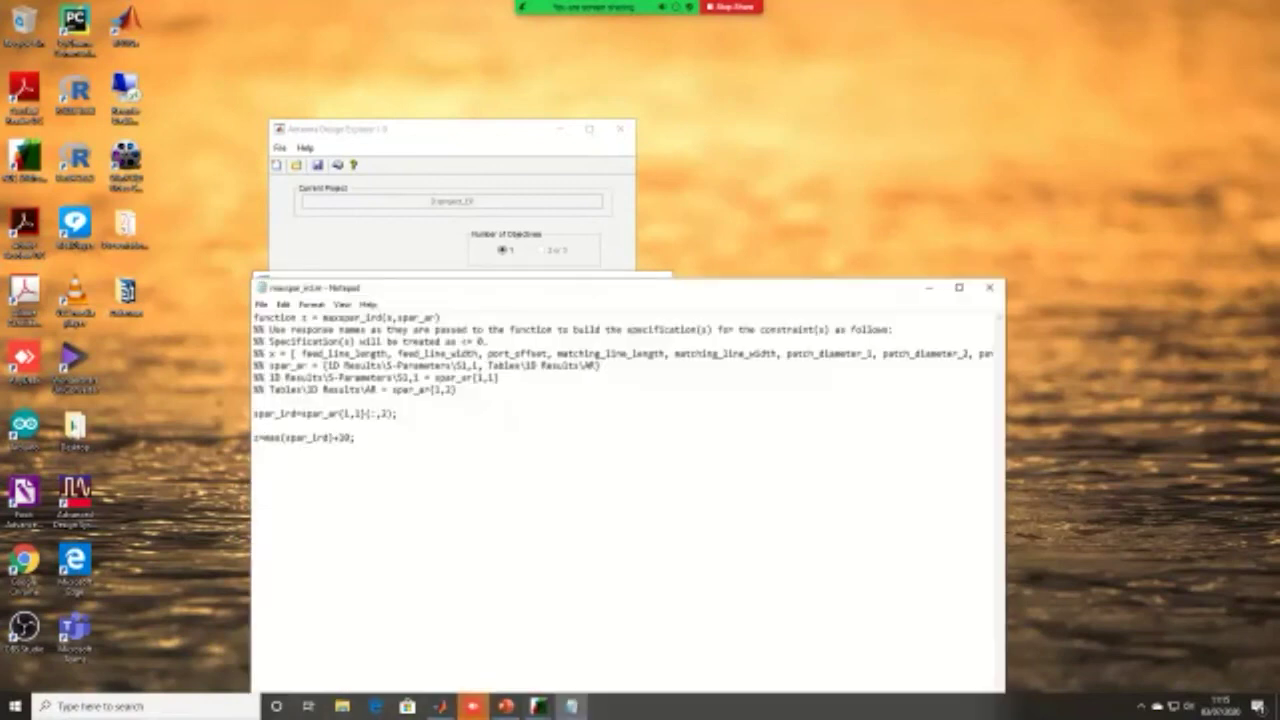
click(327, 437)
drag(354, 437, 269, 437)
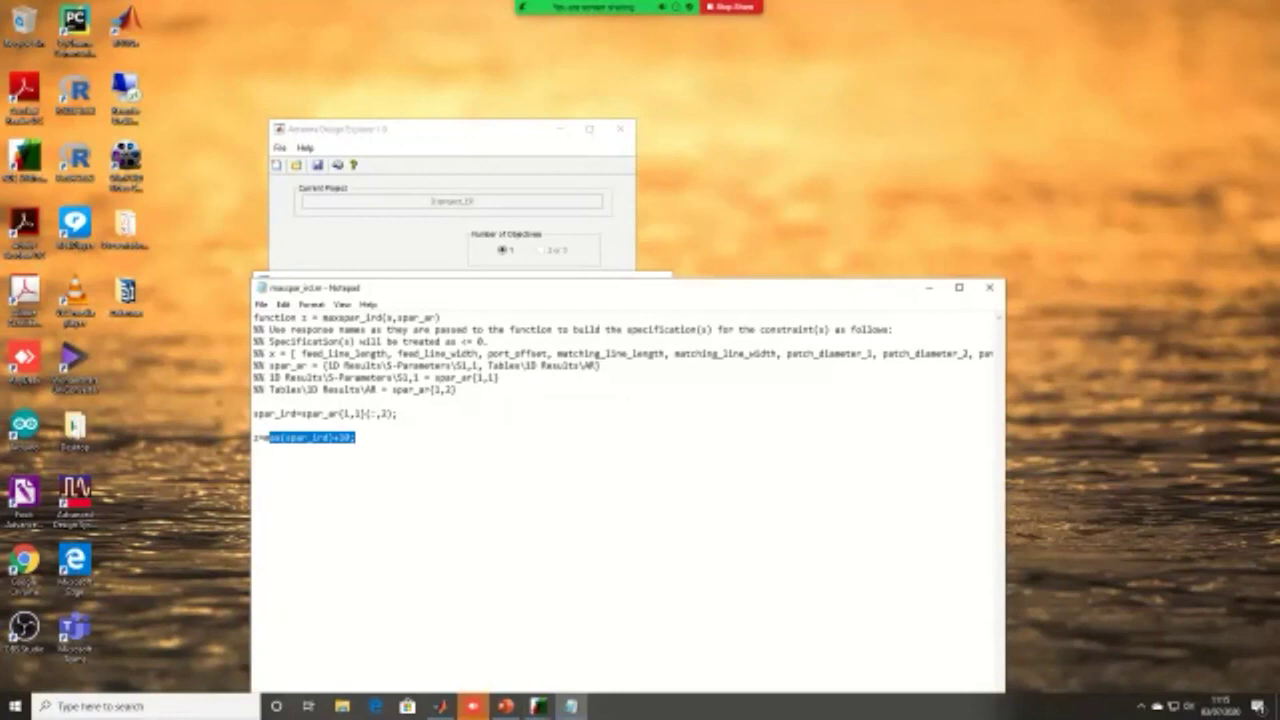
click(329, 437)
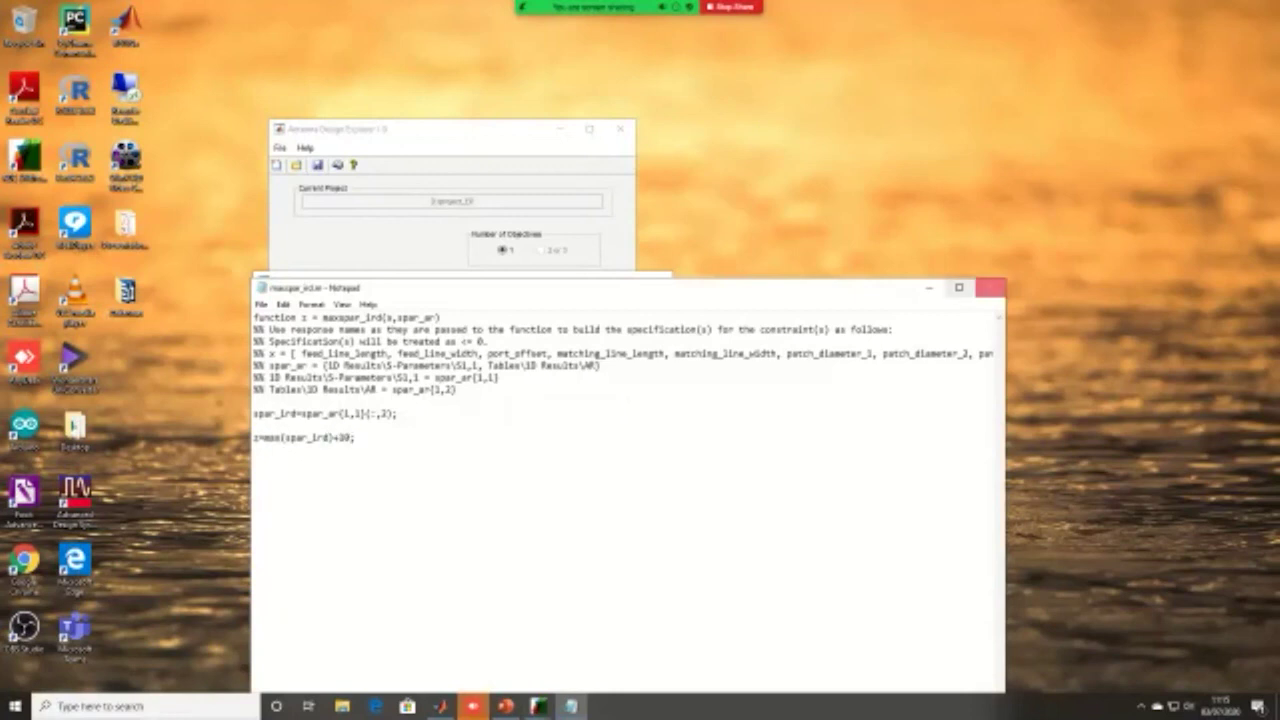
click(990, 287)
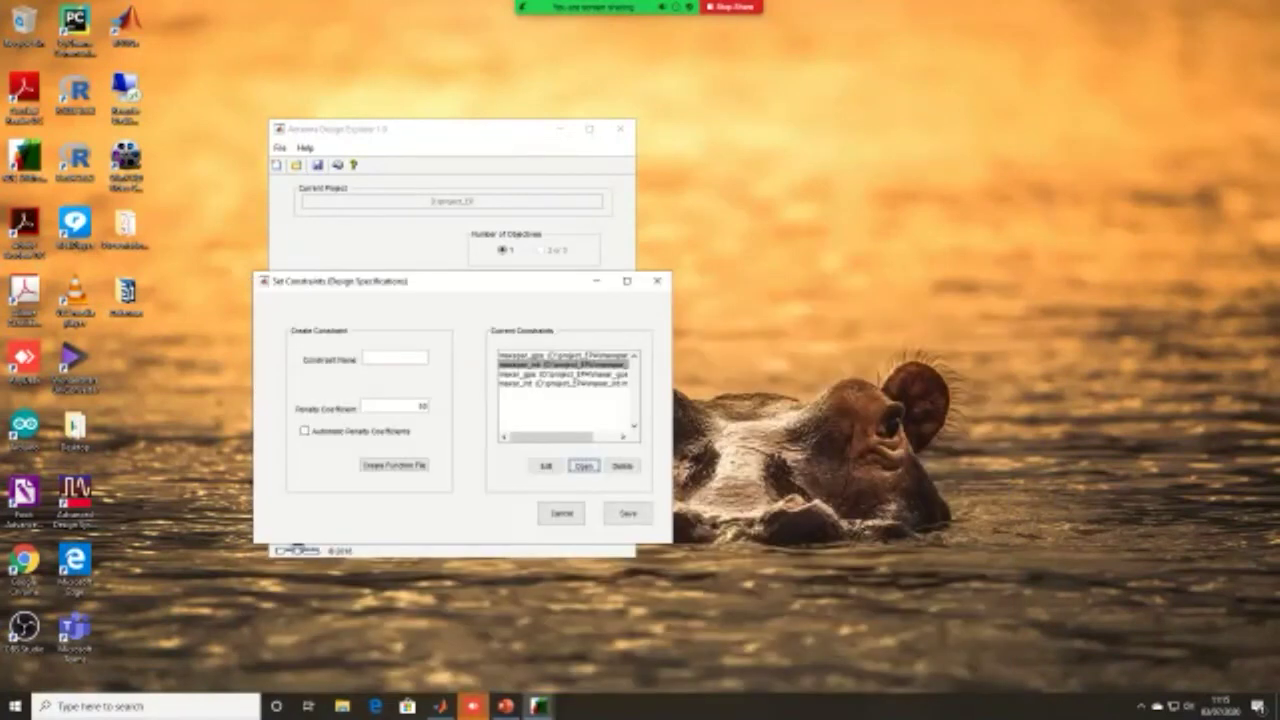
Step: Open the maxar_gps constraint function, examine how the axial ratio limit is defined, and close the file
click(573, 375)
click(584, 466)
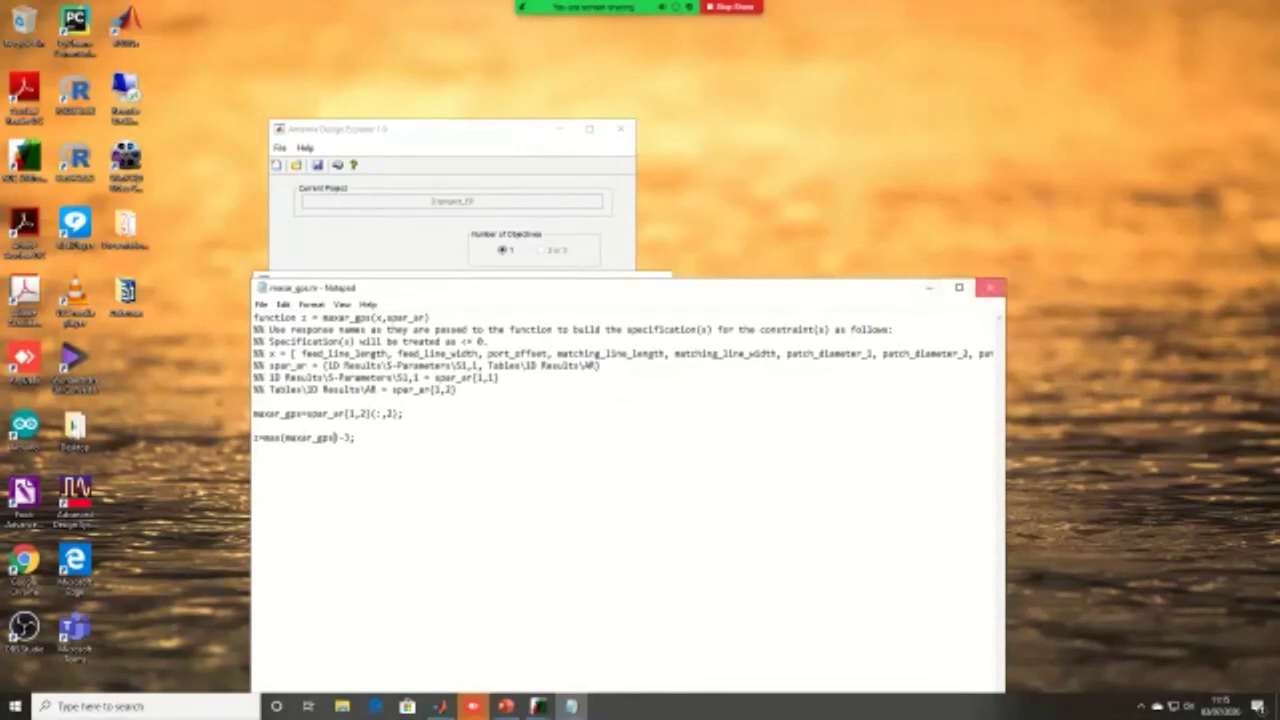
click(990, 288)
Step: Open the maxar_ird constraint function, examine its axial ratio response and z expression, and close the file
click(563, 383)
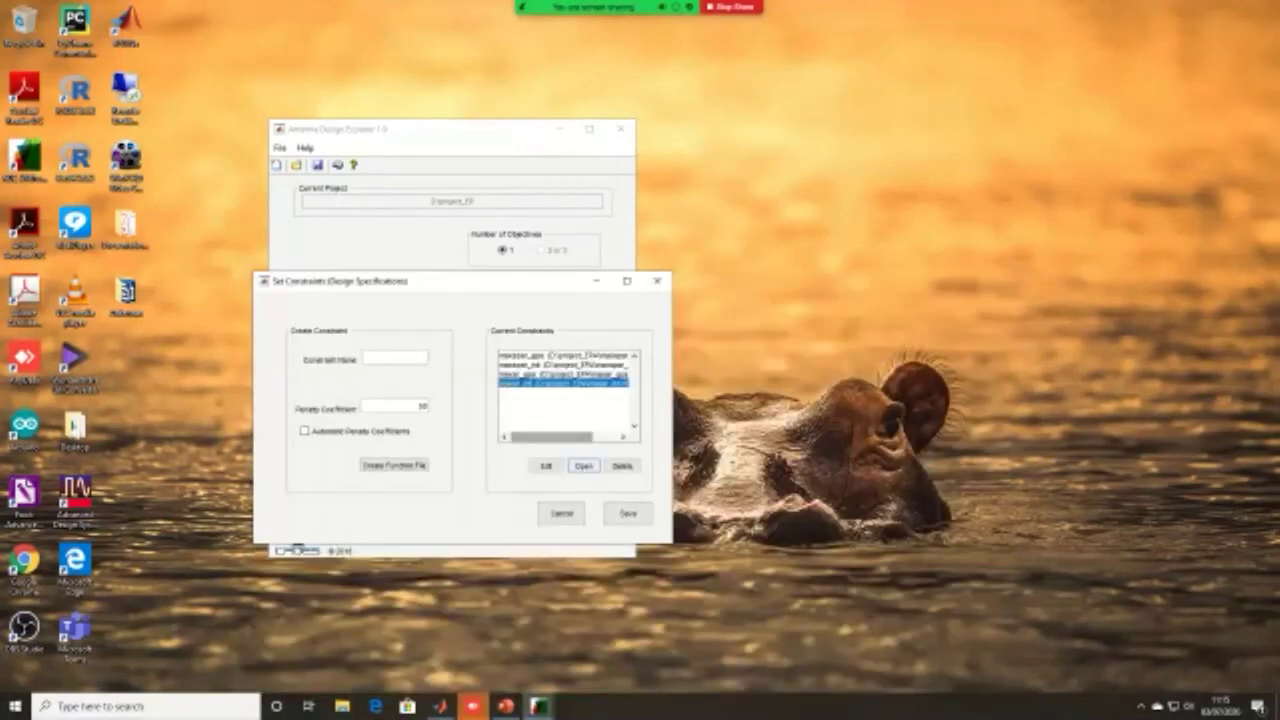
click(583, 465)
click(355, 449)
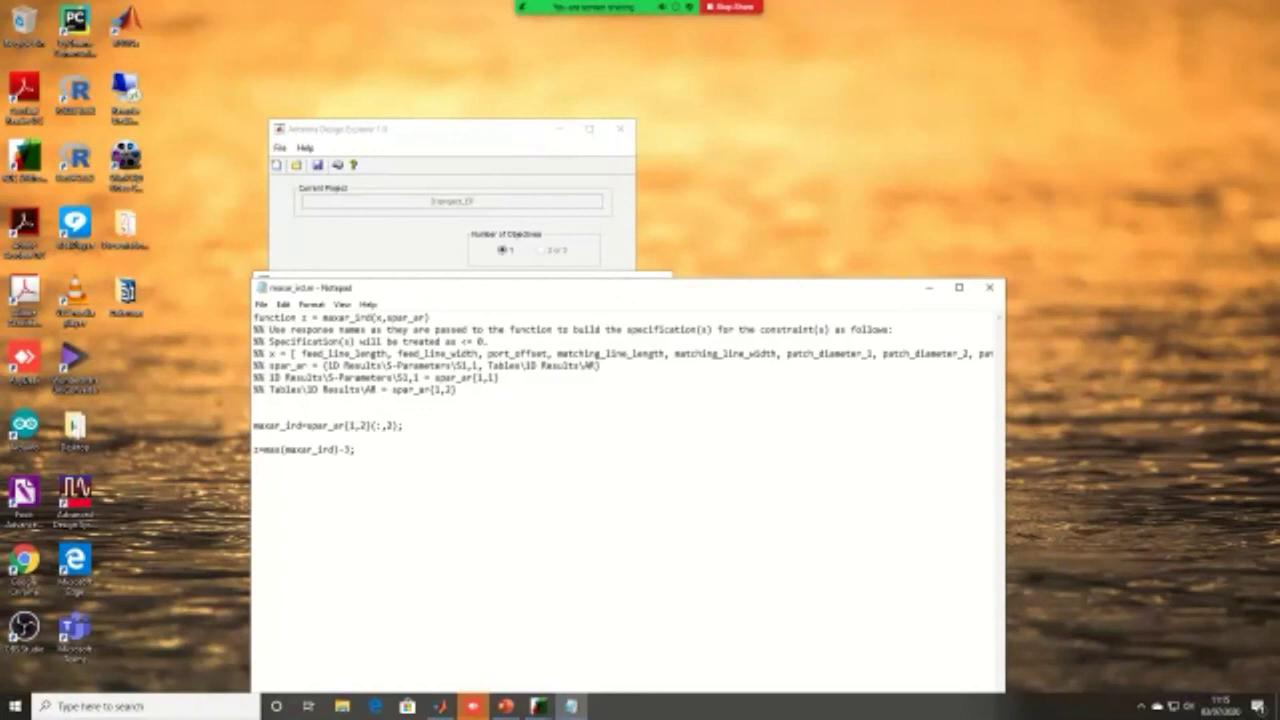
key(shift+Left)
key(shift+Left)
key(shift+Left)
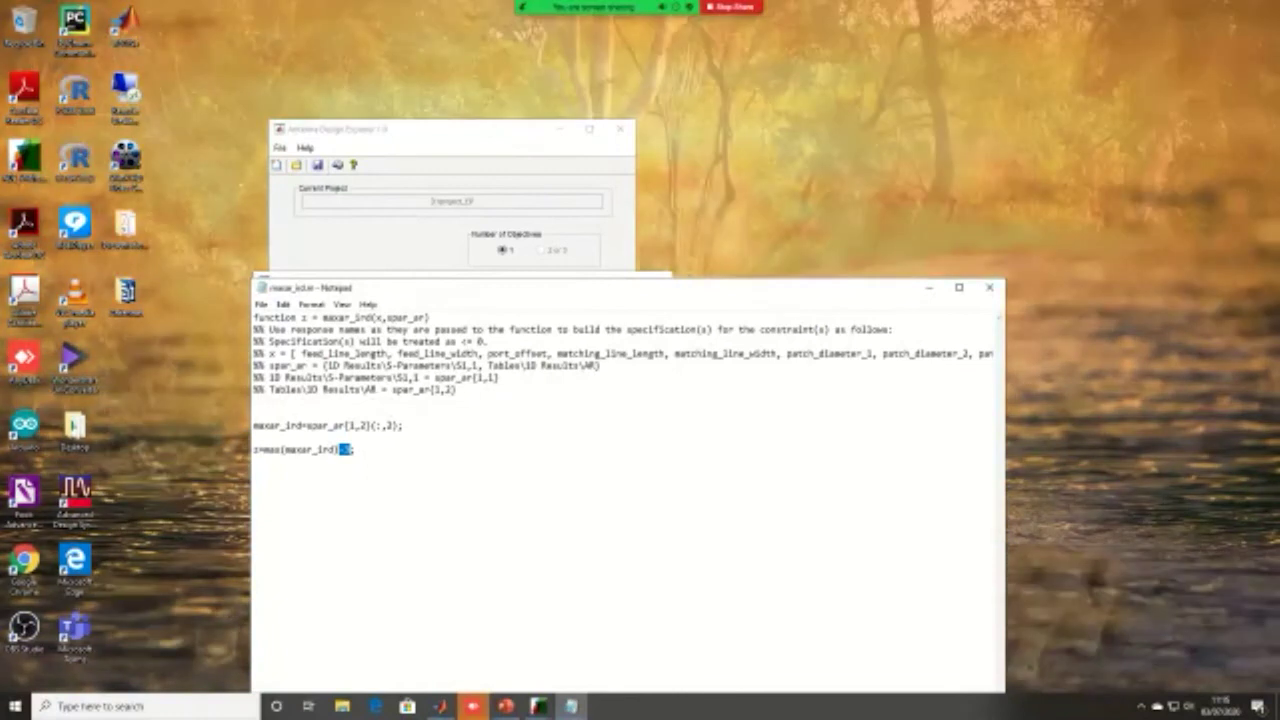
drag(335, 449, 285, 449)
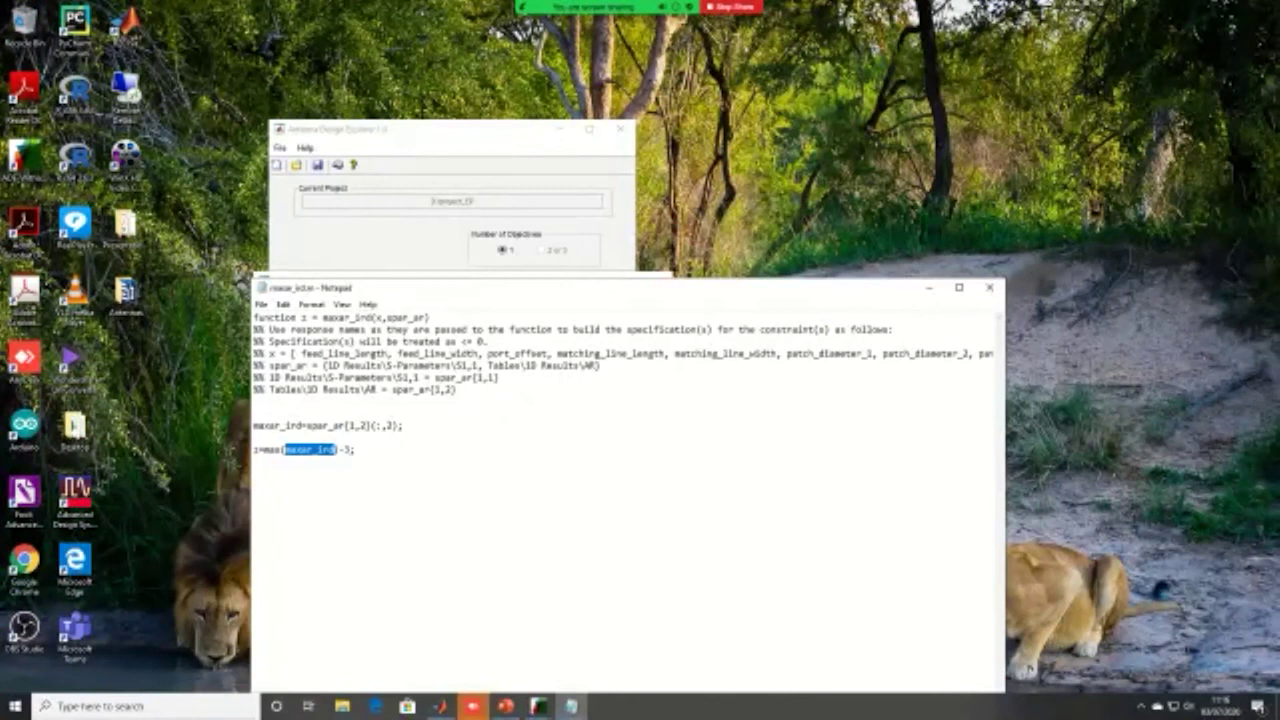
key(Home)
drag(355, 449, 264, 425)
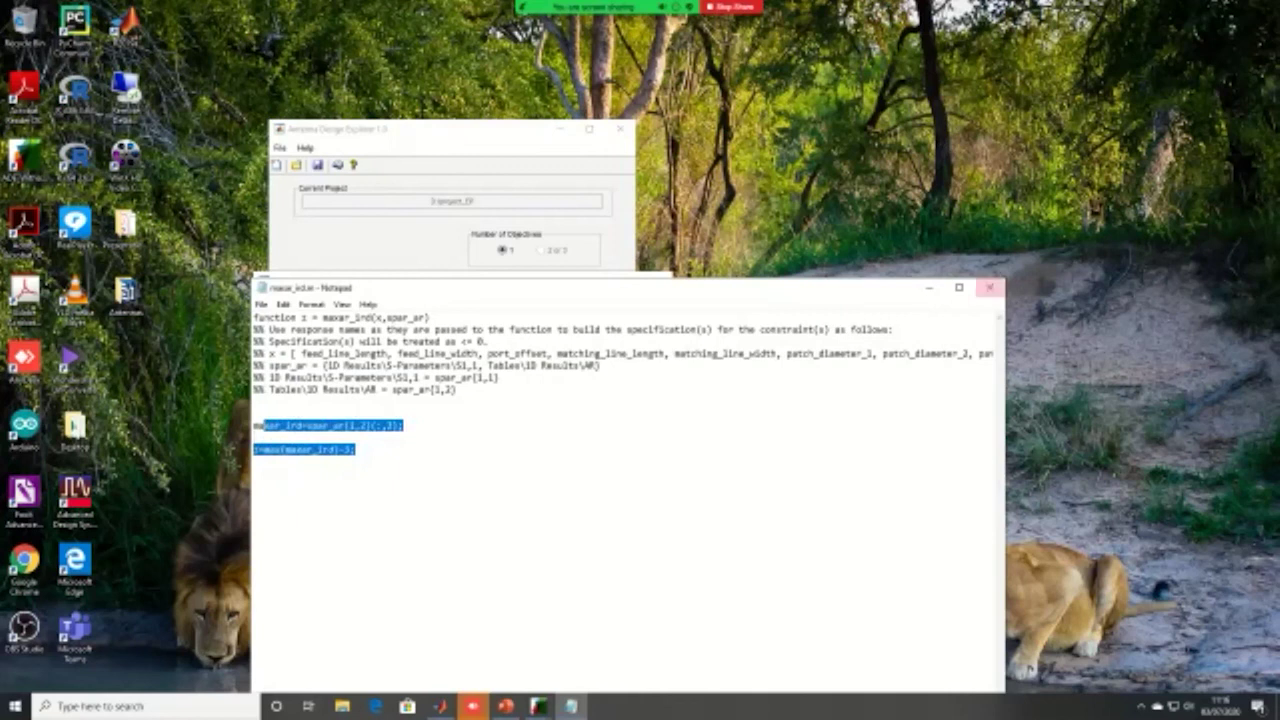
click(990, 287)
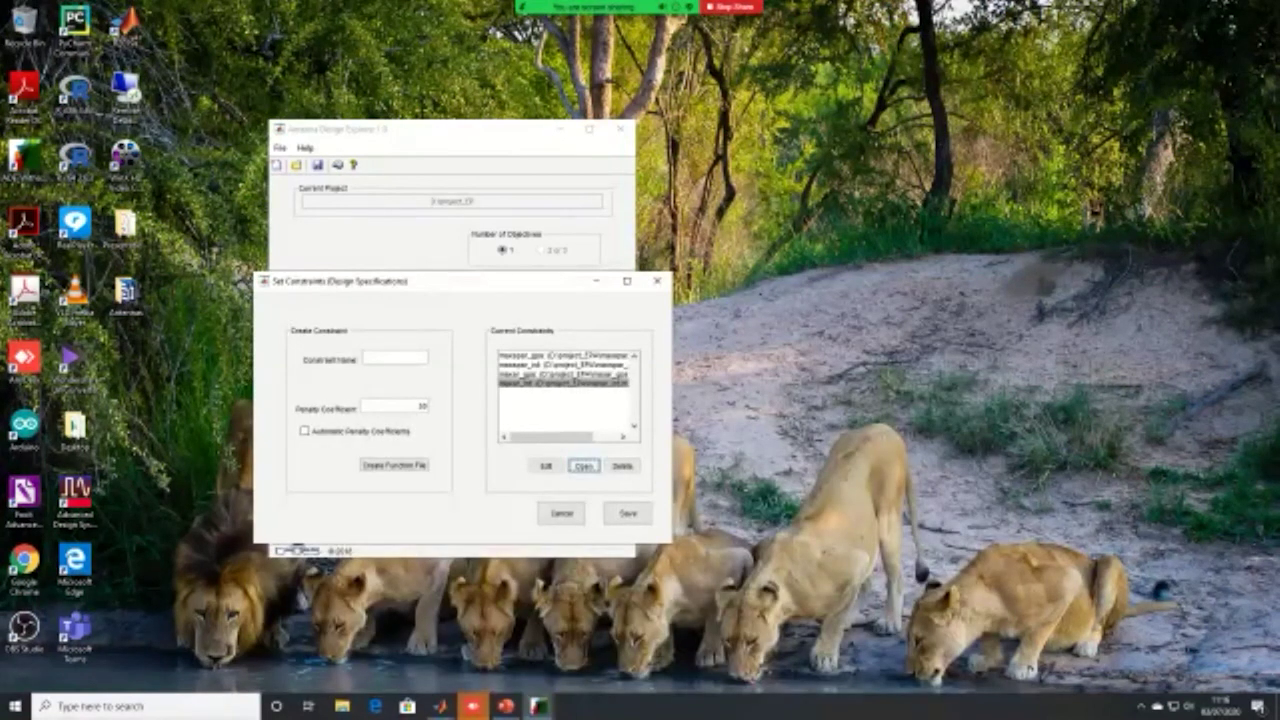
Step: Review the maxspar and maxar constraints for both the gps and ird cases, and save the constraint settings
click(563, 374)
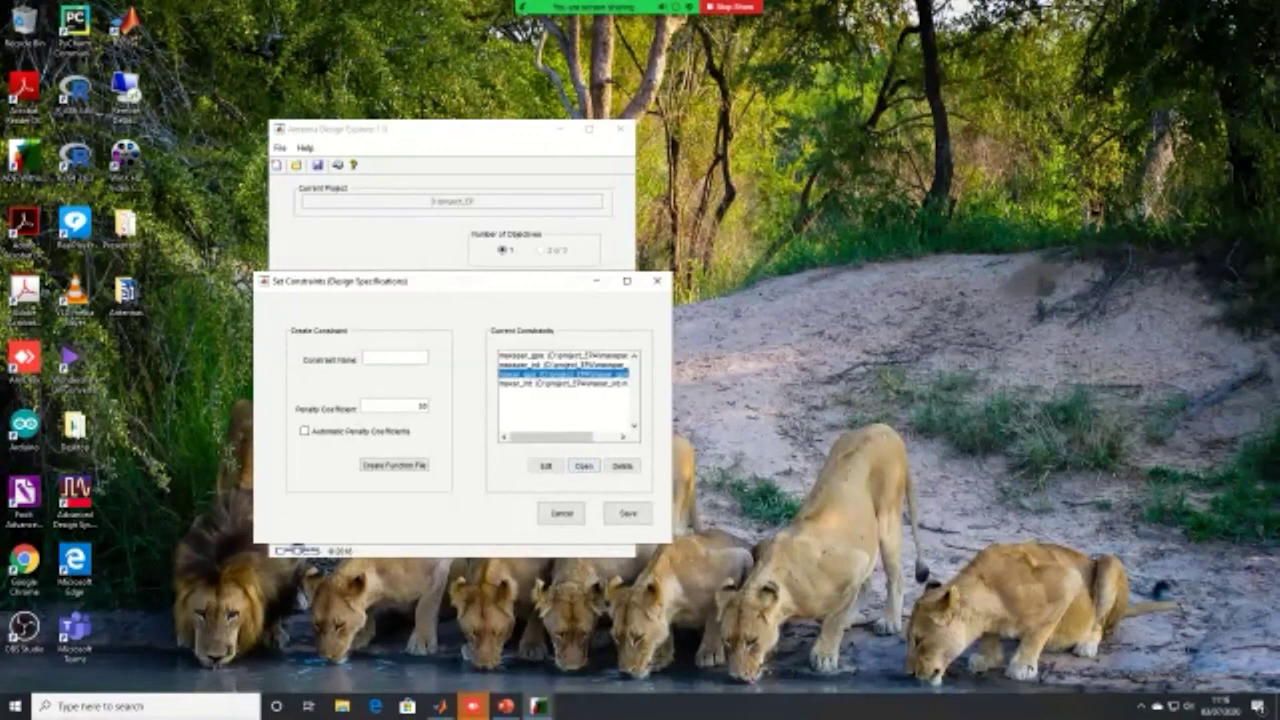
click(563, 383)
click(563, 374)
click(563, 364)
click(563, 355)
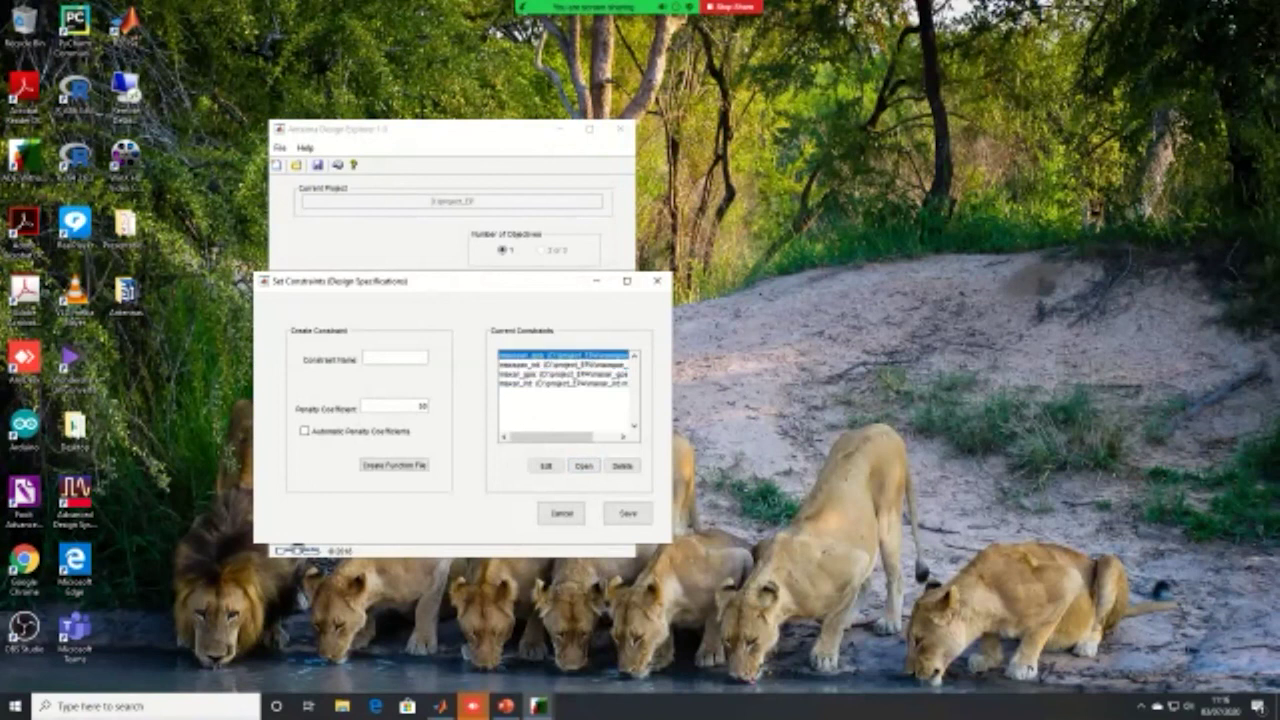
key(Down)
key(Up)
key(Down)
key(Up)
key(Down)
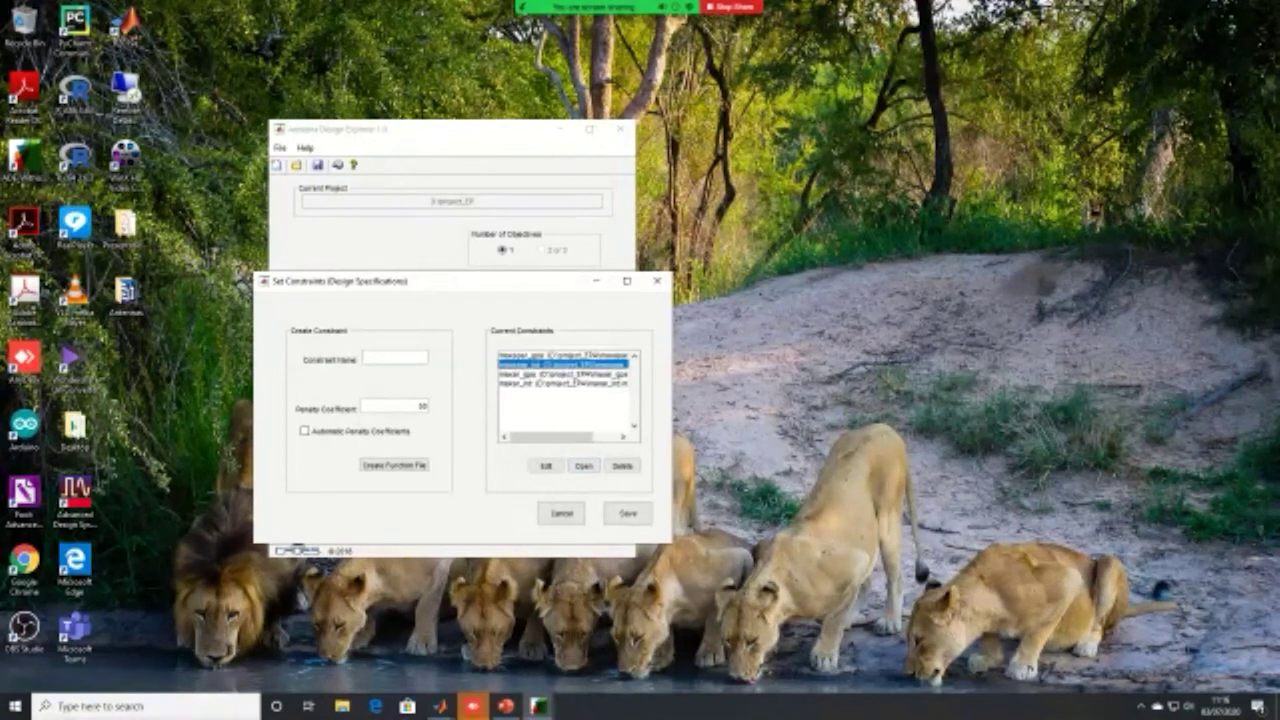
key(Up)
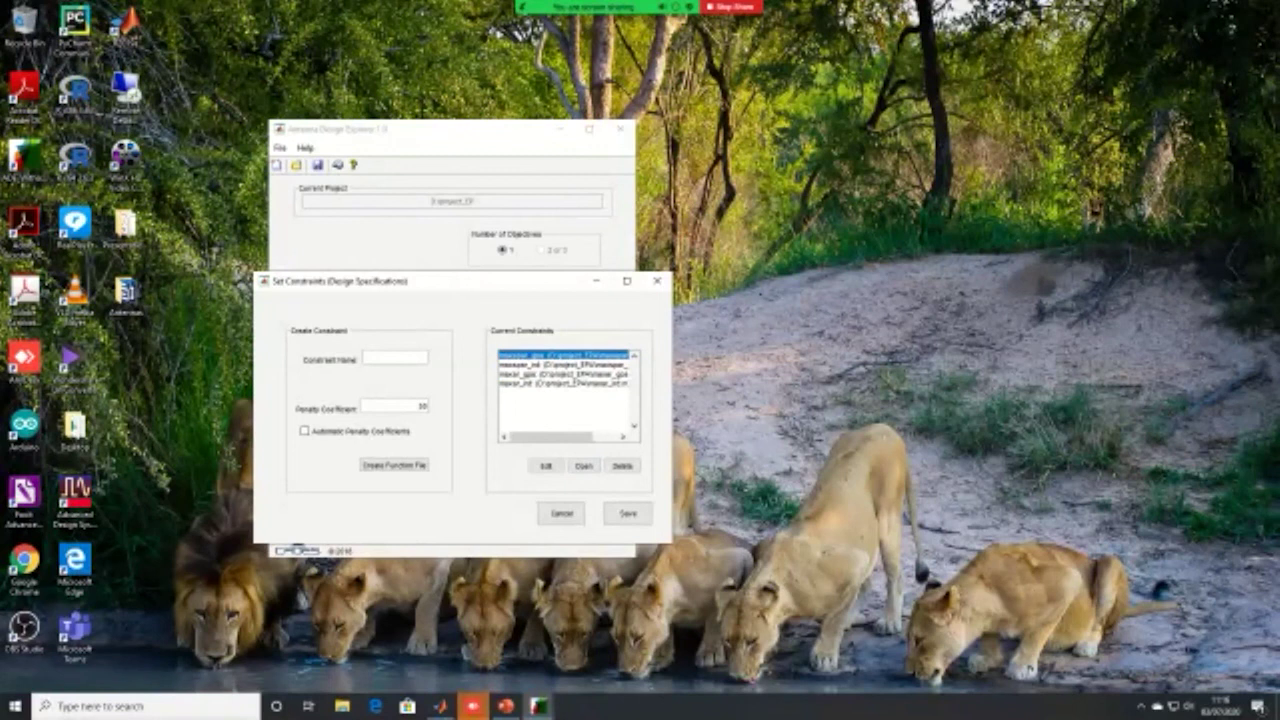
click(563, 364)
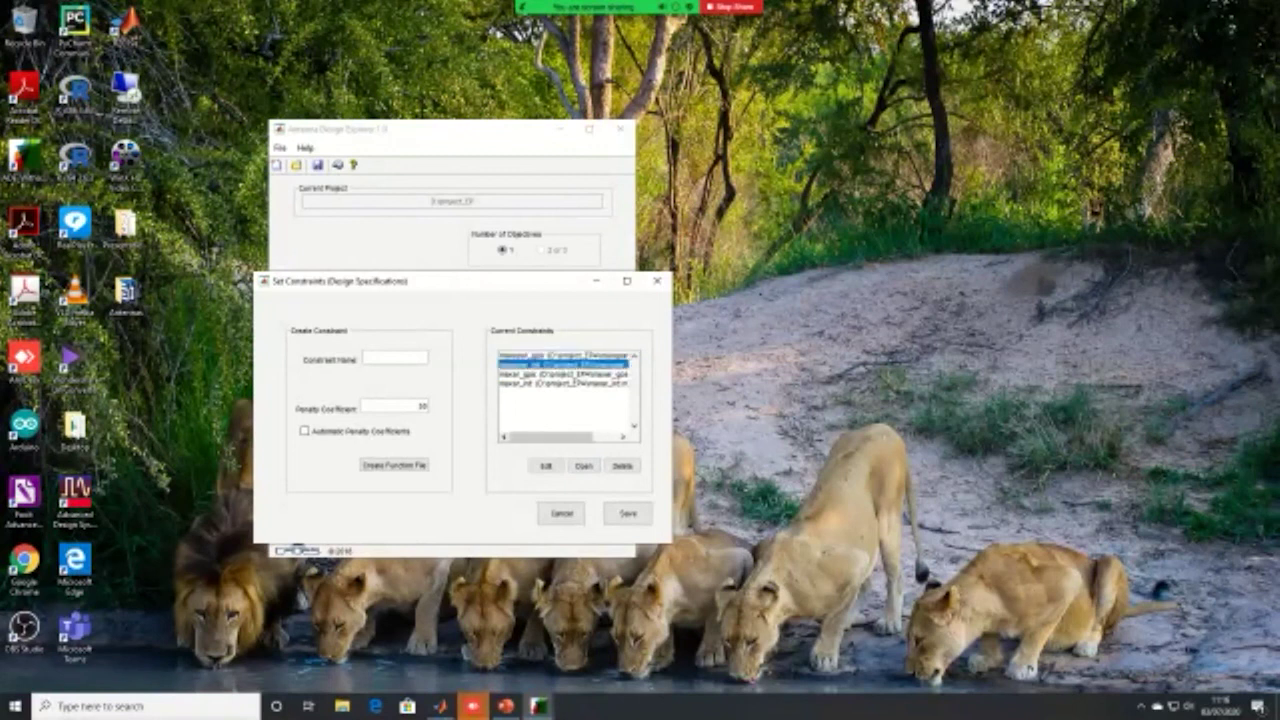
click(563, 374)
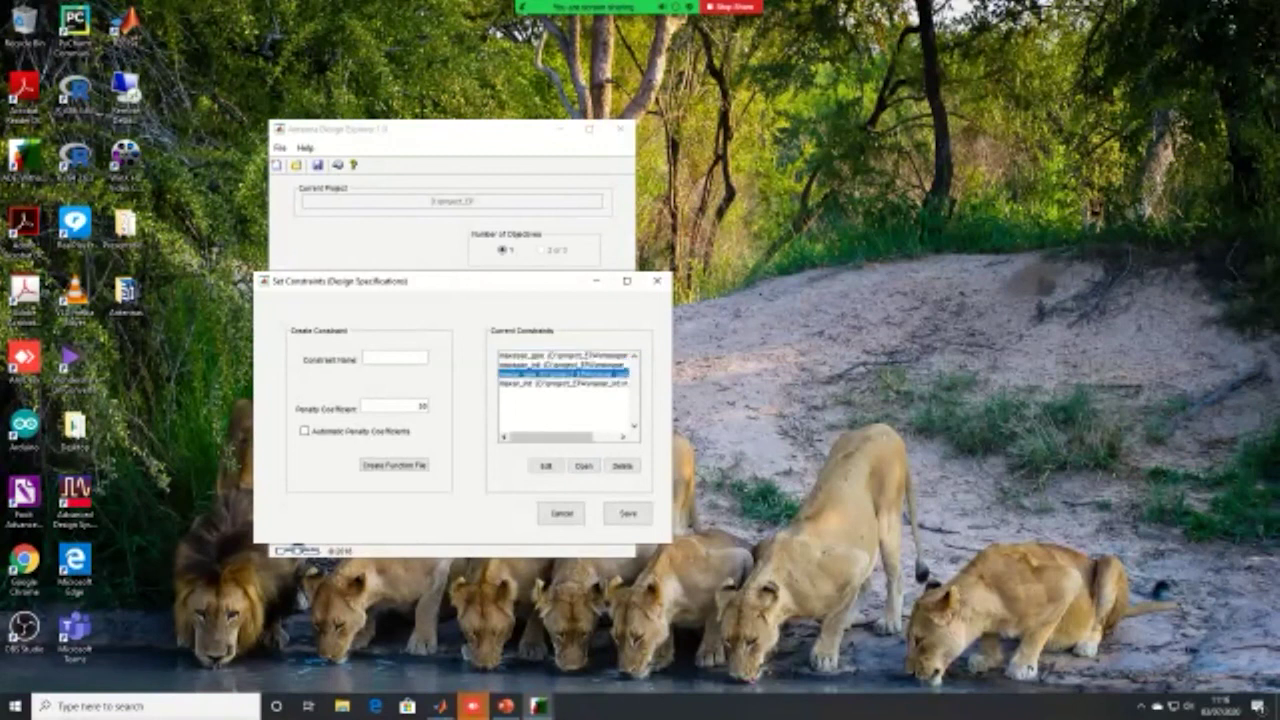
click(563, 383)
click(563, 374)
click(628, 513)
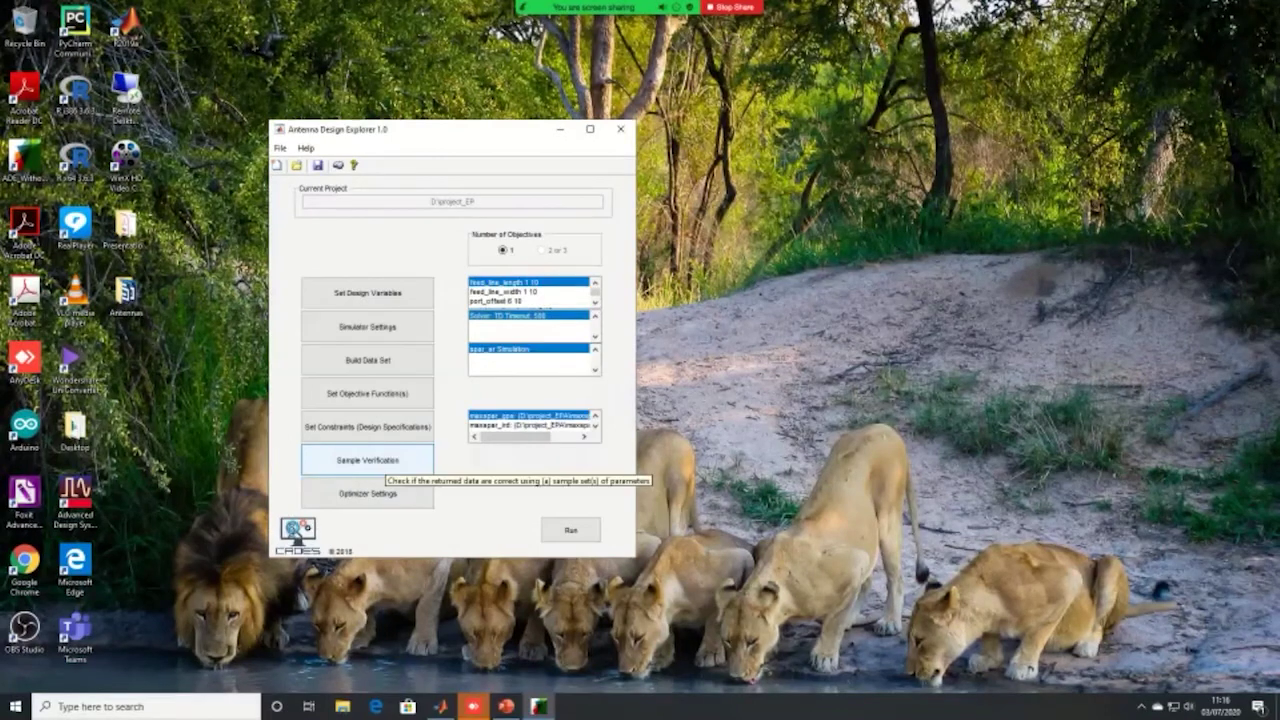
Step: Run a sample verification of the patch antenna project as a batch test
click(367, 460)
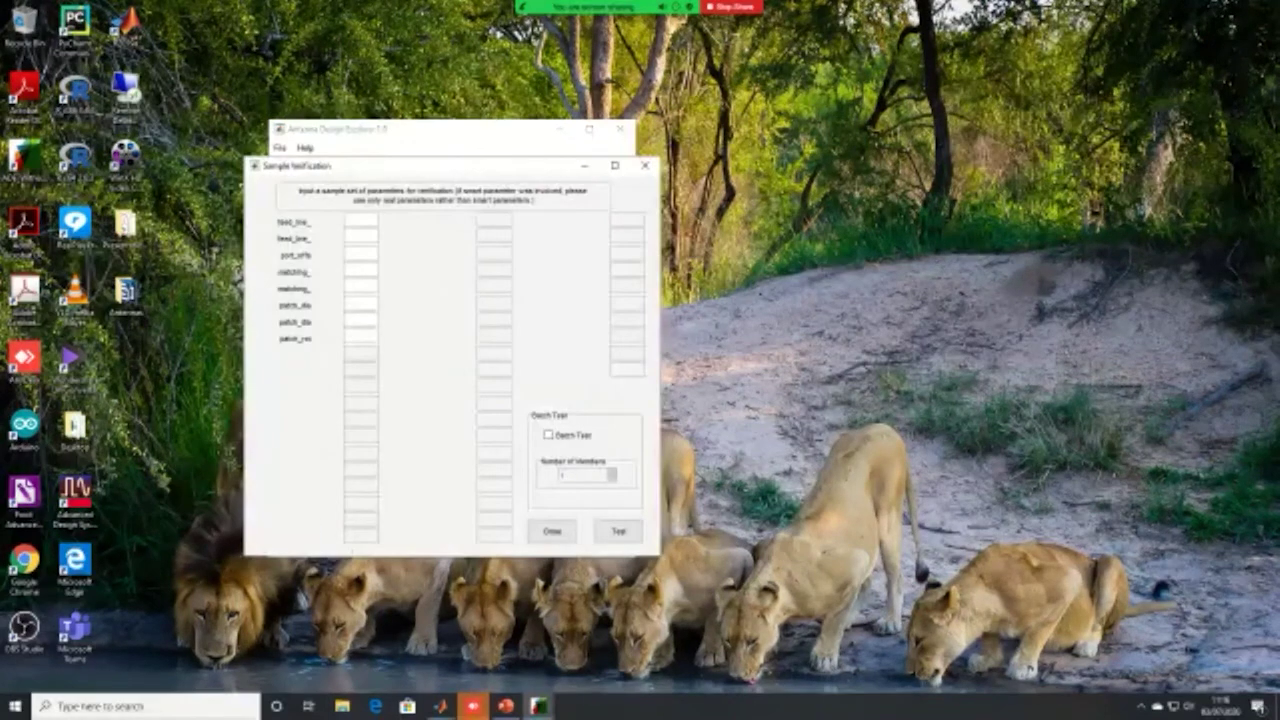
click(549, 435)
click(618, 531)
click(618, 531)
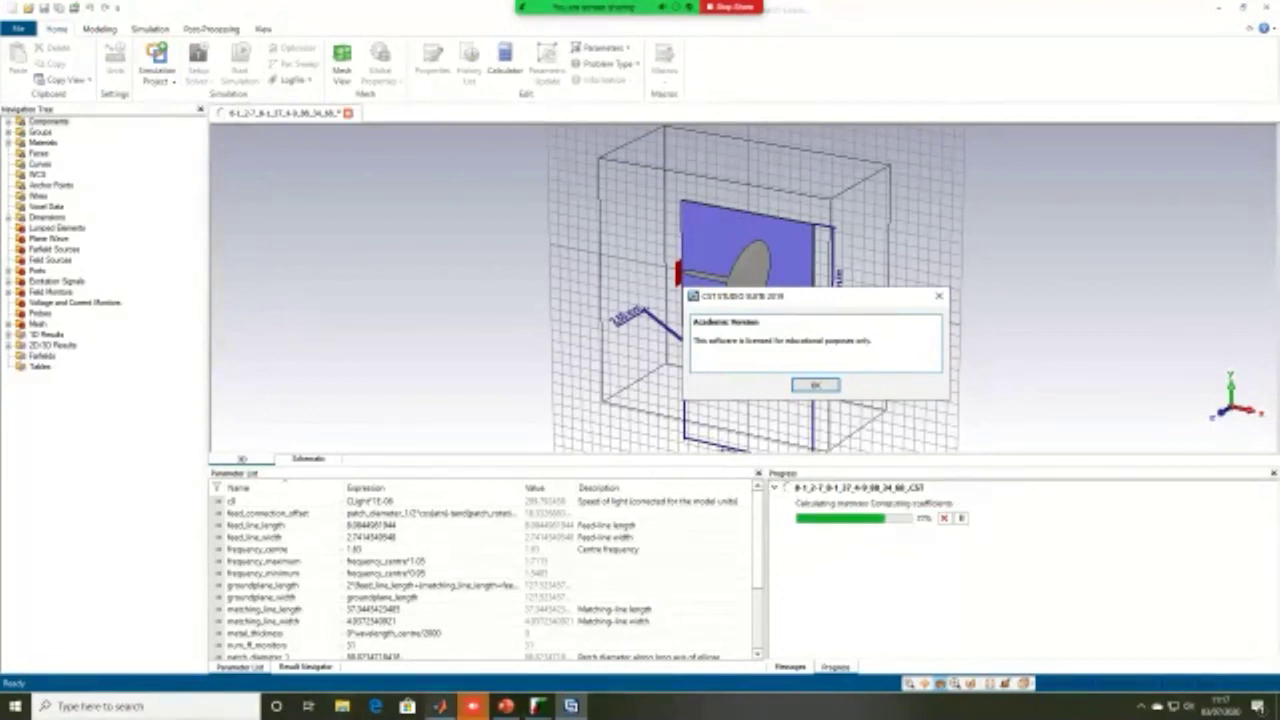
Step: Switch to MATLAB and bring the Antenna Design Explorer main window to the front
click(440, 706)
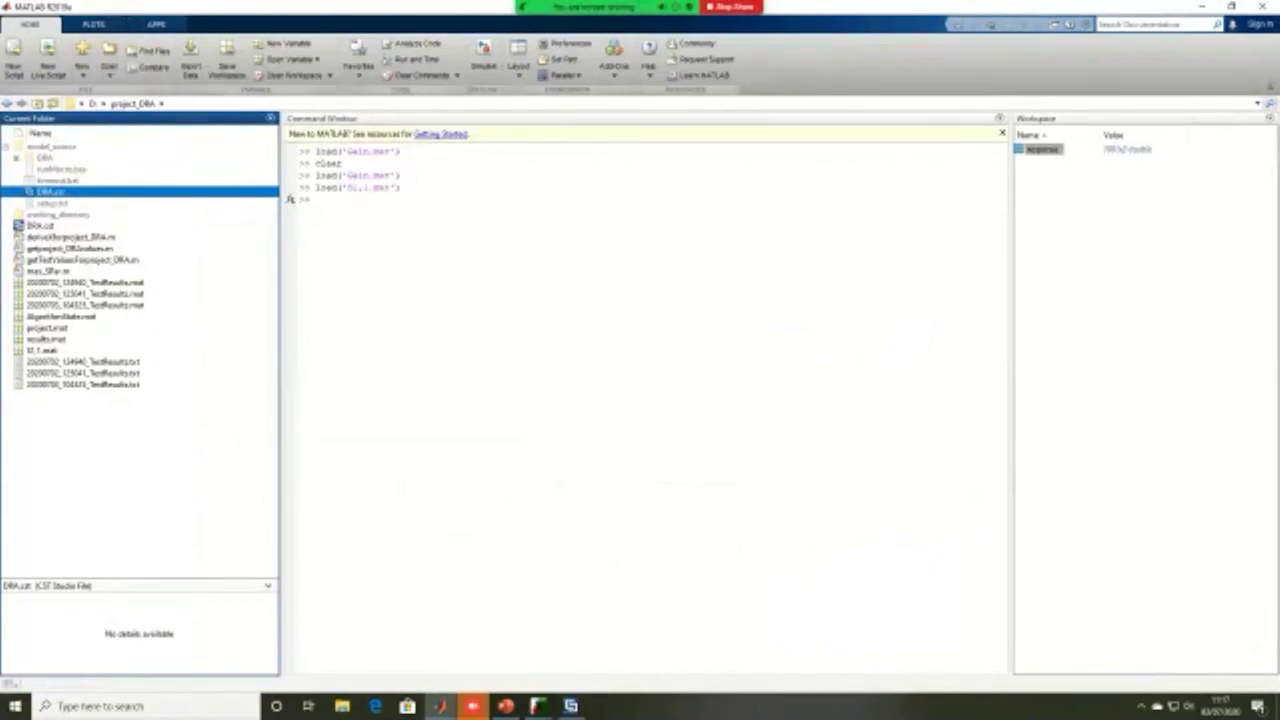
click(537, 706)
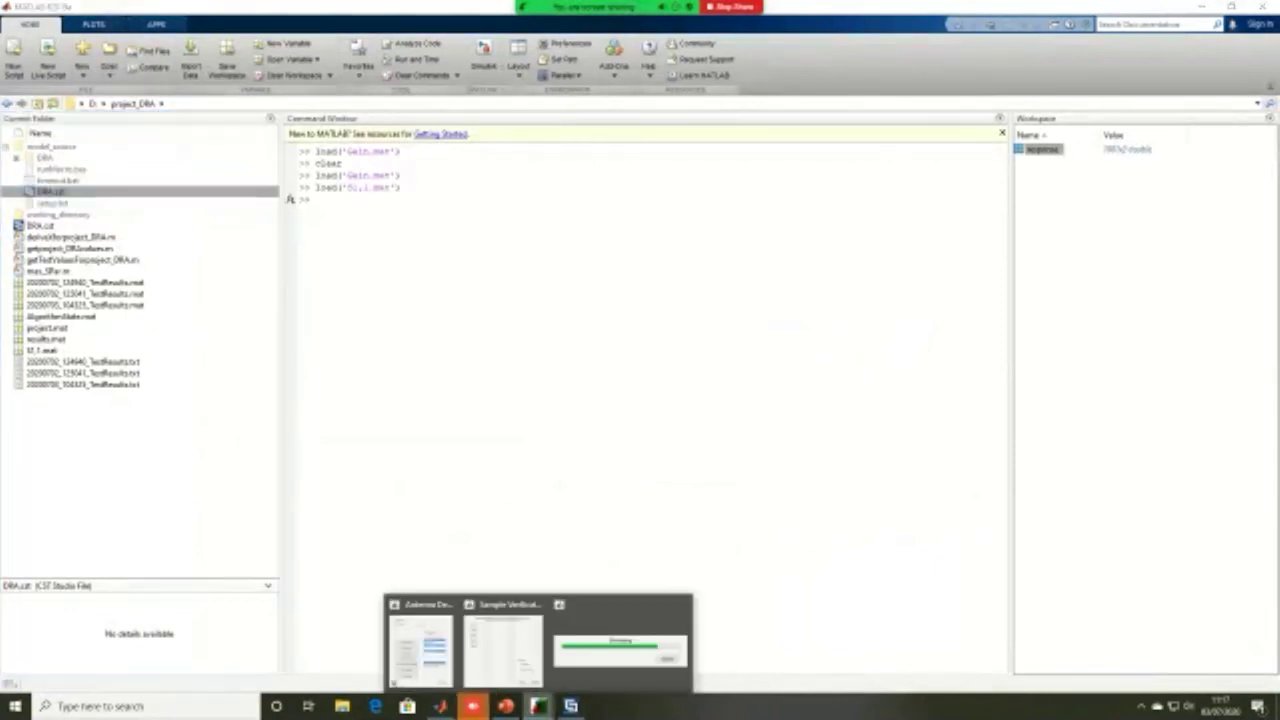
mouse_move(420, 645)
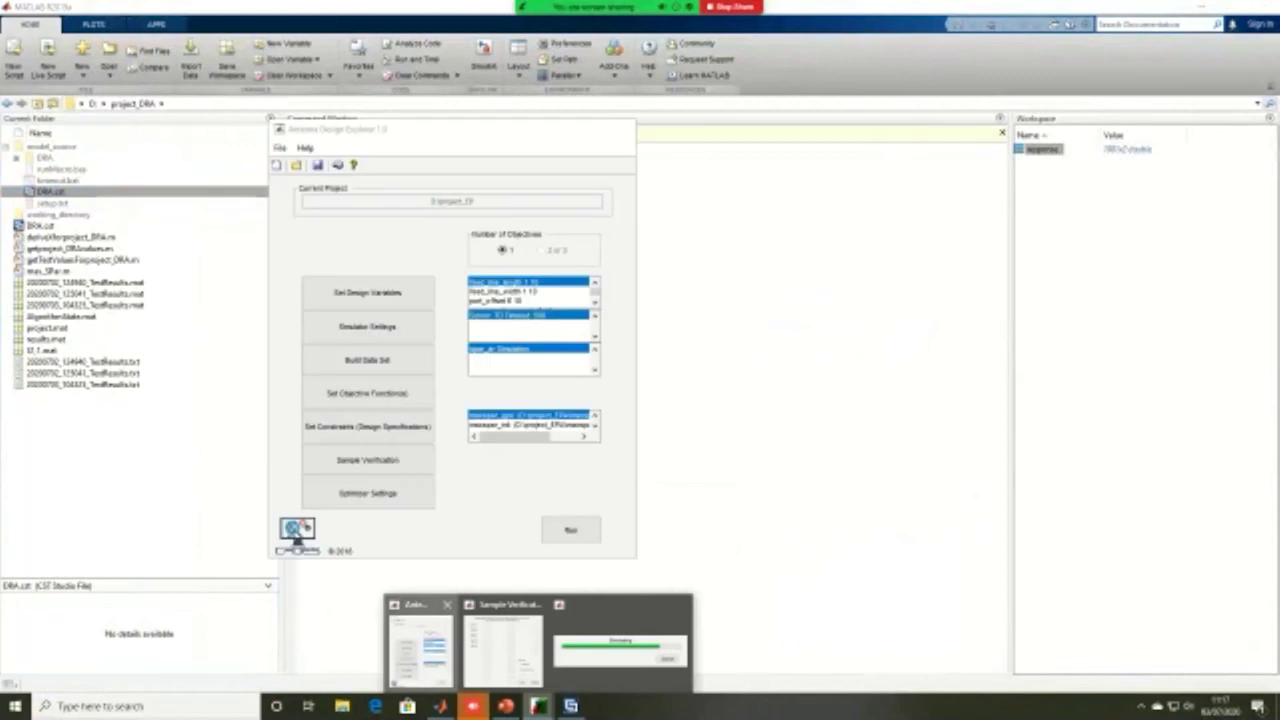
click(420, 645)
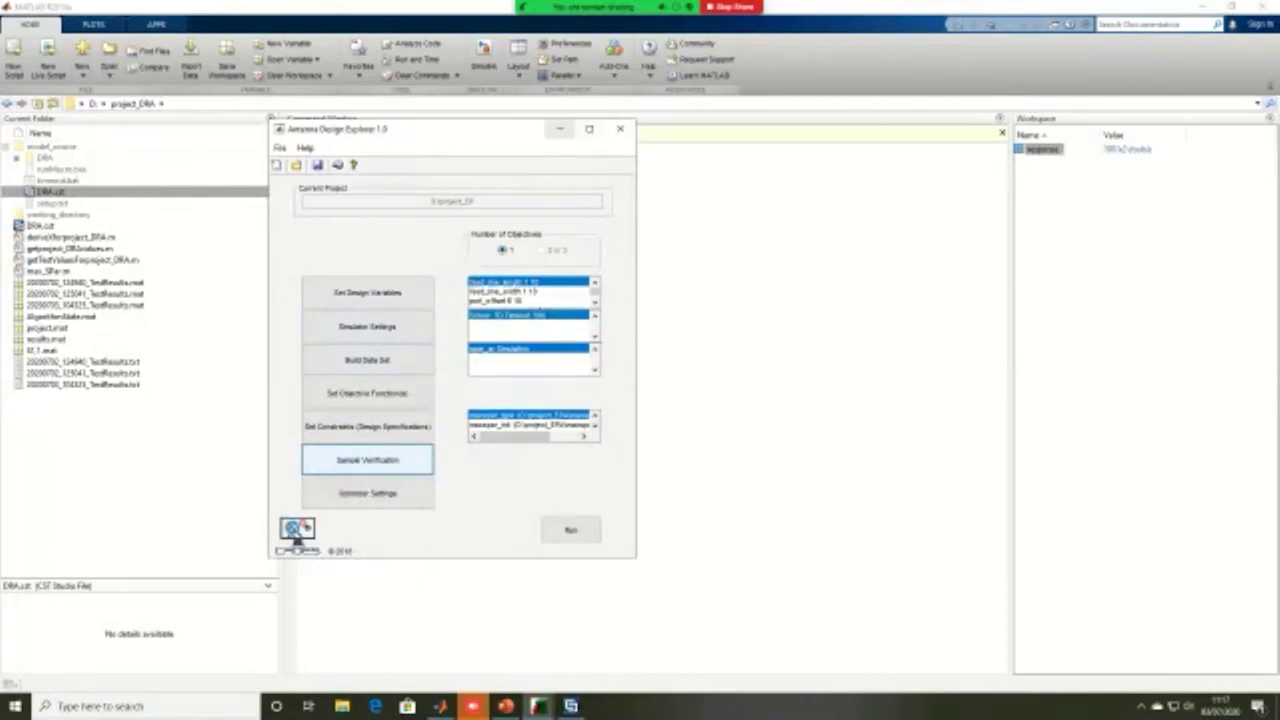
Step: Make project_EPA on drive D the current folder in MATLAB
click(70, 237)
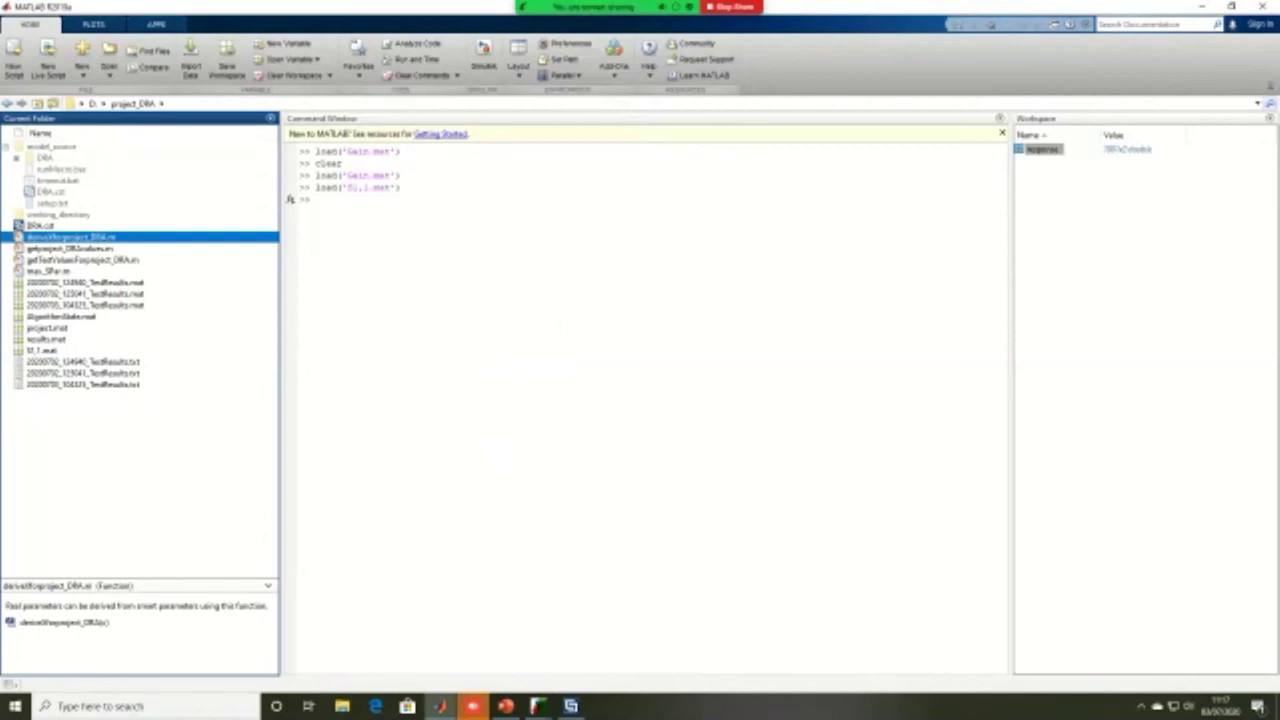
click(93, 104)
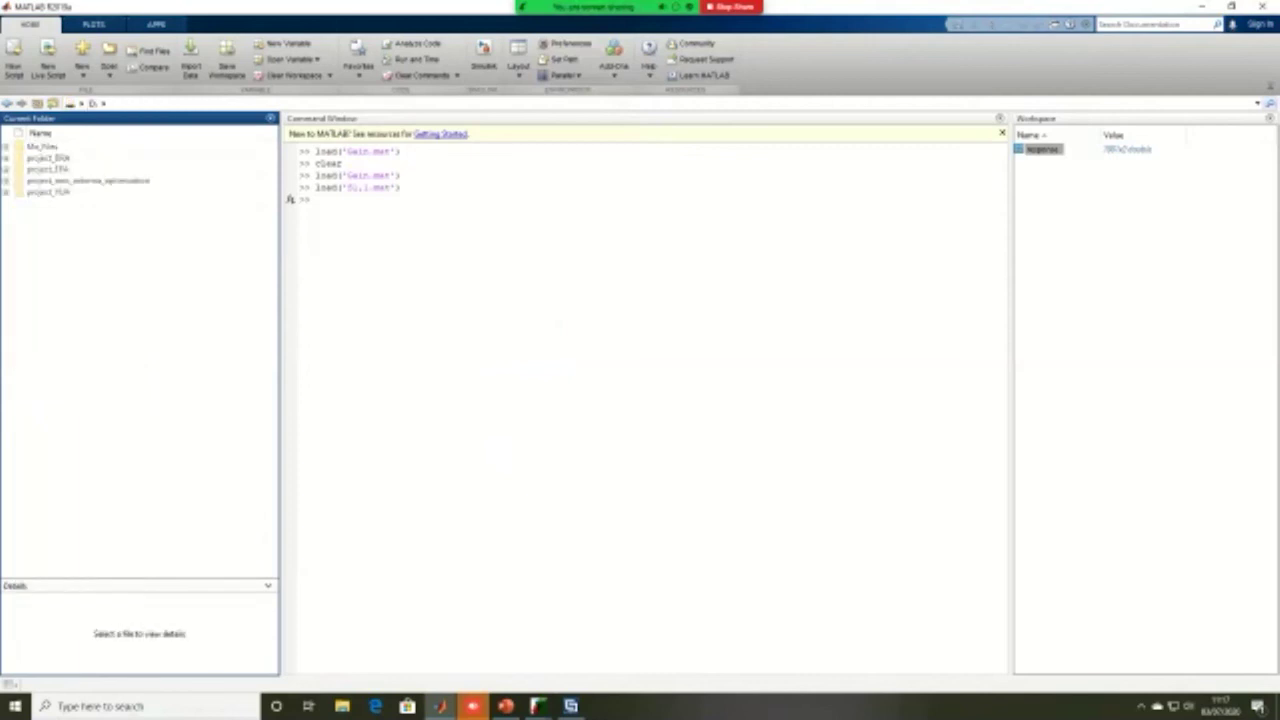
click(48, 169)
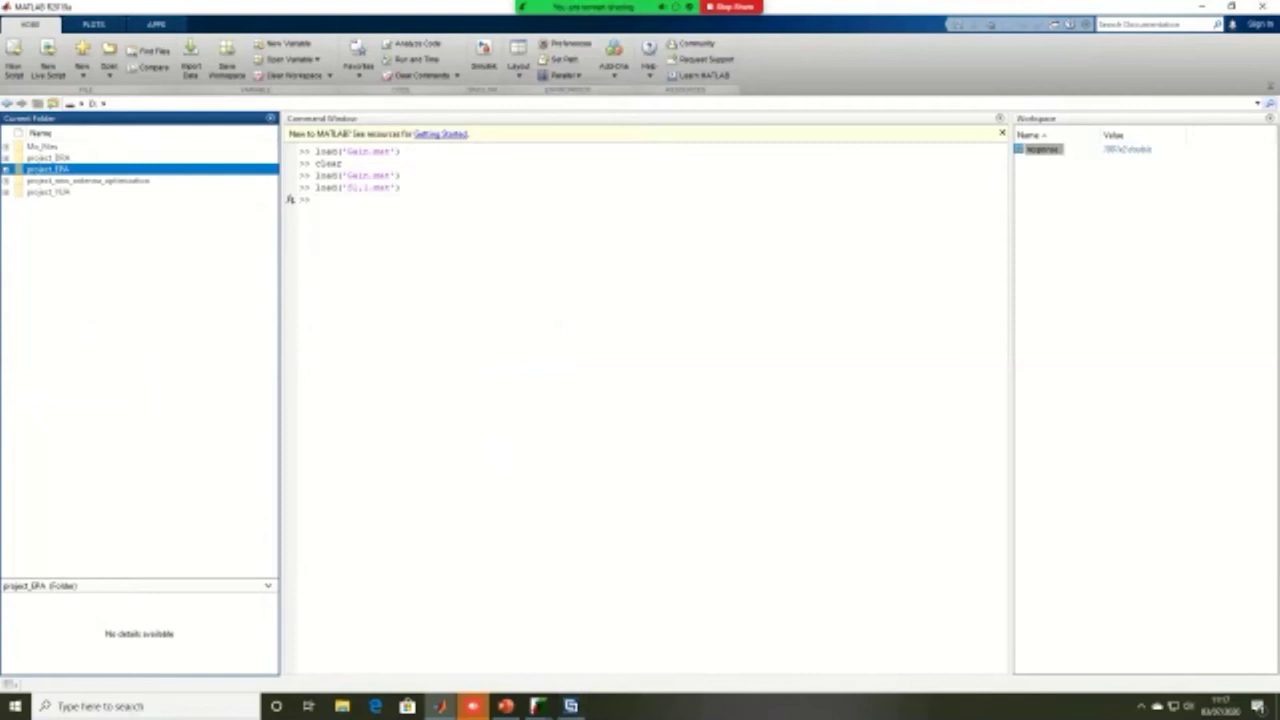
click(48, 169)
click(88, 180)
double_click(48, 169)
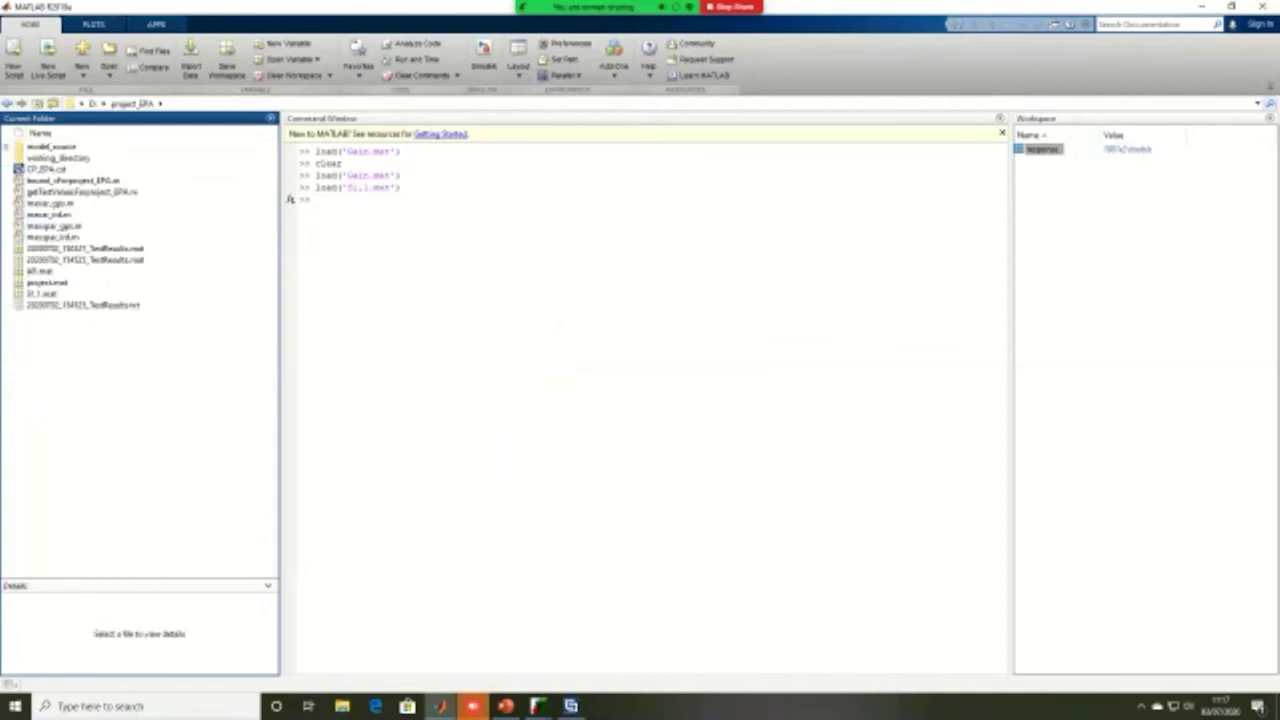
Step: Open bound_vForproject_EPA.m and examine the rules that reset the feed and the two patch diameters
key(Down)
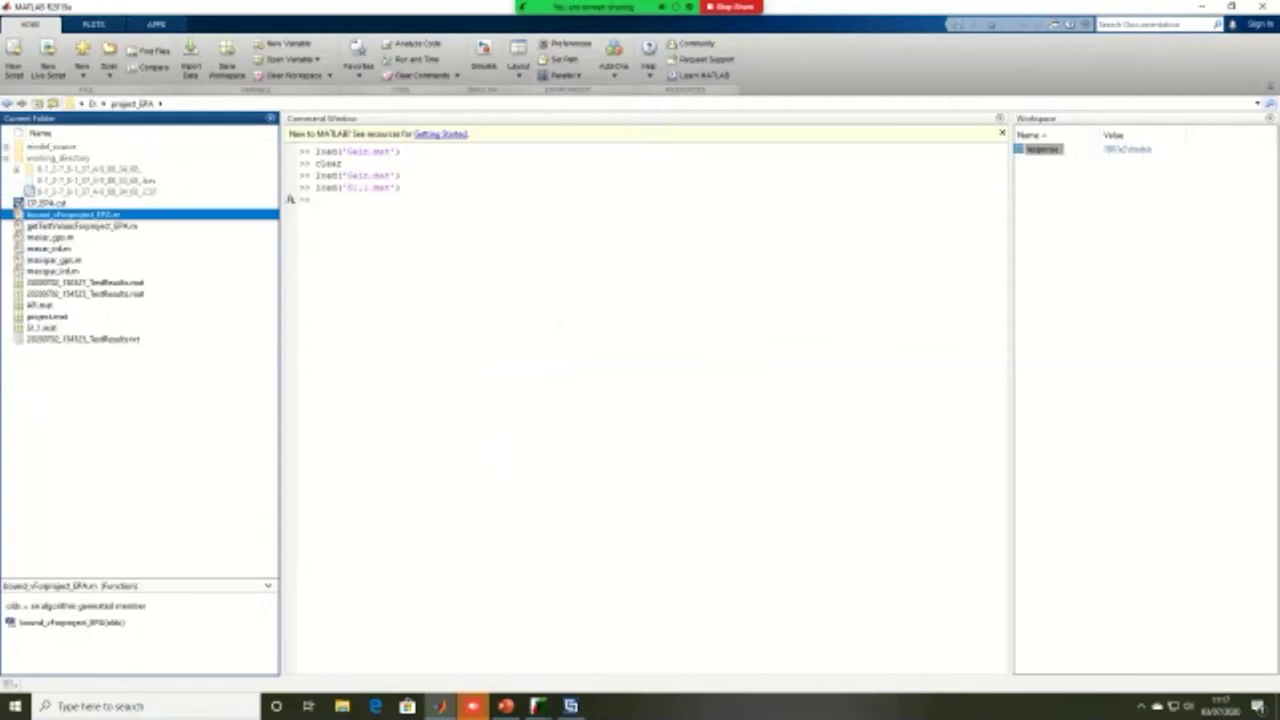
key(Return)
scroll(645, 310, down, 6)
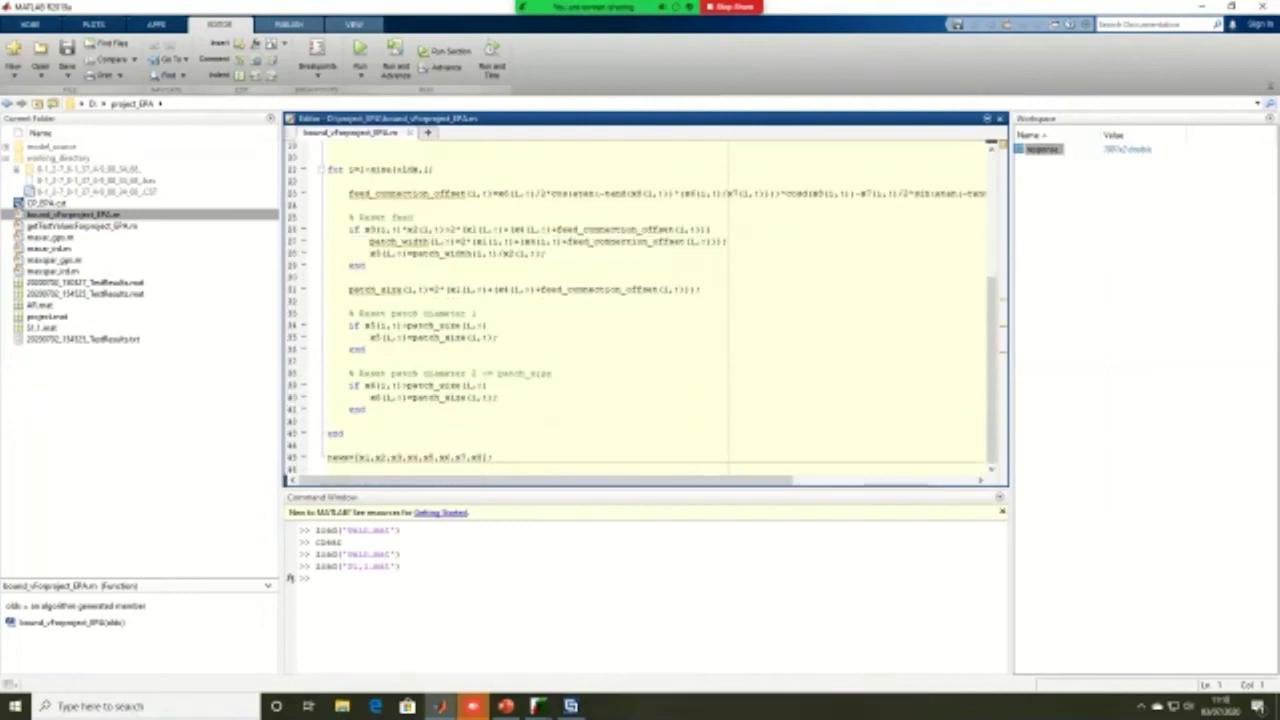
click(328, 469)
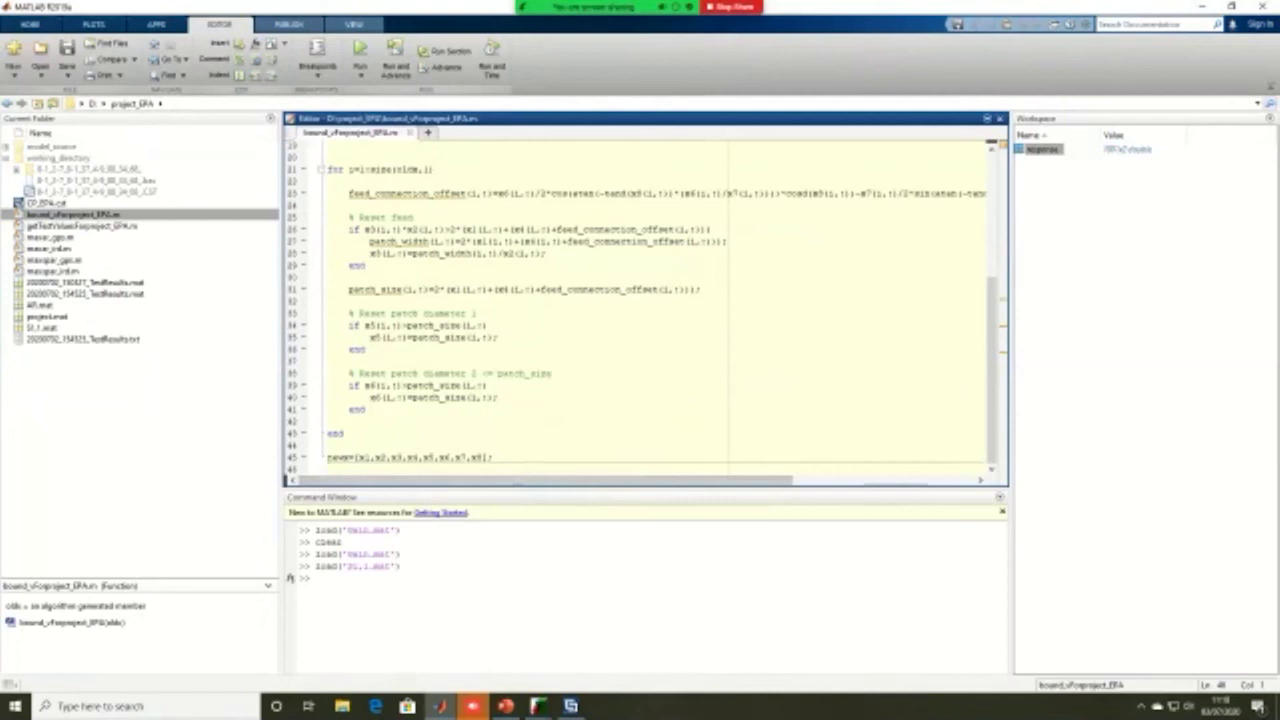
Step: Open getTestValuesForproject_EPA.m and the maxar_gps, maxar_ird and maxspar_gps constraint functions to examine how the responses are evaluated
double_click(97, 226)
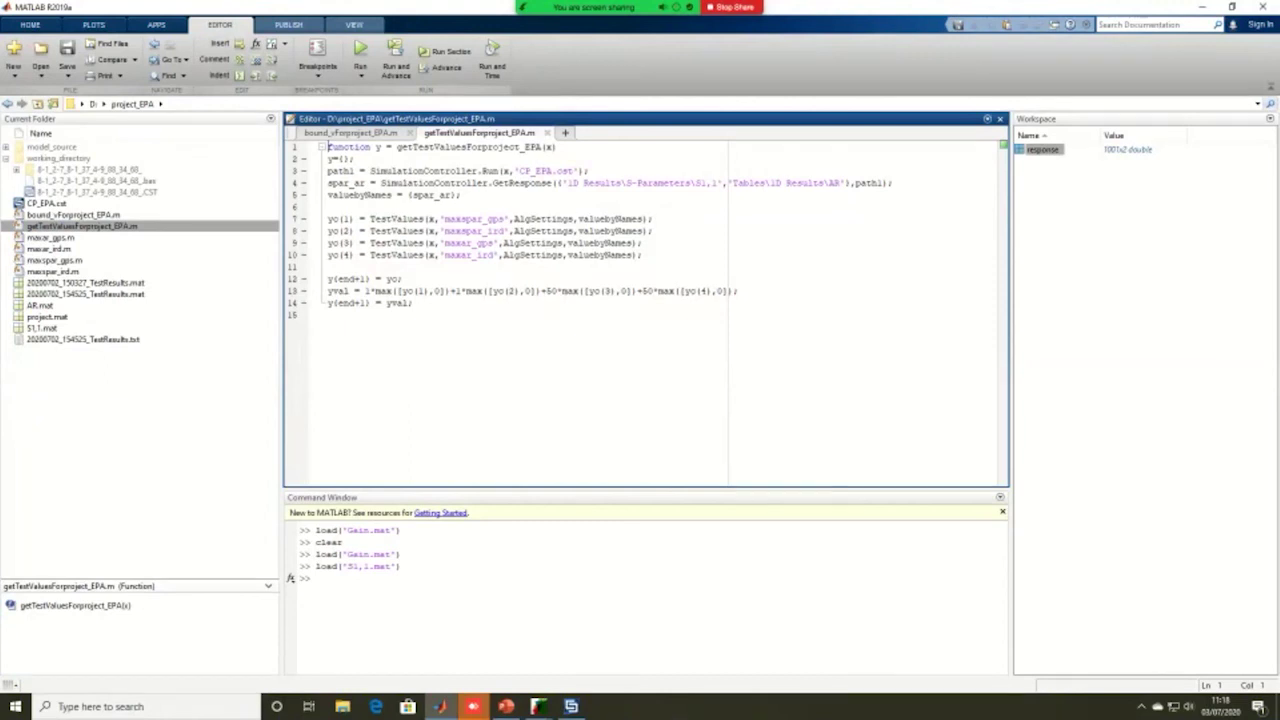
click(574, 171)
double_click(50, 237)
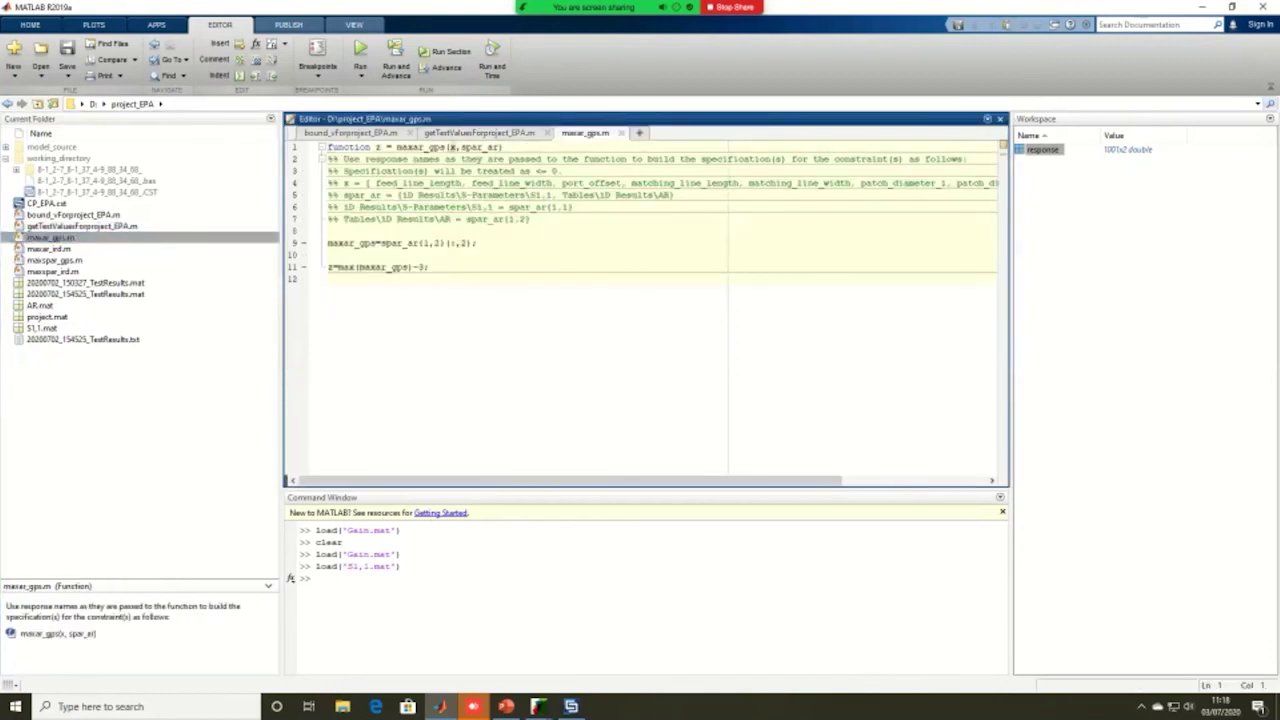
double_click(48, 249)
double_click(54, 260)
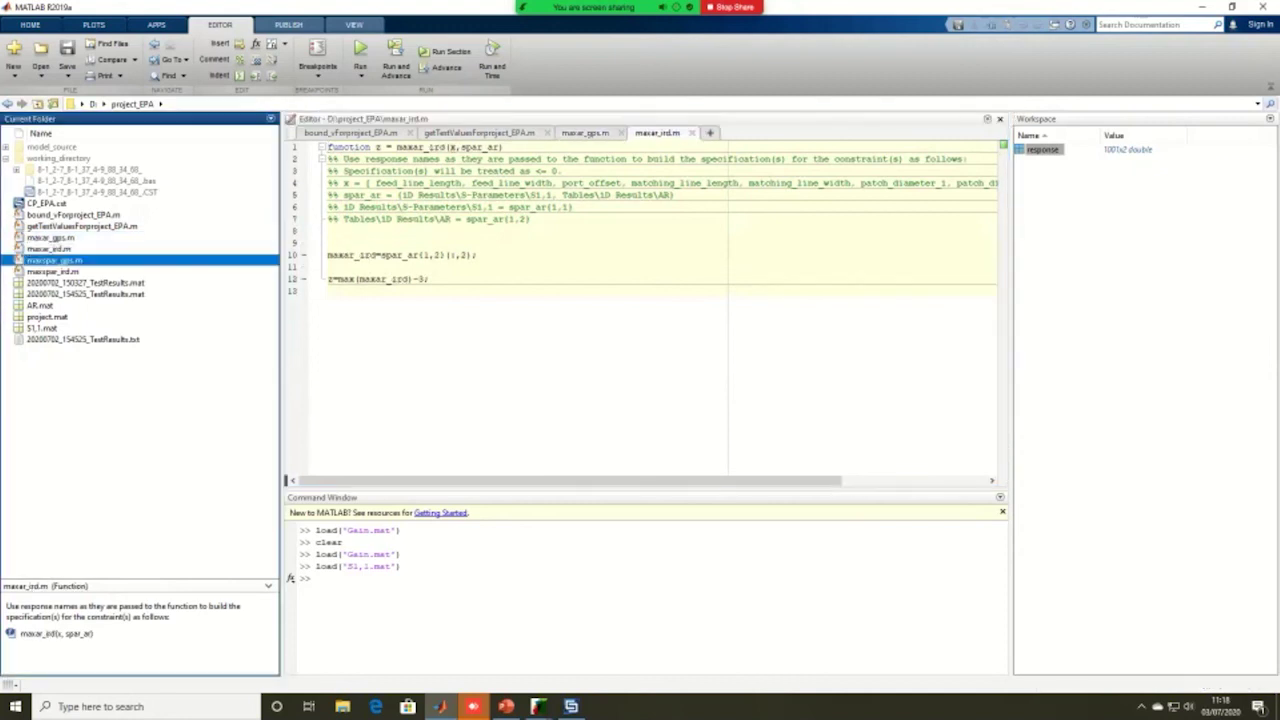
double_click(54, 260)
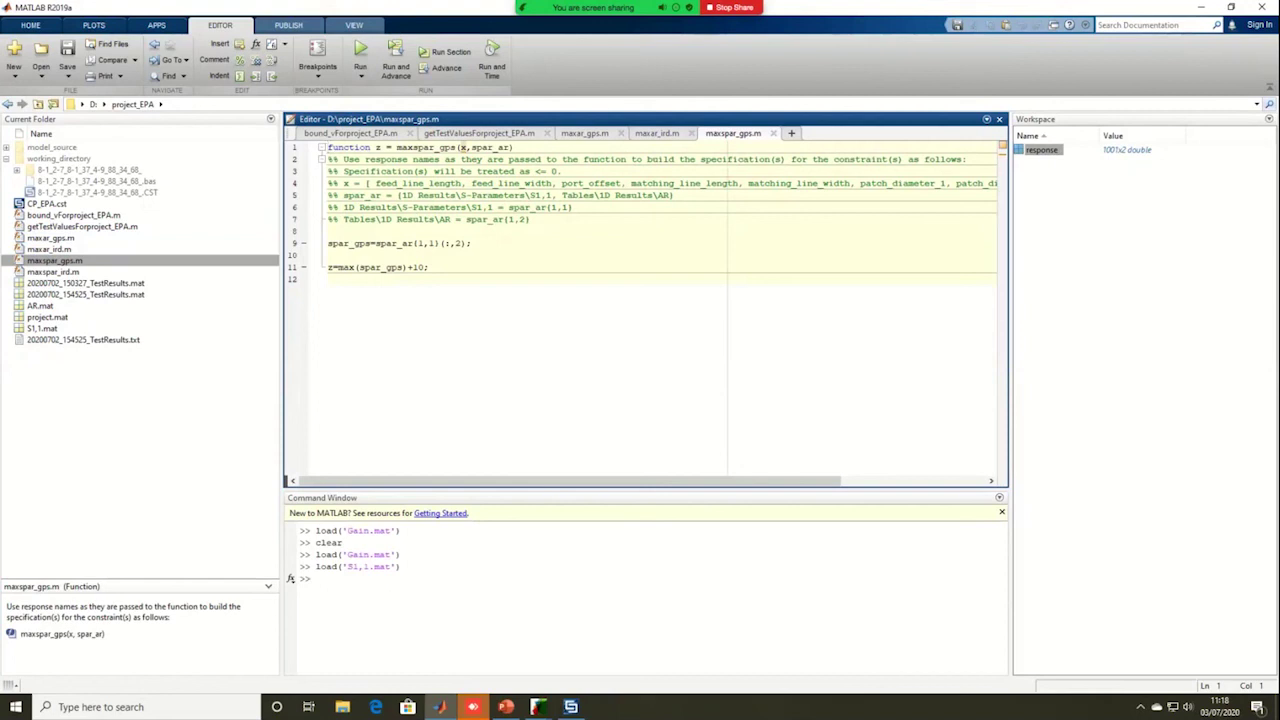
Step: Preview the TestResults, project, S1,1 and AR MAT-files in the project_EPA folder, and minimise MATLAB to return to the running simulation
click(85, 294)
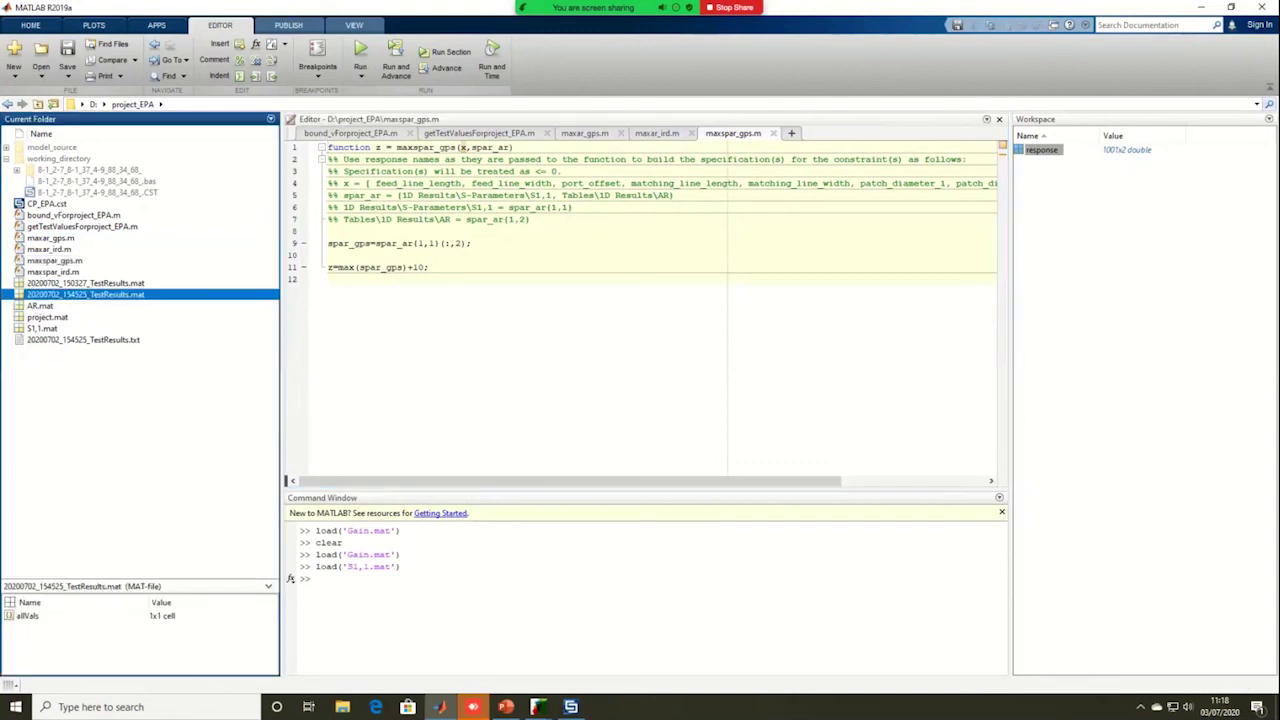
click(47, 317)
click(42, 328)
click(40, 305)
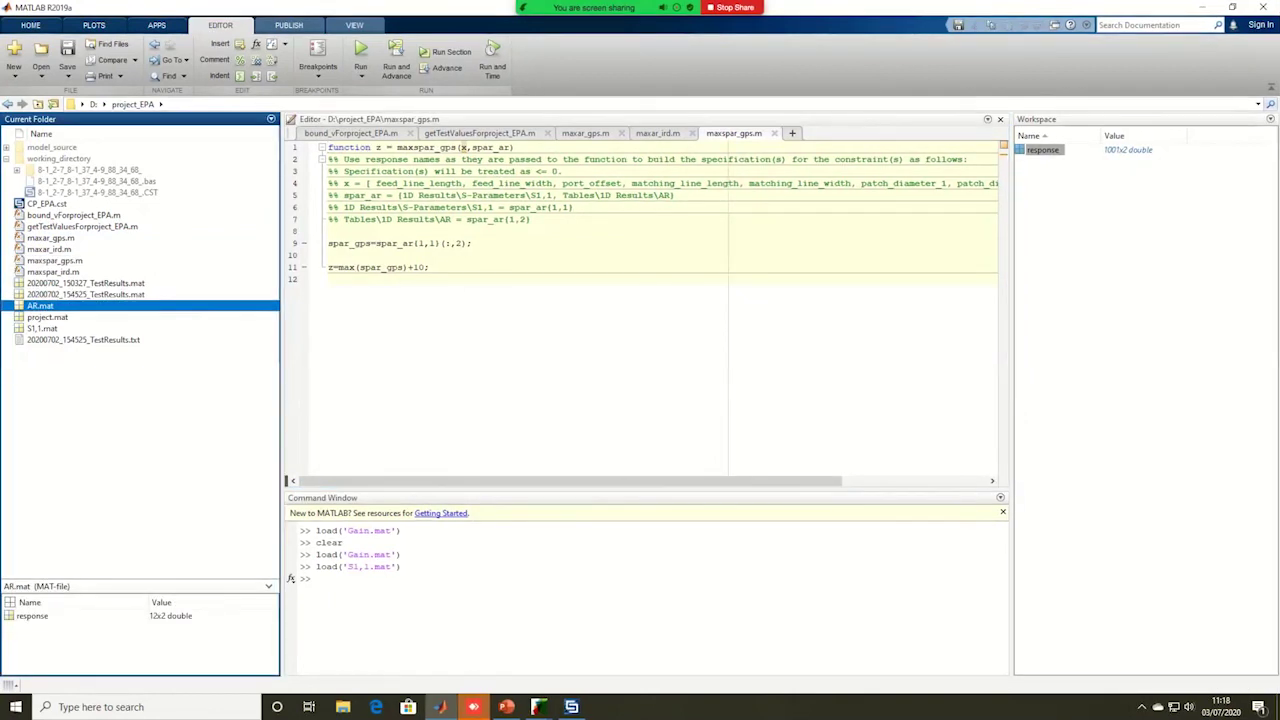
click(85, 283)
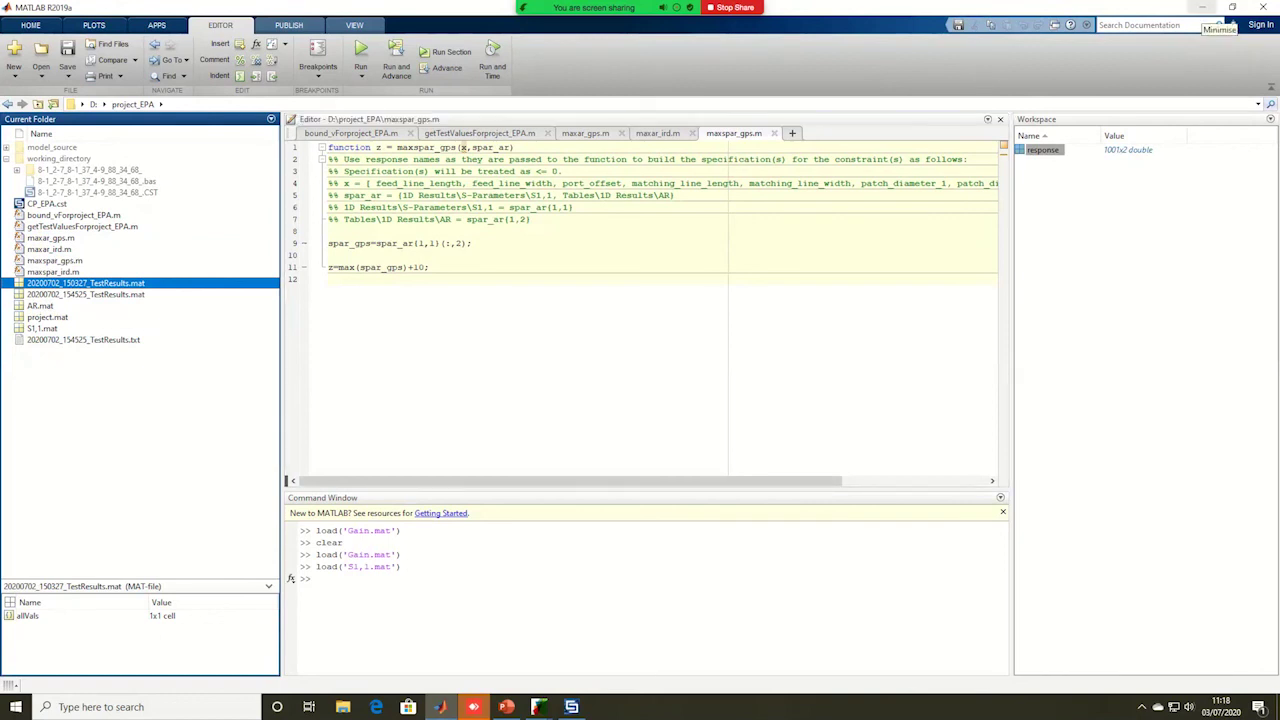
click(1203, 8)
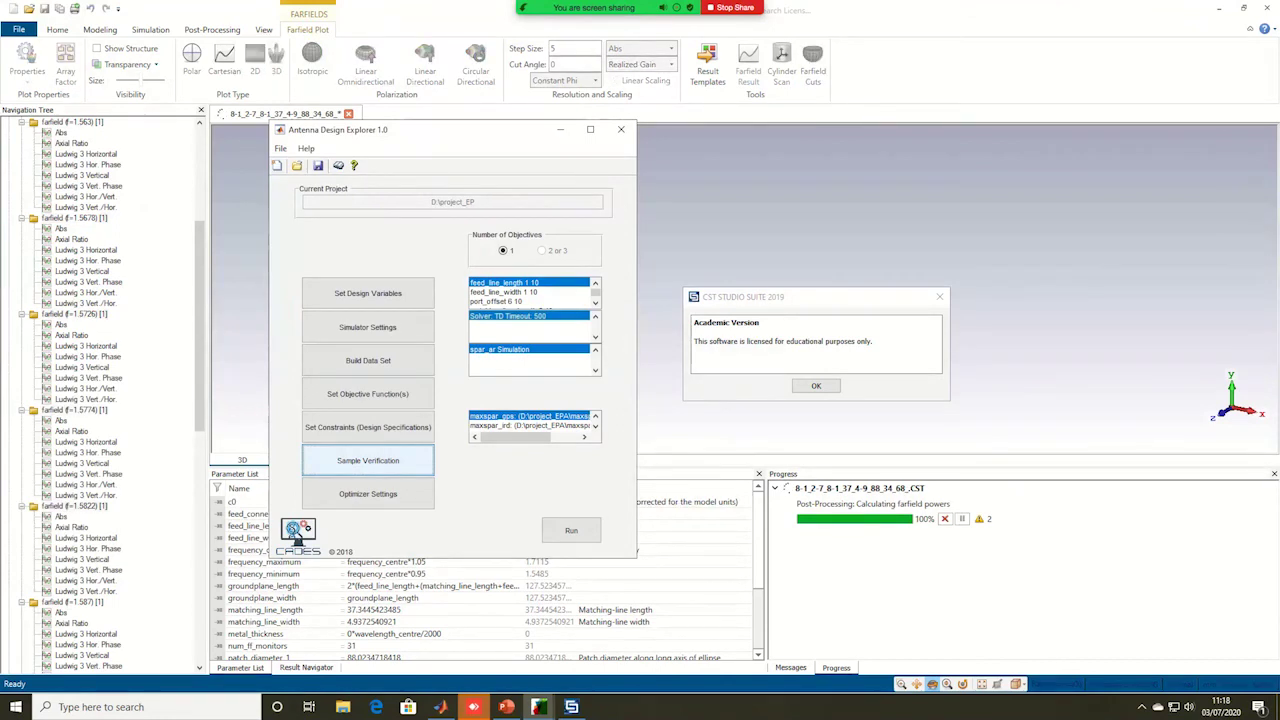